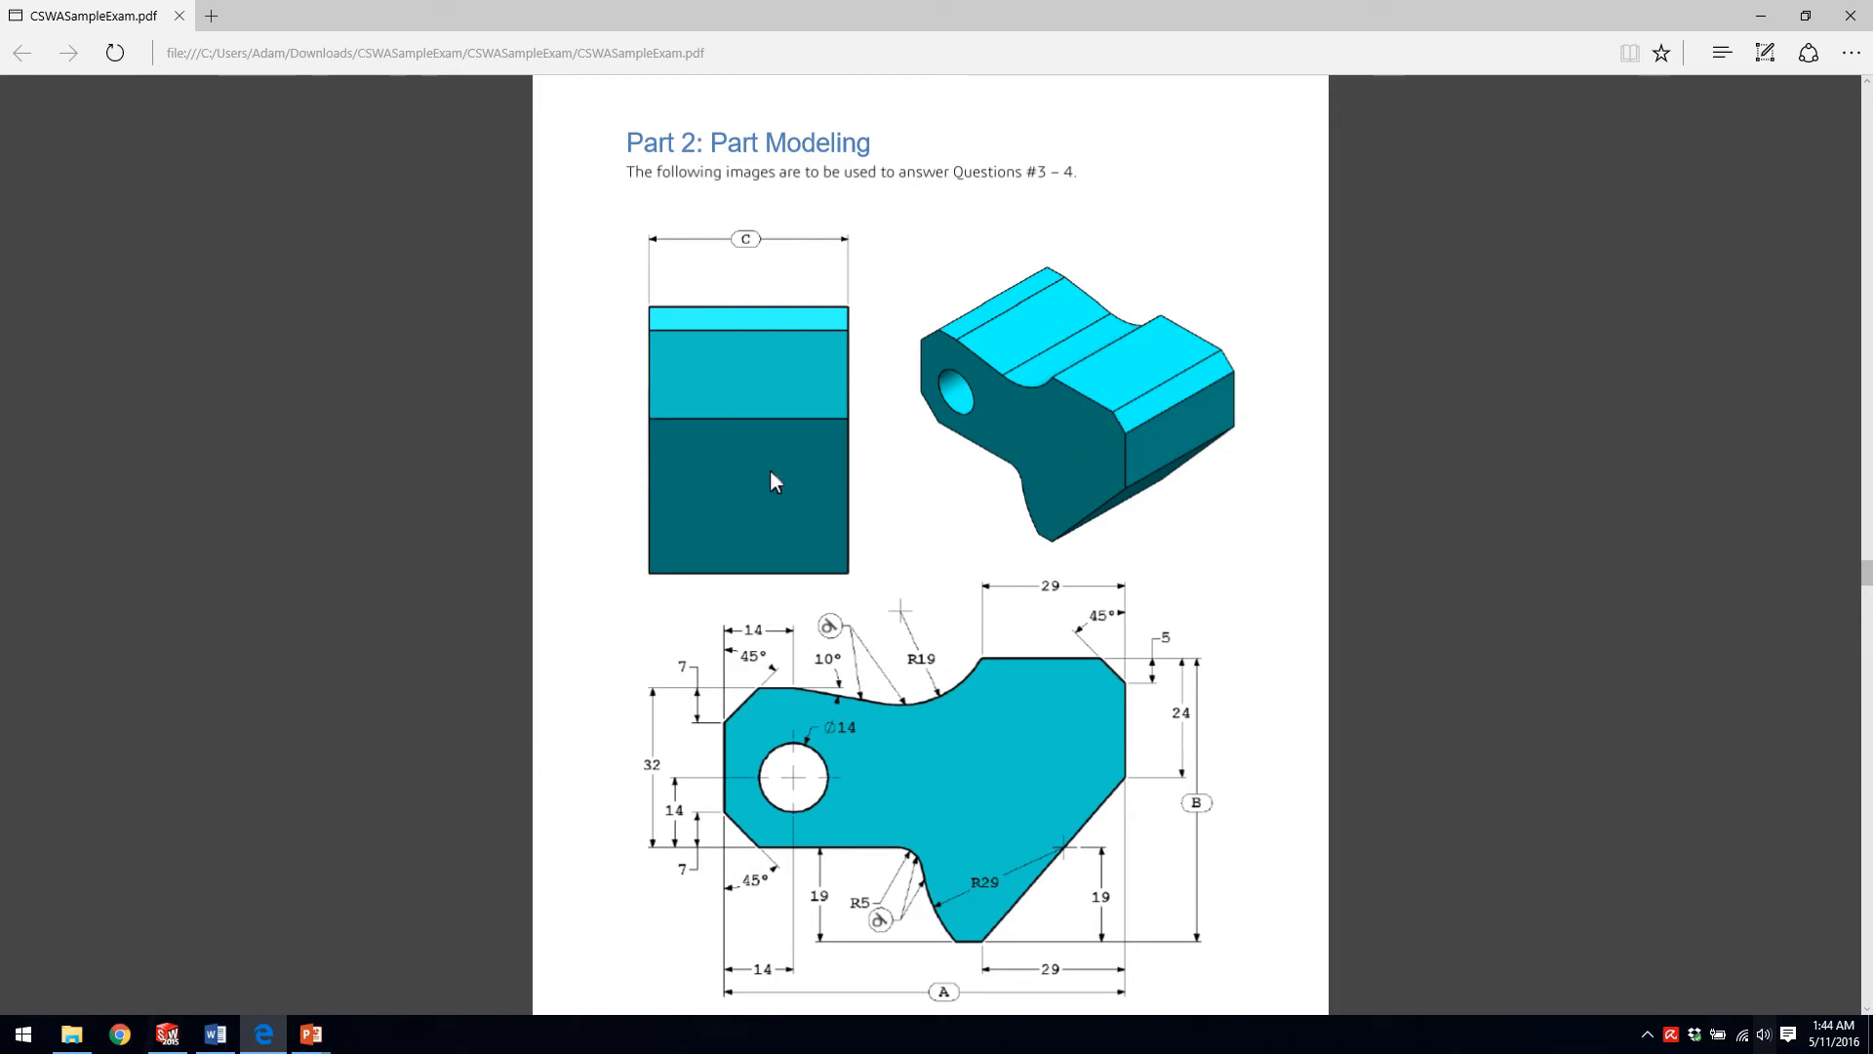
- Examine the tool block drawing and the Question 3 units, material and A, B, C values in the exam PDF
{"action": "scroll", "coordinate": [1116, 424], "scroll_direction": "down", "scroll_amount": 1}
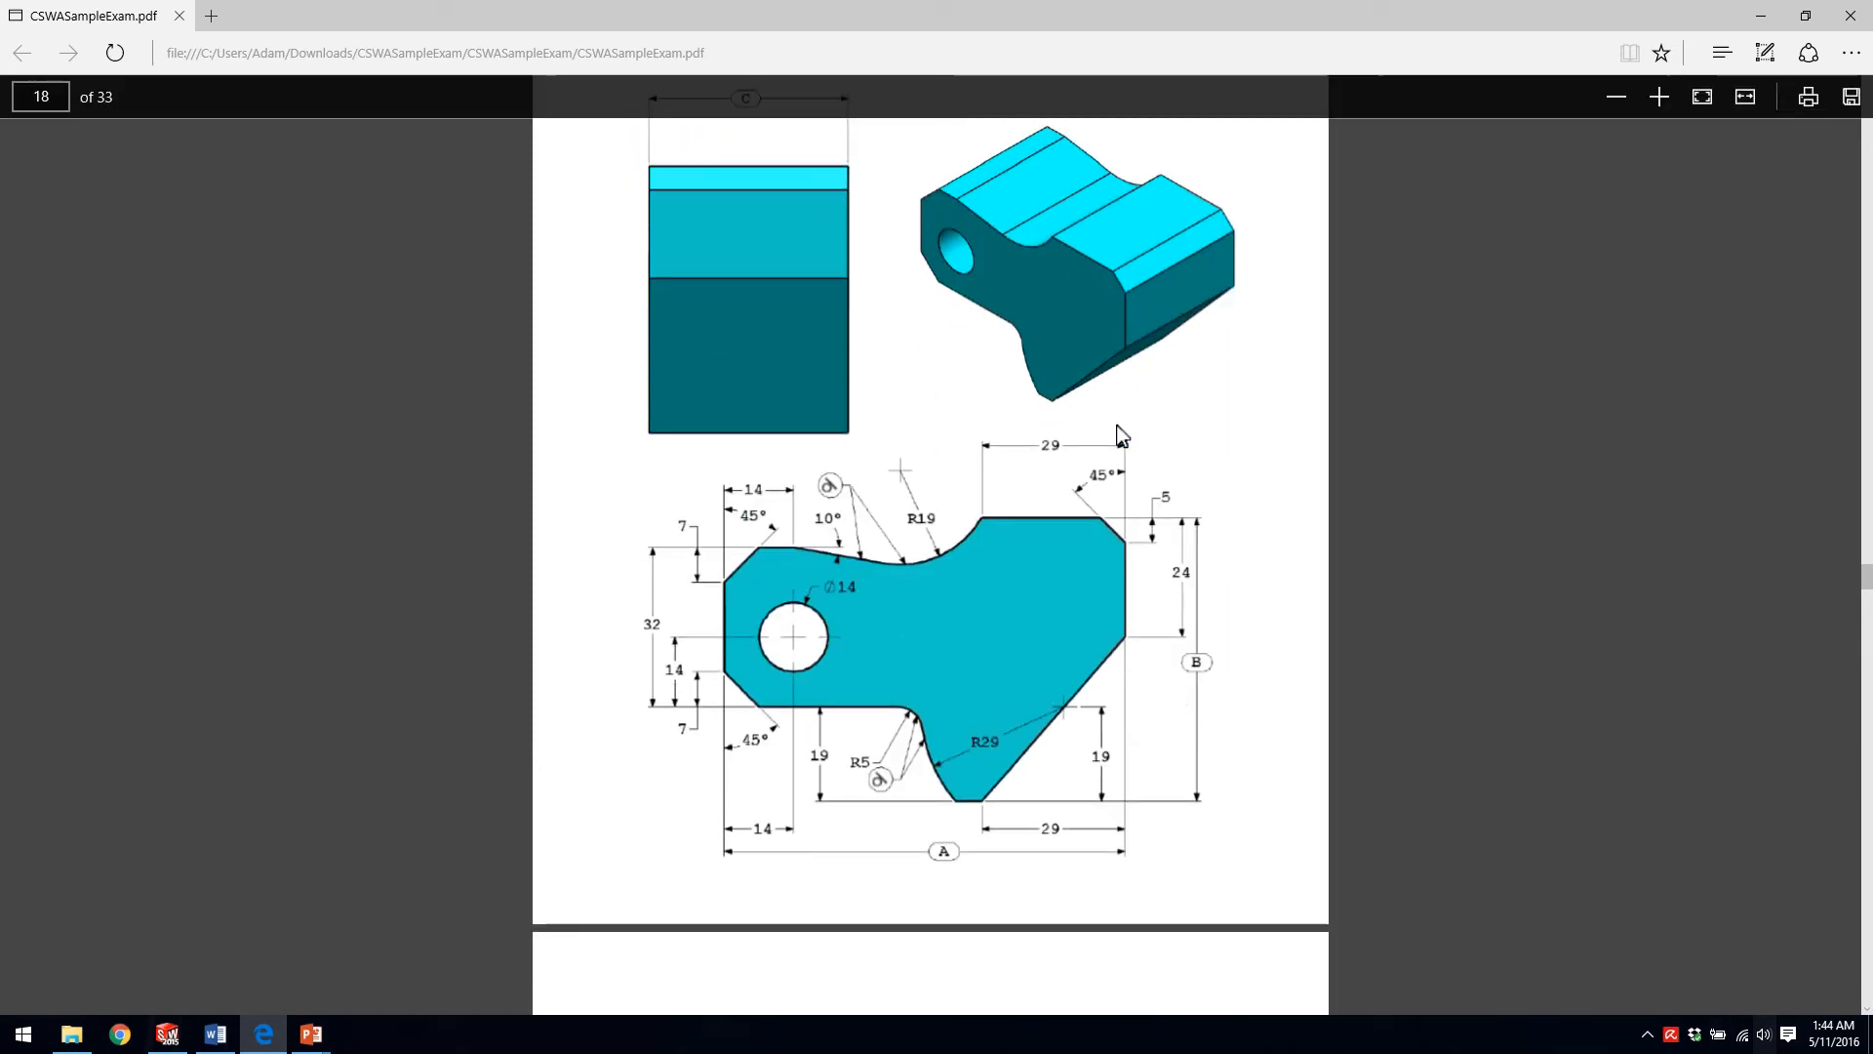
{"action": "scroll", "coordinate": [781, 289], "scroll_direction": "up", "scroll_amount": 2}
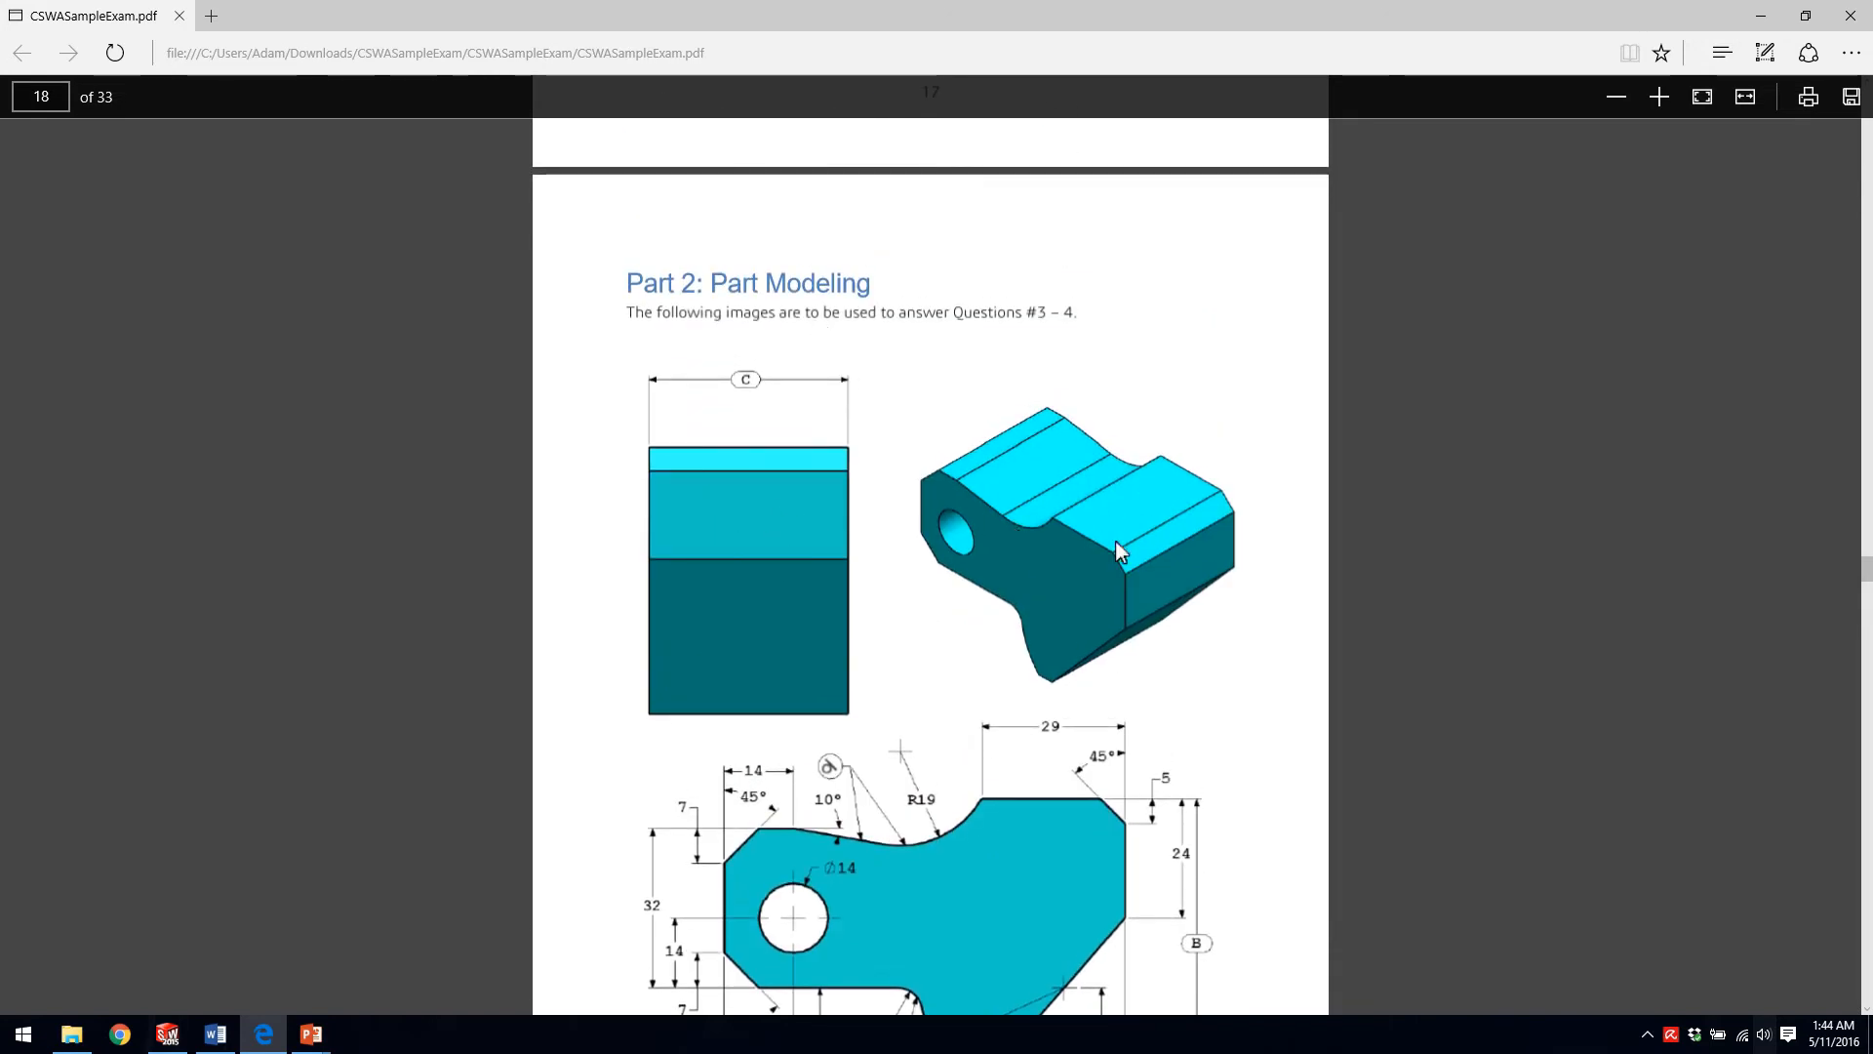
{"action": "scroll", "coordinate": [1046, 512], "scroll_direction": "down", "scroll_amount": 2}
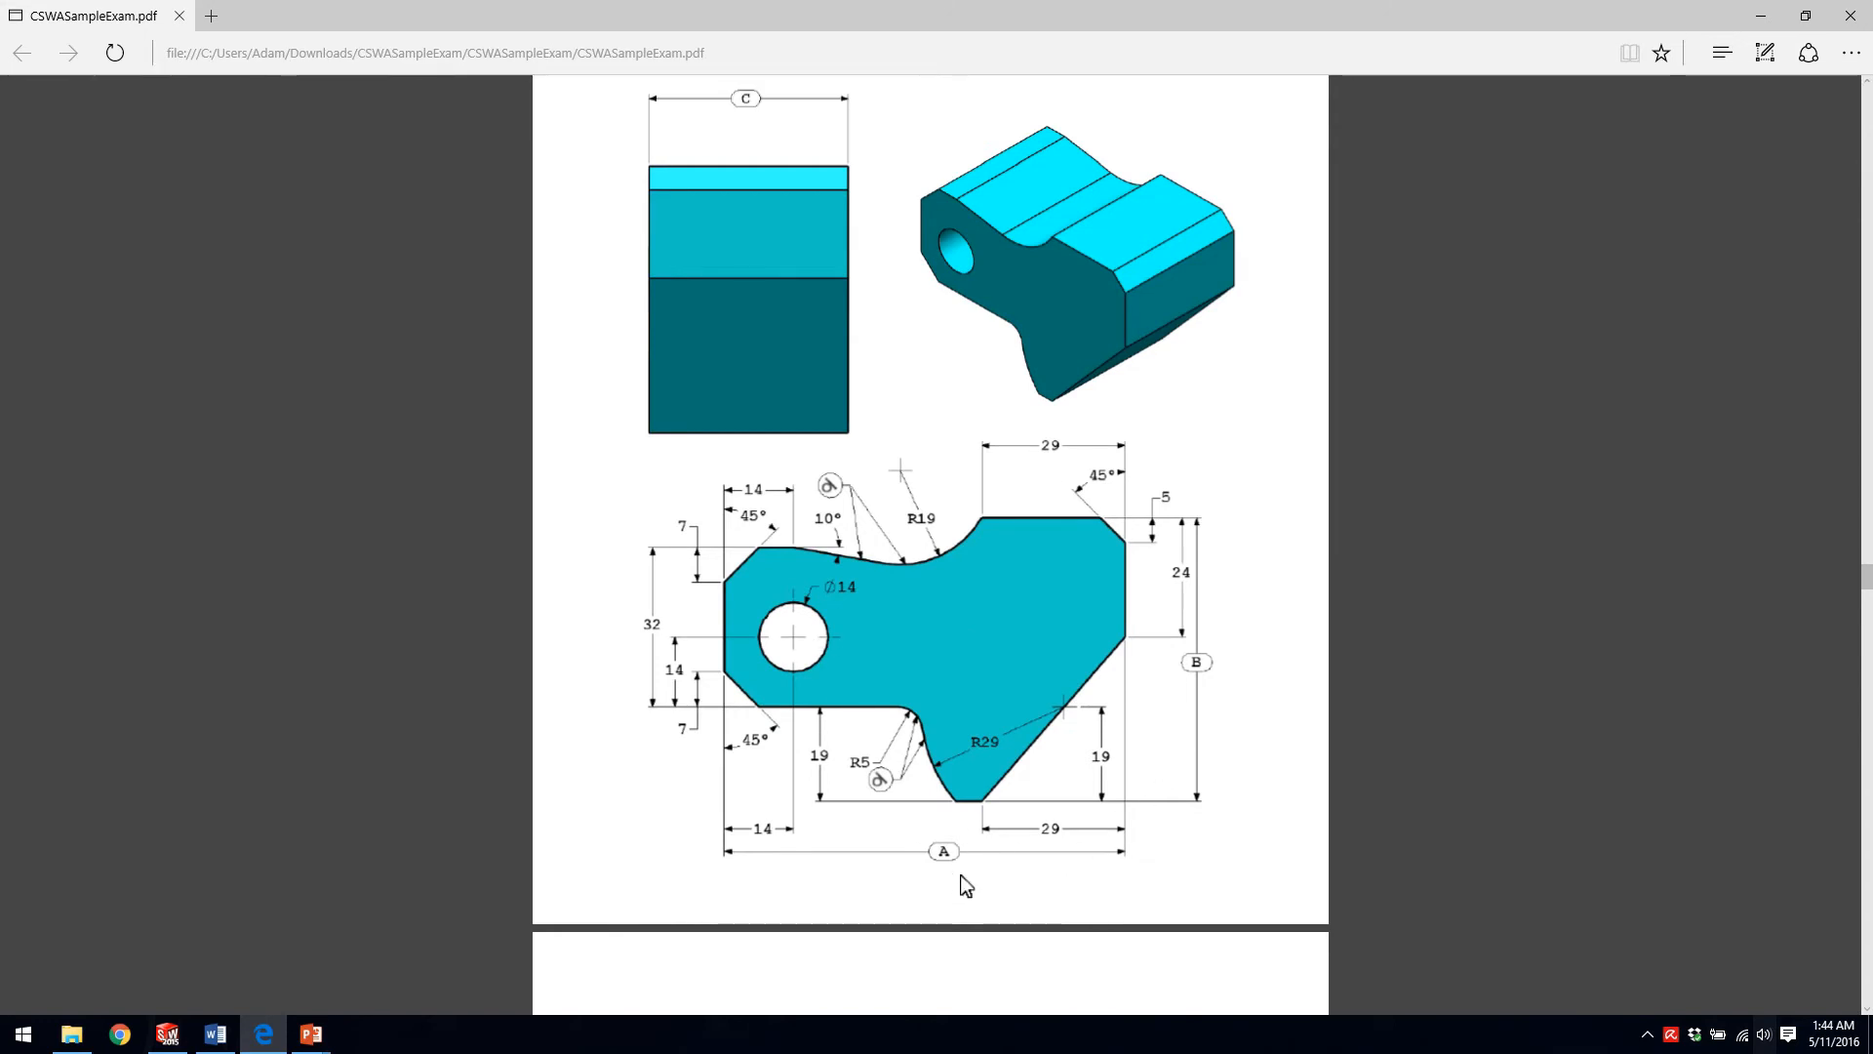
{"action": "scroll", "coordinate": [1201, 680], "scroll_direction": "up", "scroll_amount": 15}
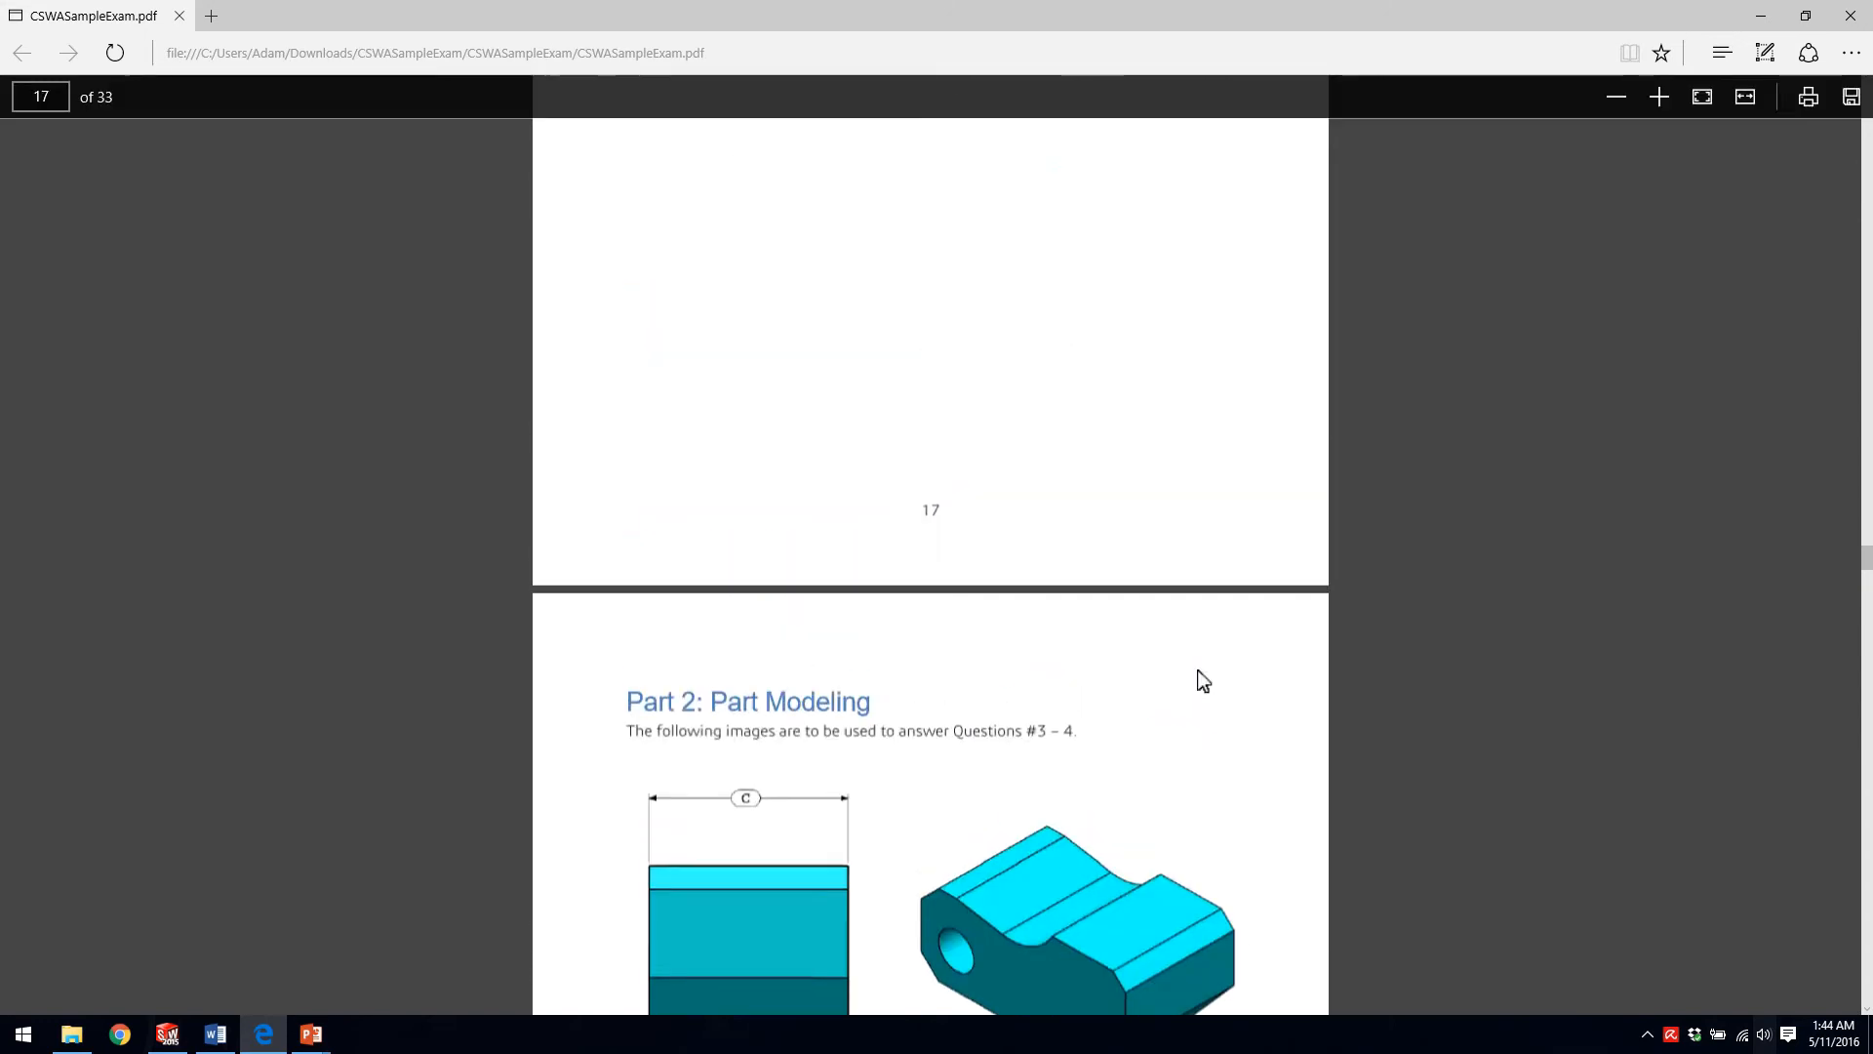
{"action": "scroll", "coordinate": [1133, 677], "scroll_direction": "down", "scroll_amount": 13}
{"action": "scroll", "coordinate": [1033, 660], "scroll_direction": "down", "scroll_amount": 10}
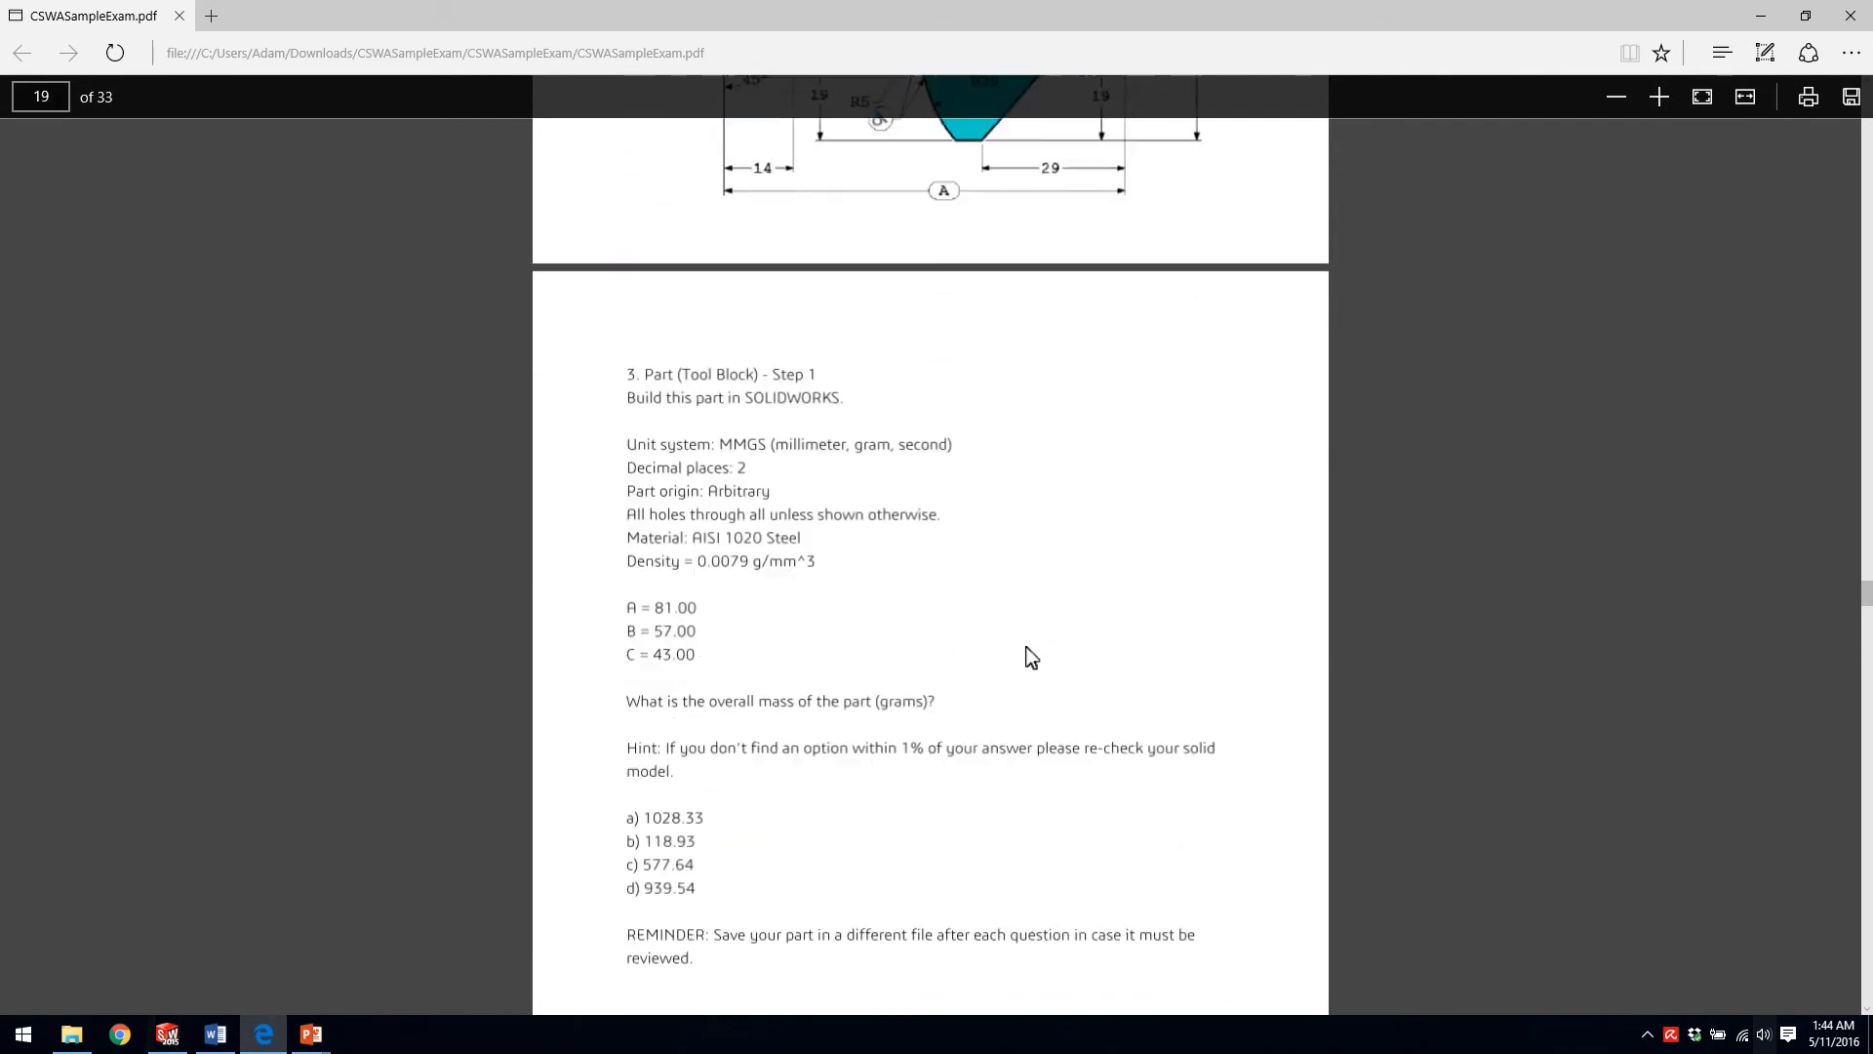
{"action": "scroll", "coordinate": [928, 581], "scroll_direction": "up", "scroll_amount": 1}
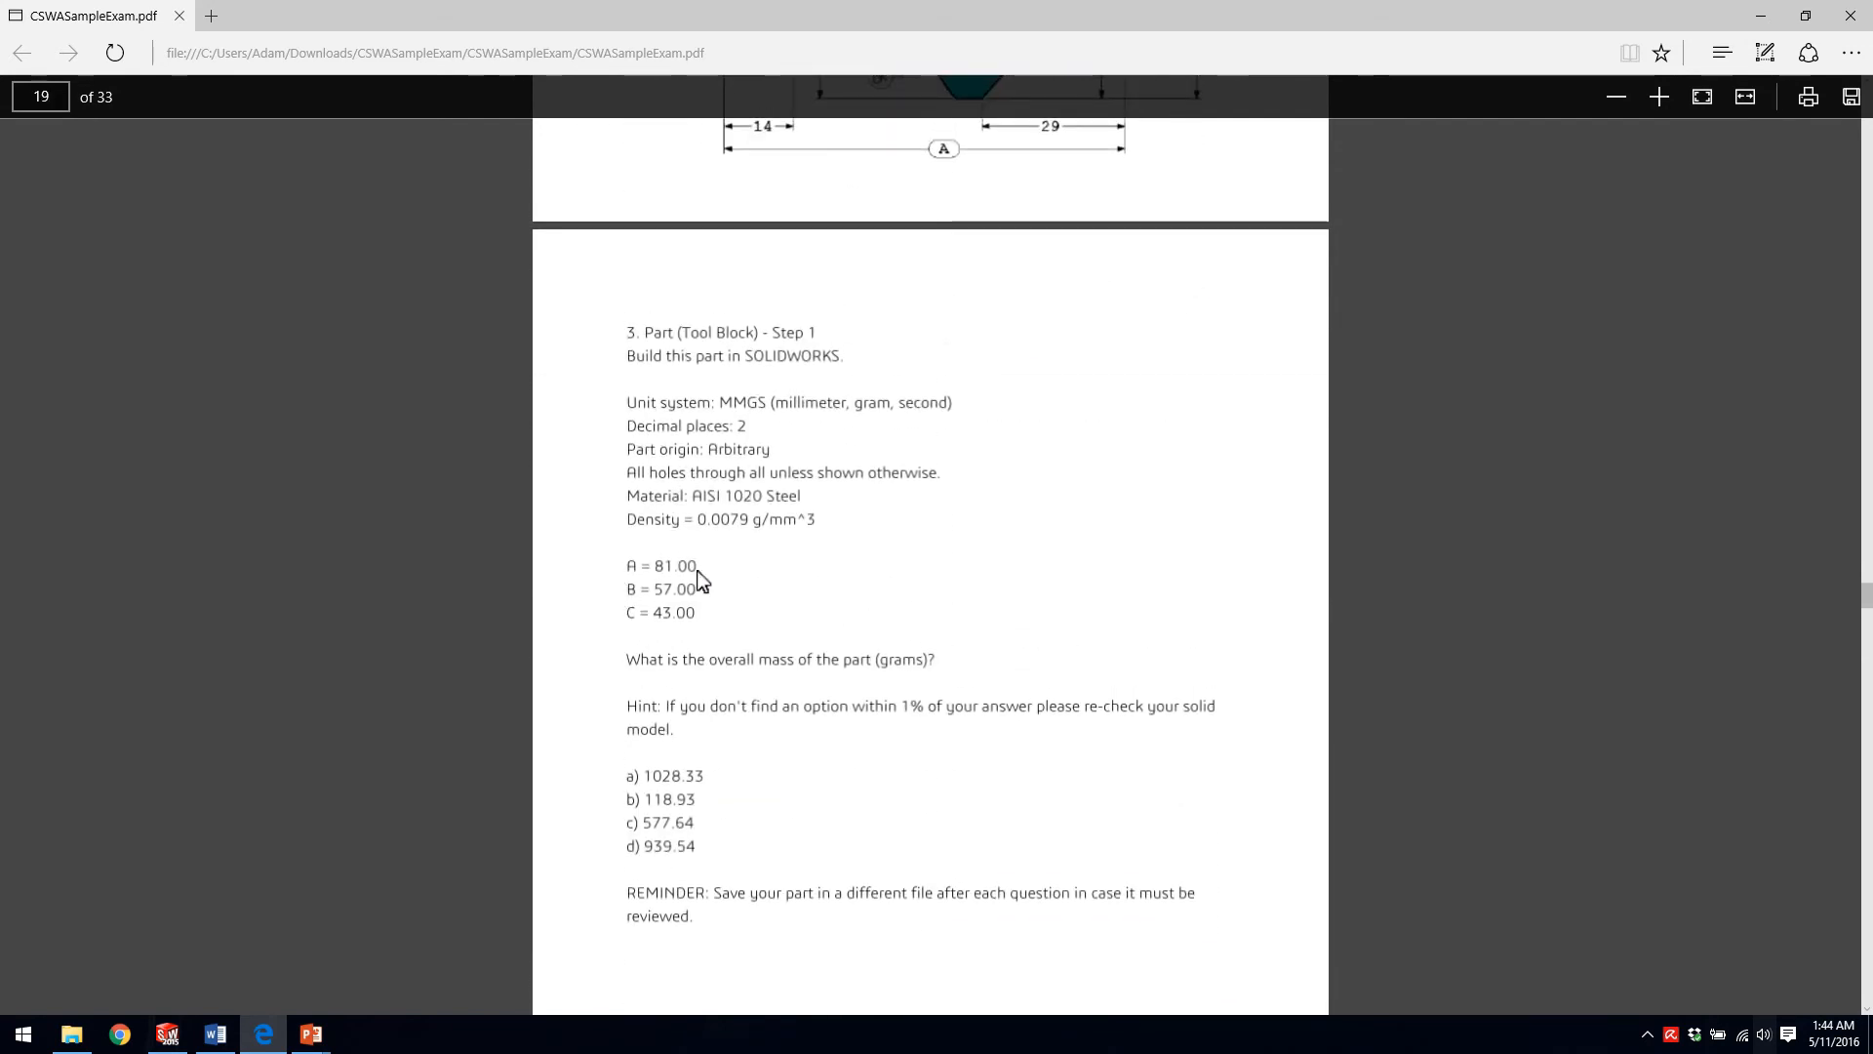
{"action": "scroll", "coordinate": [740, 597], "scroll_direction": "up", "scroll_amount": 6}
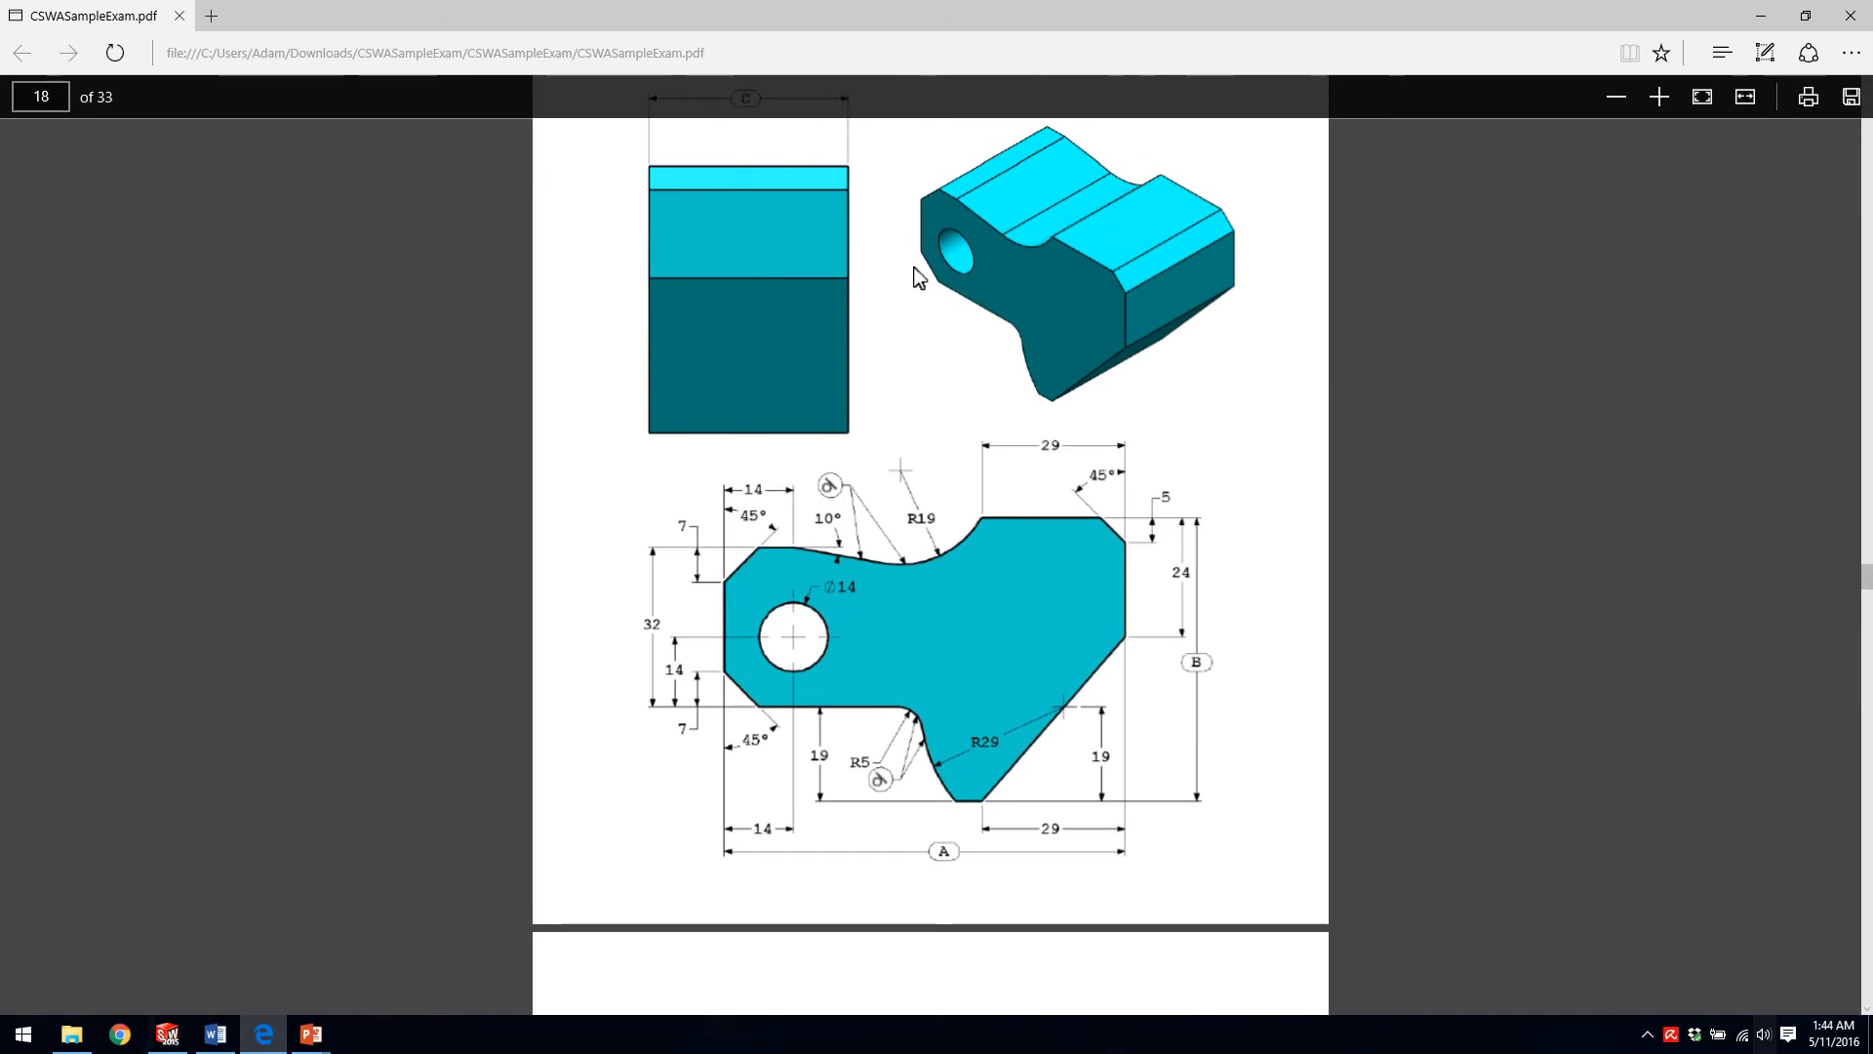
{"action": "scroll", "coordinate": [1213, 478], "scroll_direction": "down", "scroll_amount": 3}
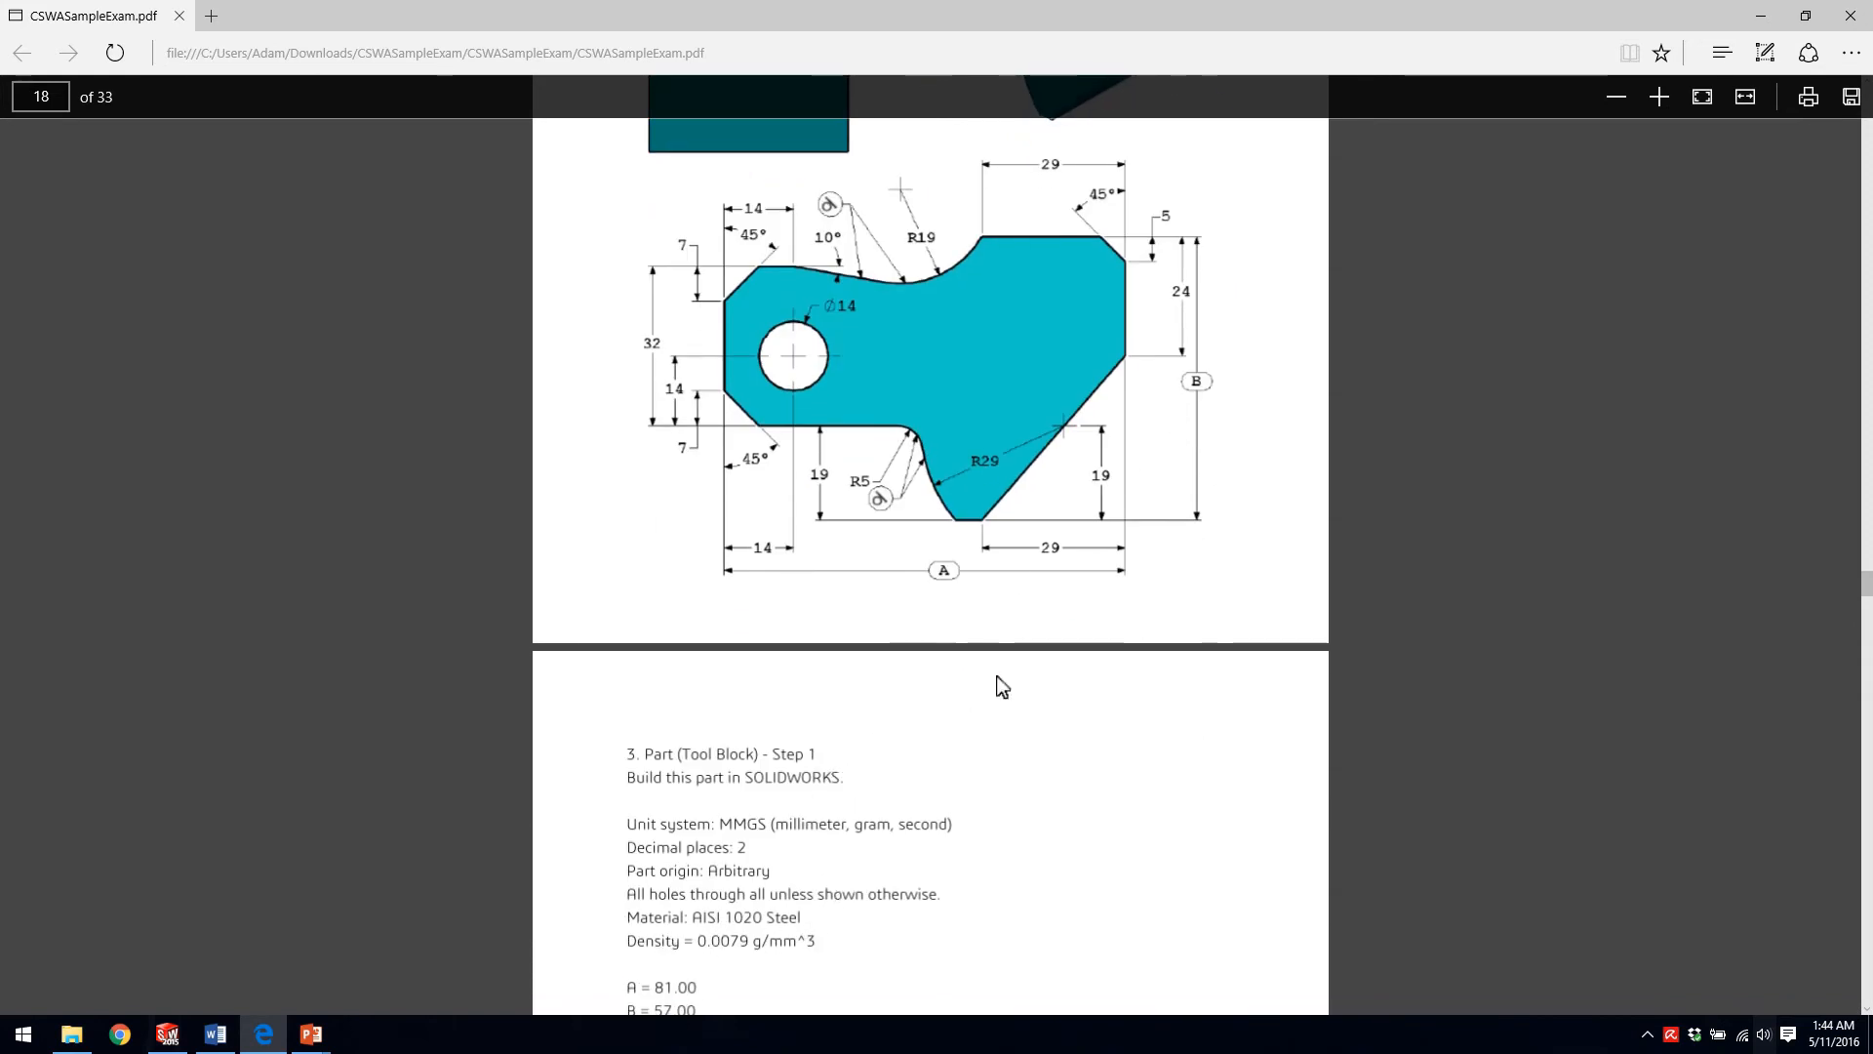
{"action": "scroll", "coordinate": [982, 686], "scroll_direction": "up", "scroll_amount": 2}
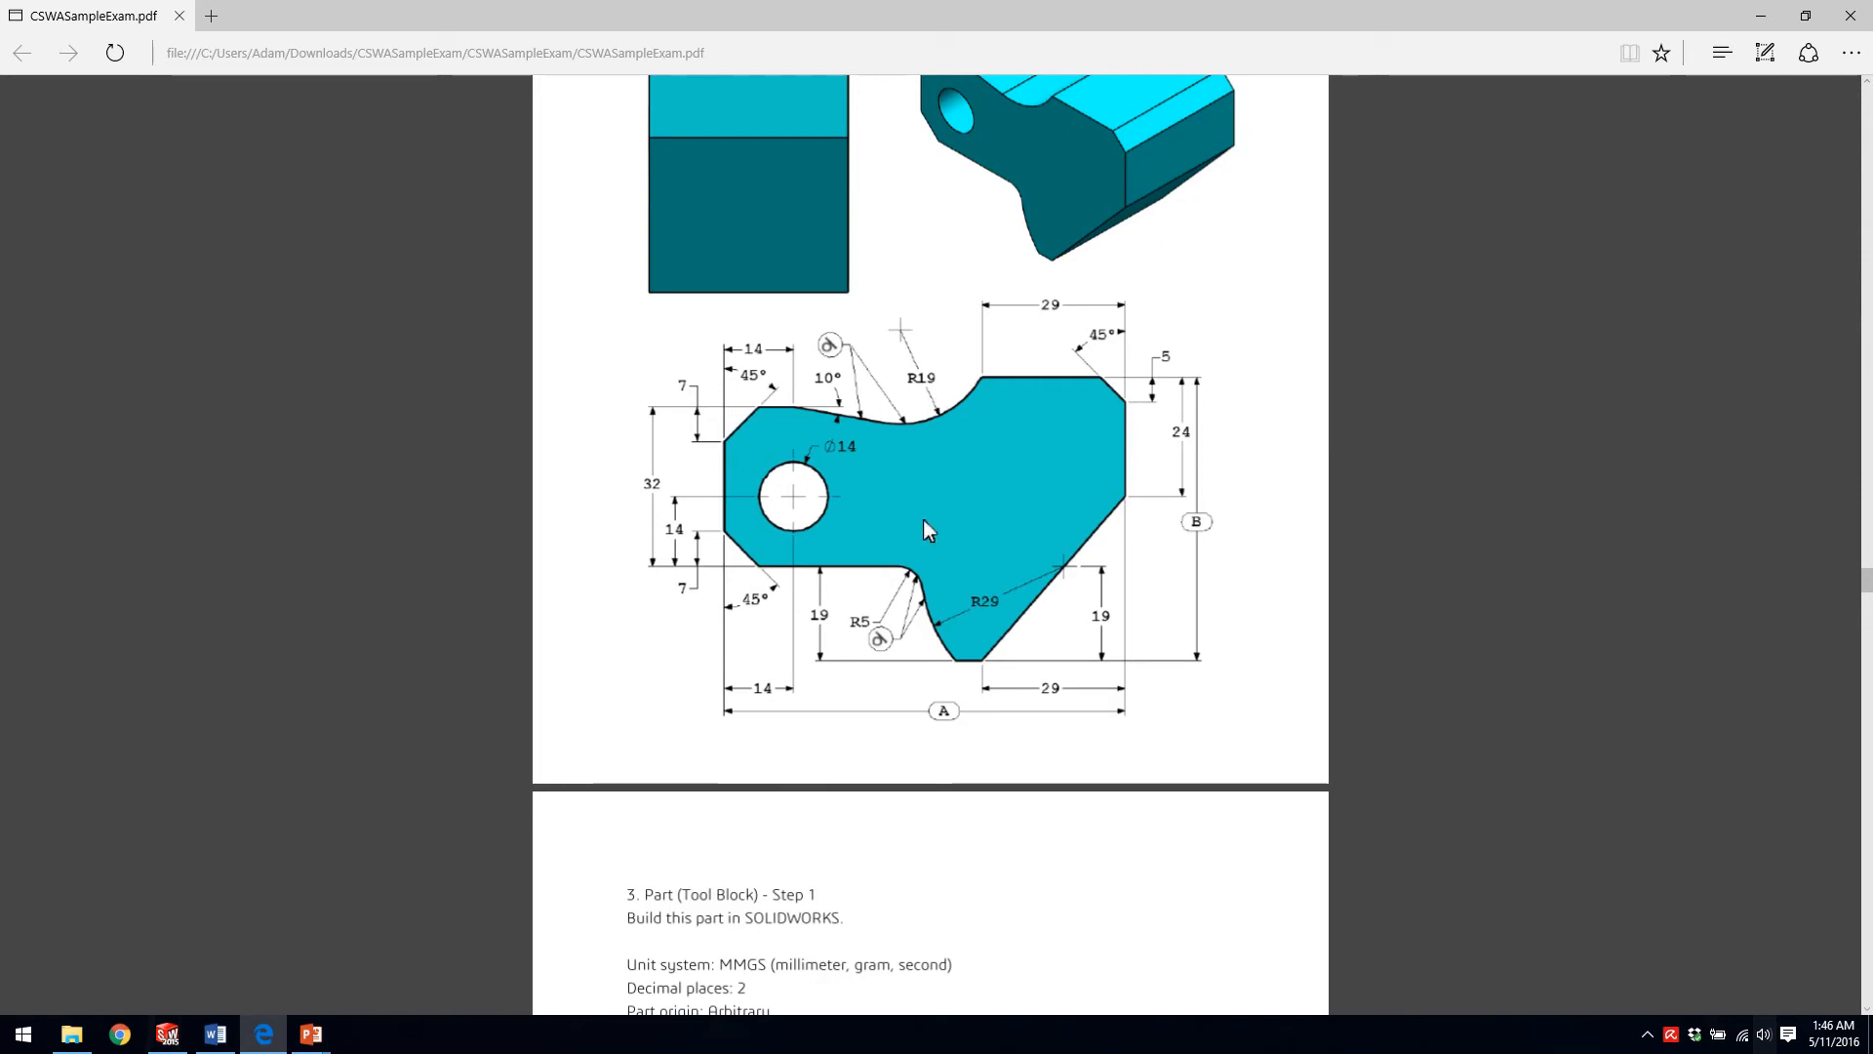
- Switch to SOLIDWORKS and sketch a closed four-sided line profile from the origin, with a horizontal base and a closing side about 78 mm long
{"action": "key", "text": "alt+Tab"}
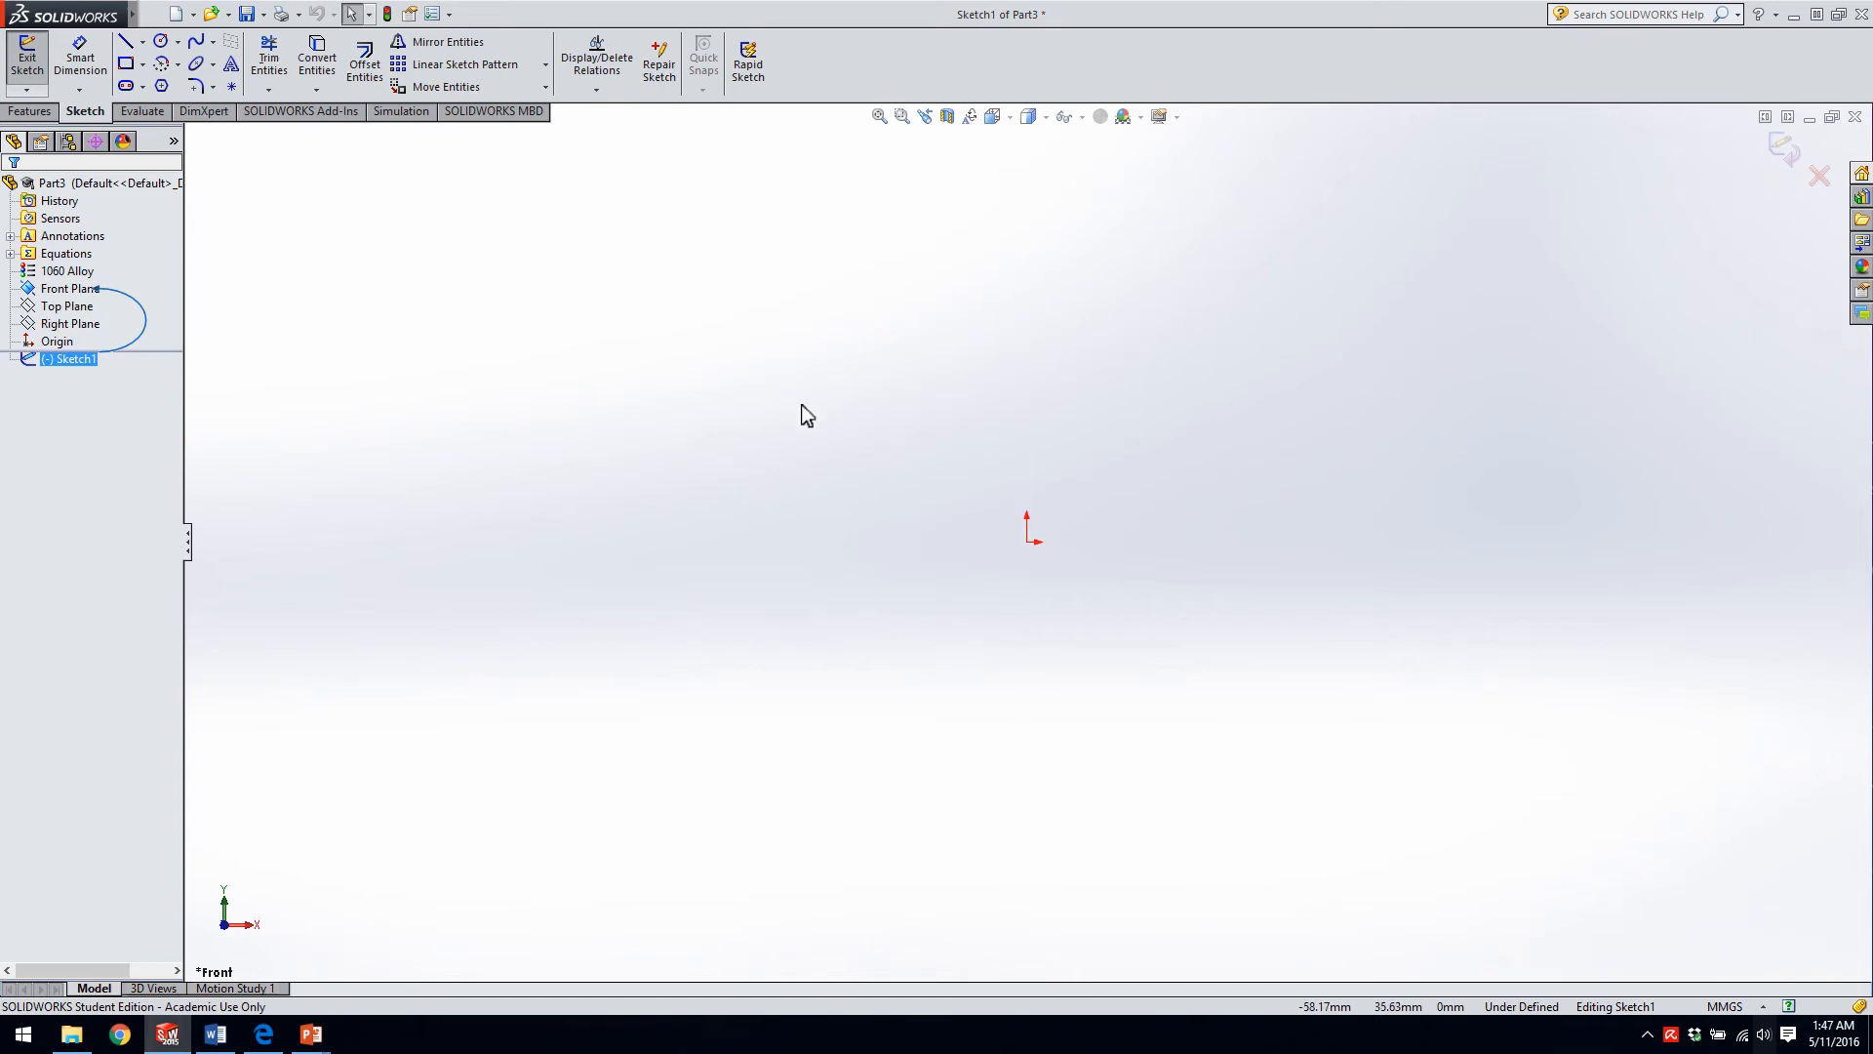
{"action": "left_click", "coordinate": [32, 111]}
{"action": "left_click", "coordinate": [85, 112]}
{"action": "left_click", "coordinate": [125, 41]}
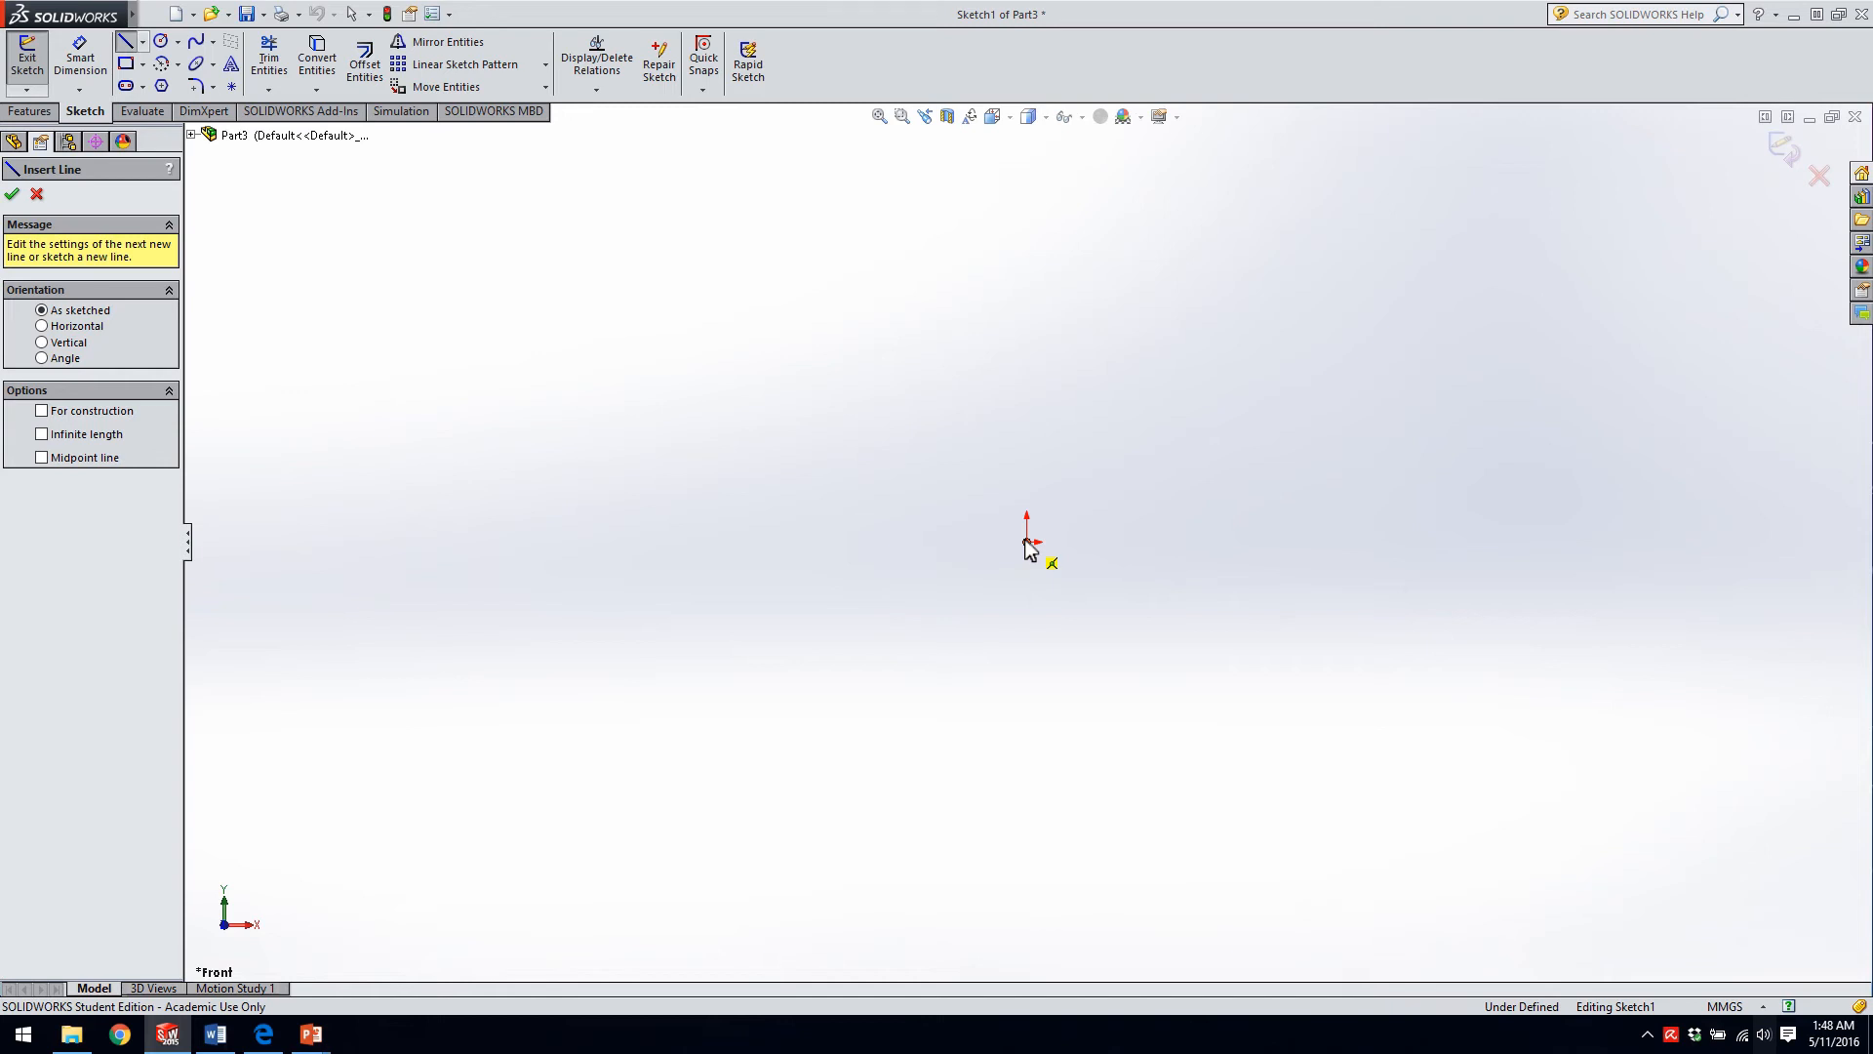
{"action": "left_click", "coordinate": [1026, 542]}
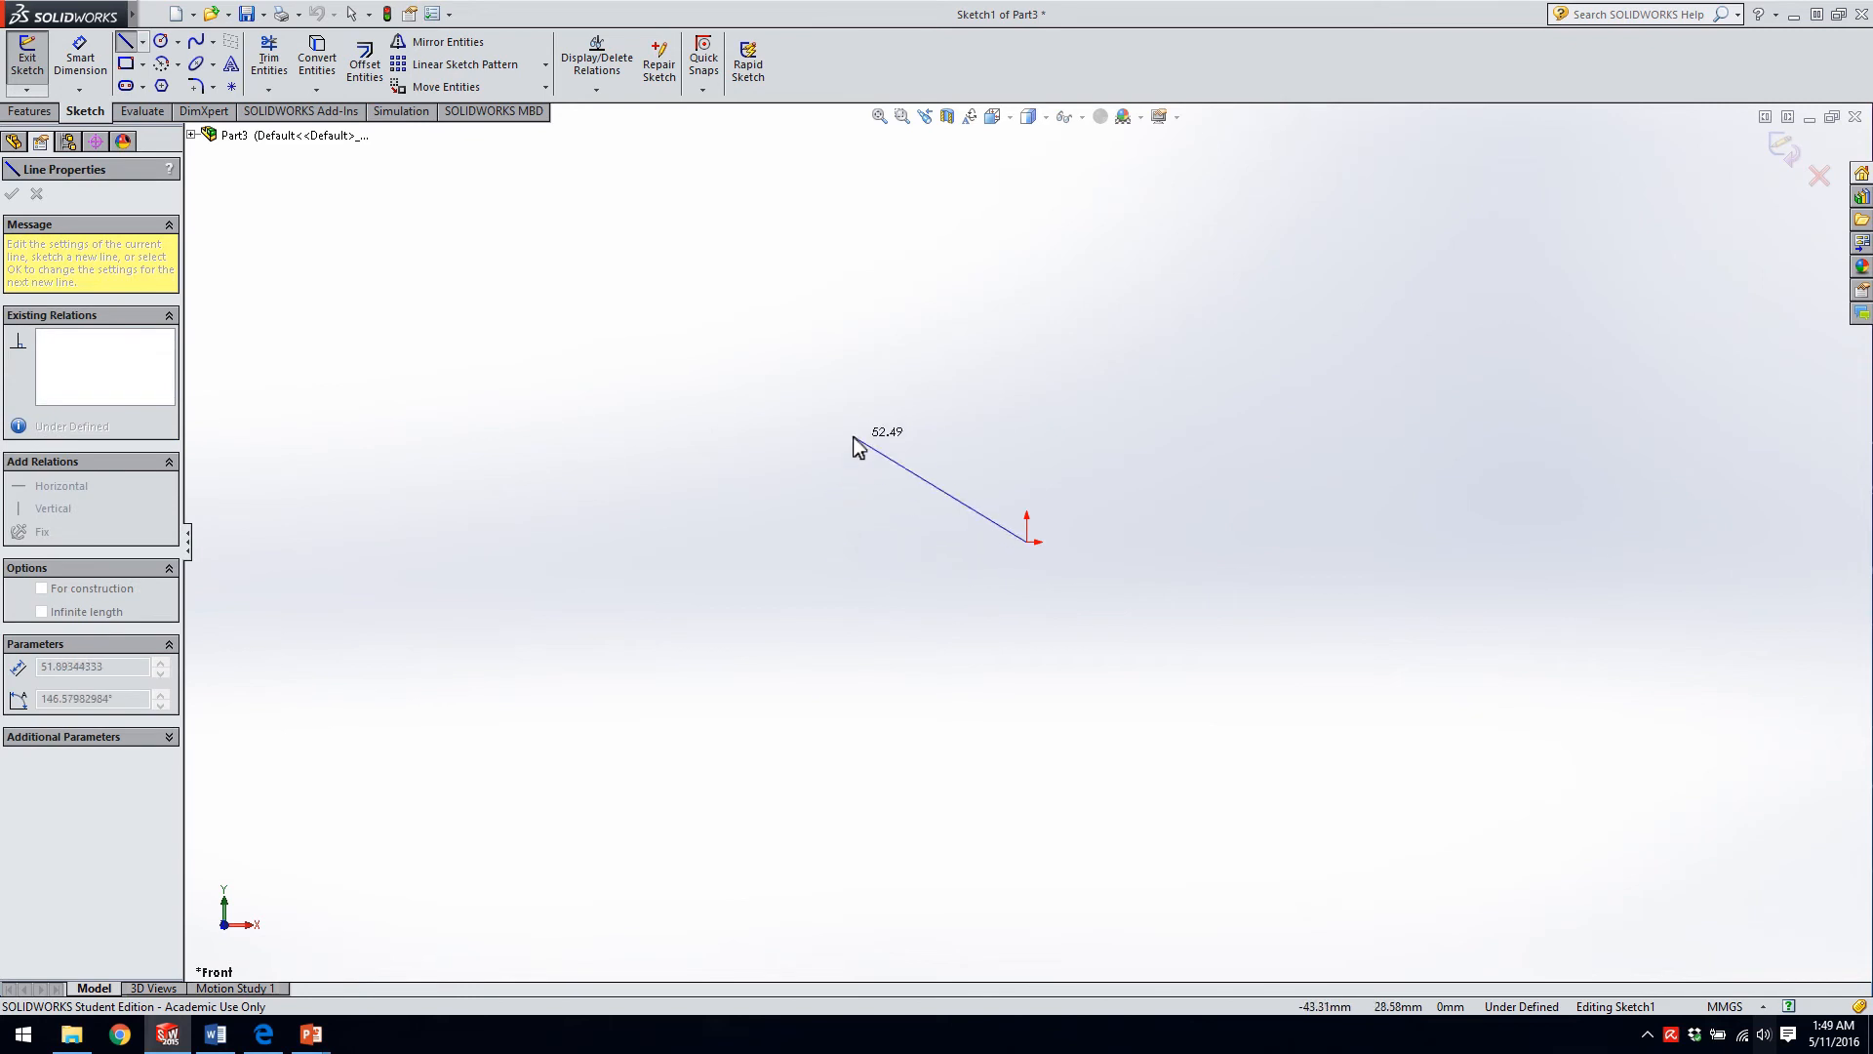
{"action": "left_click", "coordinate": [804, 545]}
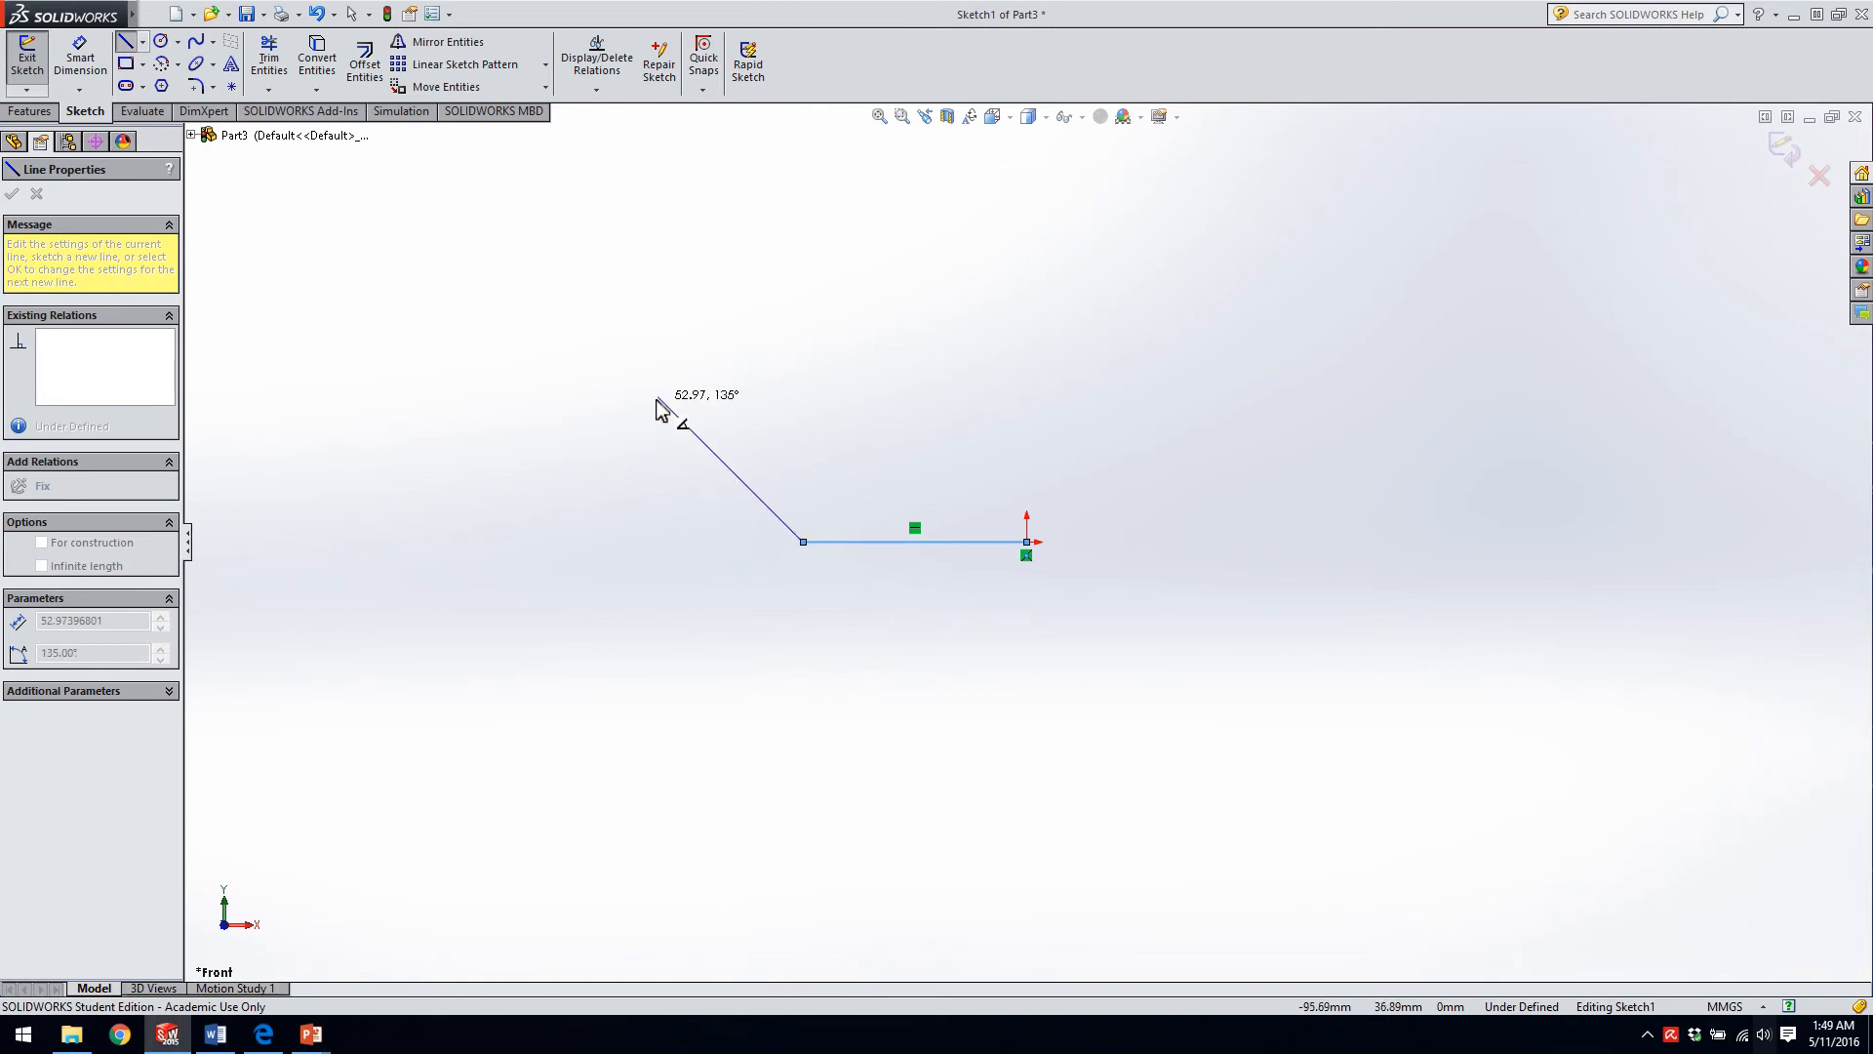
{"action": "left_click", "coordinate": [638, 458]}
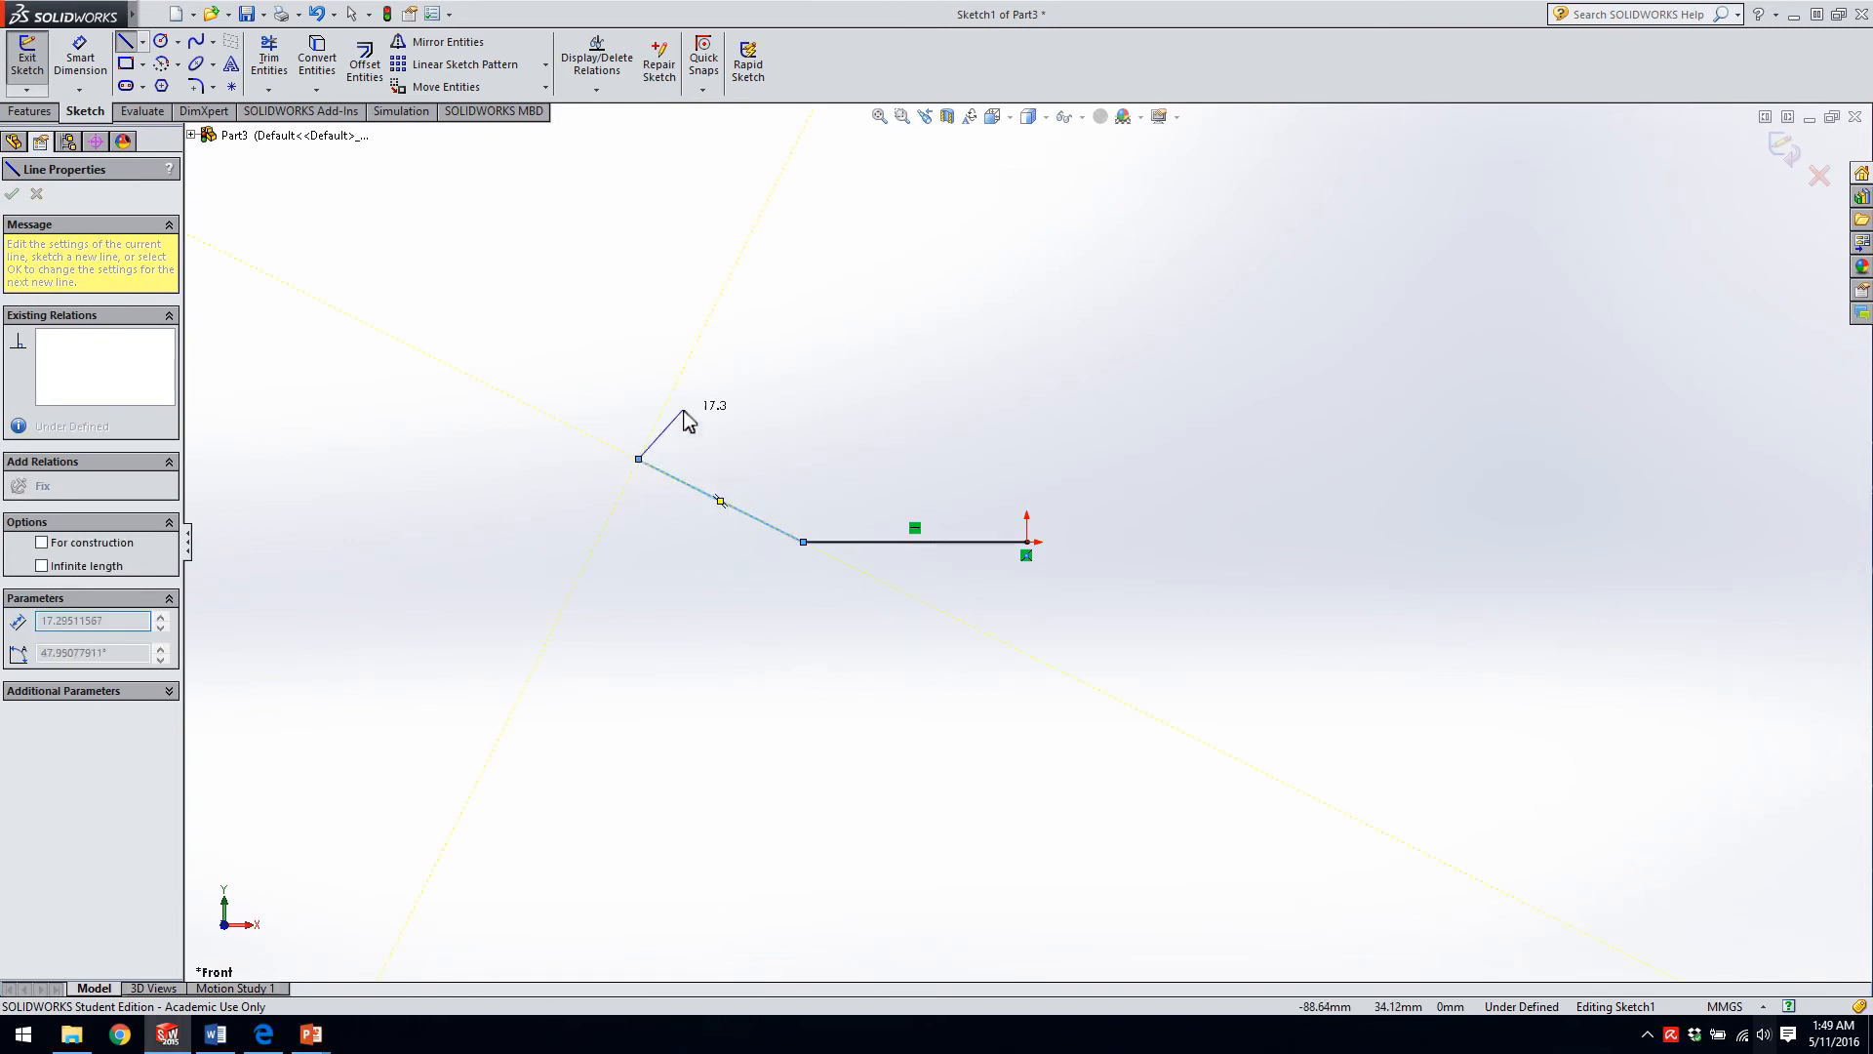
{"action": "left_click", "coordinate": [892, 272]}
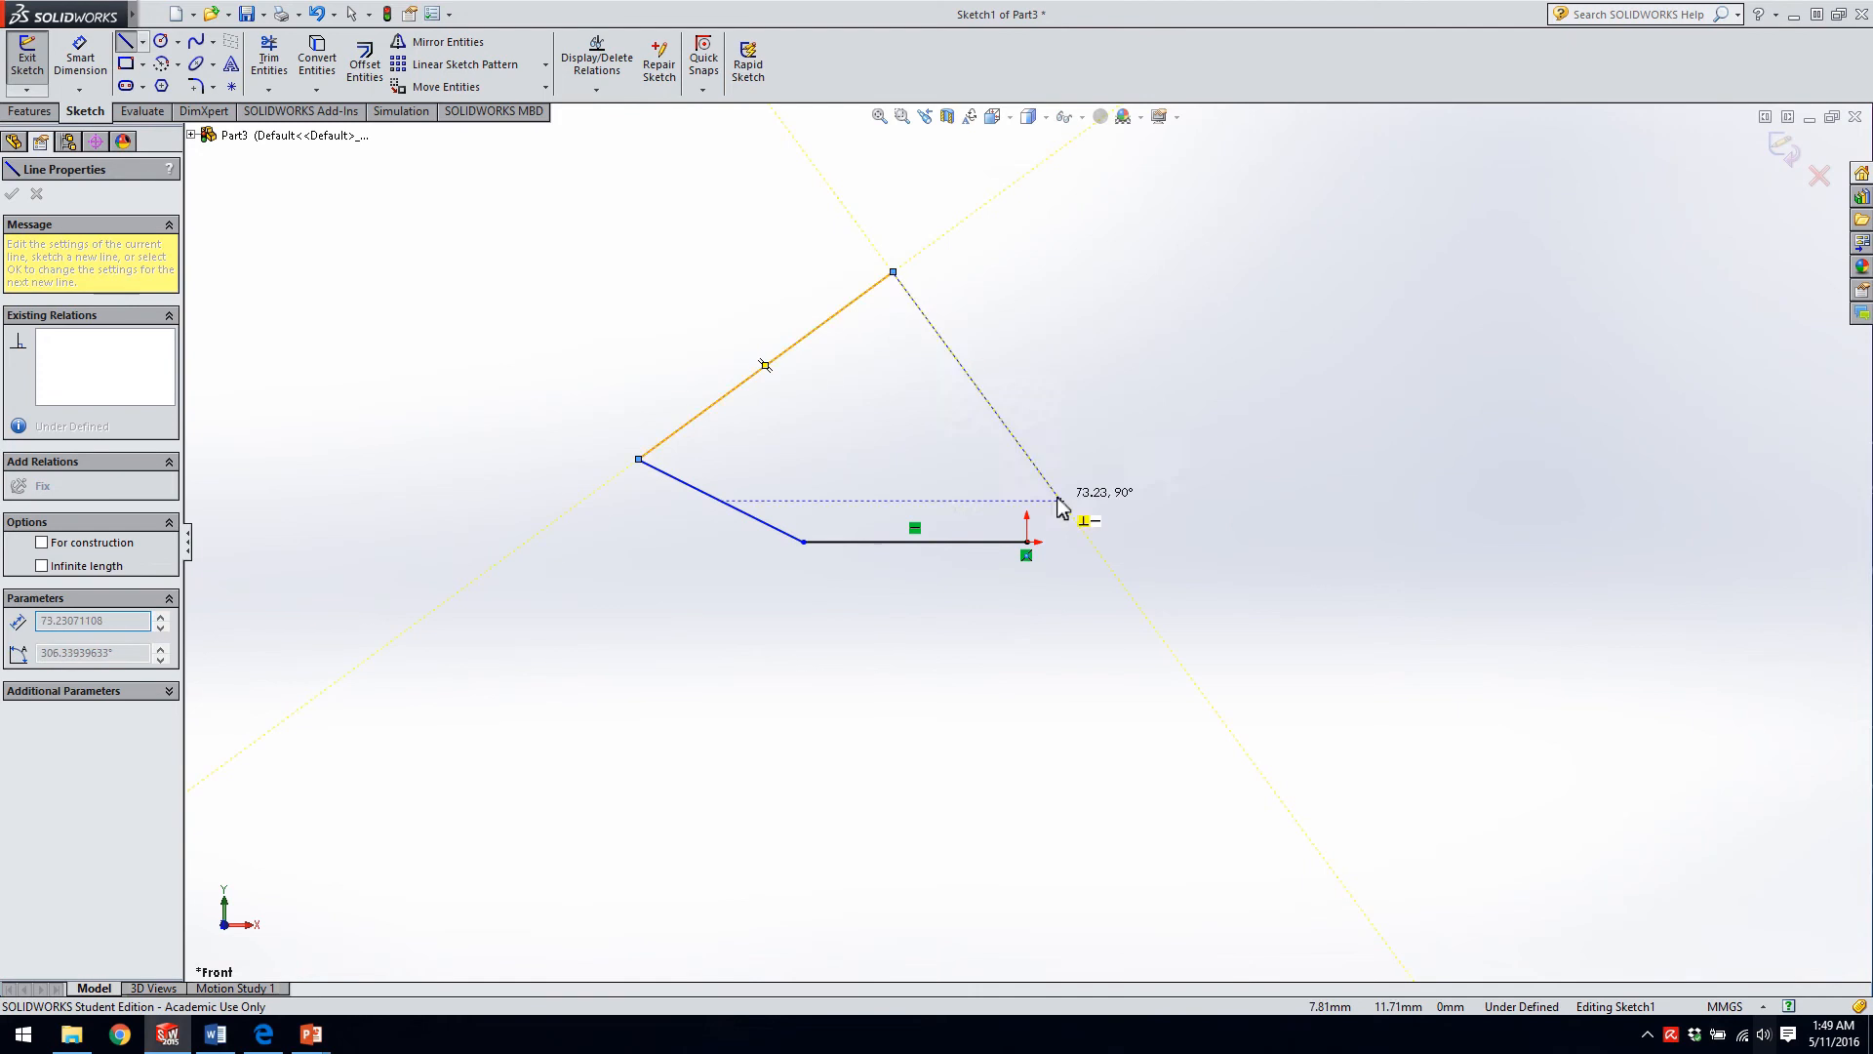
{"action": "left_click", "coordinate": [1028, 543]}
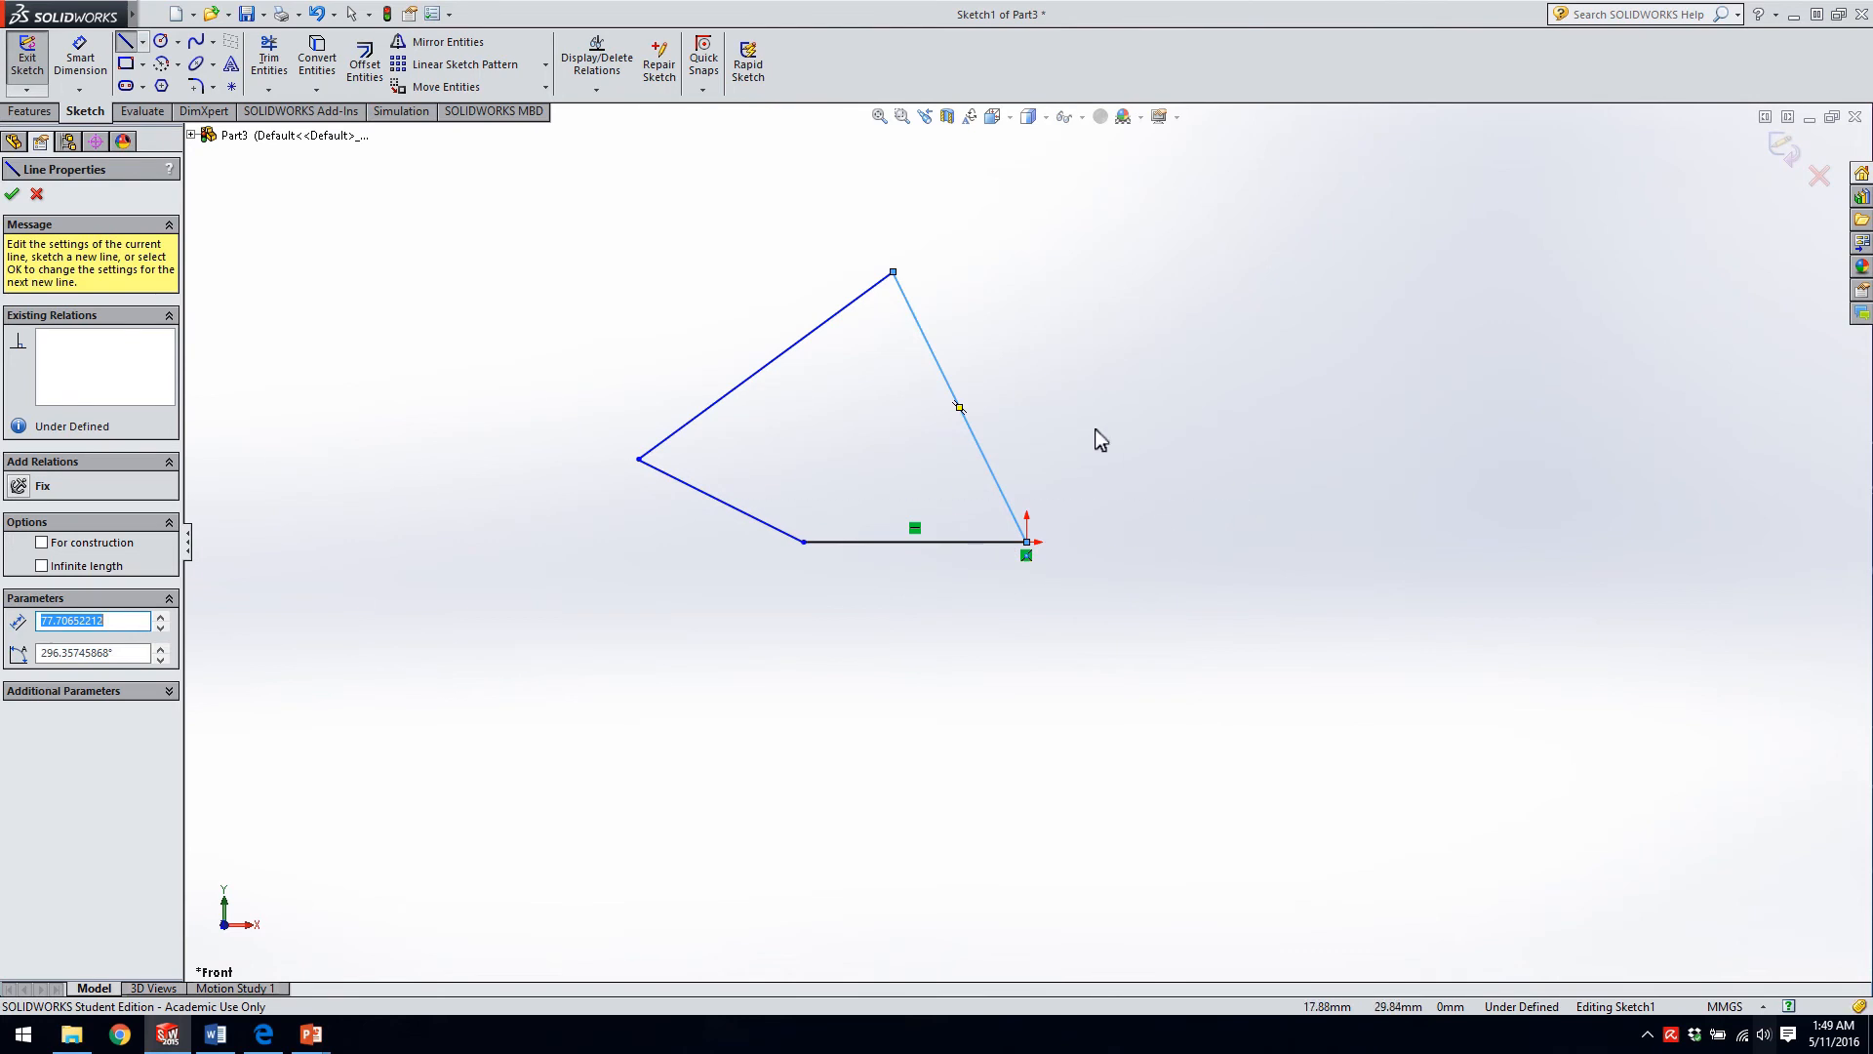
{"action": "key", "text": "Escape"}
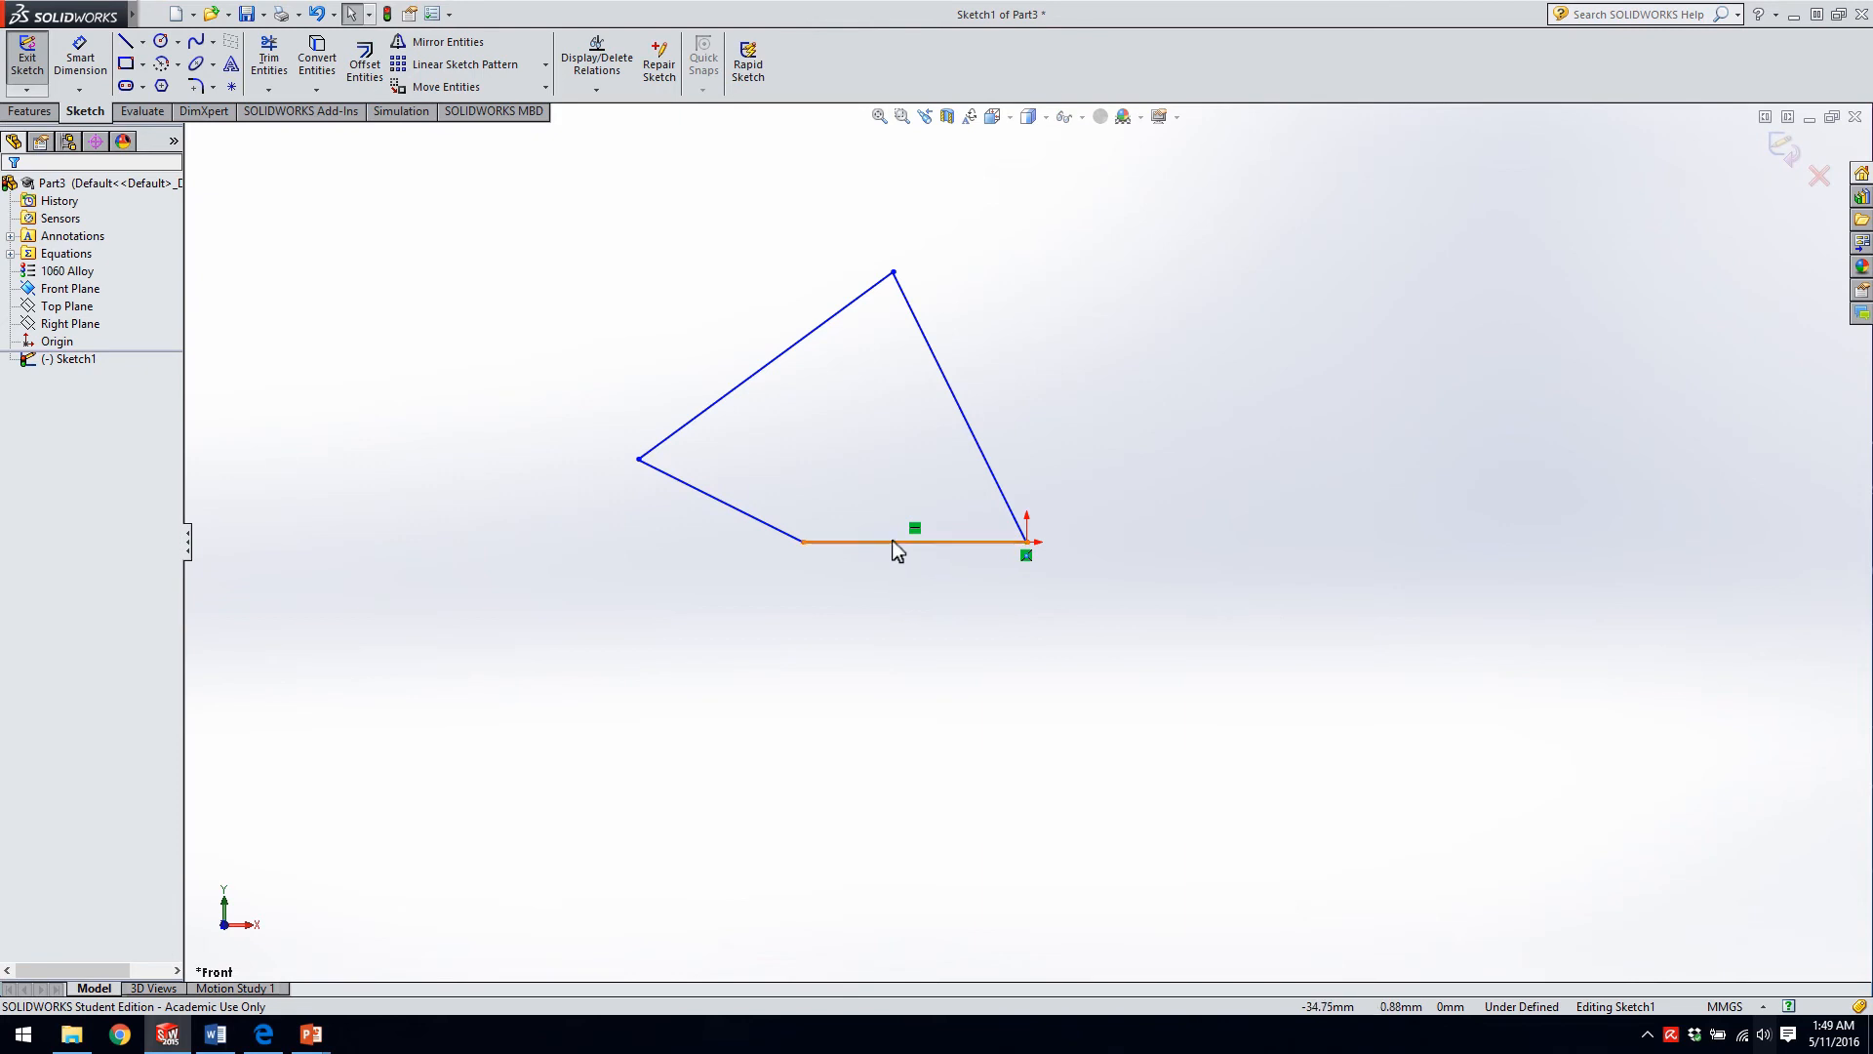
- Move the free endpoint of the horizontal base line along the base to about X -84 mm
{"action": "left_click", "coordinate": [804, 543]}
{"action": "mouse_move", "coordinate": [804, 543]}
{"action": "left_mouse_down"}
{"action": "mouse_move", "coordinate": [866, 547]}
{"action": "mouse_move", "coordinate": [719, 556]}
{"action": "mouse_move", "coordinate": [802, 542]}
{"action": "mouse_move", "coordinate": [915, 572]}
{"action": "mouse_move", "coordinate": [909, 495]}
{"action": "mouse_move", "coordinate": [907, 575]}
{"action": "mouse_move", "coordinate": [701, 564]}
{"action": "mouse_move", "coordinate": [903, 547]}
{"action": "mouse_move", "coordinate": [638, 542]}
{"action": "left_mouse_up"}
{"action": "left_click", "coordinate": [679, 617]}
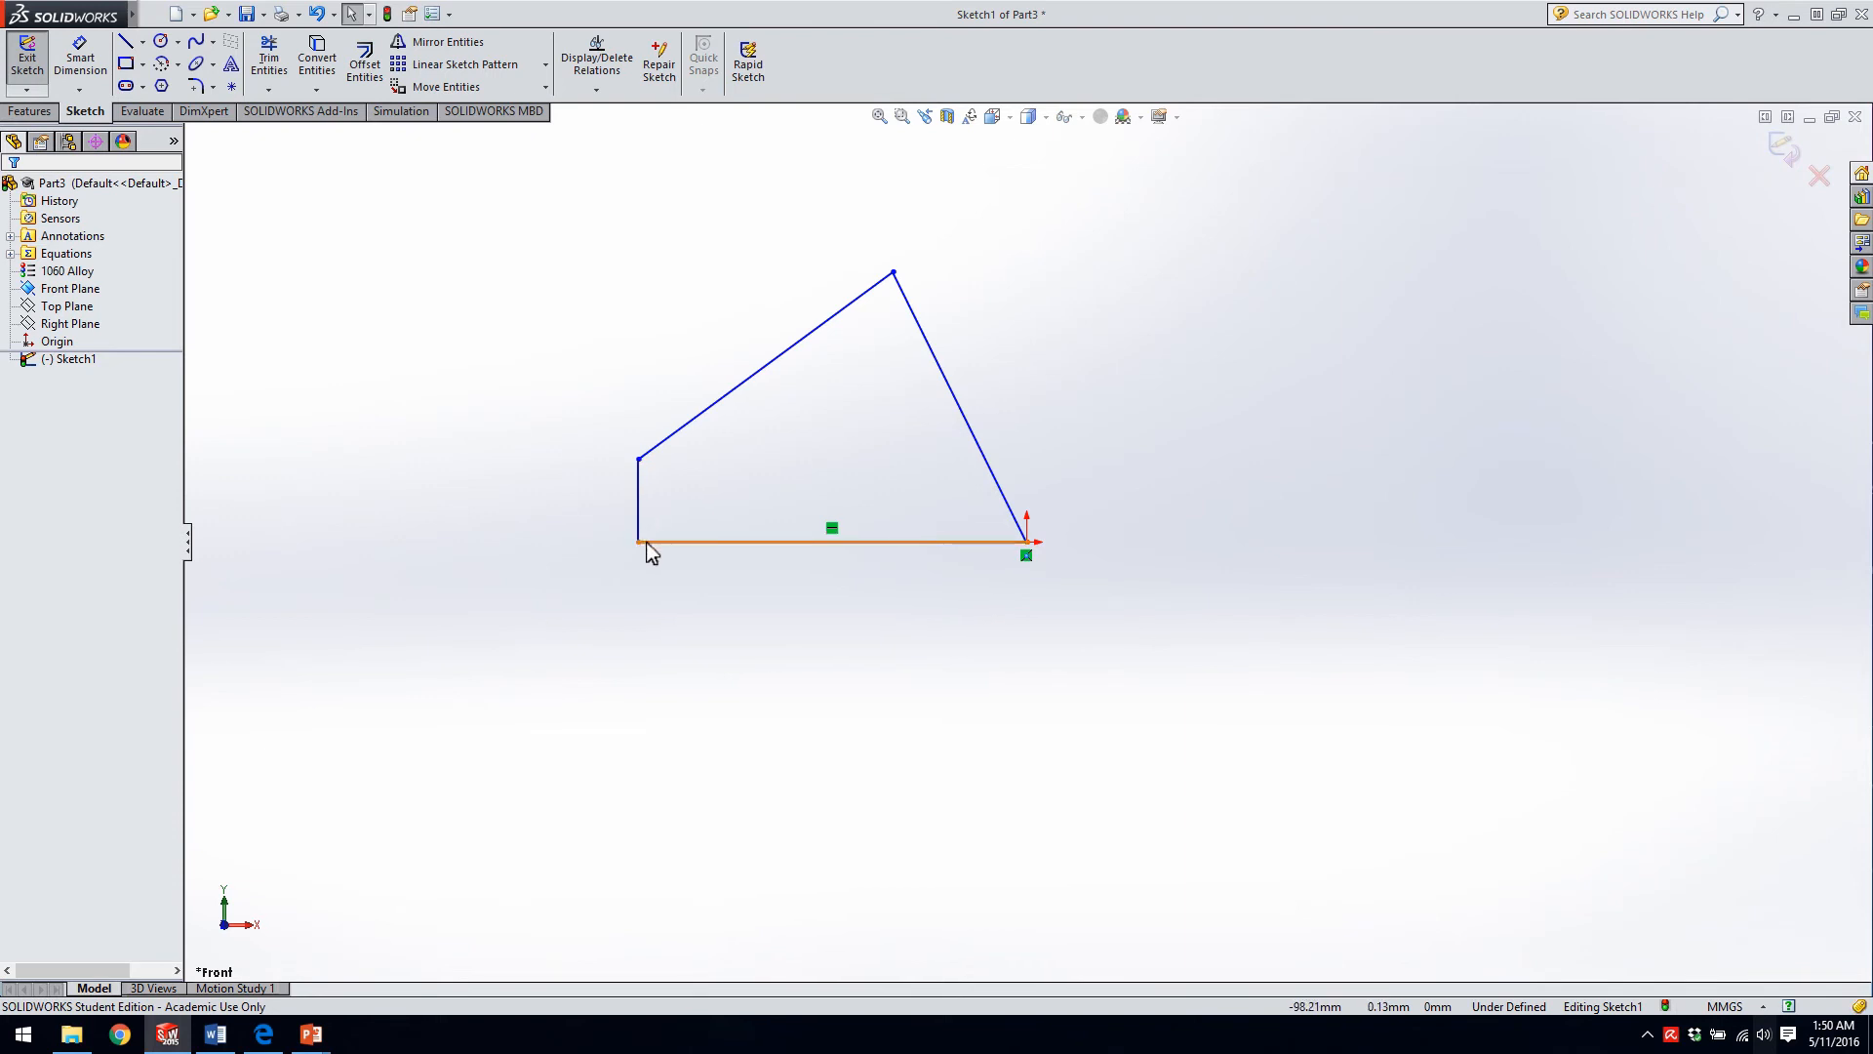
{"action": "left_click_drag", "start_coordinate": [639, 541], "coordinate": [705, 546]}
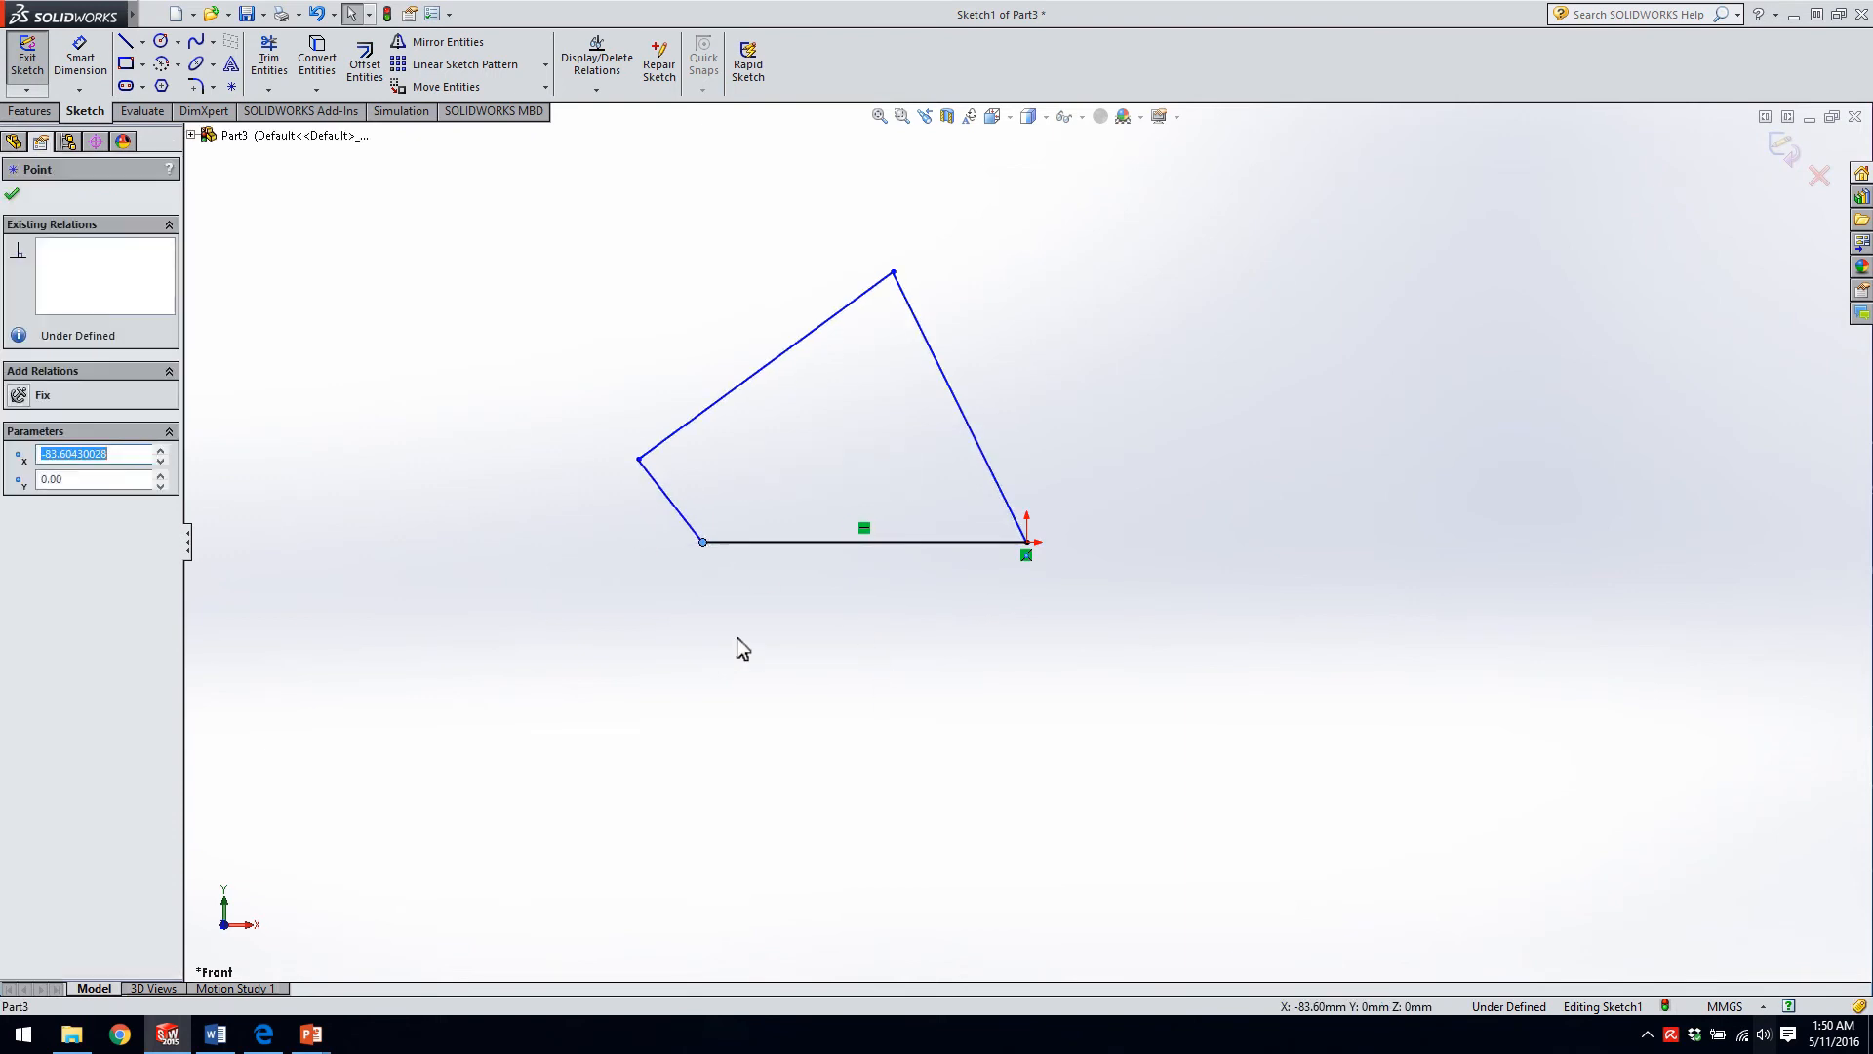
{"action": "left_click", "coordinate": [809, 670]}
- Make the short left side of the profile parallel to the long side that ends at the origin
{"action": "left_click", "coordinate": [678, 508]}
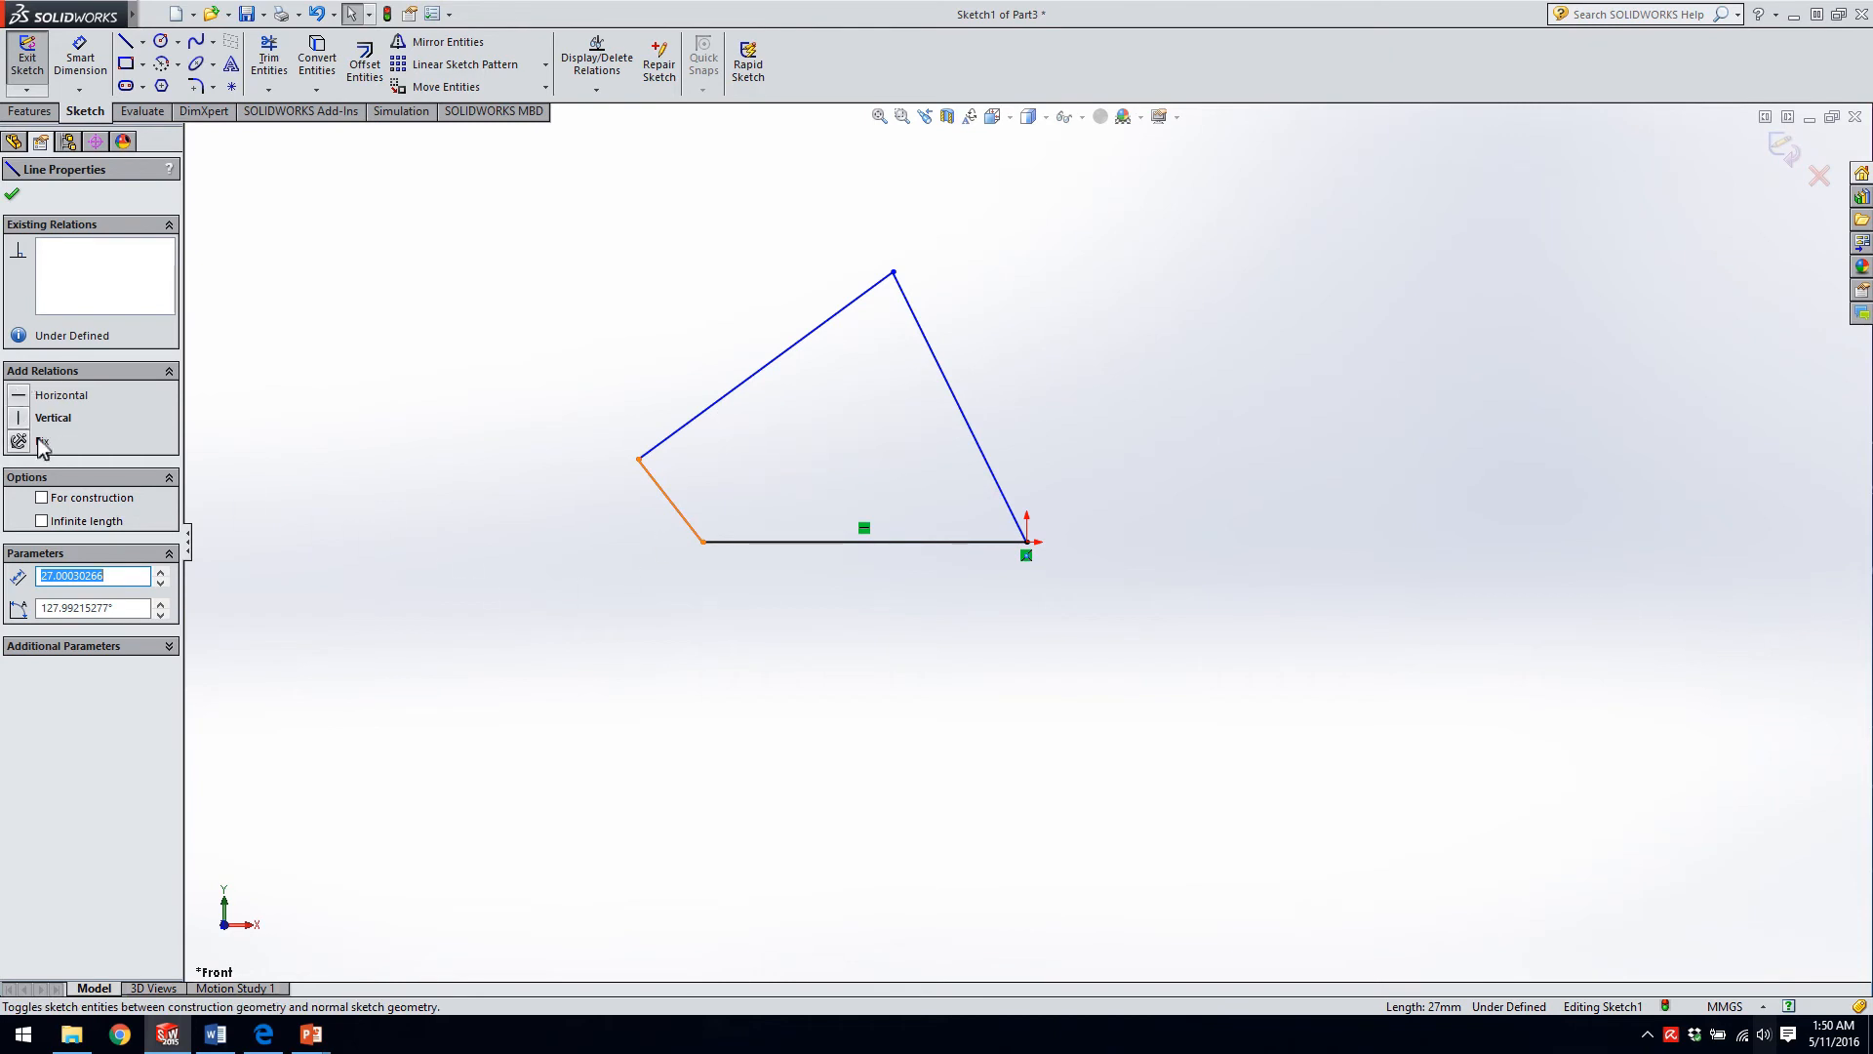
{"action": "left_click", "coordinate": [400, 485]}
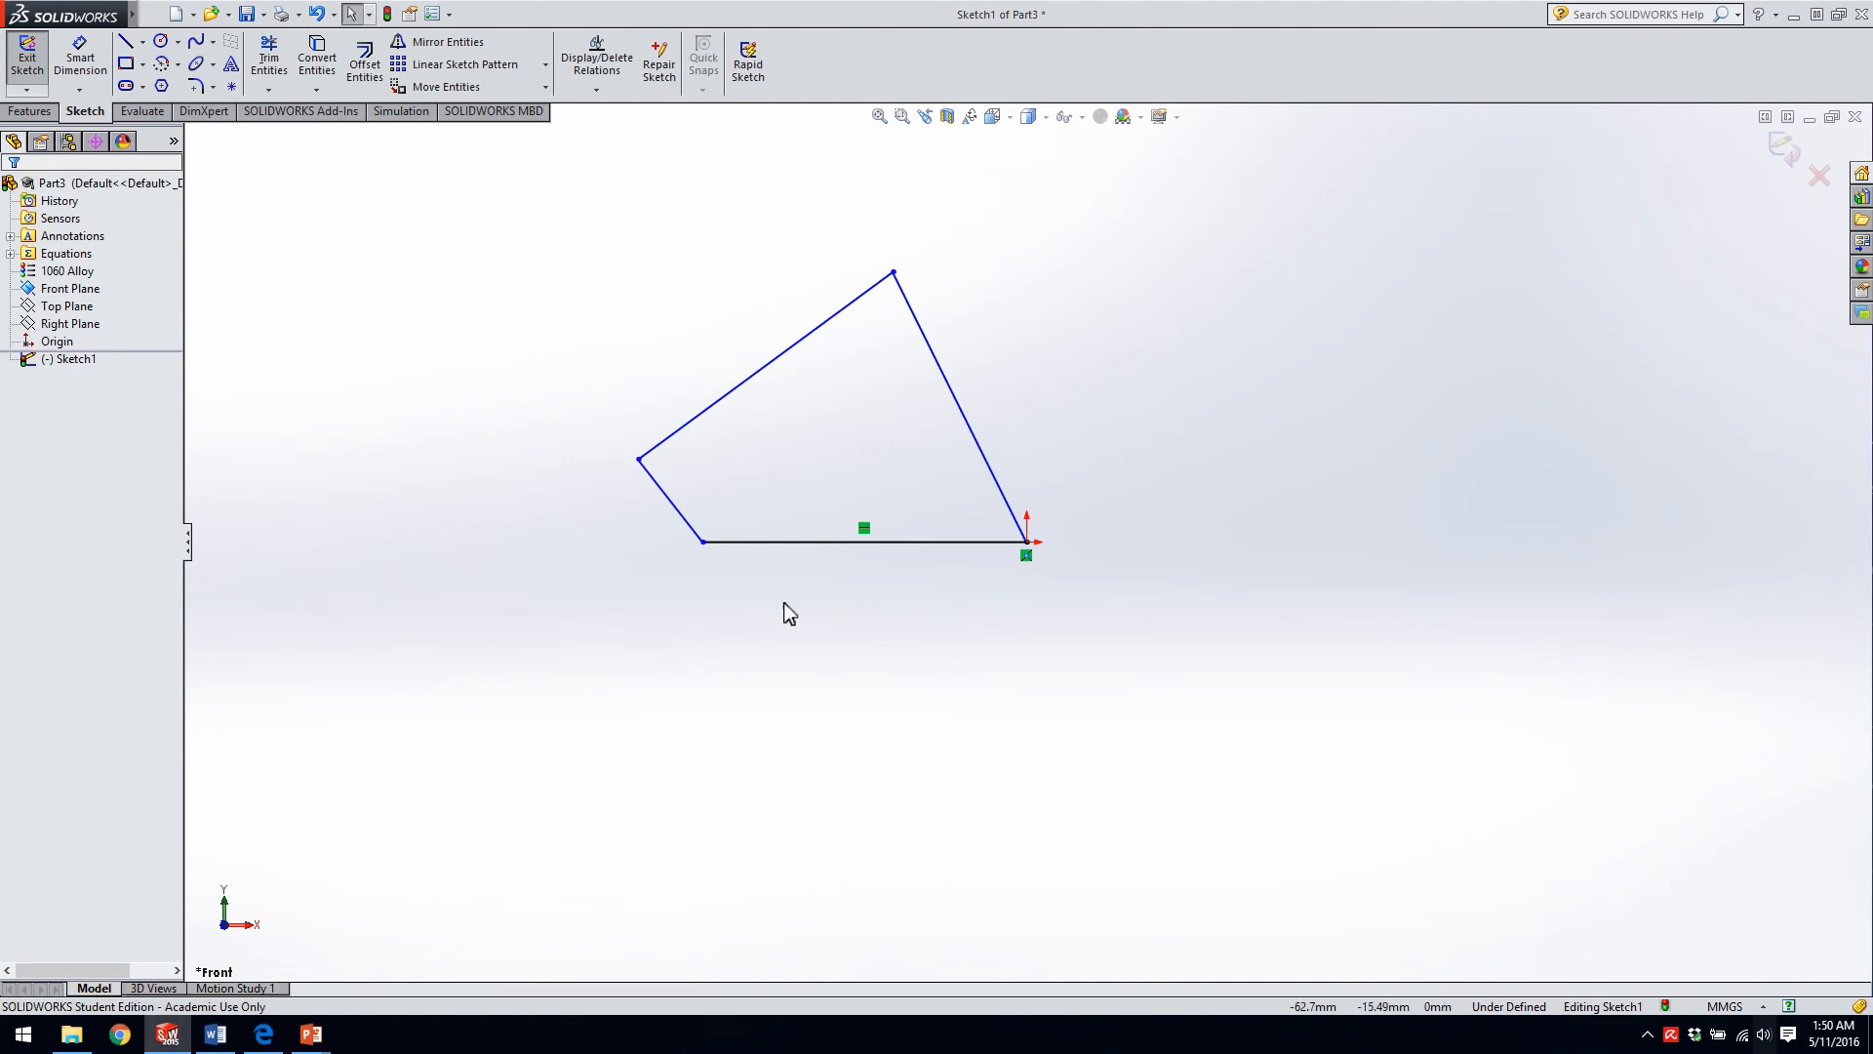
{"action": "left_click", "coordinate": [680, 516]}
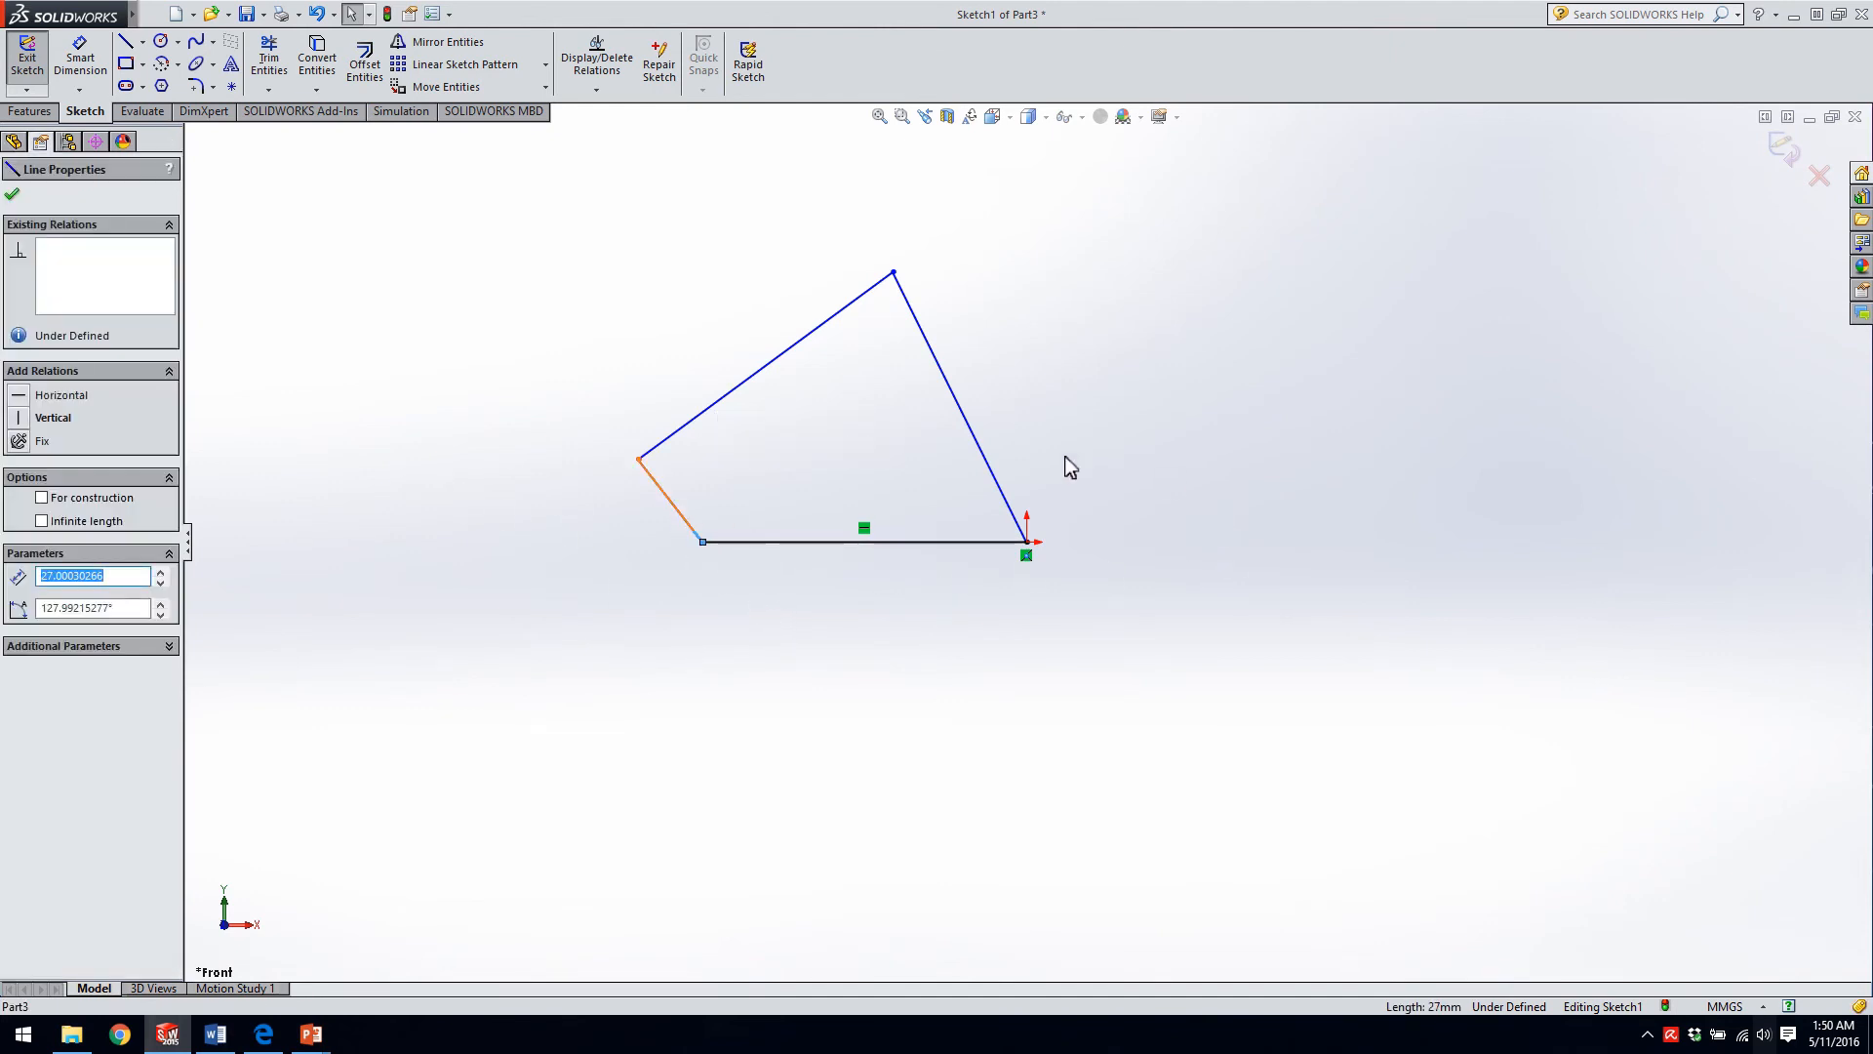
{"action": "left_click", "coordinate": [969, 426], "text": "ctrl"}
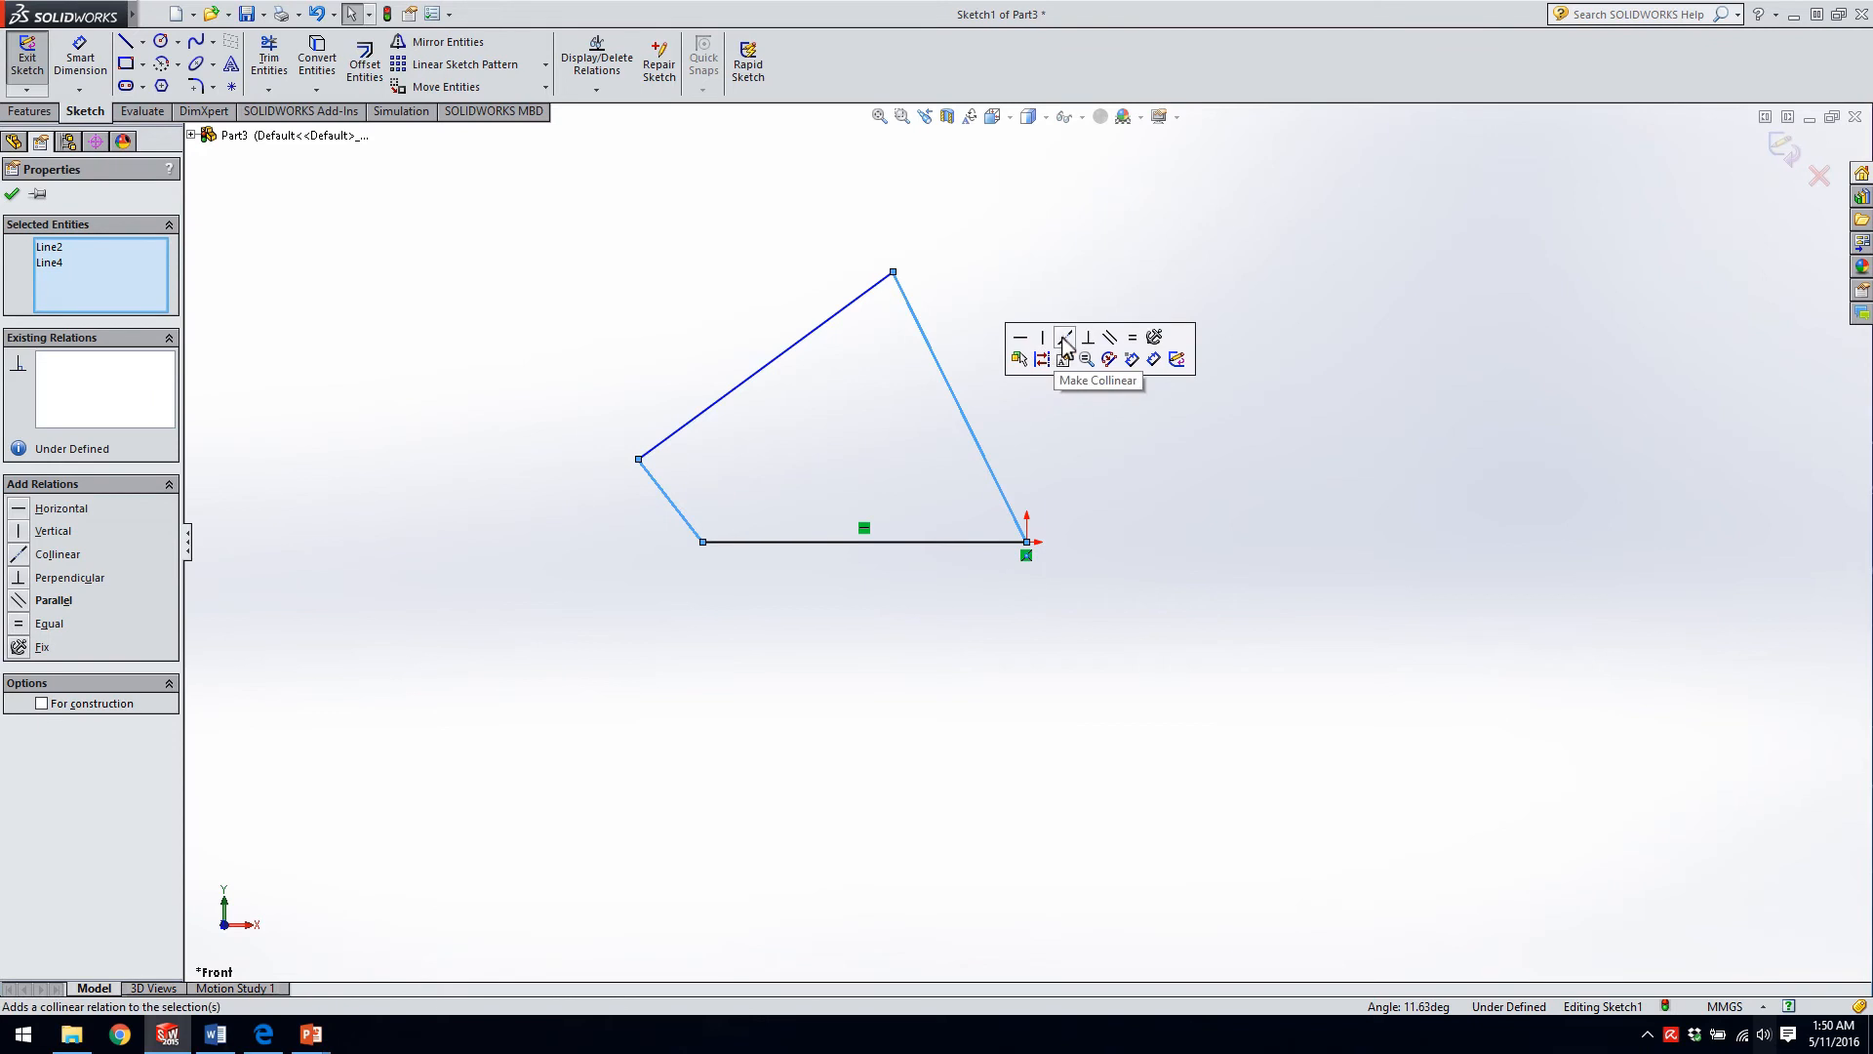
{"action": "left_click", "coordinate": [1110, 339]}
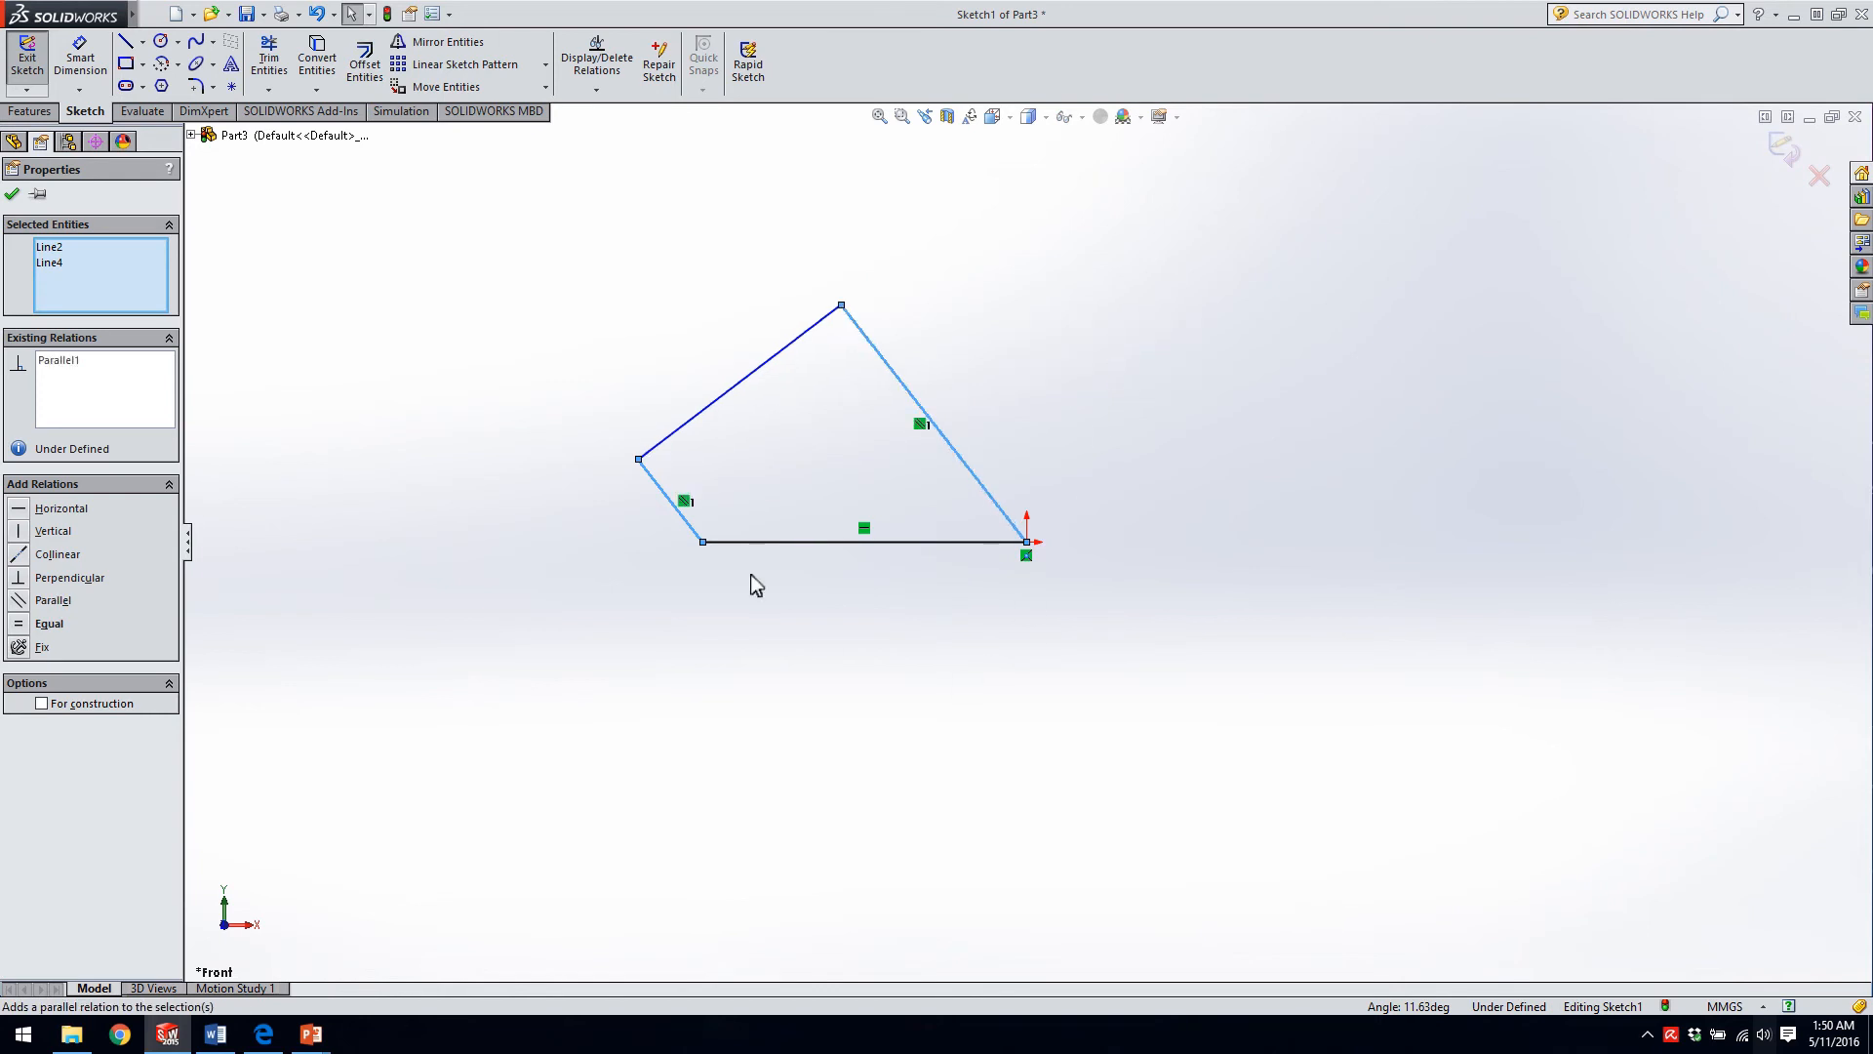
{"action": "left_click", "coordinate": [705, 631]}
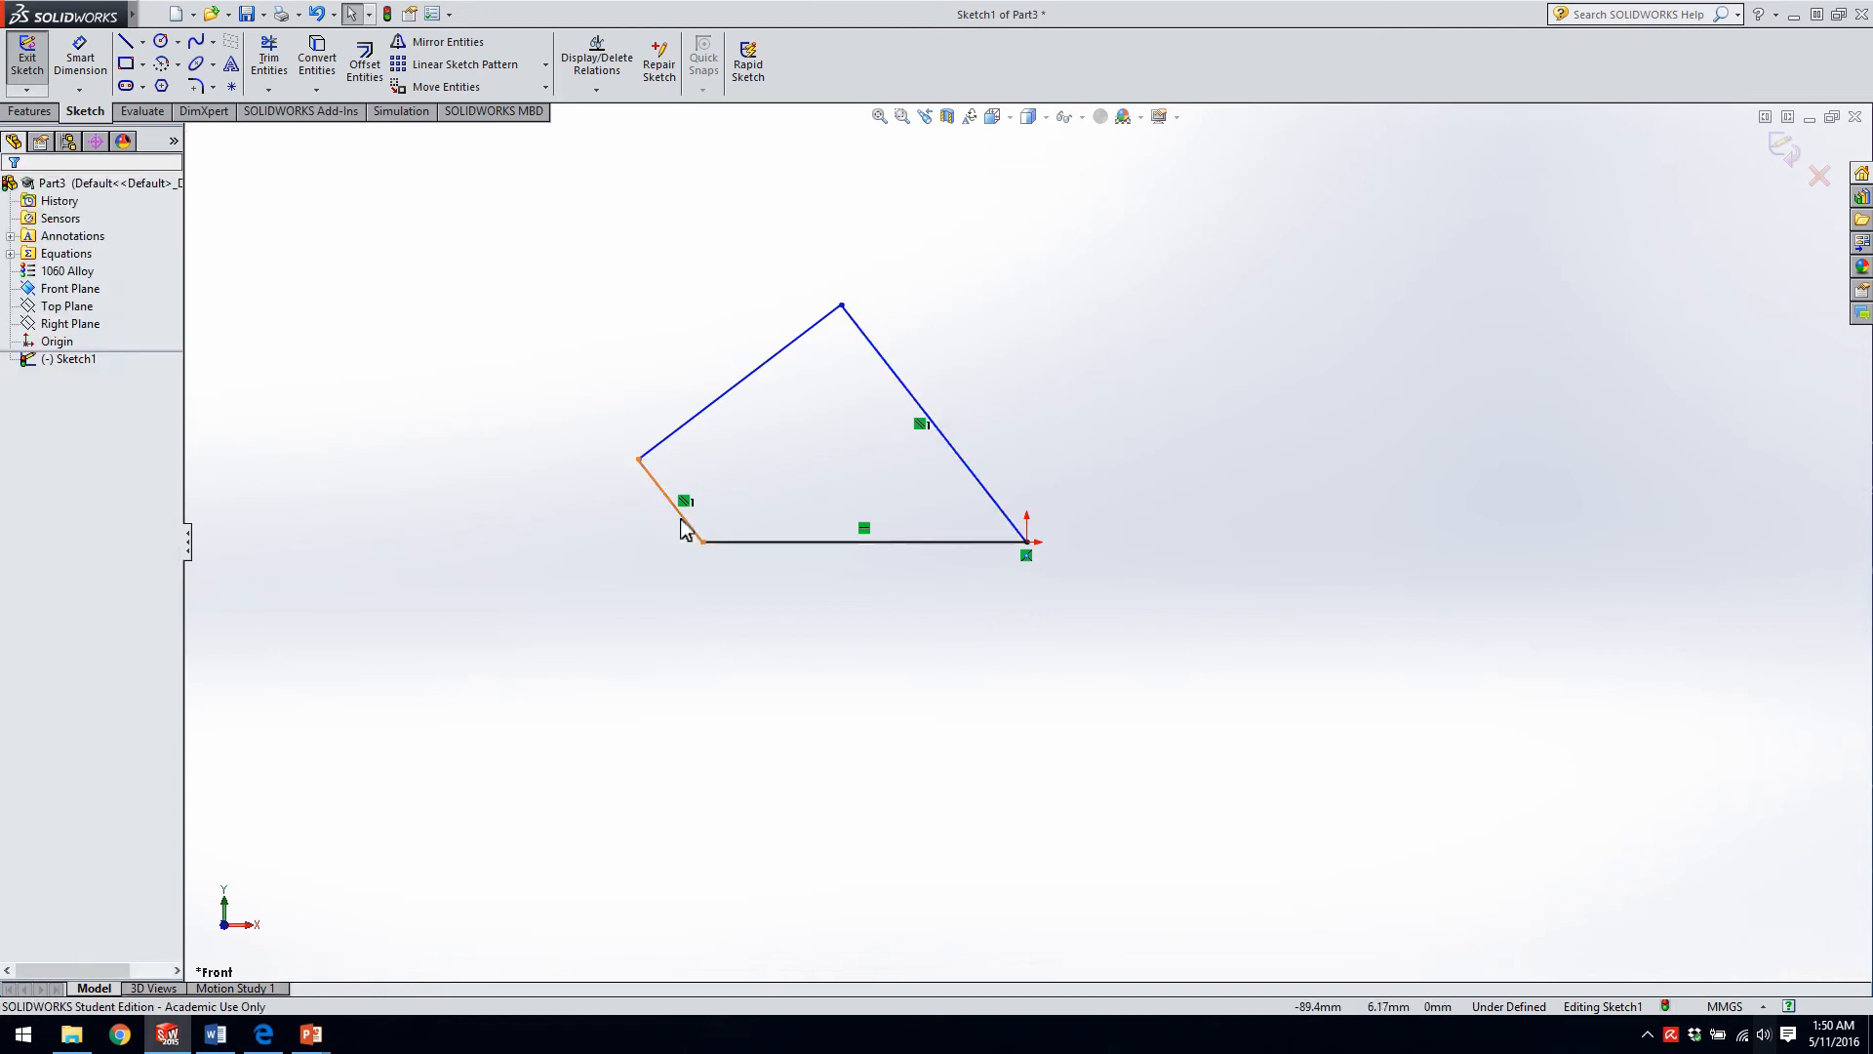
- Reshape the profile by moving its two upper vertices, then shift the top line, about 44 mm long, up and to the left
{"action": "mouse_move", "coordinate": [639, 460]}
{"action": "left_mouse_down"}
{"action": "mouse_move", "coordinate": [689, 407]}
{"action": "mouse_move", "coordinate": [703, 448]}
{"action": "mouse_move", "coordinate": [794, 485]}
{"action": "mouse_move", "coordinate": [851, 422]}
{"action": "mouse_move", "coordinate": [736, 421]}
{"action": "left_mouse_up"}
{"action": "mouse_move", "coordinate": [842, 306]}
{"action": "left_mouse_down"}
{"action": "mouse_move", "coordinate": [927, 268]}
{"action": "mouse_move", "coordinate": [1132, 302]}
{"action": "mouse_move", "coordinate": [1191, 334]}
{"action": "mouse_move", "coordinate": [1022, 312]}
{"action": "mouse_move", "coordinate": [895, 389]}
{"action": "mouse_move", "coordinate": [908, 372]}
{"action": "left_mouse_up"}
{"action": "left_click", "coordinate": [1110, 363]}
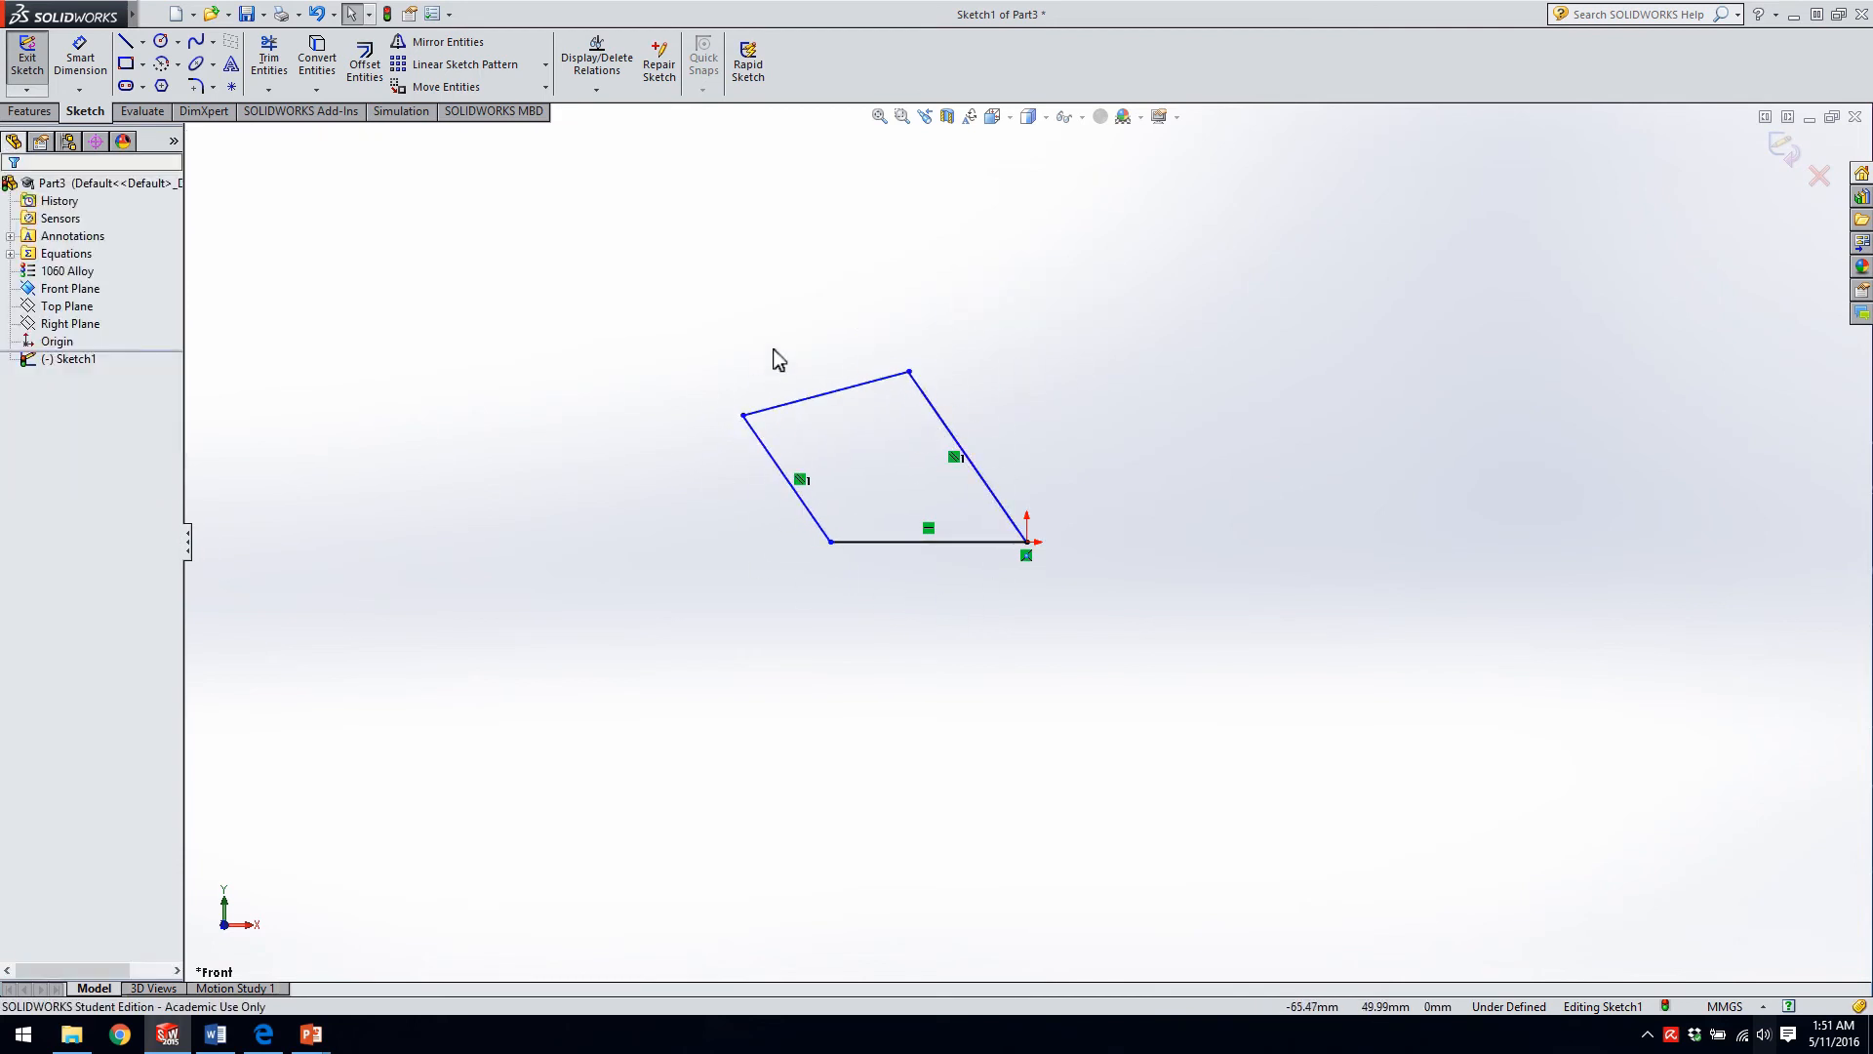
{"action": "mouse_move", "coordinate": [817, 397]}
{"action": "left_mouse_down"}
{"action": "mouse_move", "coordinate": [756, 312]}
{"action": "mouse_move", "coordinate": [819, 368]}
{"action": "mouse_move", "coordinate": [744, 293]}
{"action": "mouse_move", "coordinate": [753, 308]}
{"action": "left_mouse_up"}
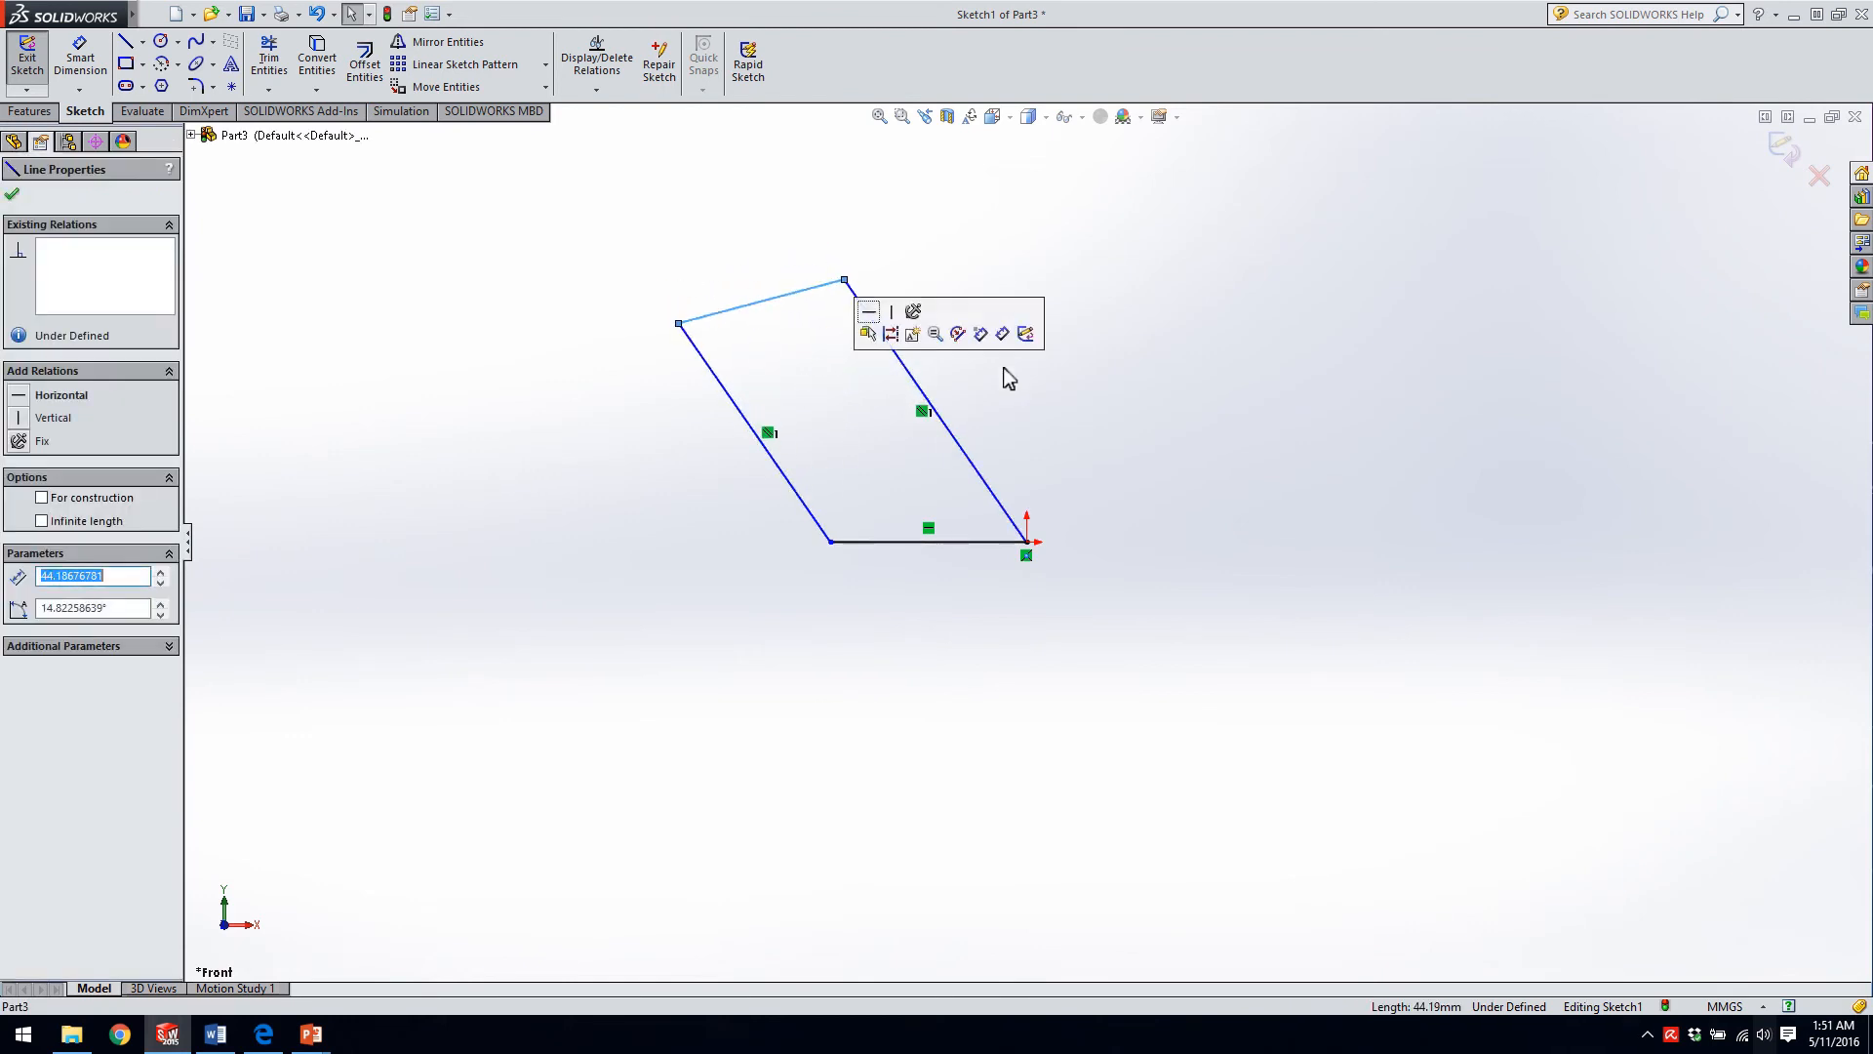
{"action": "left_click", "coordinate": [927, 683]}
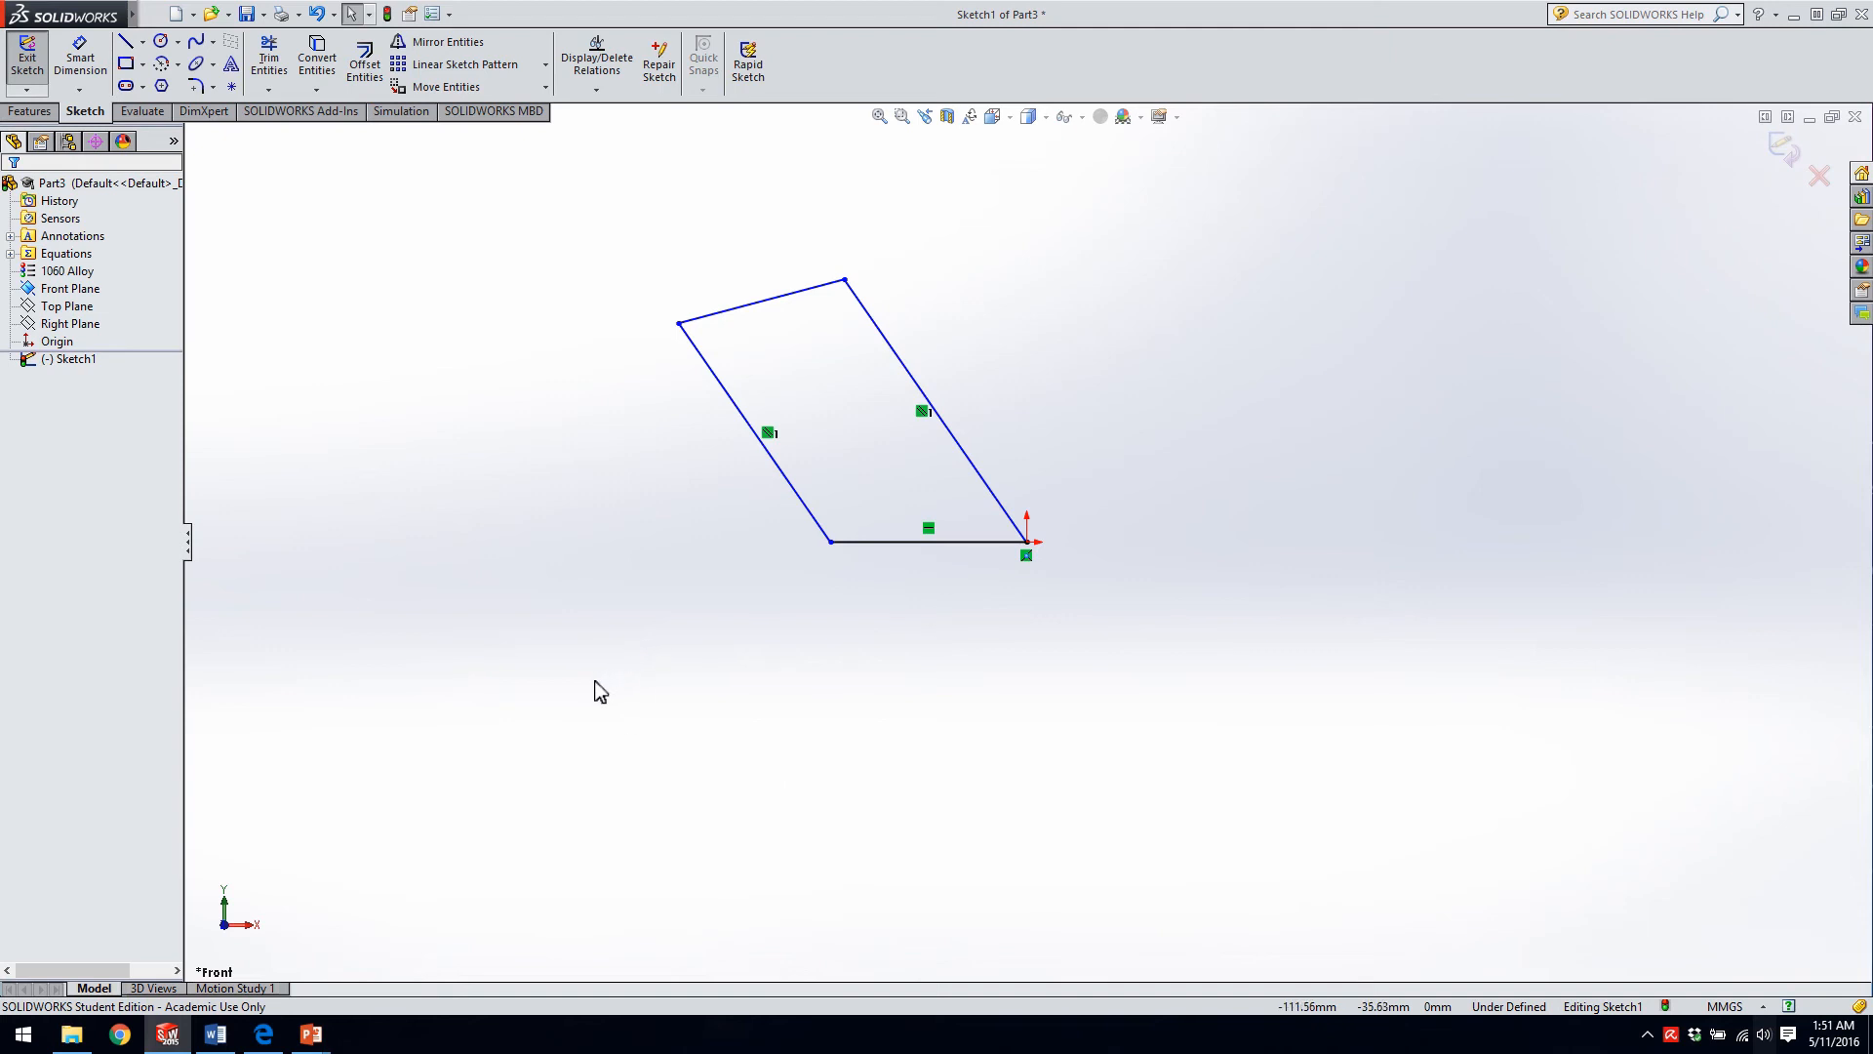
{"action": "mouse_move", "coordinate": [595, 678]}
{"action": "right_mouse_down"}
{"action": "mouse_move", "coordinate": [578, 638]}
{"action": "mouse_move", "coordinate": [557, 685]}
{"action": "mouse_move", "coordinate": [611, 715]}
{"action": "mouse_move", "coordinate": [635, 680]}
{"action": "mouse_move", "coordinate": [569, 648]}
{"action": "mouse_move", "coordinate": [536, 690]}
{"action": "mouse_move", "coordinate": [513, 685]}
{"action": "right_mouse_up"}
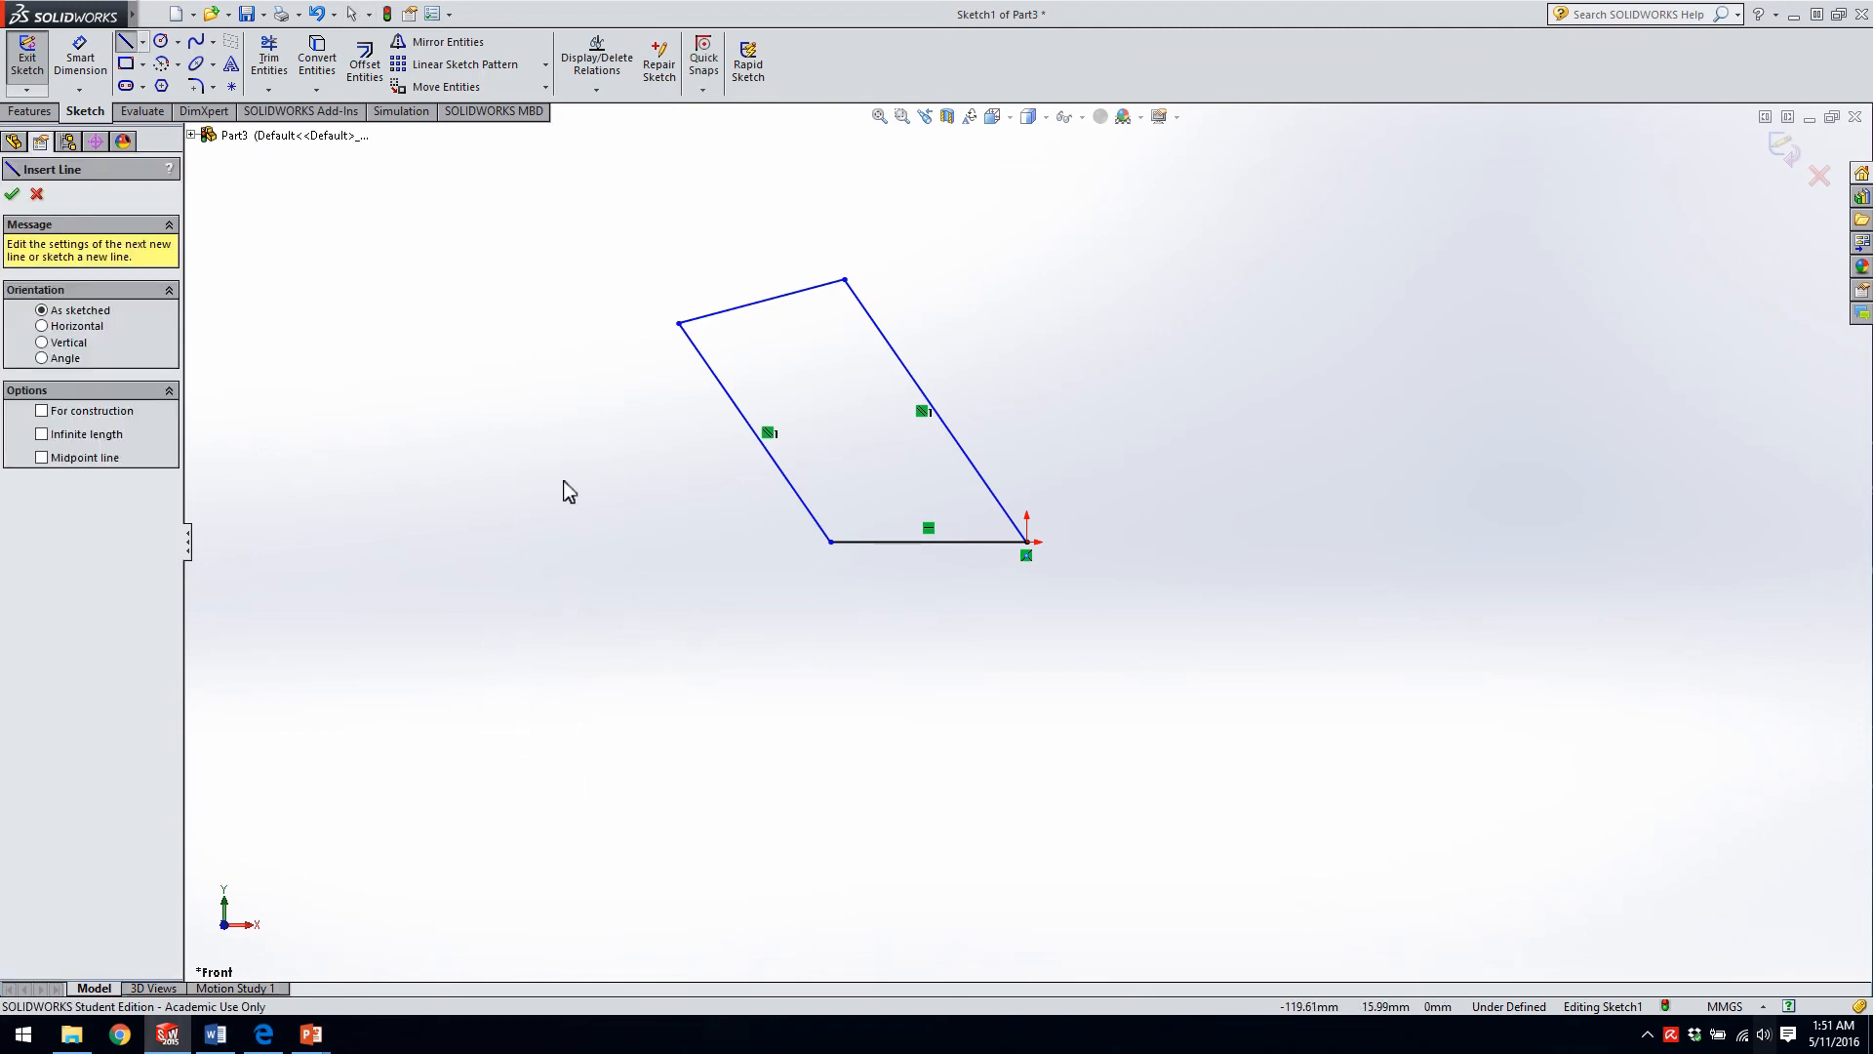
{"action": "left_click_drag", "start_coordinate": [563, 480], "coordinate": [742, 647]}
{"action": "key", "text": "Escape"}
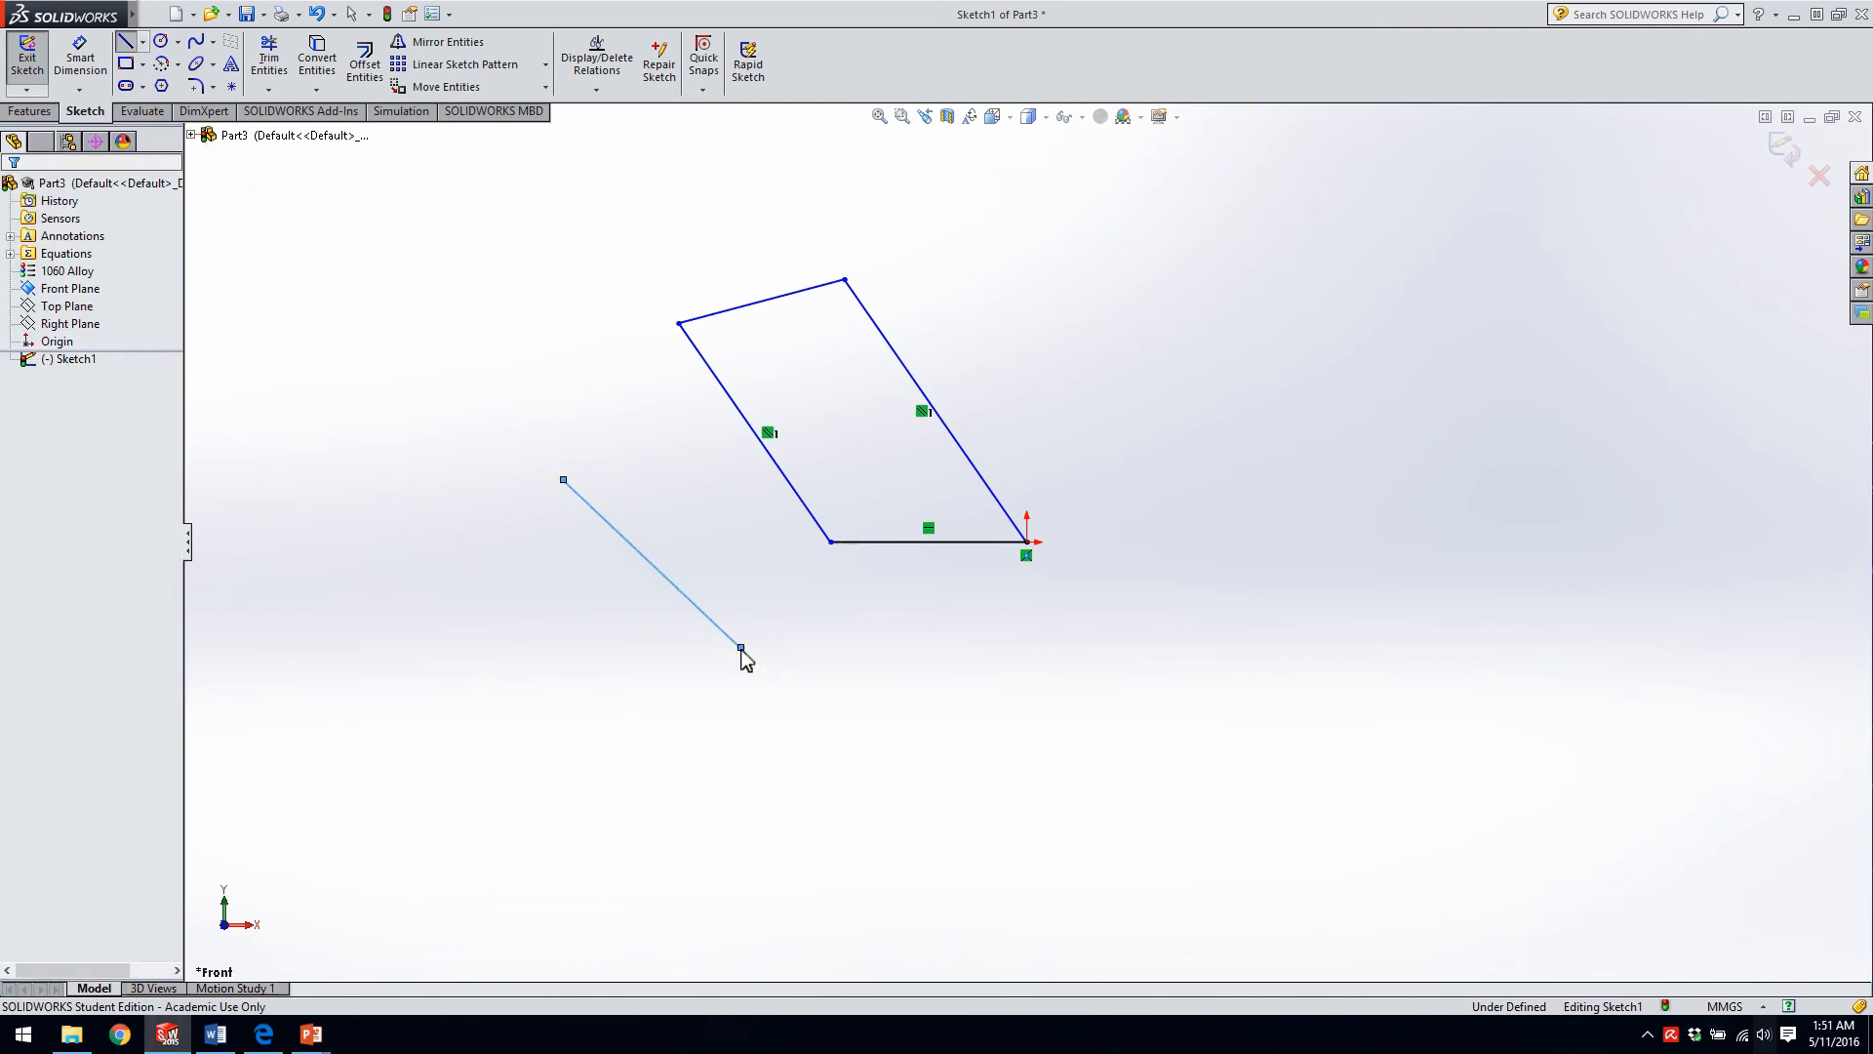
- Dimension the horizontal base line of the profile to 50 mm, placing the dimension below it
{"action": "right_click_drag", "start_coordinate": [585, 695], "coordinate": [583, 597]}
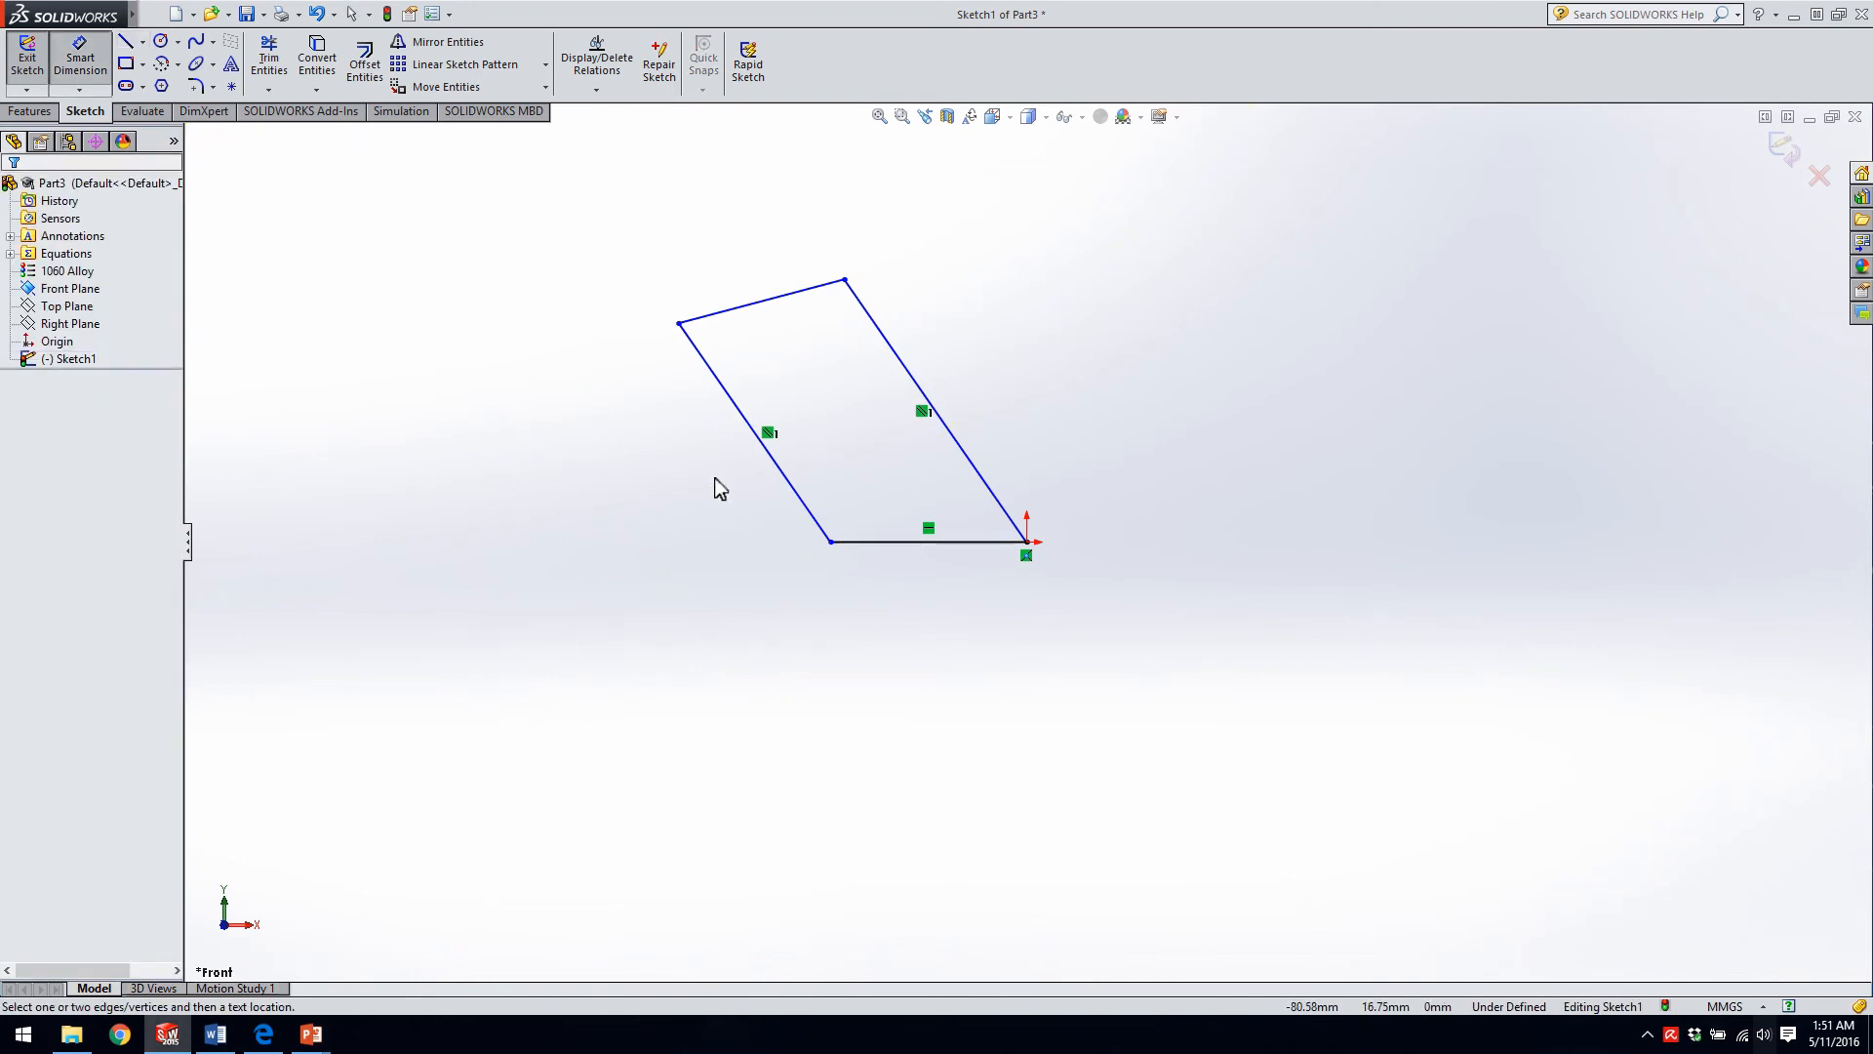
{"action": "left_click", "coordinate": [889, 542]}
{"action": "left_click", "coordinate": [932, 656]}
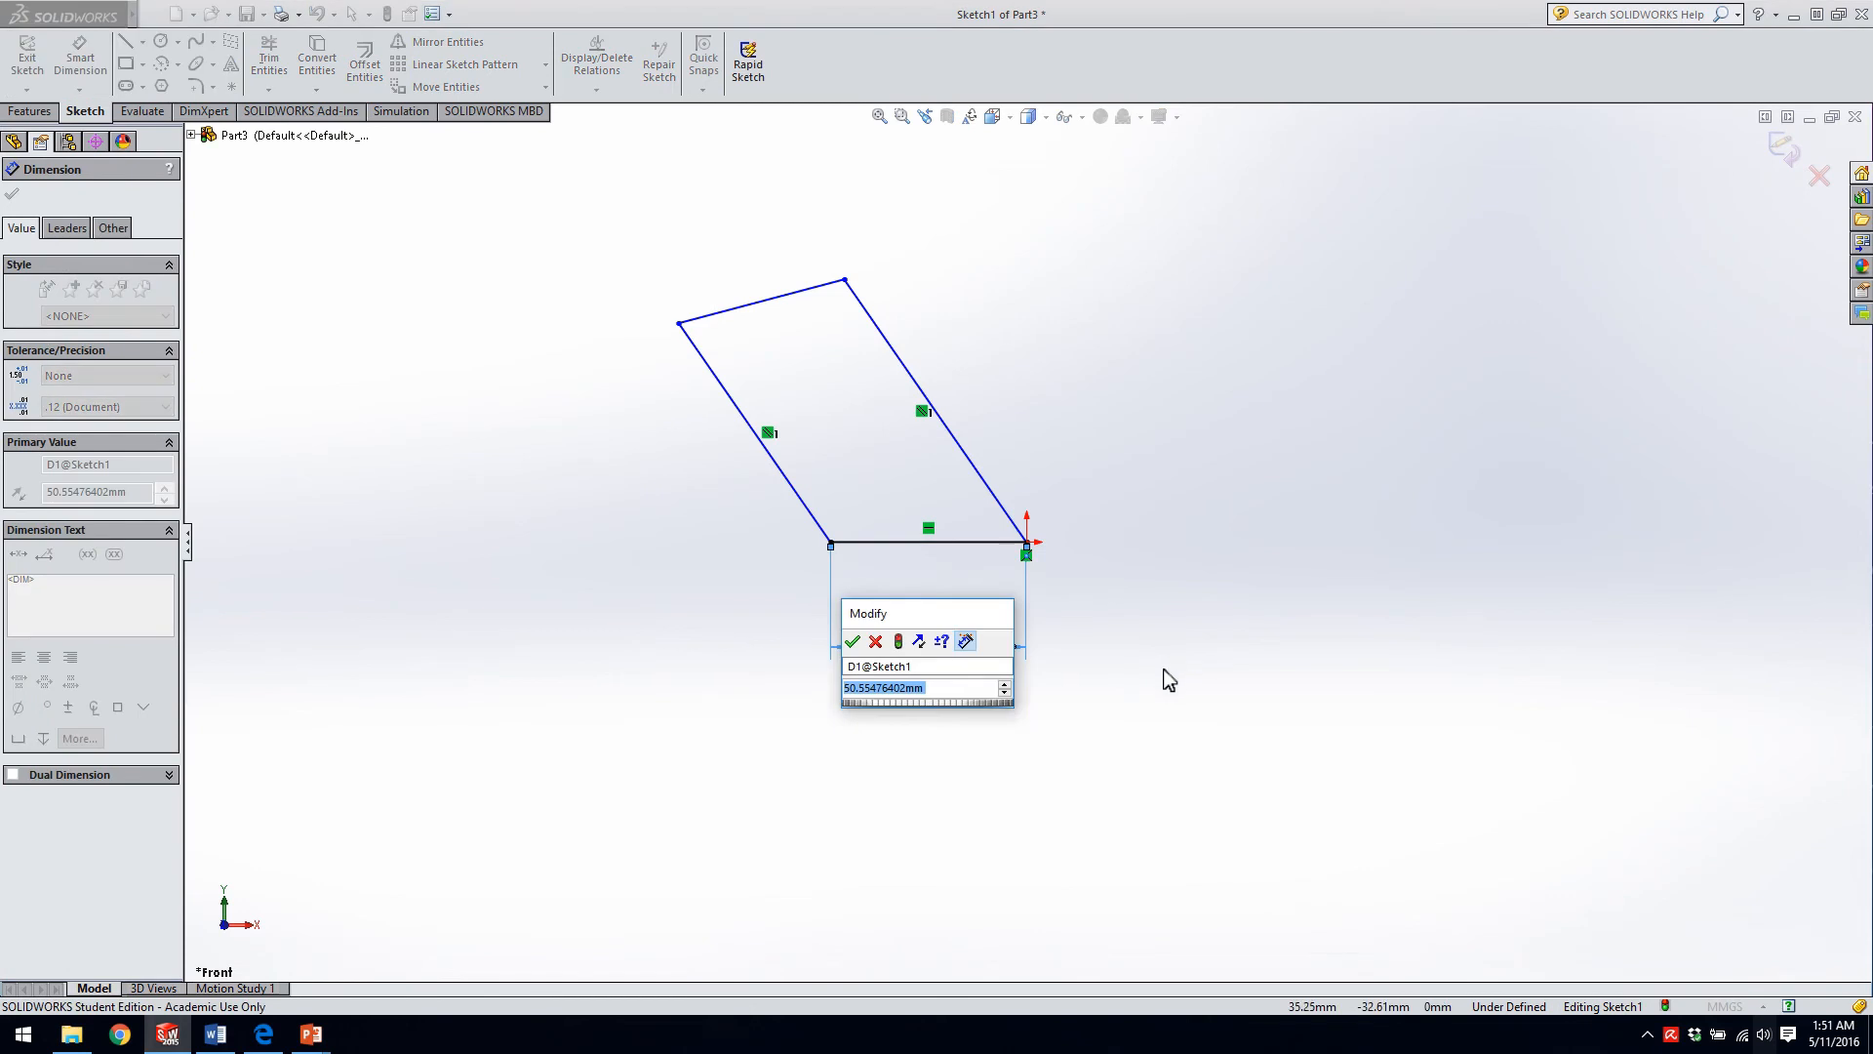
{"action": "type", "text": "50"}
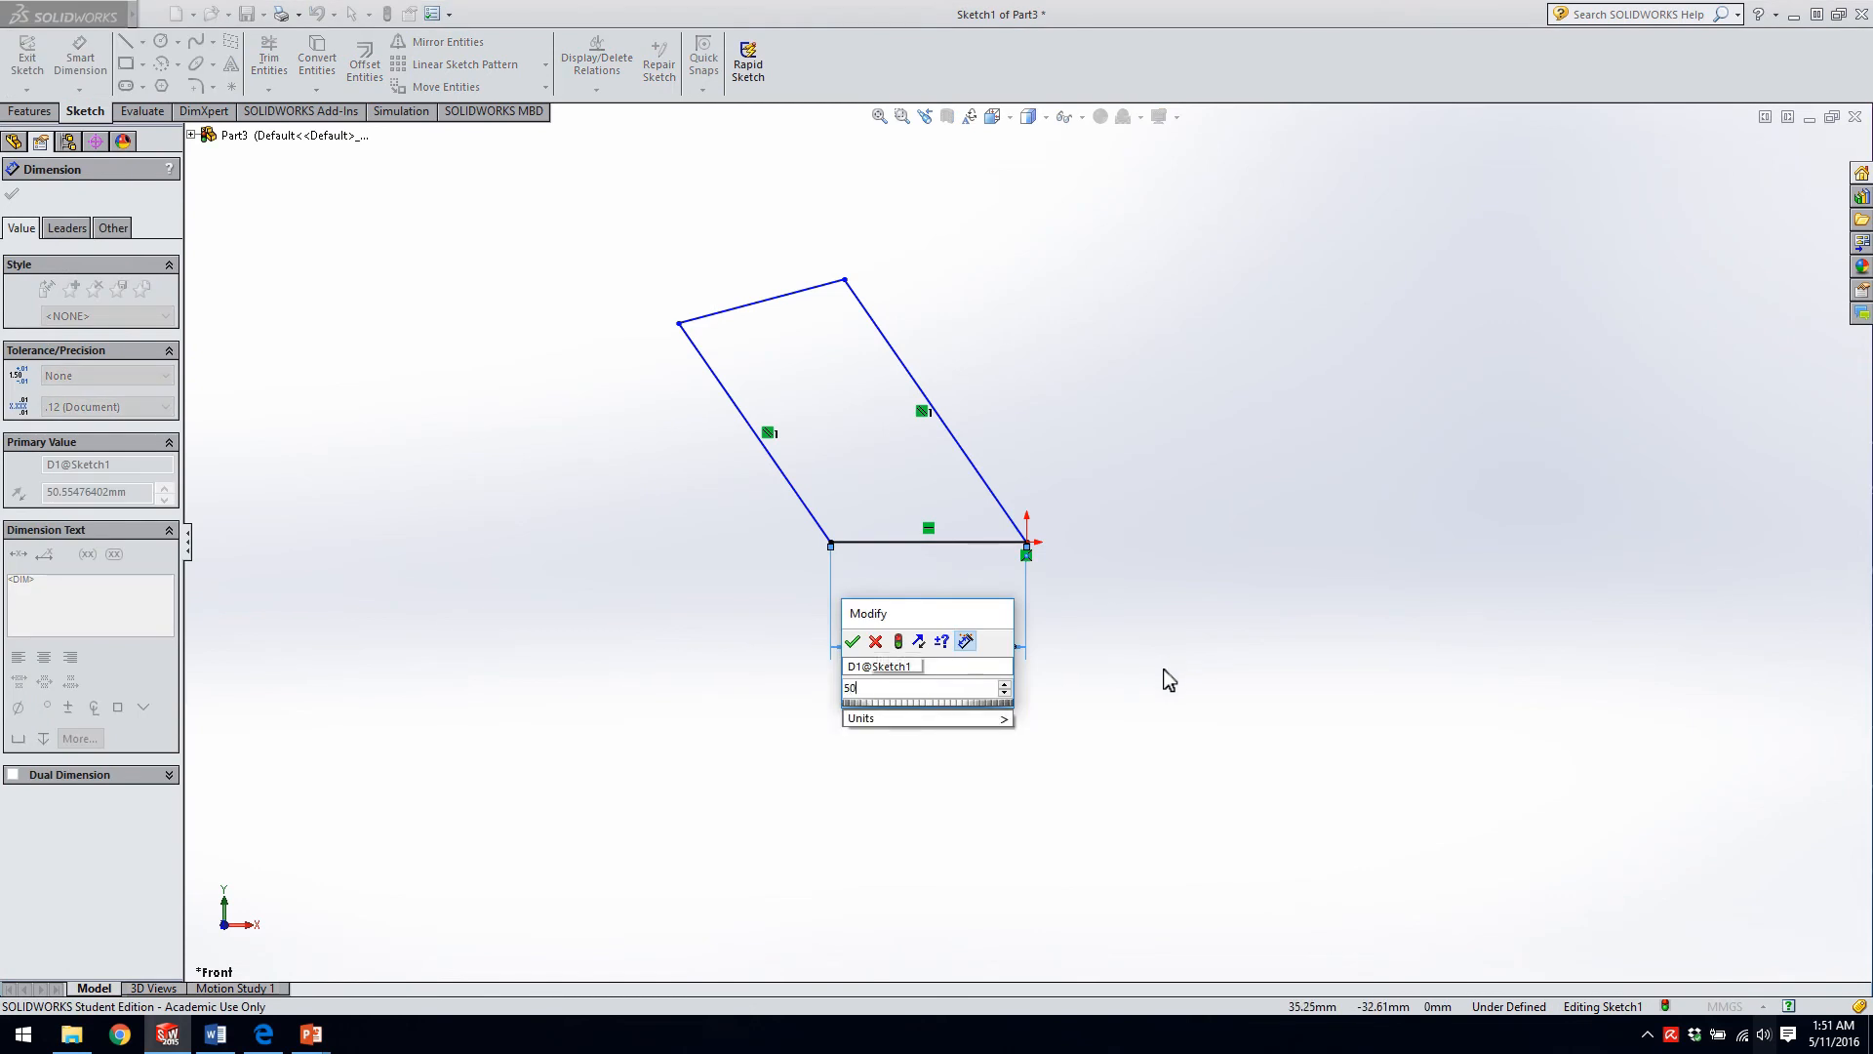
{"action": "key", "text": "Return"}
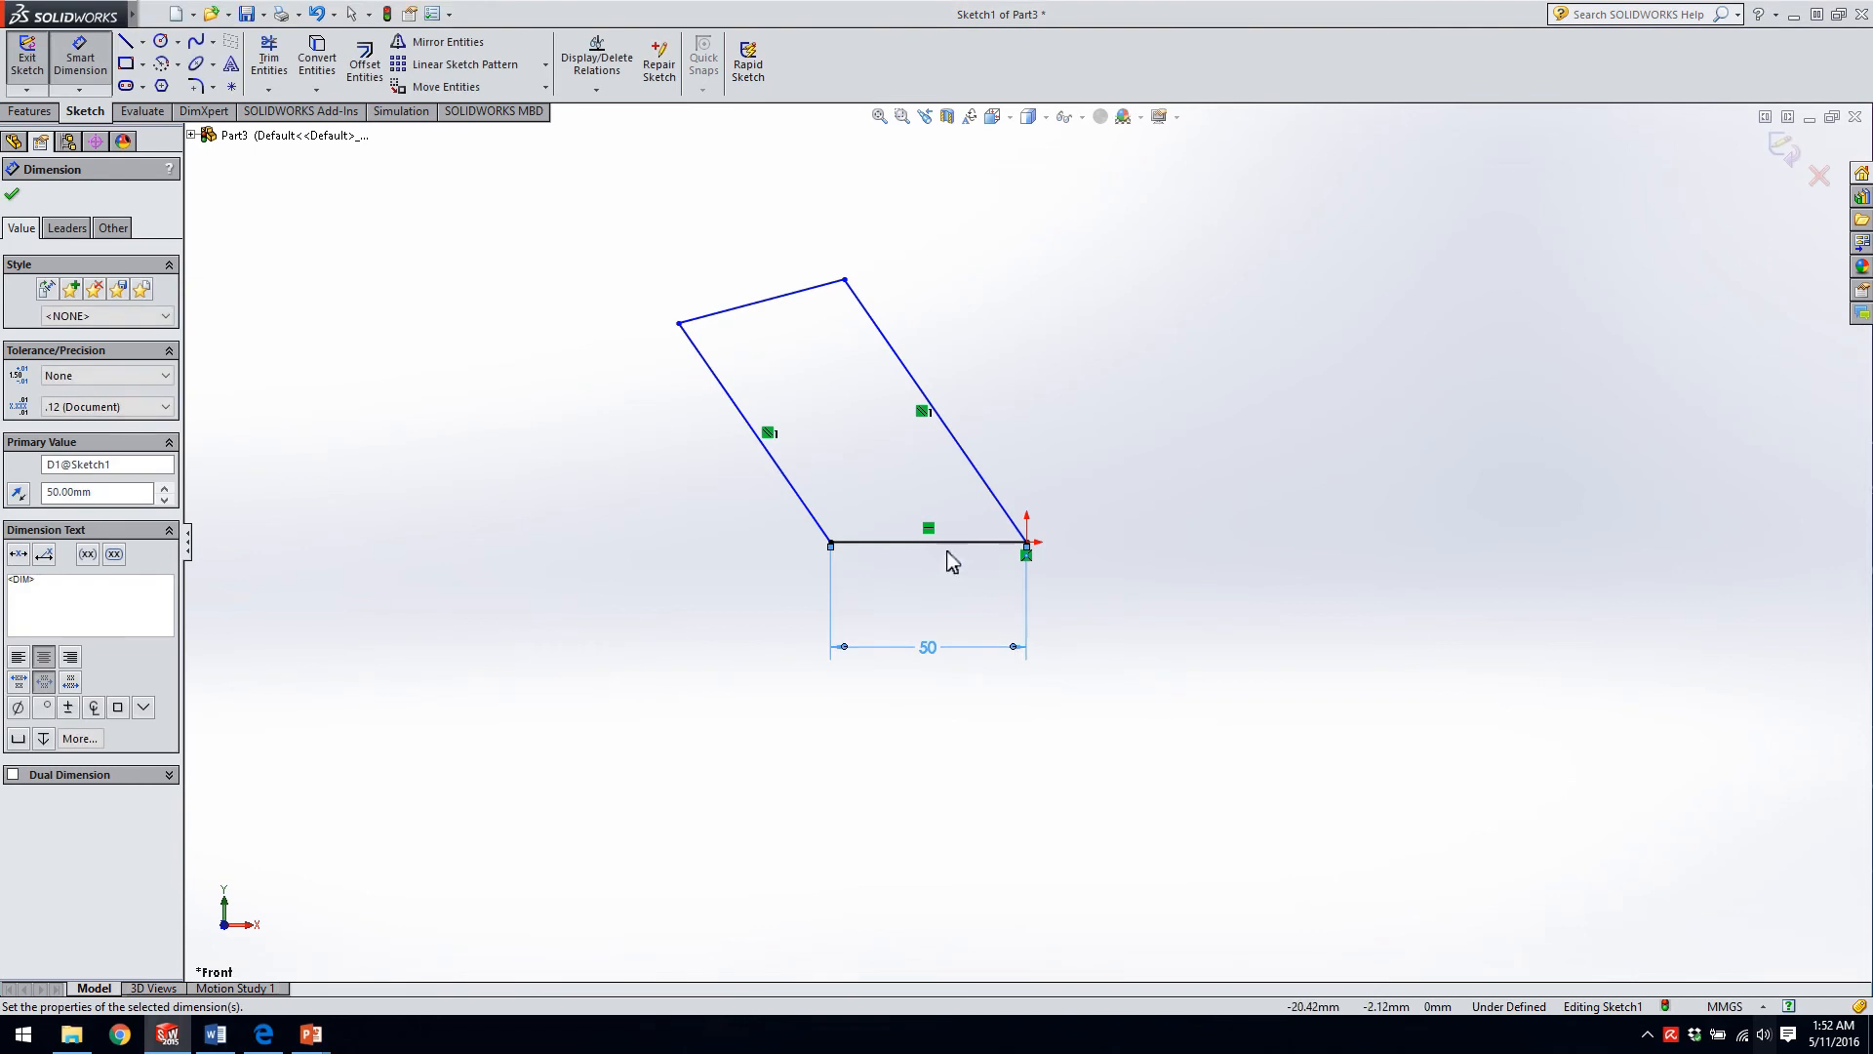
- Dimension the angle between the profile's left slanted side and the base line as 60°, placing it outside the profile
{"action": "left_click", "coordinate": [865, 542]}
{"action": "left_click", "coordinate": [816, 520]}
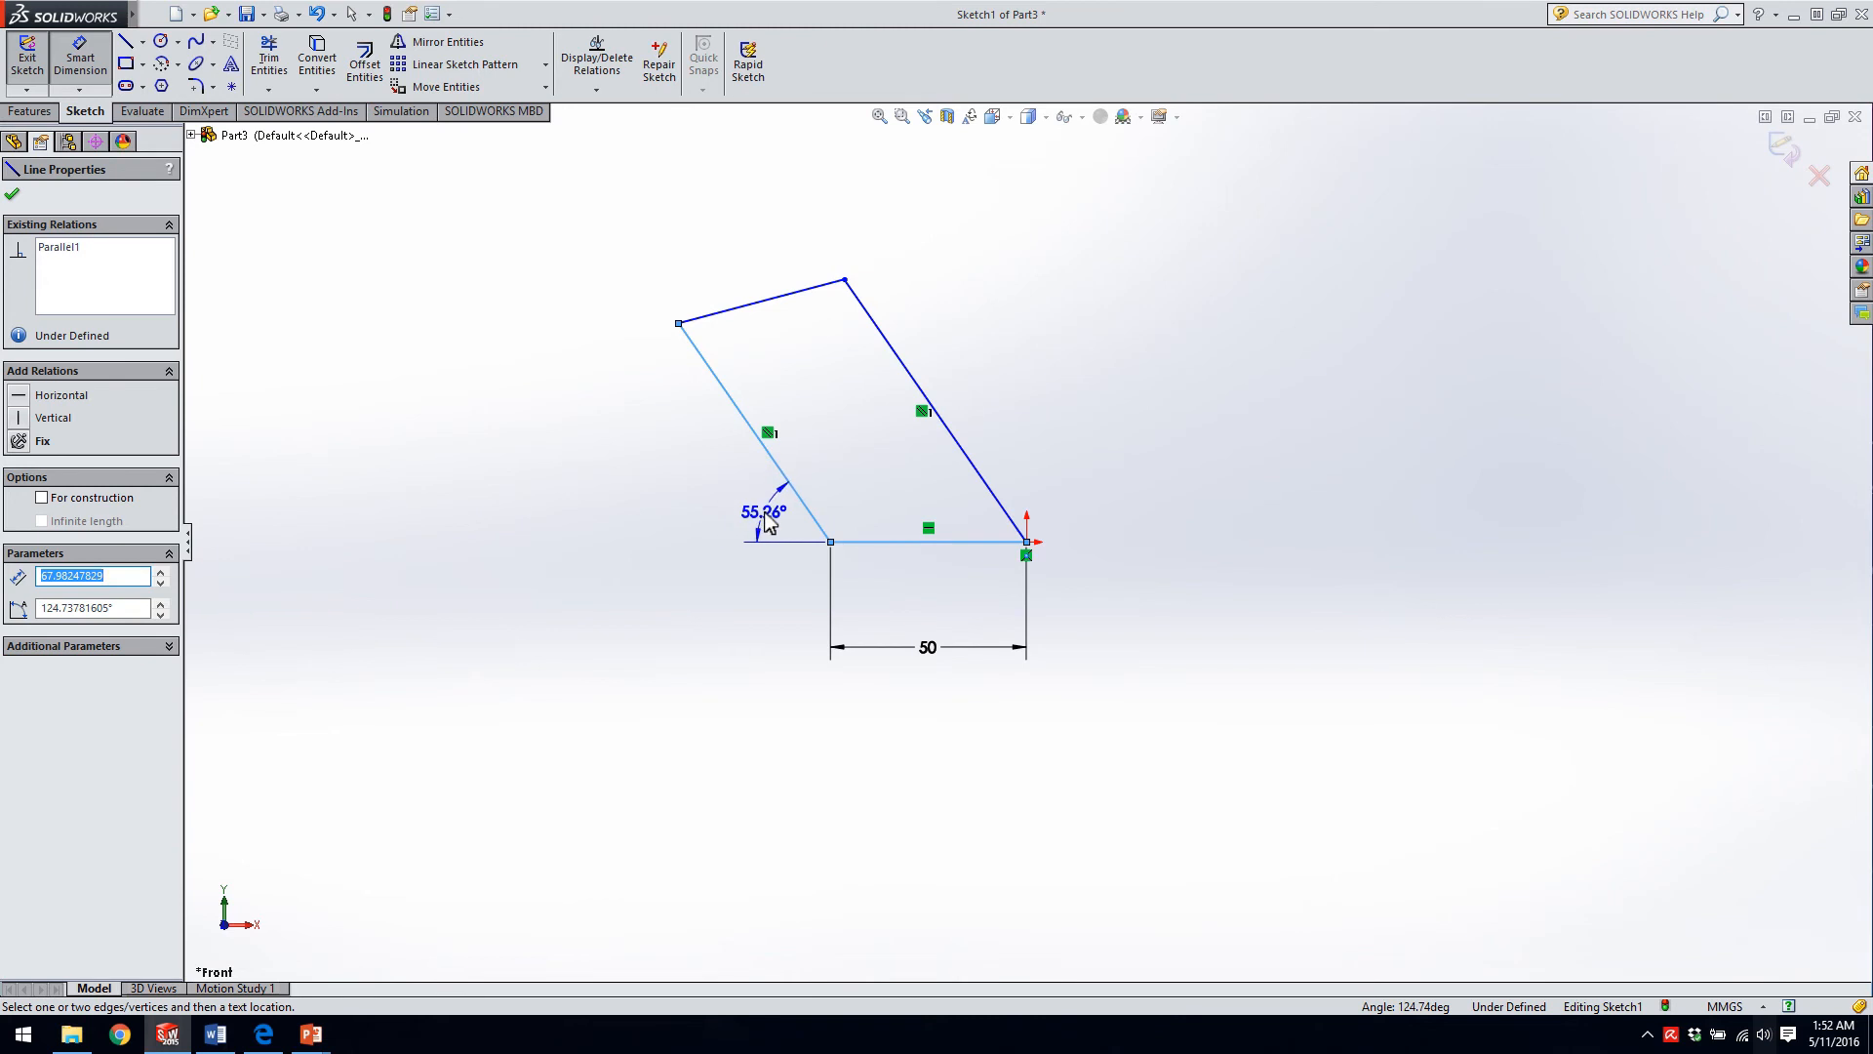
{"action": "left_click", "coordinate": [749, 514]}
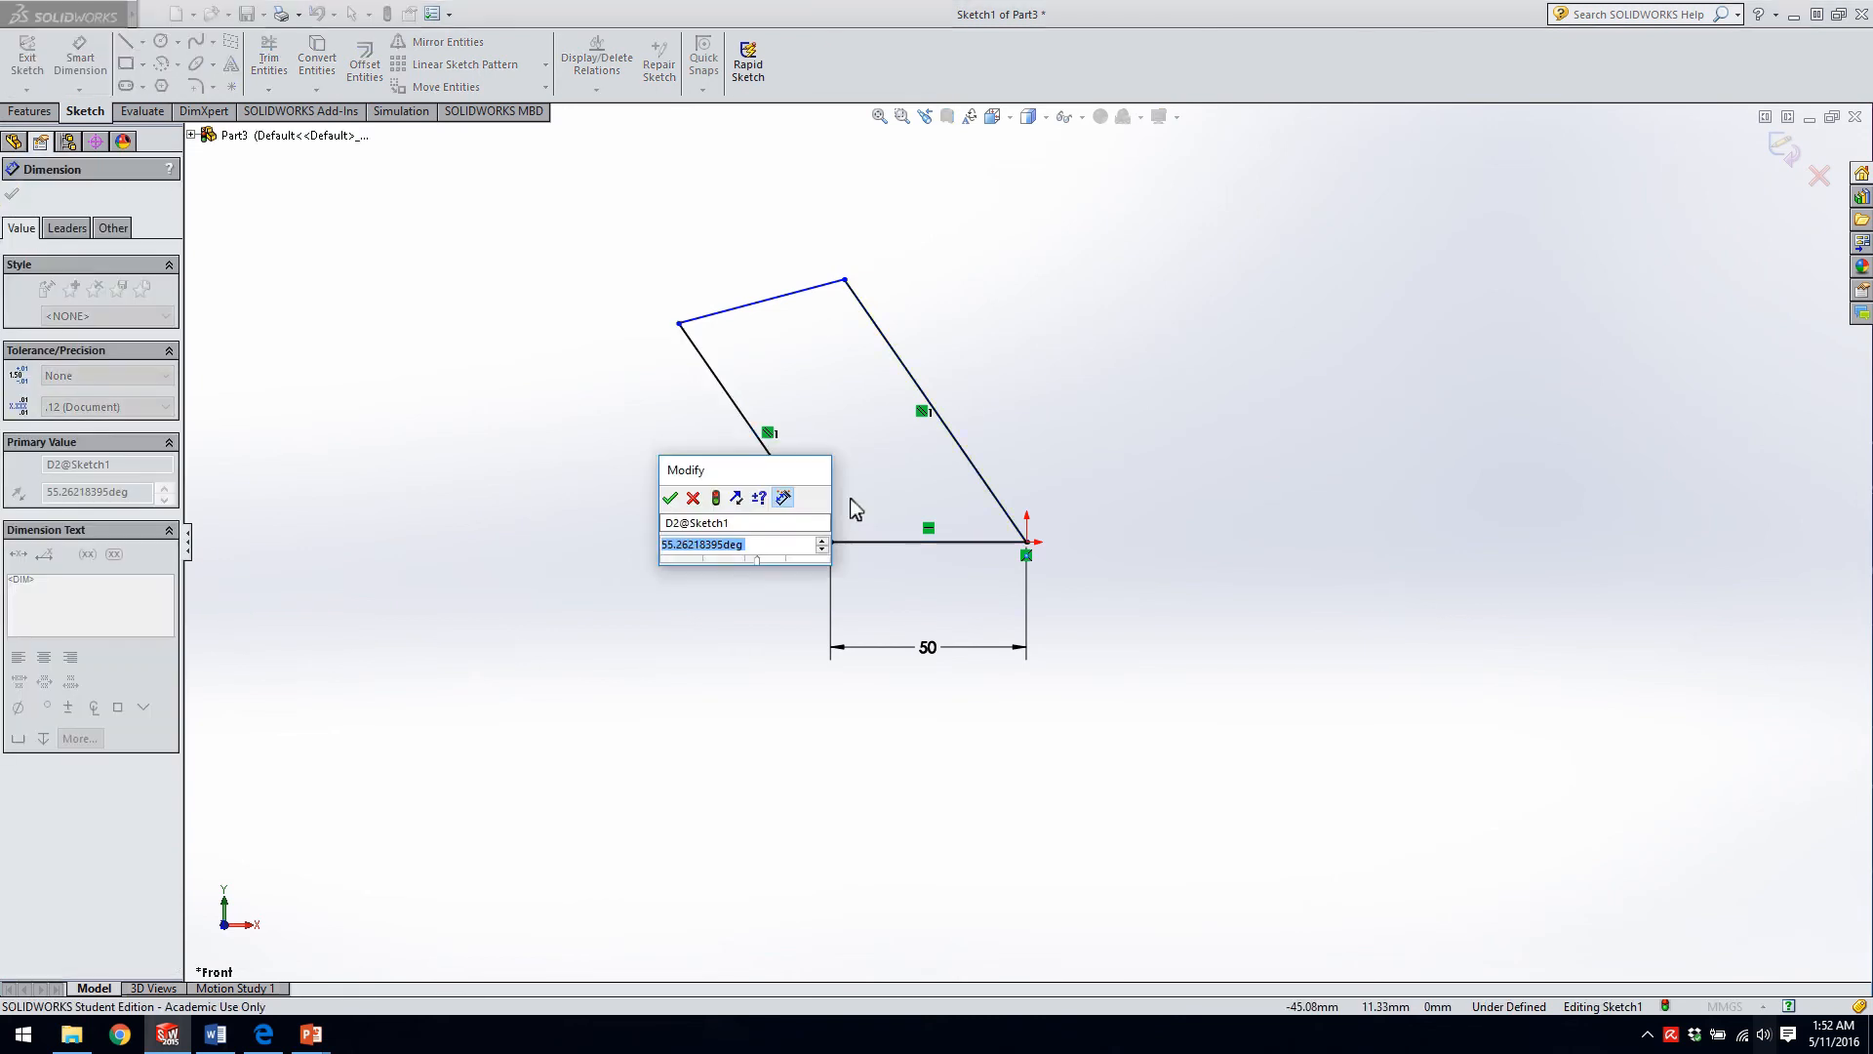
{"action": "type", "text": "60"}
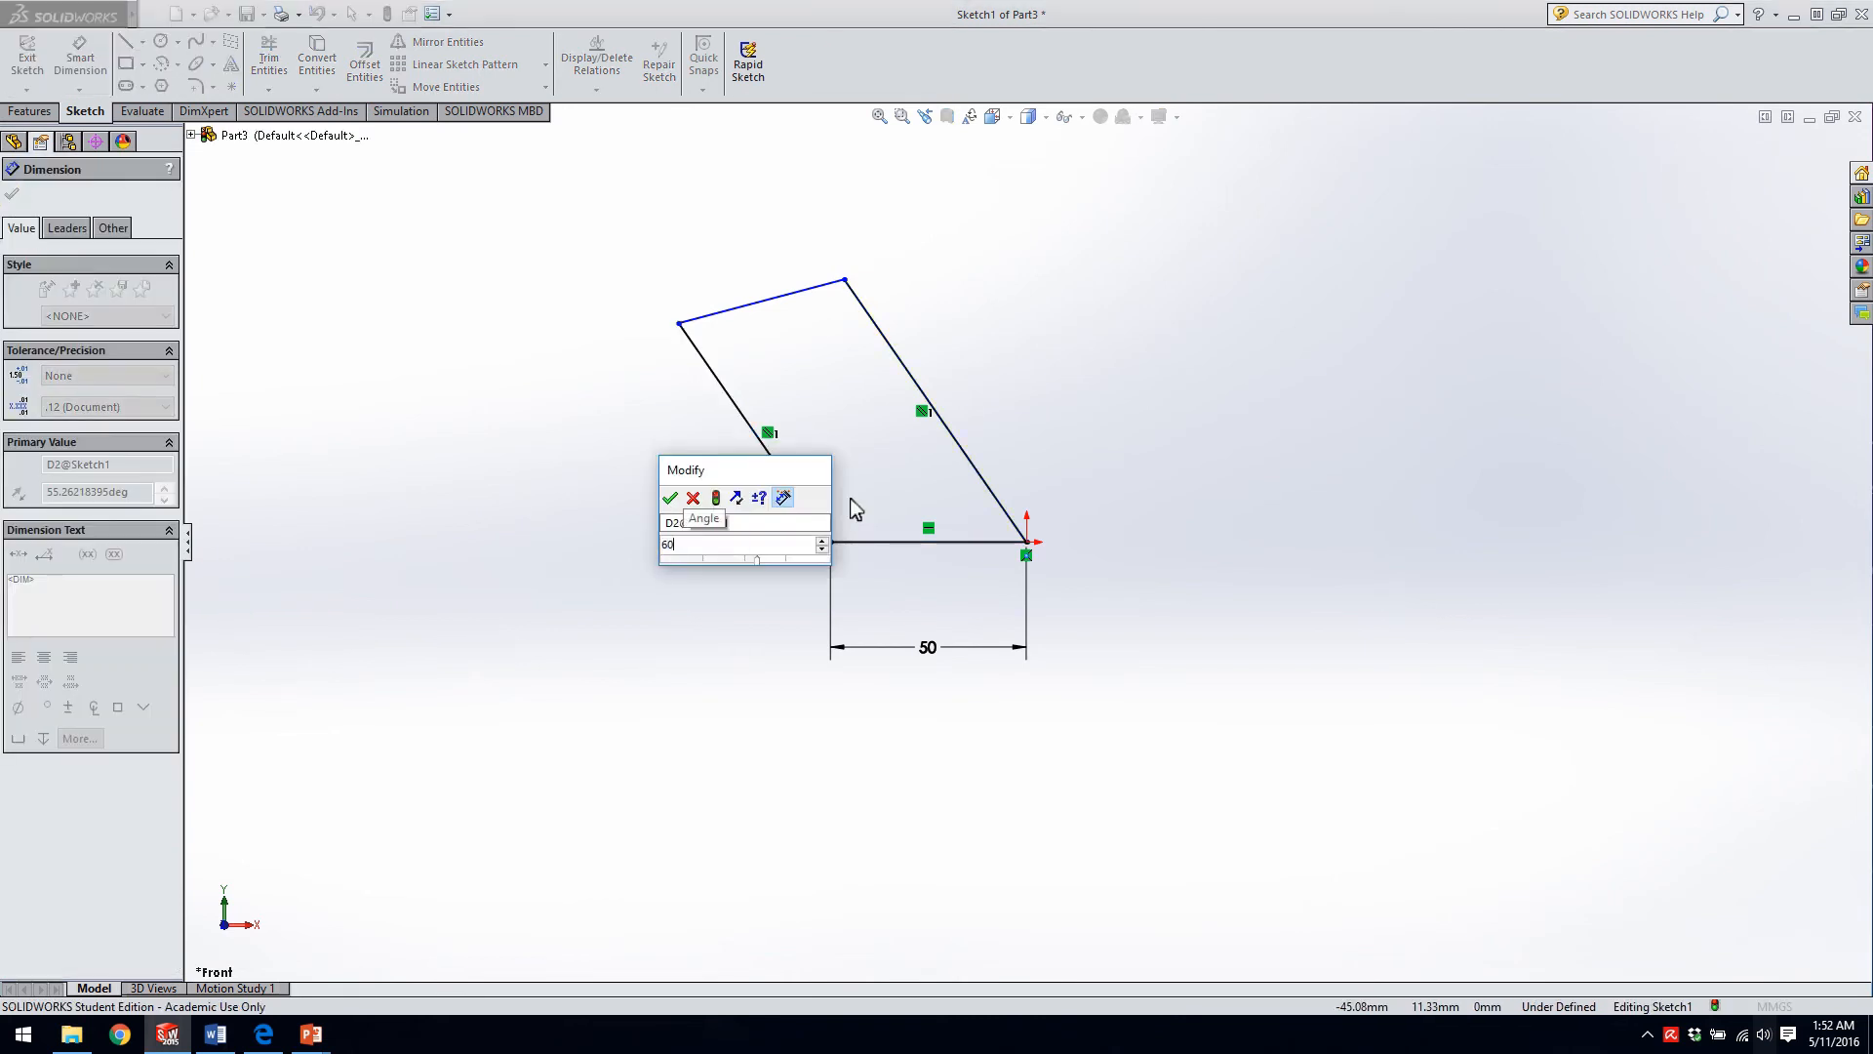
{"action": "key", "text": "Return"}
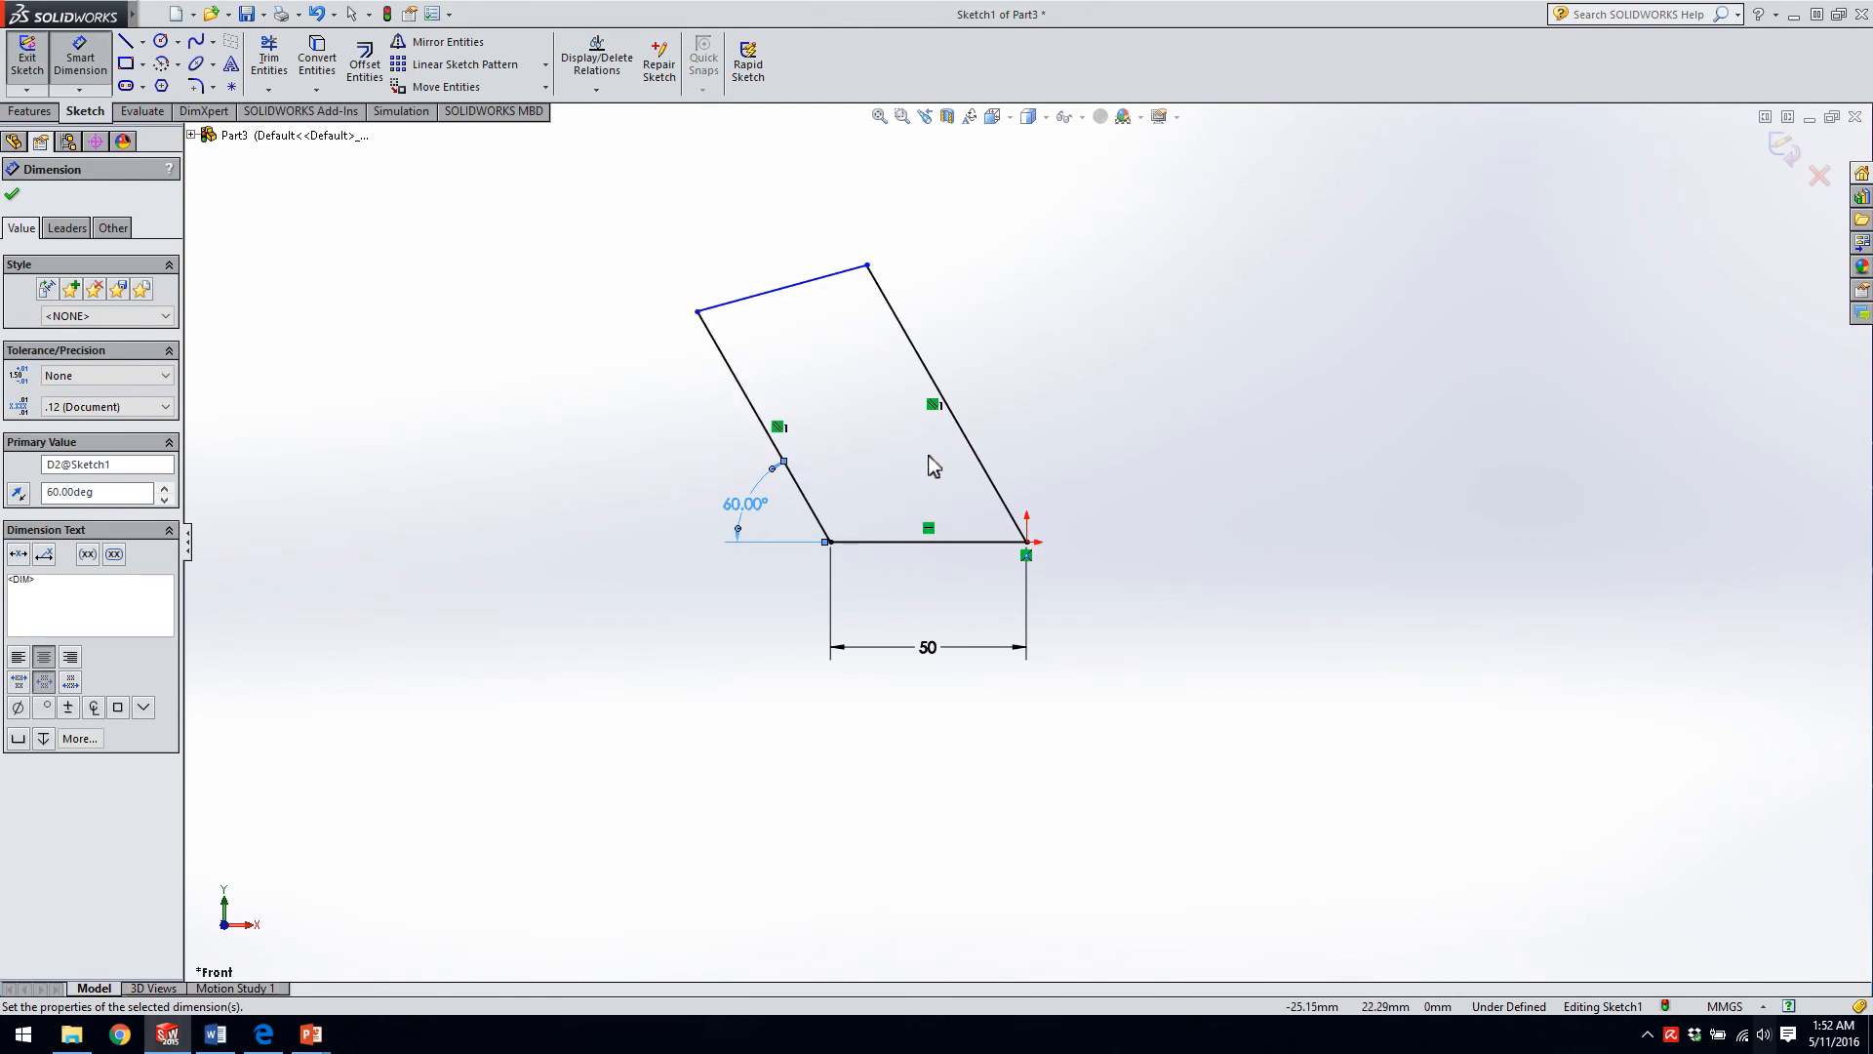
{"action": "key", "text": "Escape"}
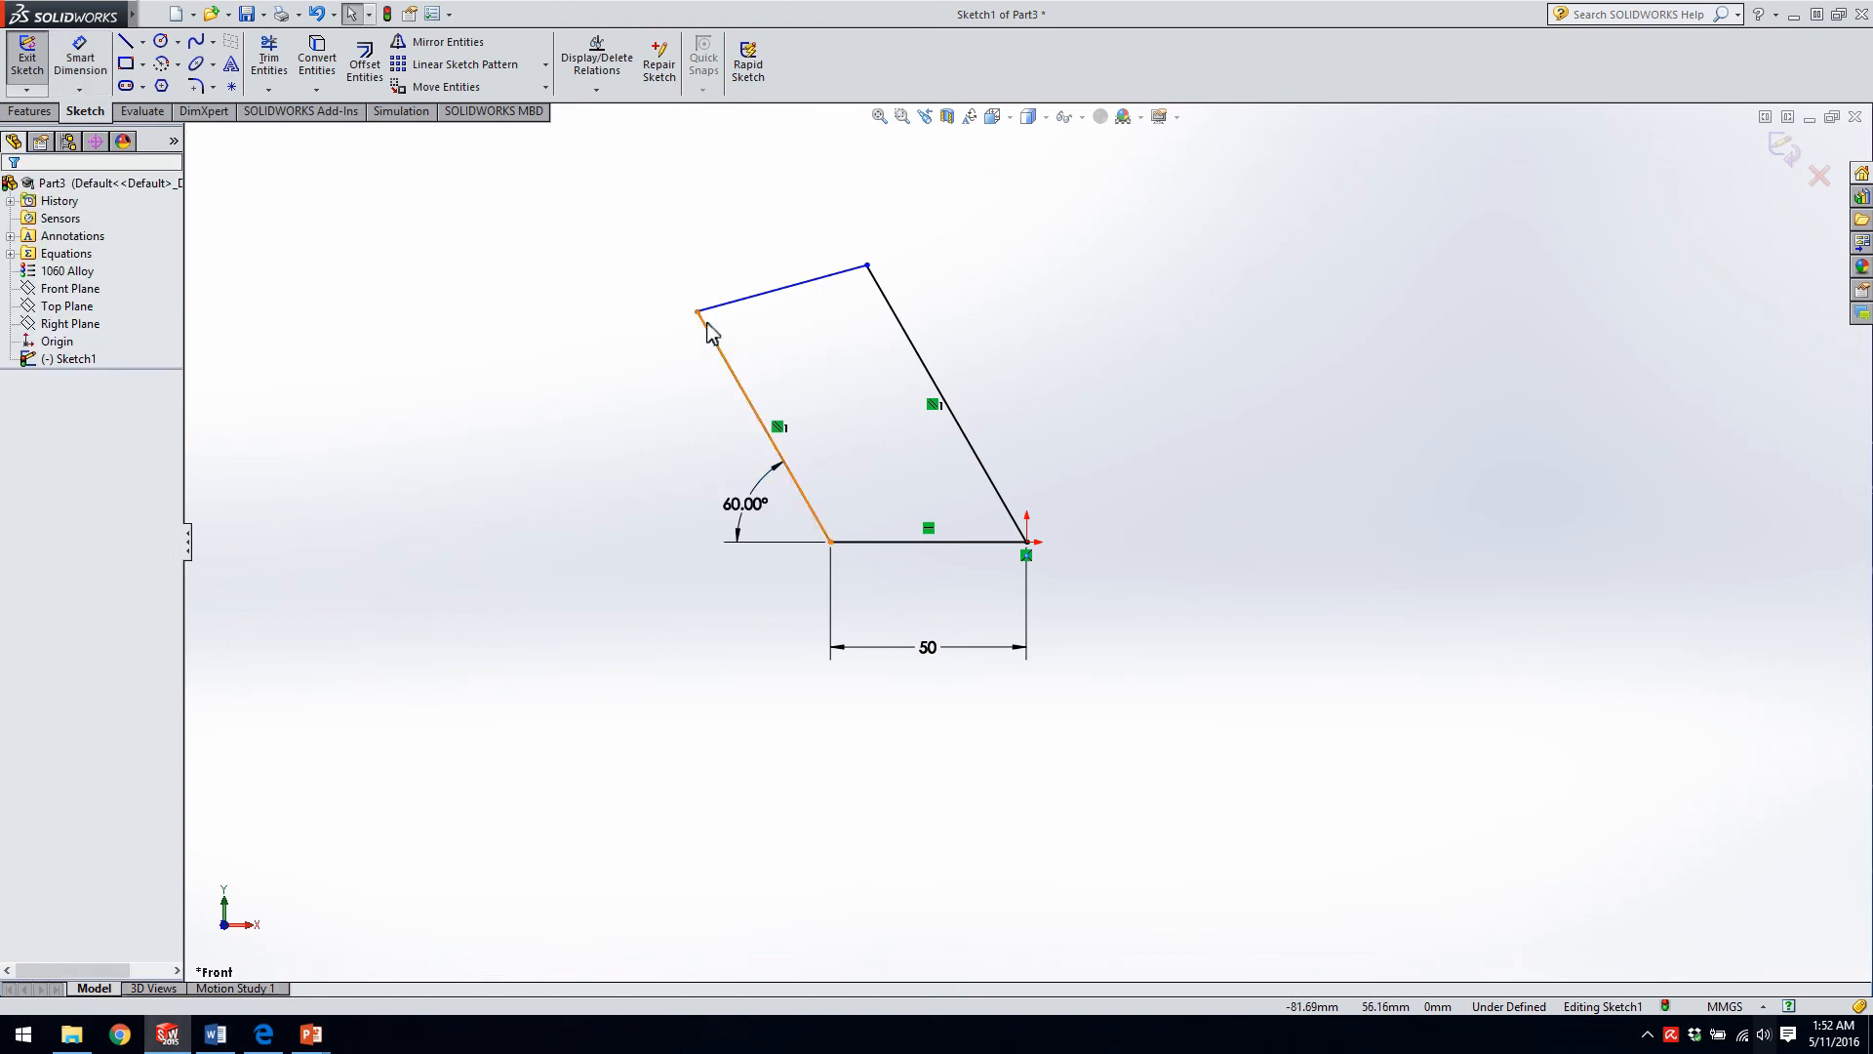
- Level the top line by moving its left vertex, add a Horizontal relation to it, and shift the line down
{"action": "left_click_drag", "start_coordinate": [697, 313], "coordinate": [636, 291]}
{"action": "left_click", "coordinate": [1219, 407]}
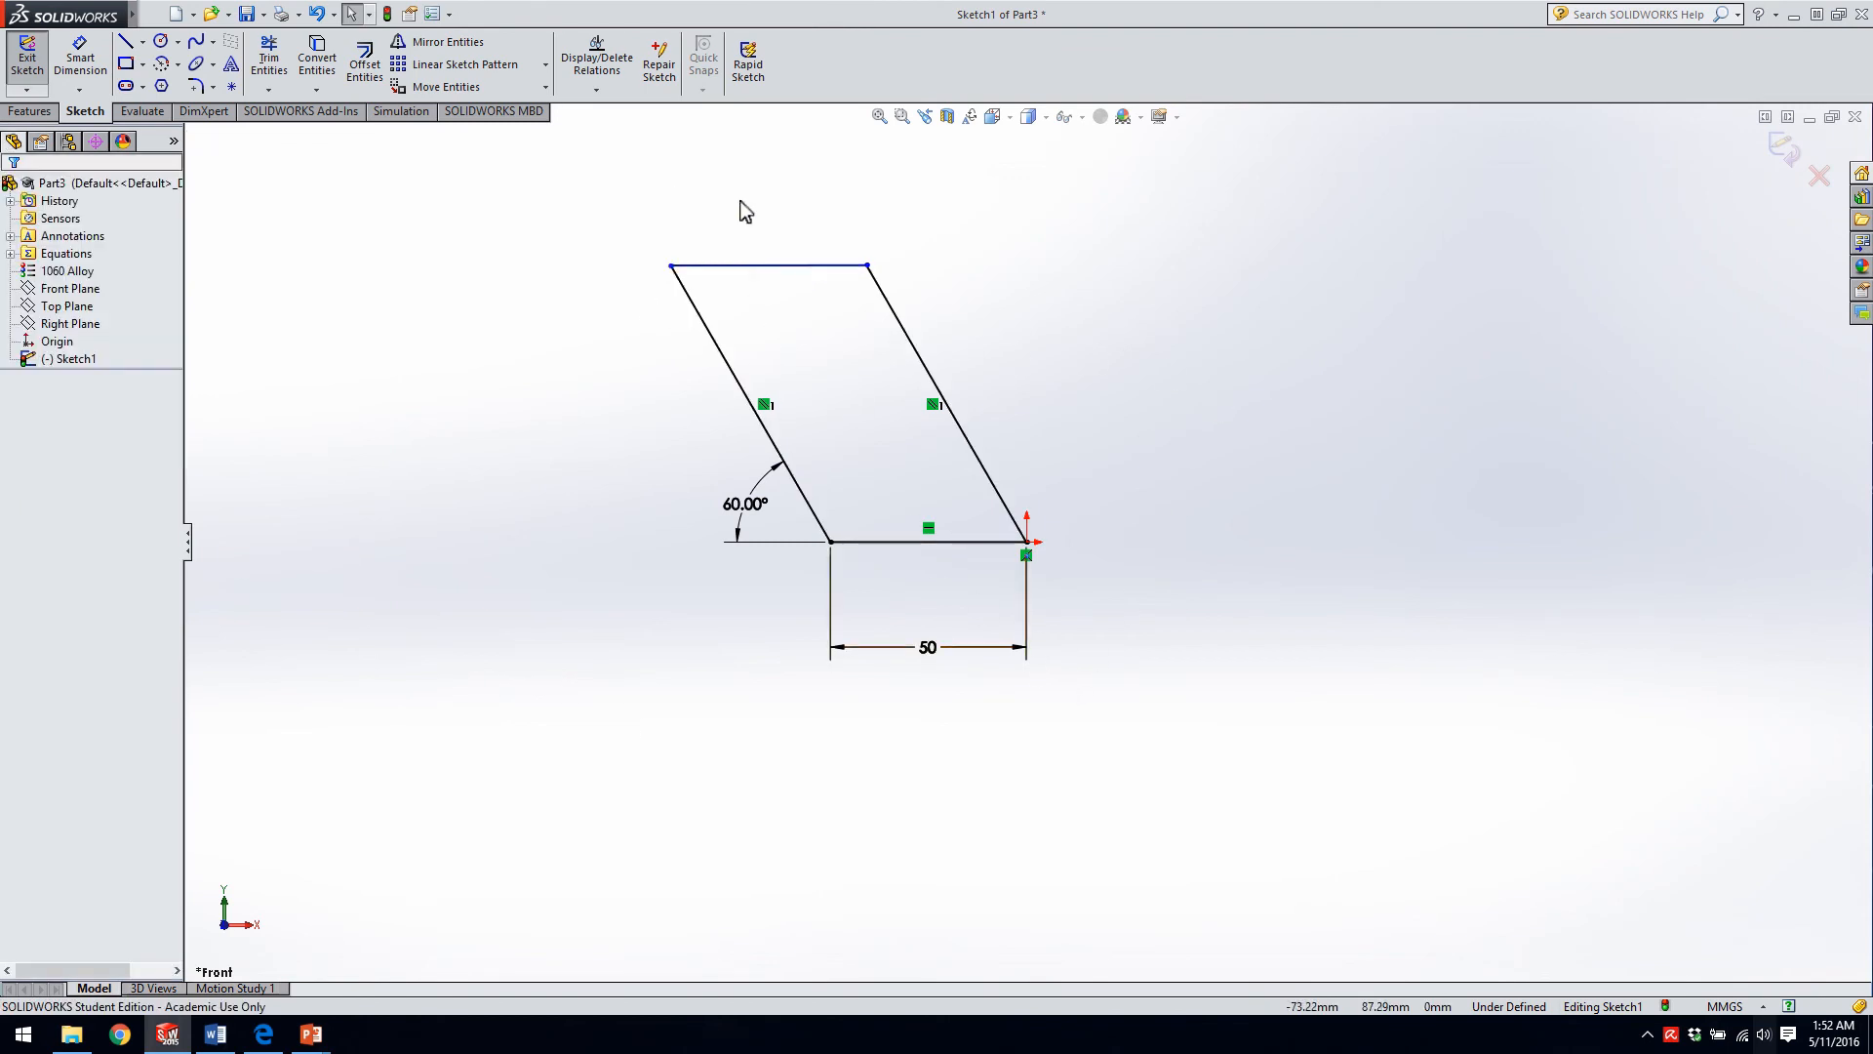
{"action": "left_click", "coordinate": [759, 275]}
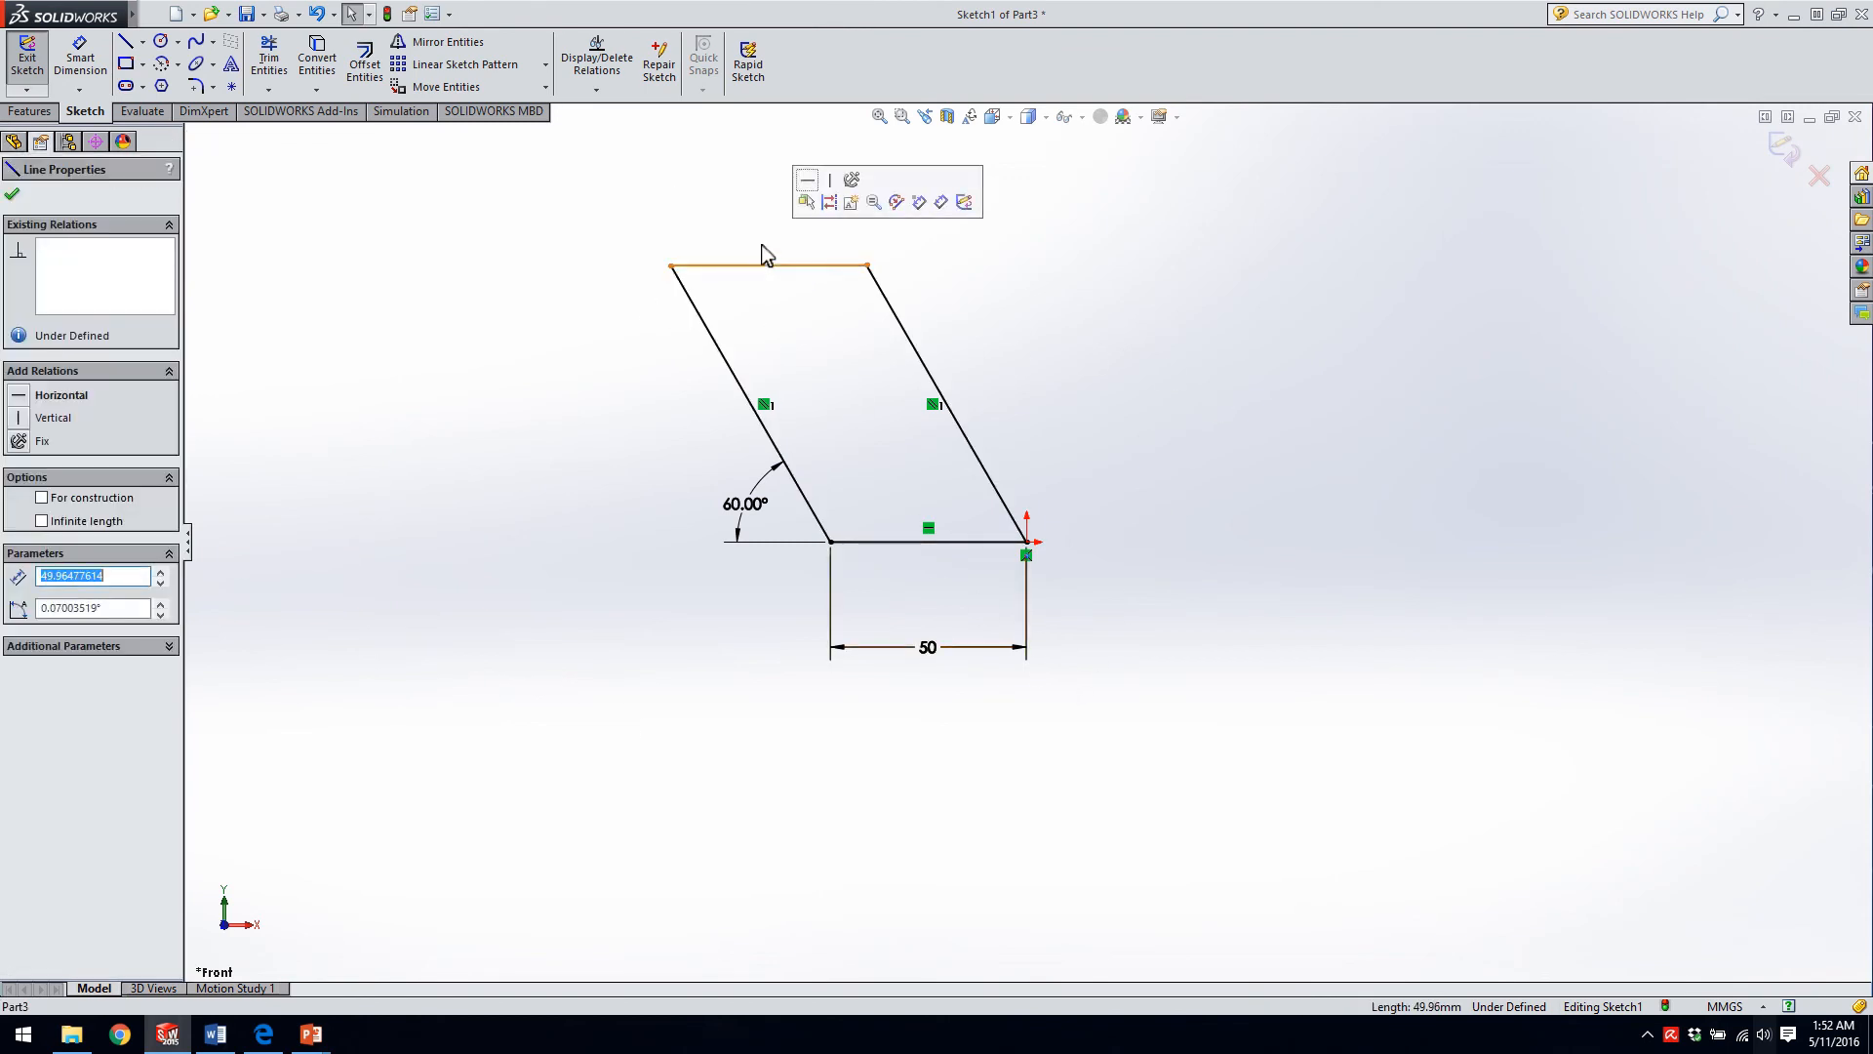
{"action": "left_click", "coordinate": [808, 181]}
{"action": "left_click", "coordinate": [1120, 359]}
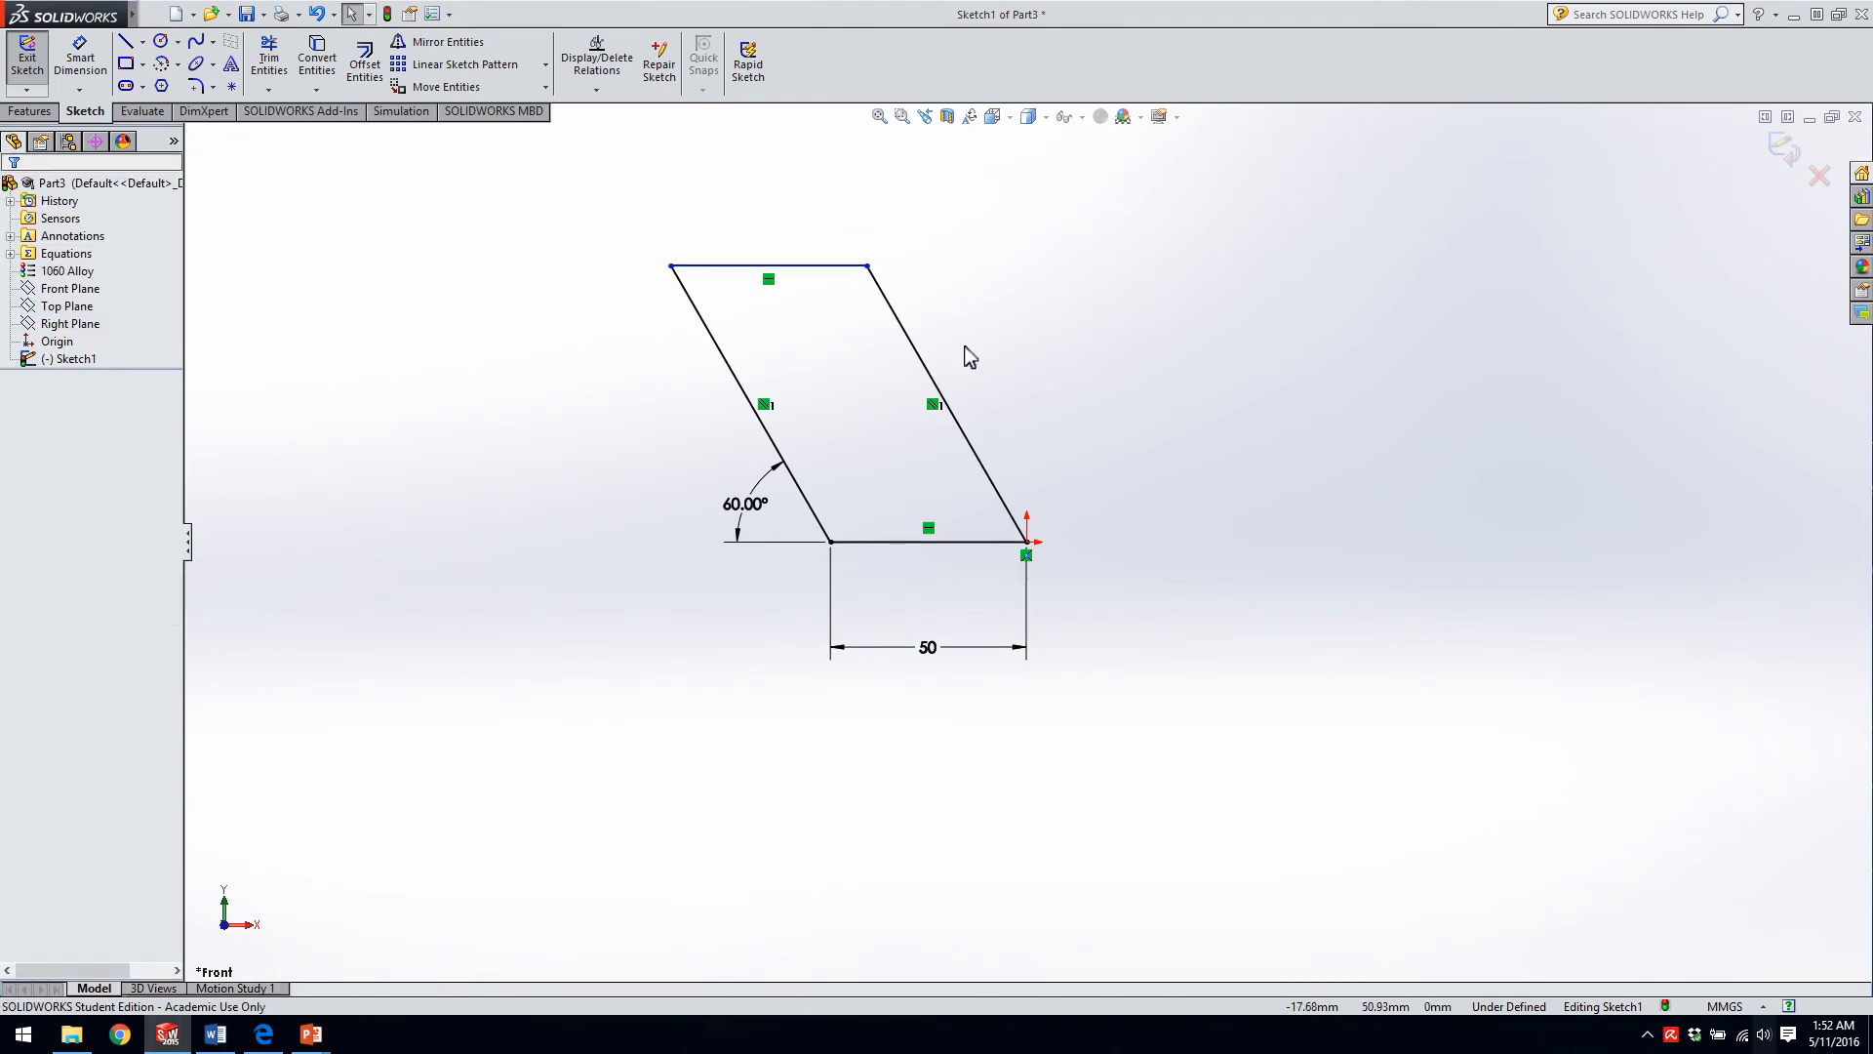
{"action": "mouse_move", "coordinate": [836, 276]}
{"action": "left_mouse_down"}
{"action": "mouse_move", "coordinate": [912, 405]}
{"action": "mouse_move", "coordinate": [765, 259]}
{"action": "mouse_move", "coordinate": [870, 398]}
{"action": "mouse_move", "coordinate": [816, 310]}
{"action": "left_mouse_up"}
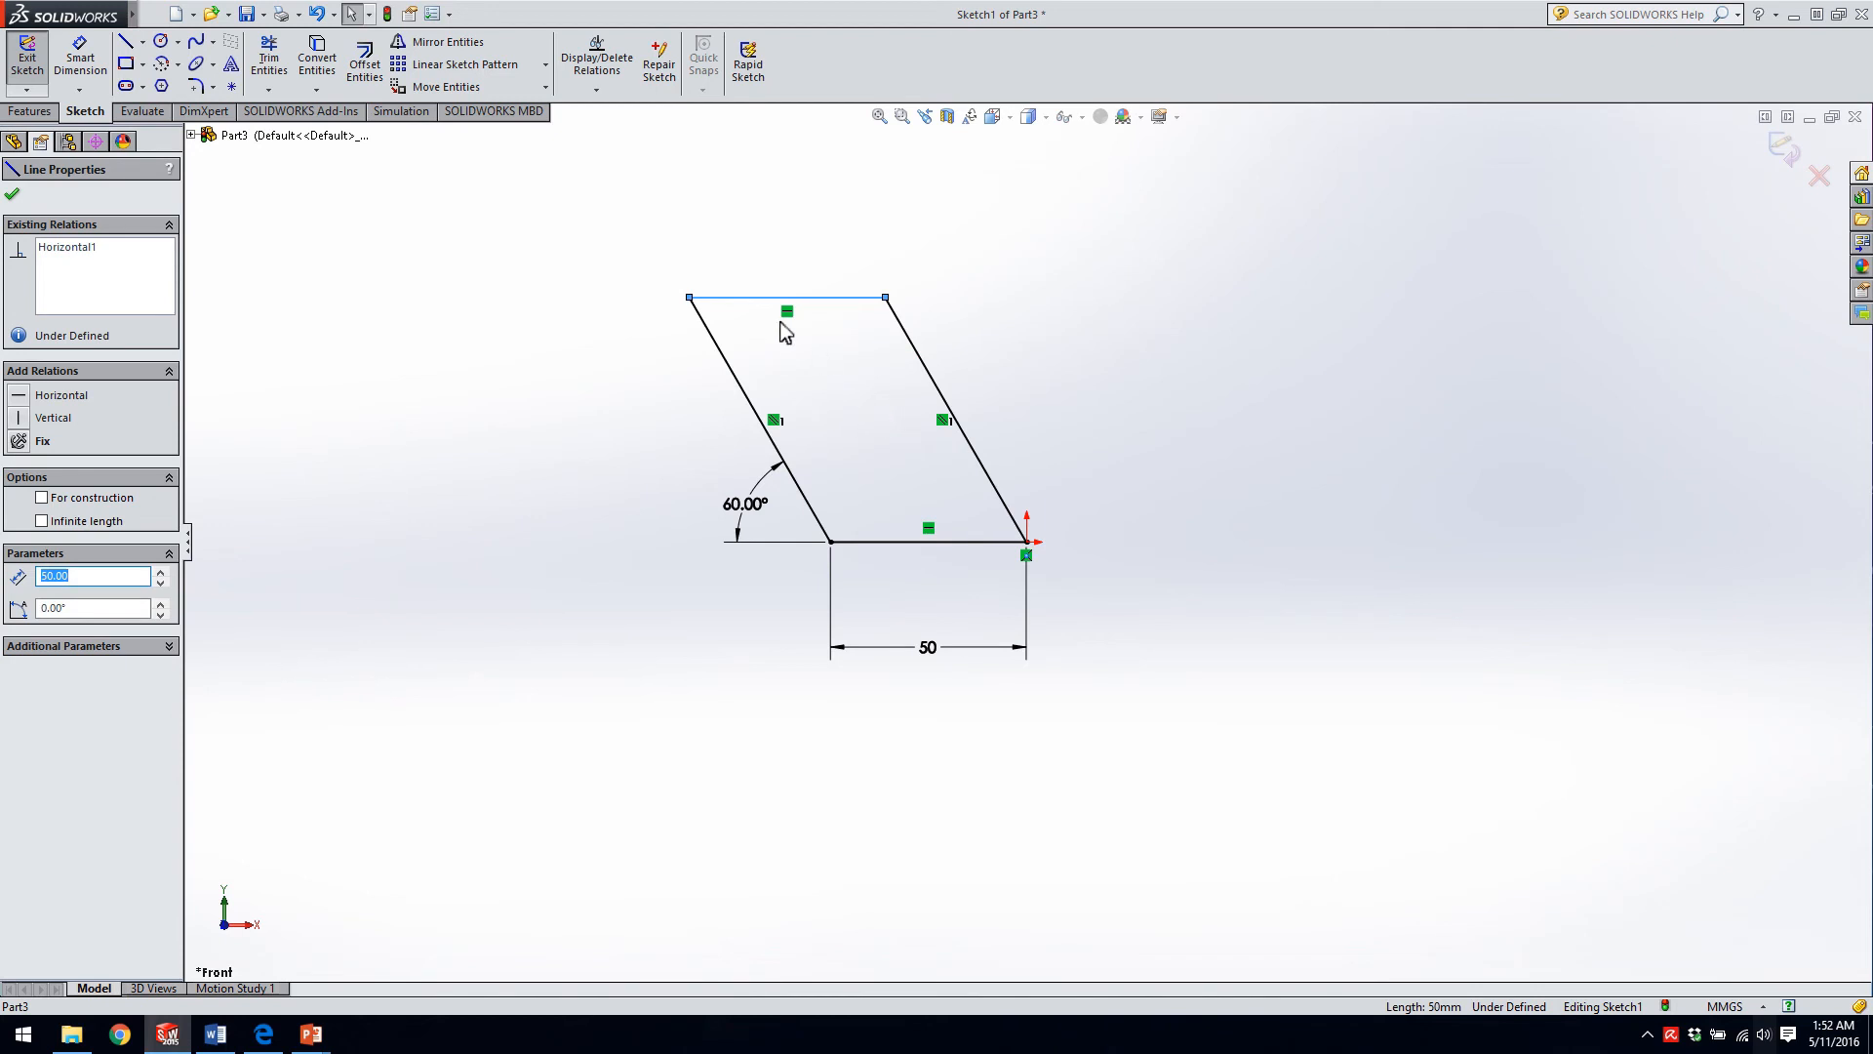
- Delete the top line's Horizontal relation and move its right vertex up to about 77 mm above the base
{"action": "left_click", "coordinate": [1025, 439]}
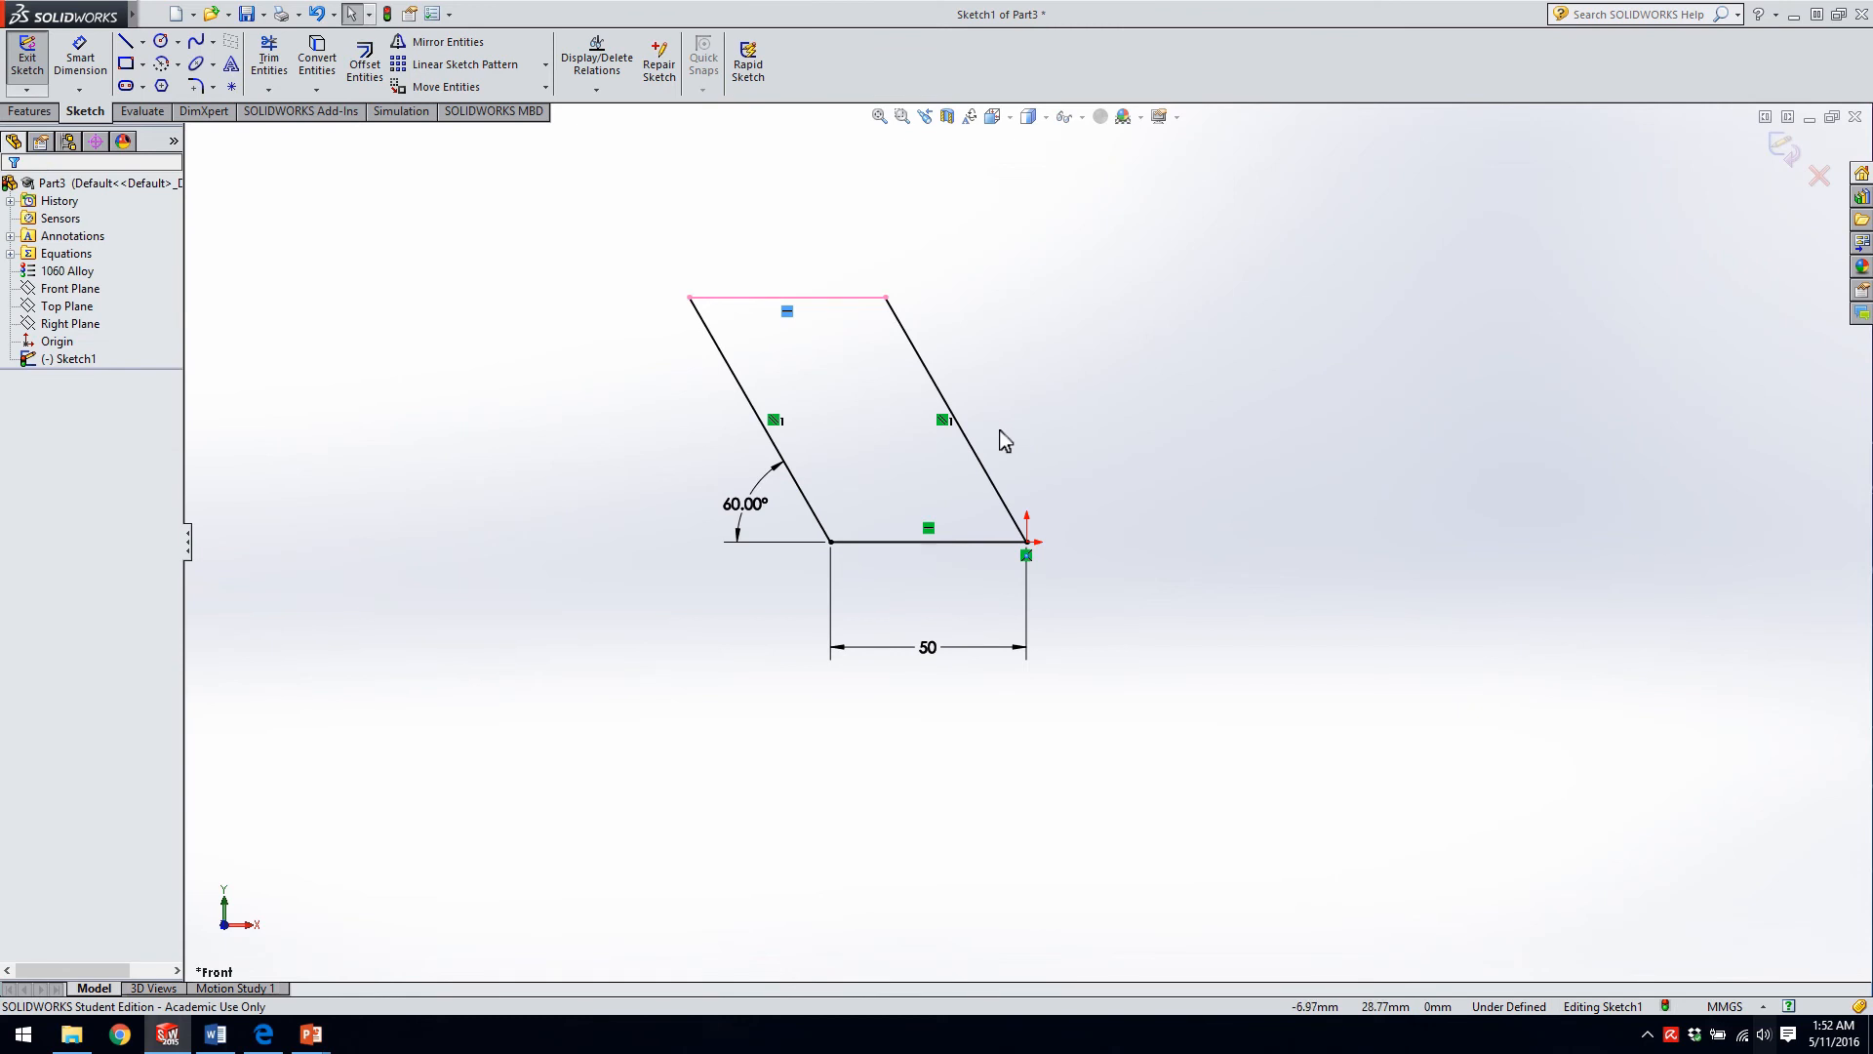
{"action": "key", "text": "Delete"}
{"action": "mouse_move", "coordinate": [887, 297]}
{"action": "left_mouse_down"}
{"action": "mouse_move", "coordinate": [822, 224]}
{"action": "mouse_move", "coordinate": [883, 317]}
{"action": "mouse_move", "coordinate": [820, 234]}
{"action": "mouse_move", "coordinate": [845, 250]}
{"action": "left_mouse_up"}
{"action": "left_click", "coordinate": [1047, 374]}
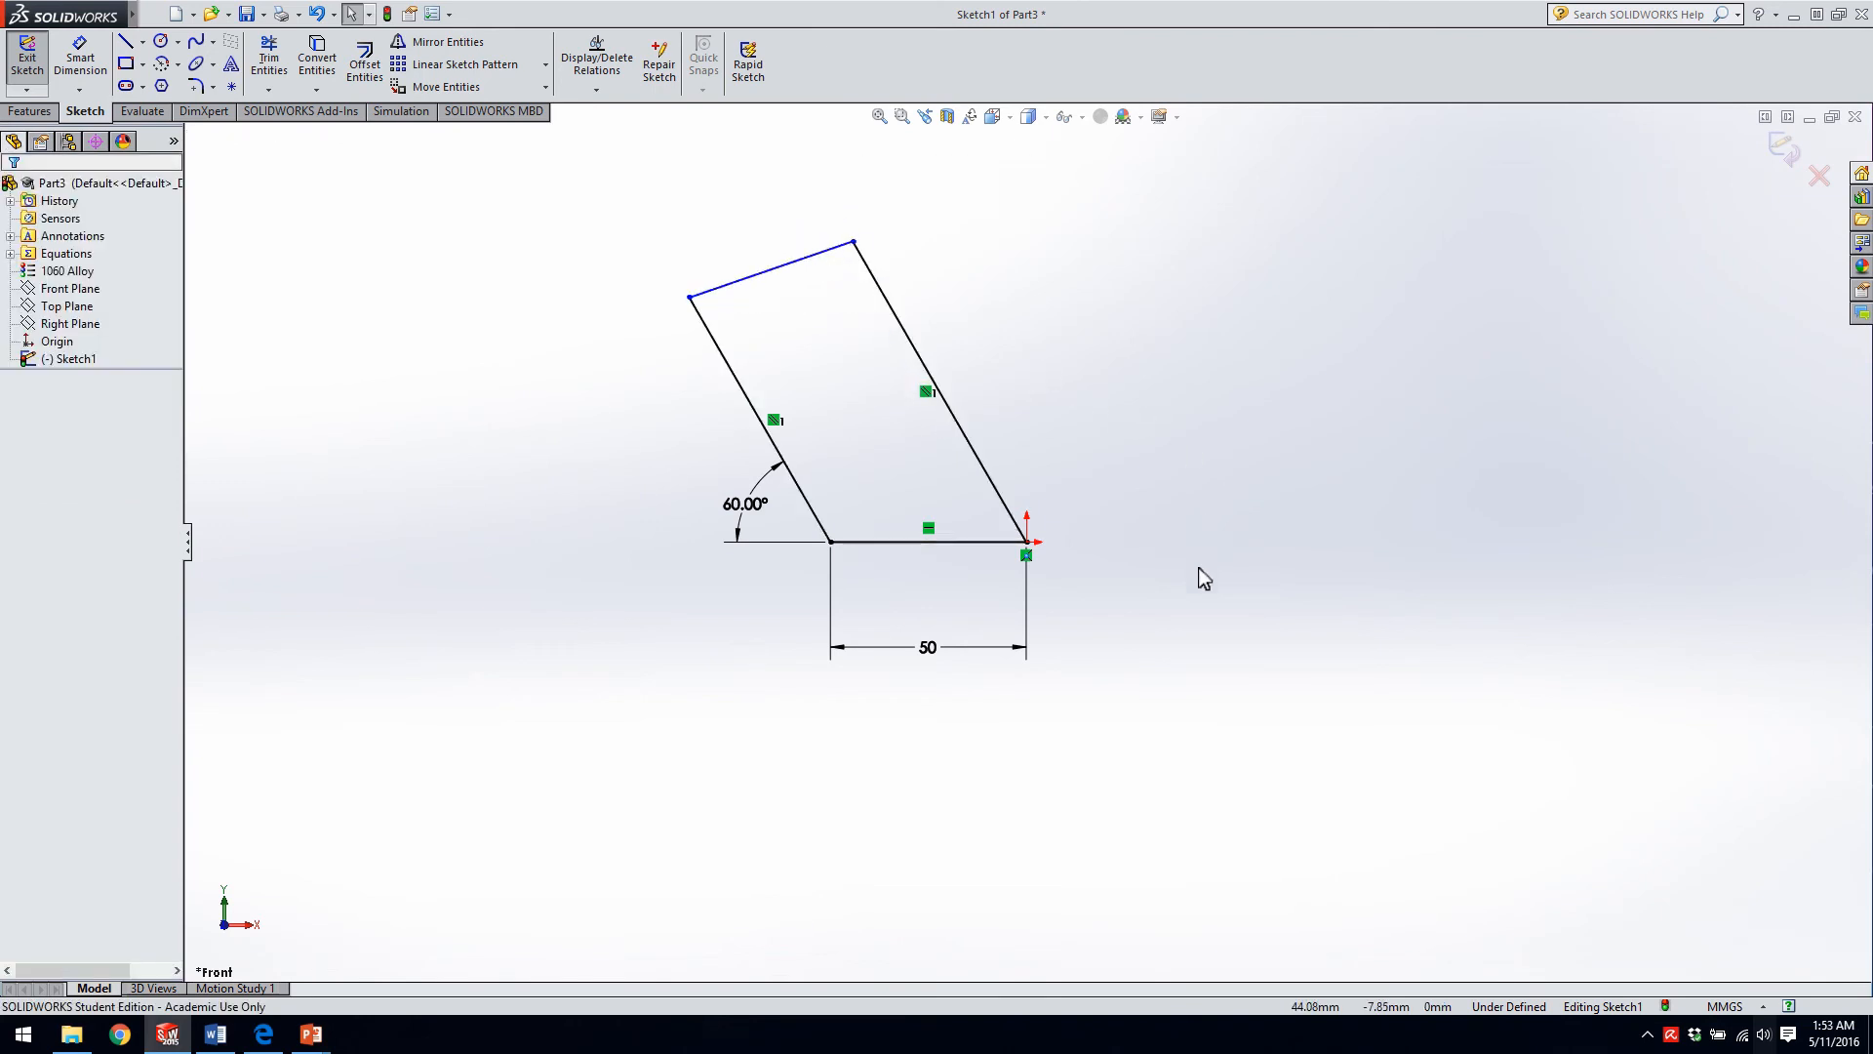
- Dimension the vertical distance from the origin to the profile's upper right vertex as 50 mm, placed outside the profile
{"action": "right_click_drag", "start_coordinate": [1222, 655], "coordinate": [1214, 589]}
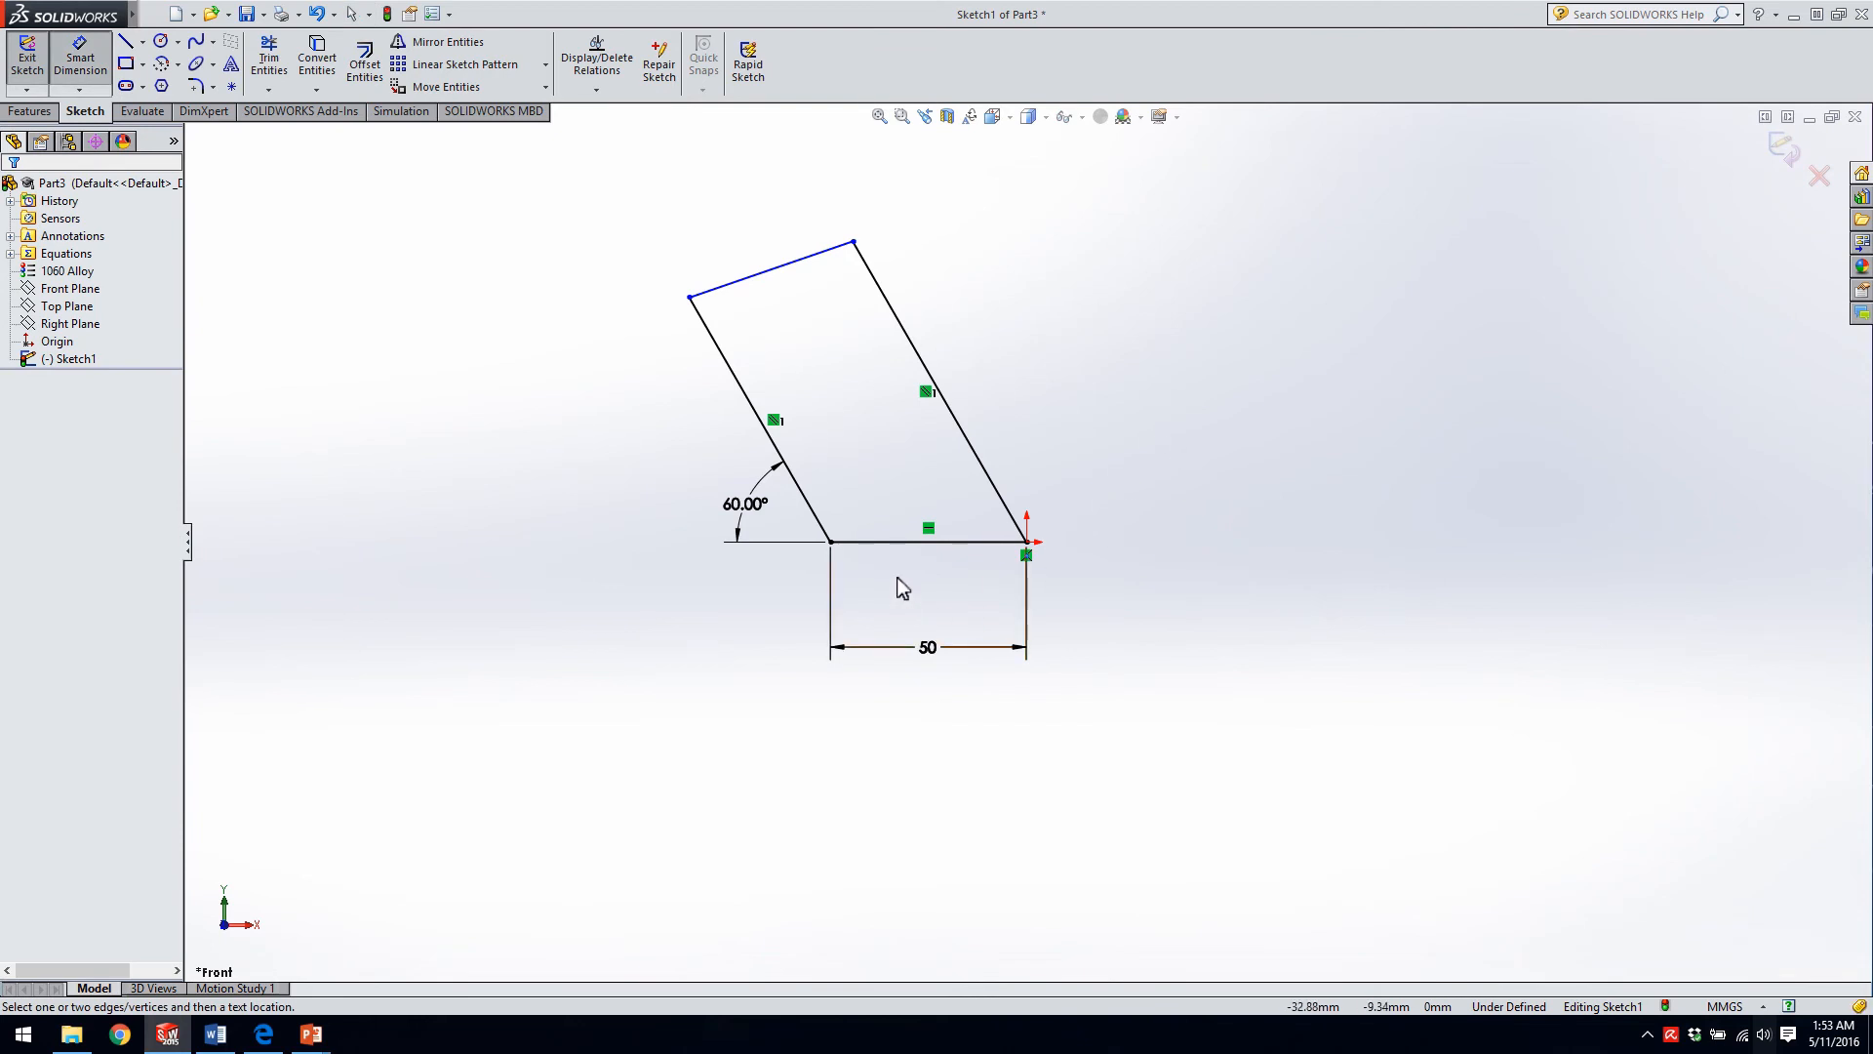
{"action": "left_click", "coordinate": [1028, 542]}
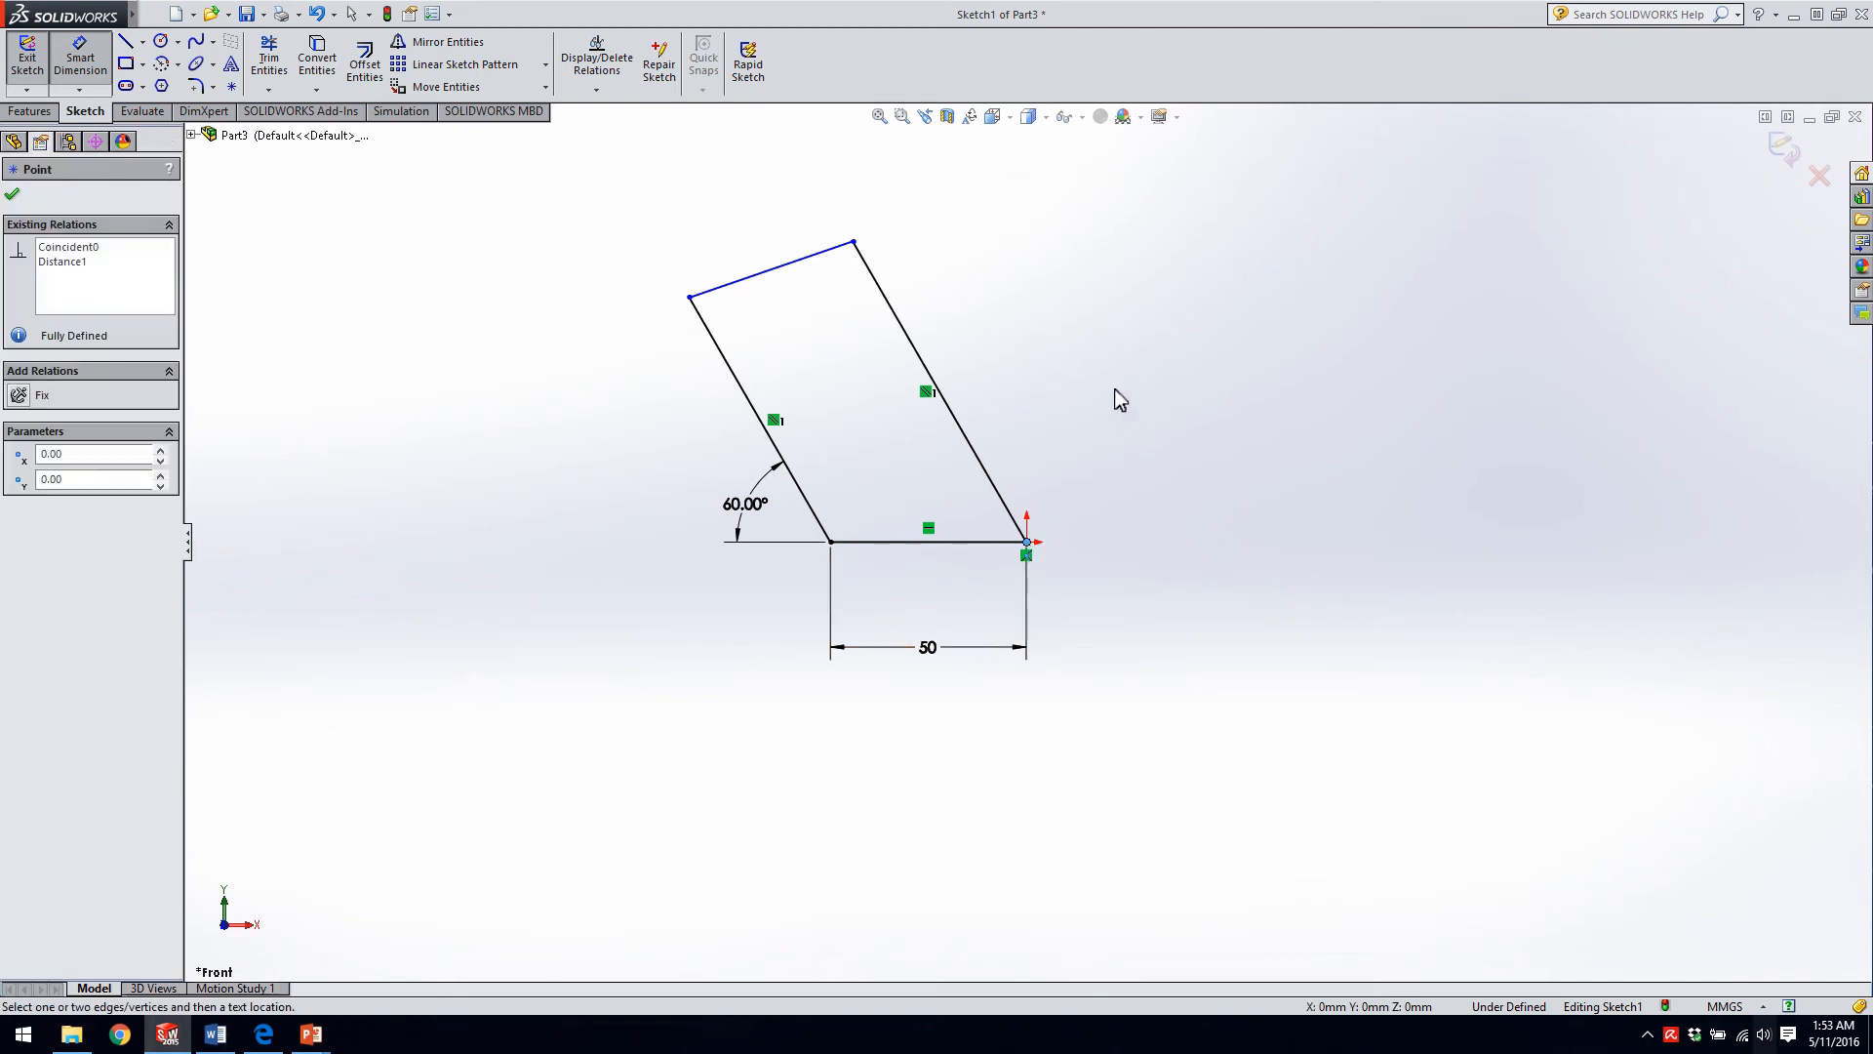
{"action": "left_click", "coordinate": [855, 243]}
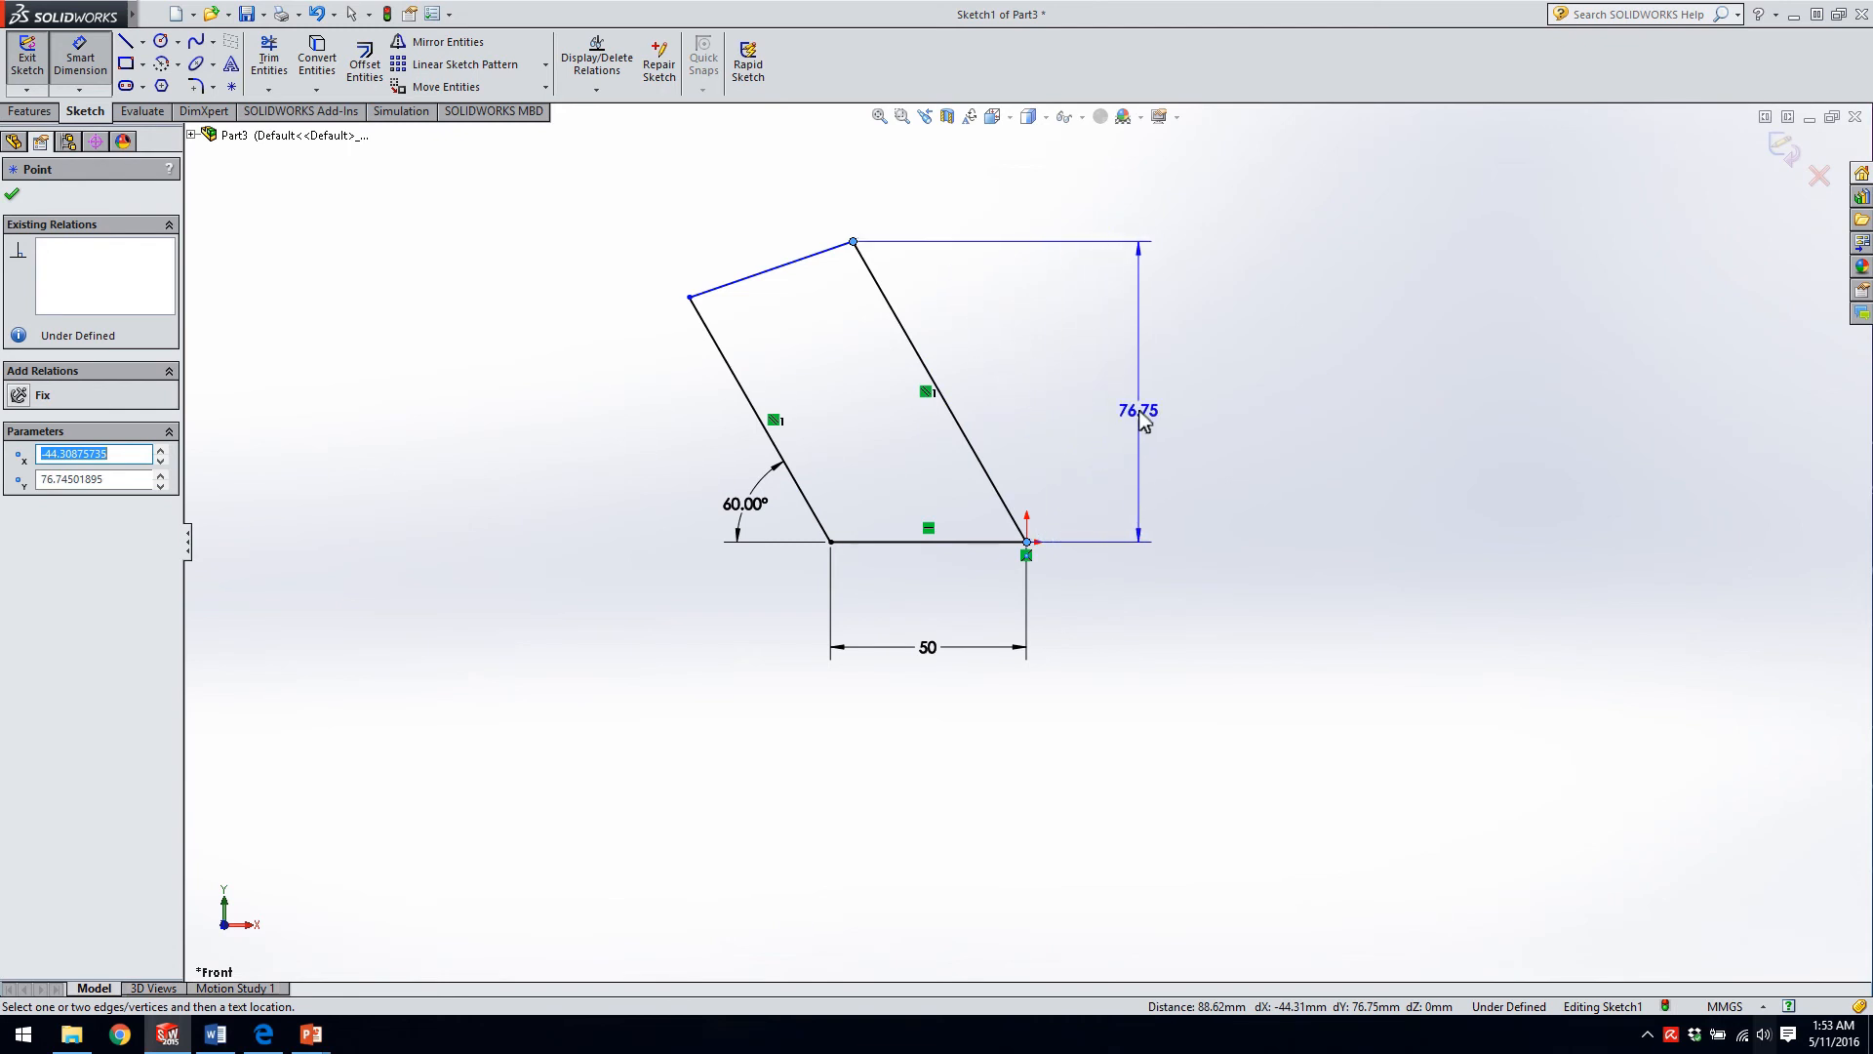
{"action": "left_click", "coordinate": [1134, 415]}
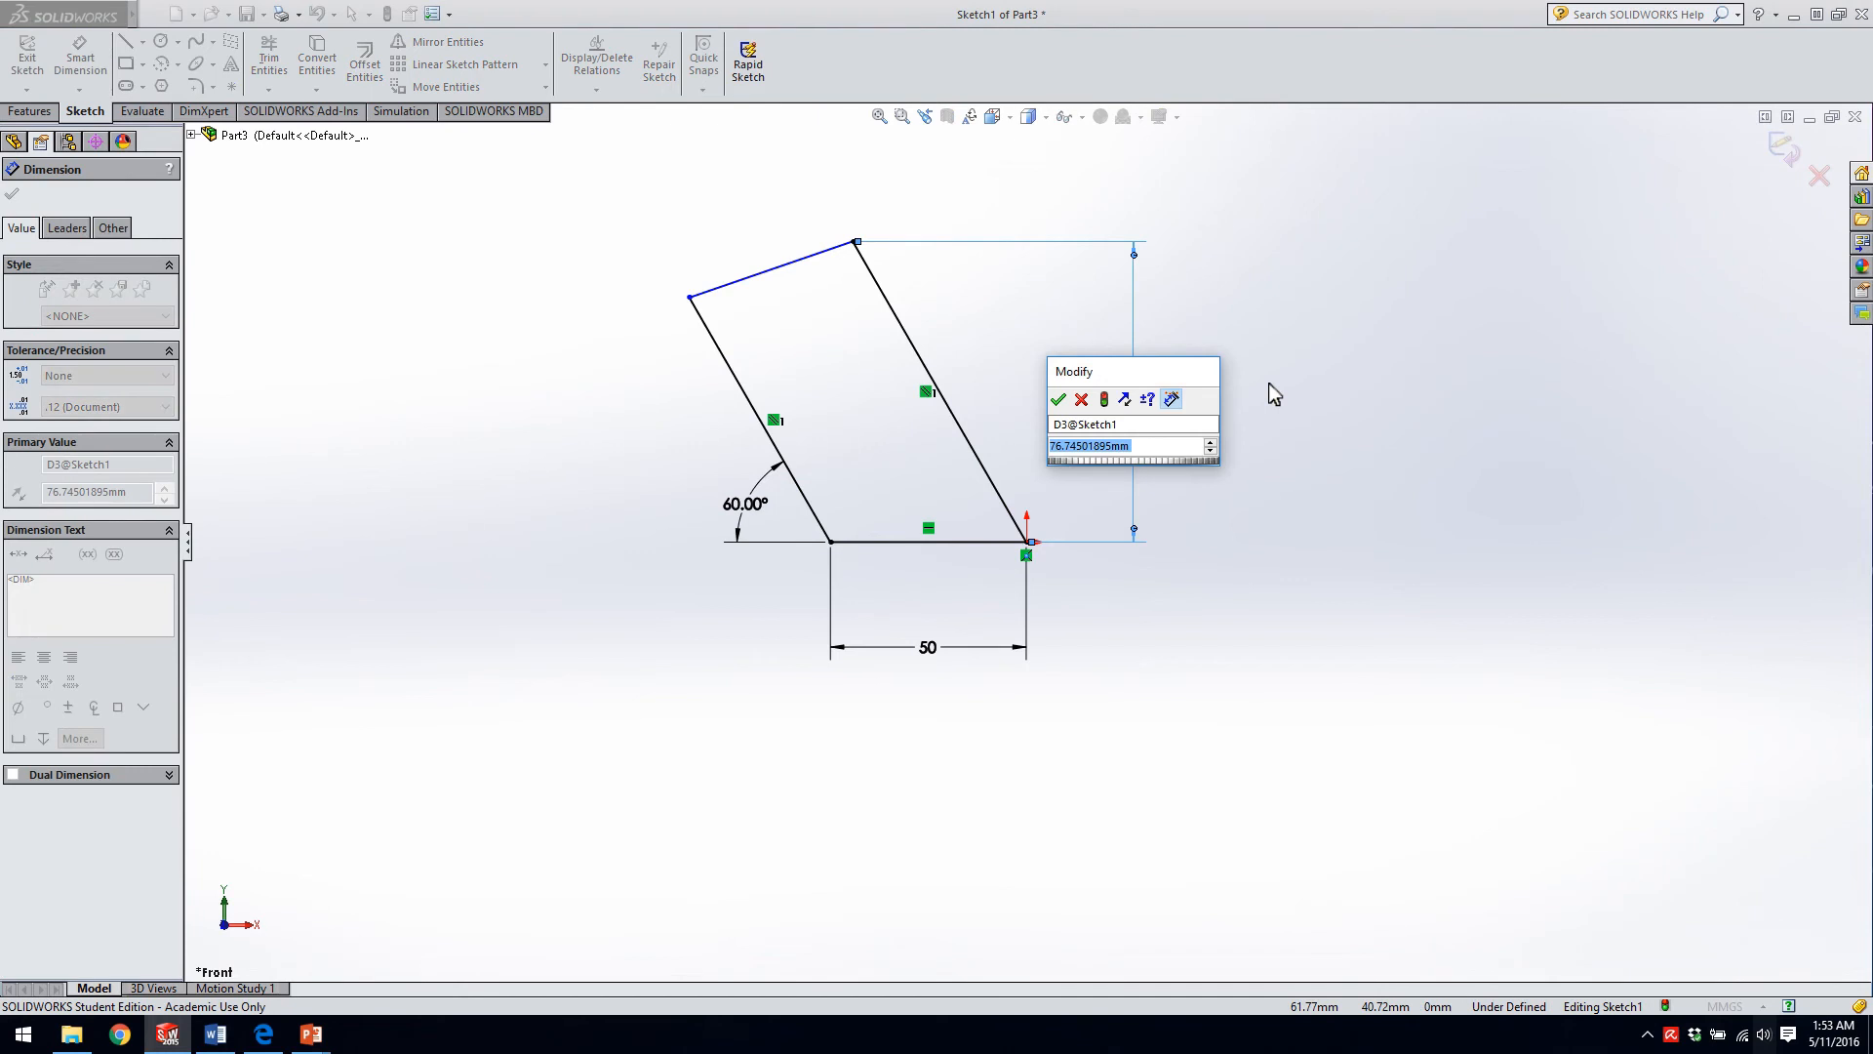
{"action": "type", "text": "50"}
{"action": "key", "text": "Return"}
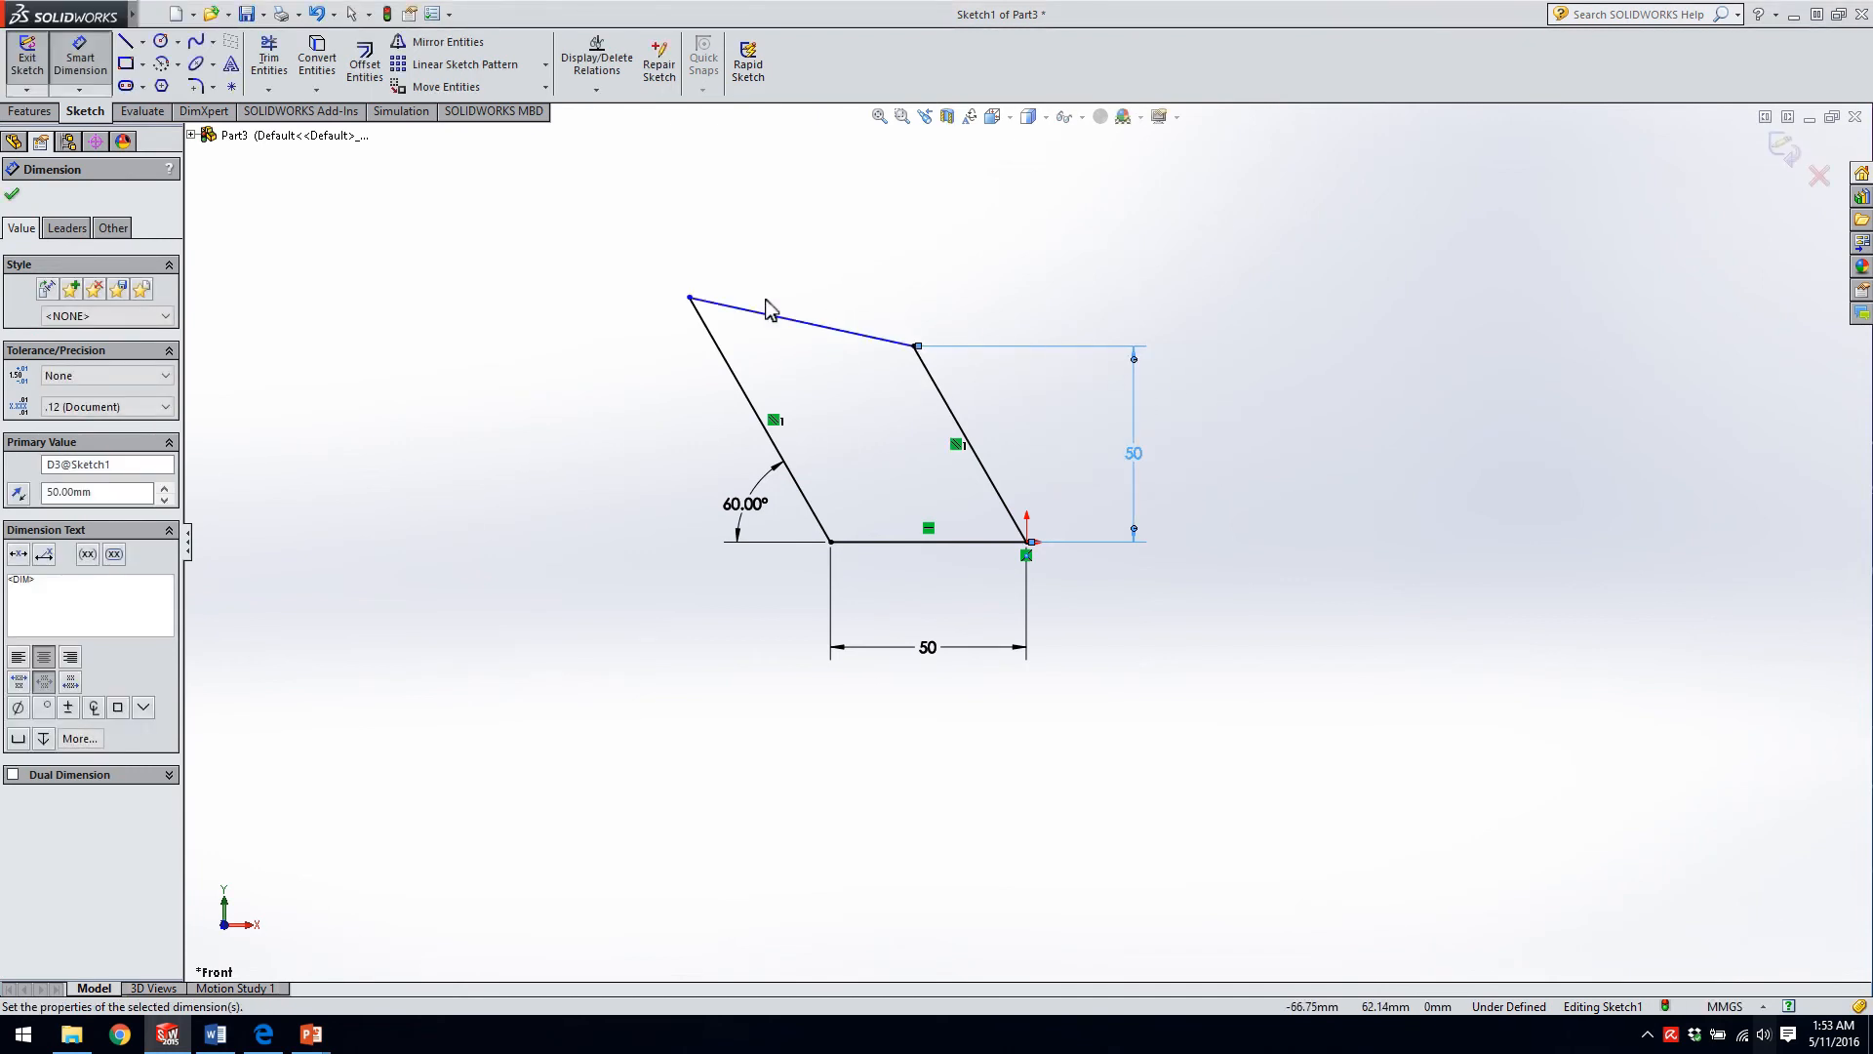
- Dimension the angle between the left slanted side and the top line as 30°, and reposition the dimension inside the corner
{"action": "left_click", "coordinate": [721, 357]}
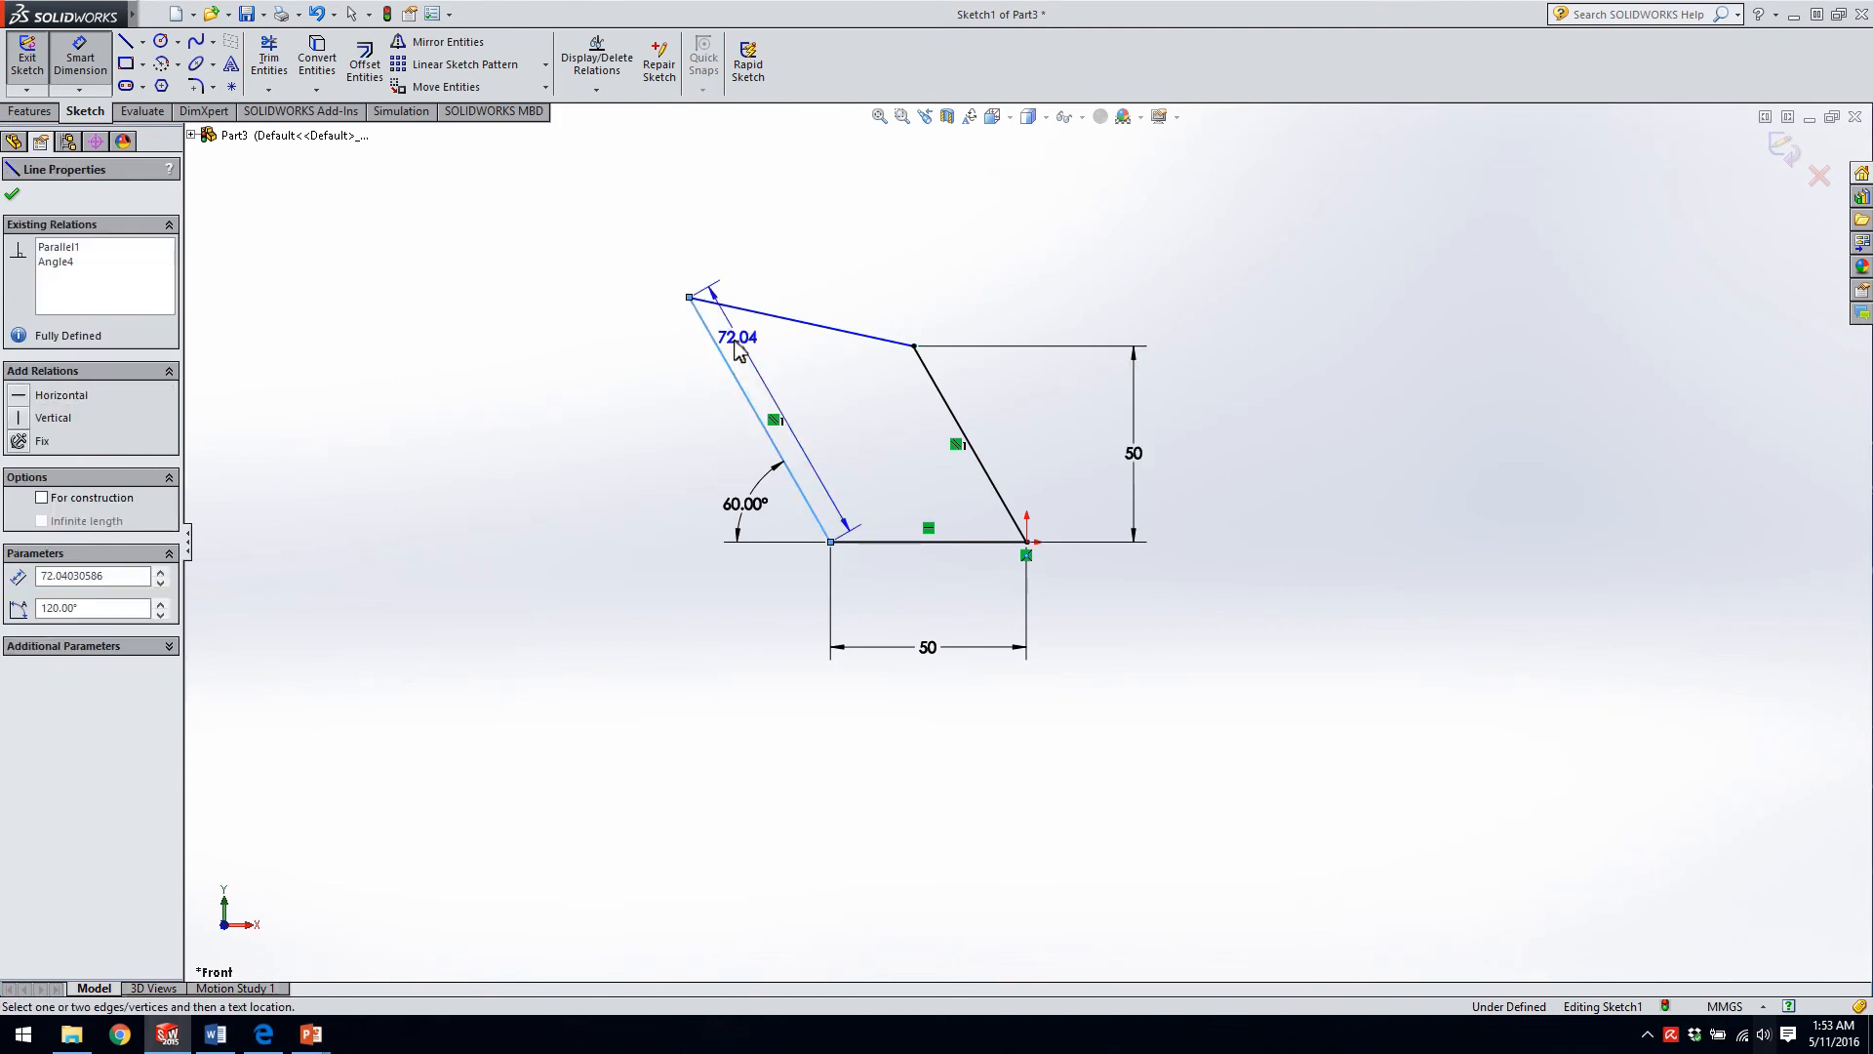
{"action": "left_click", "coordinate": [757, 313]}
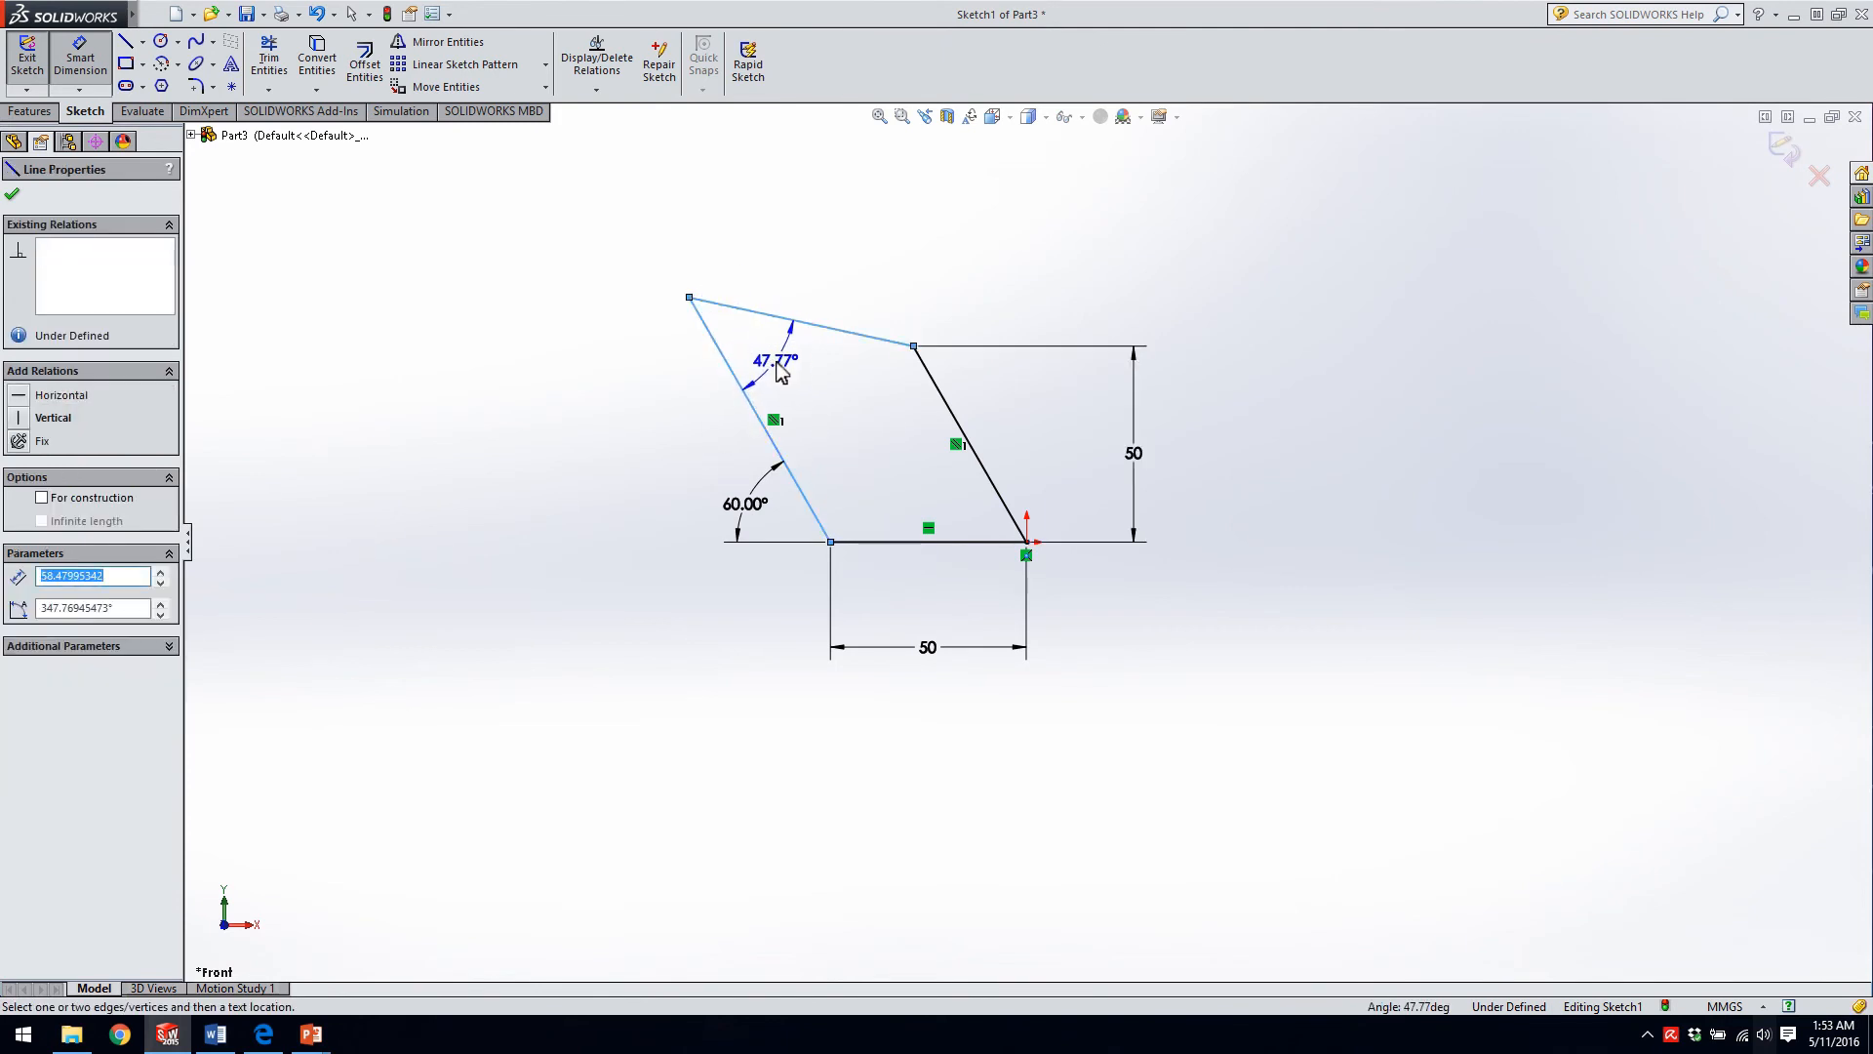
{"action": "left_click", "coordinate": [771, 356]}
{"action": "type", "text": "30"}
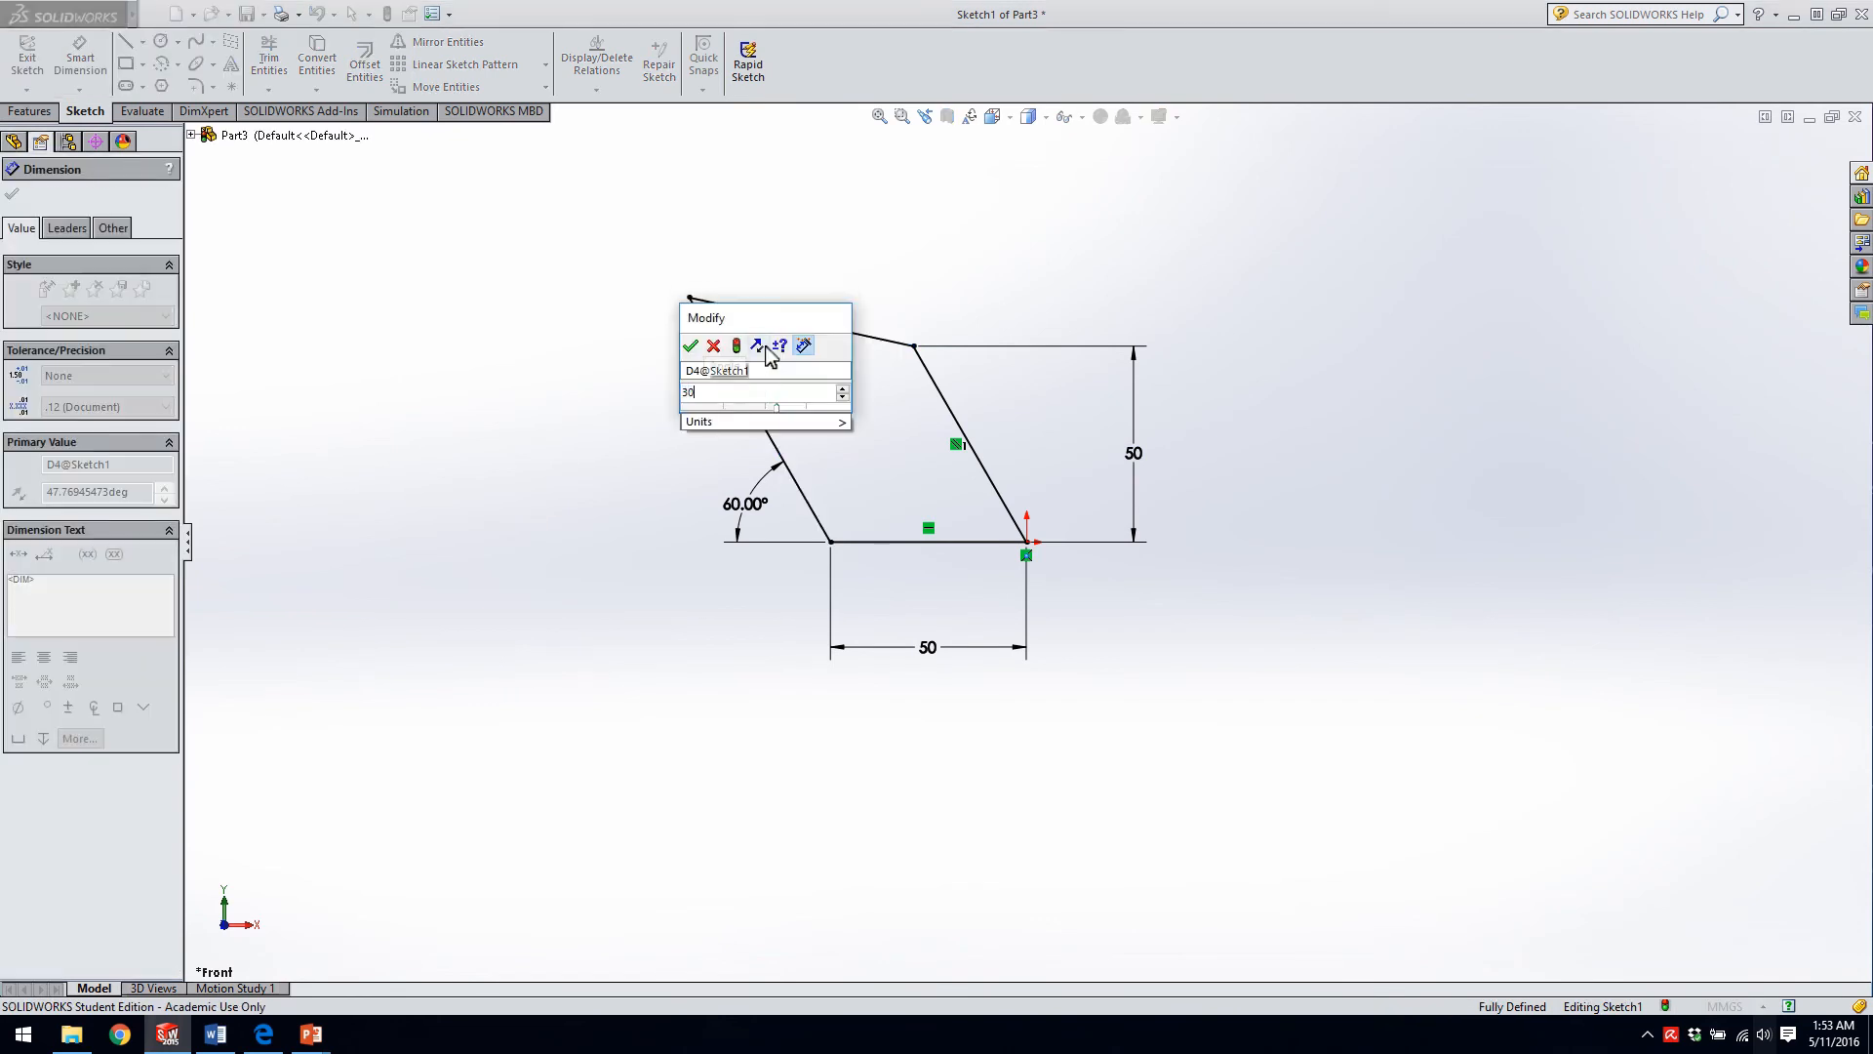
{"action": "key", "text": "Return"}
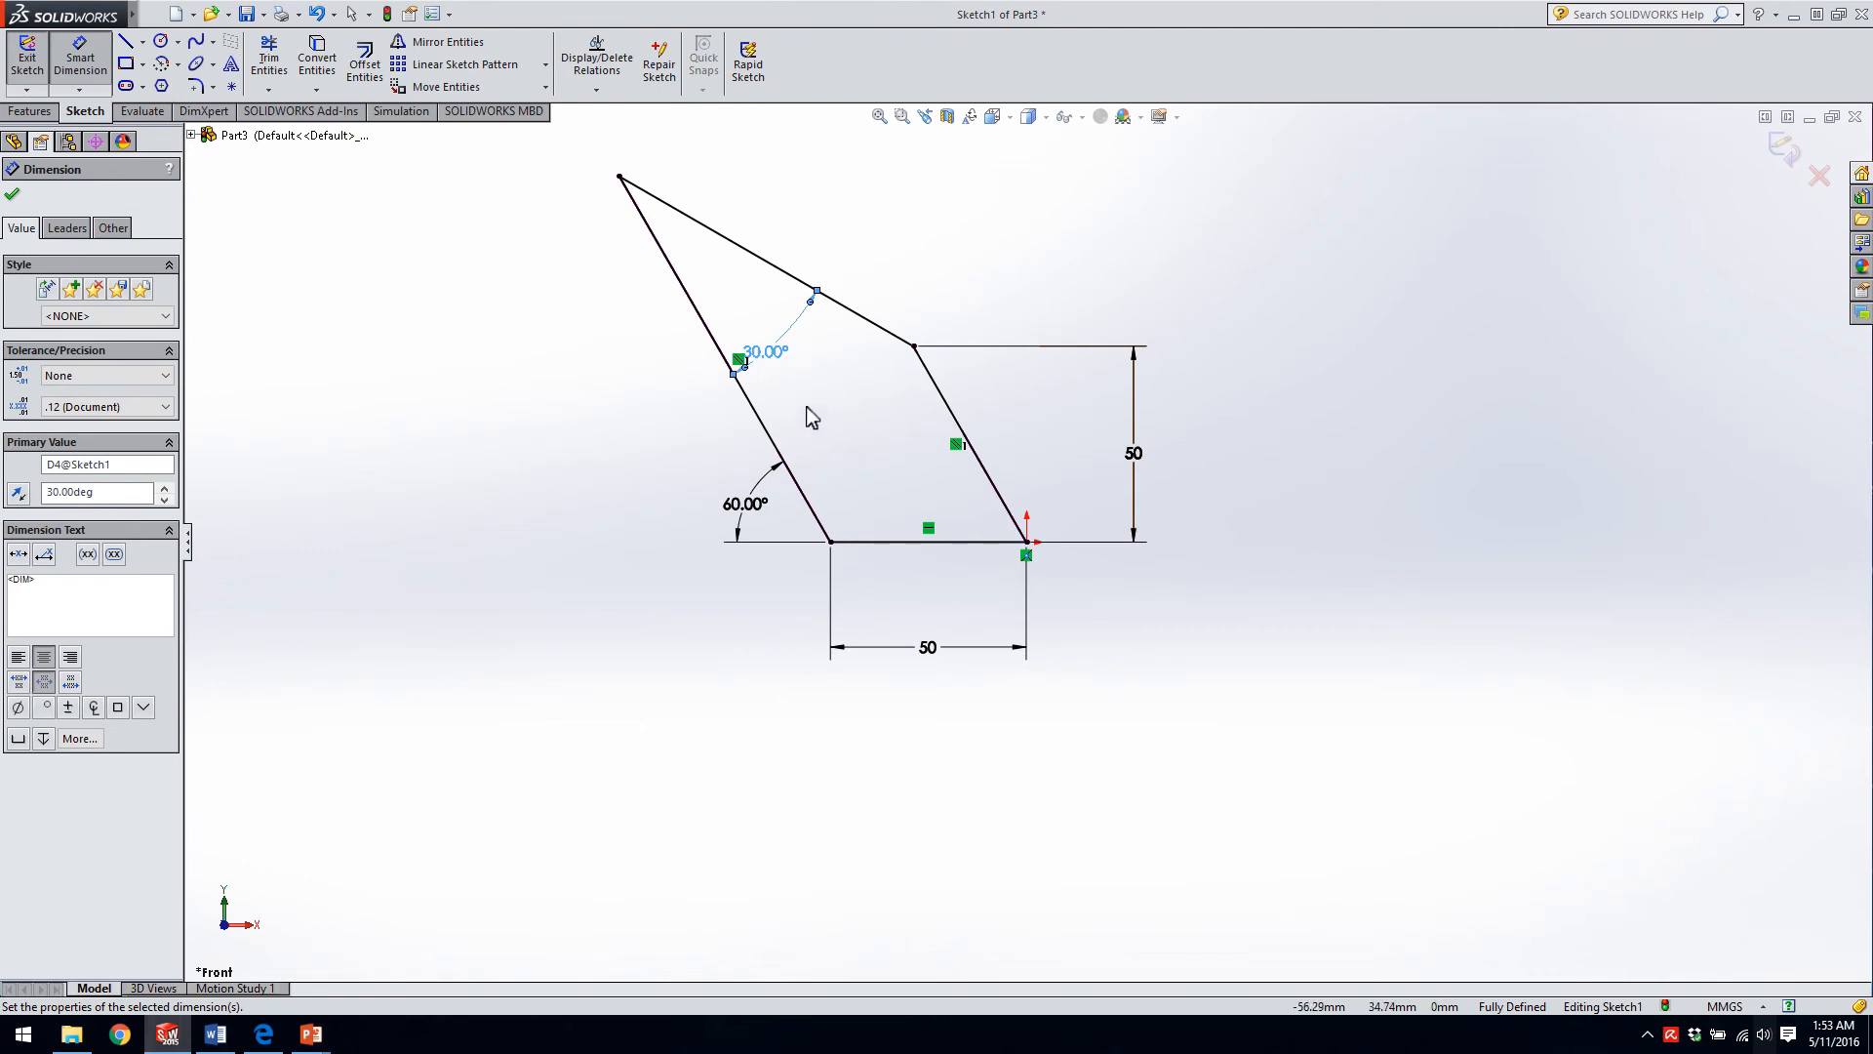
{"action": "key", "text": "Escape"}
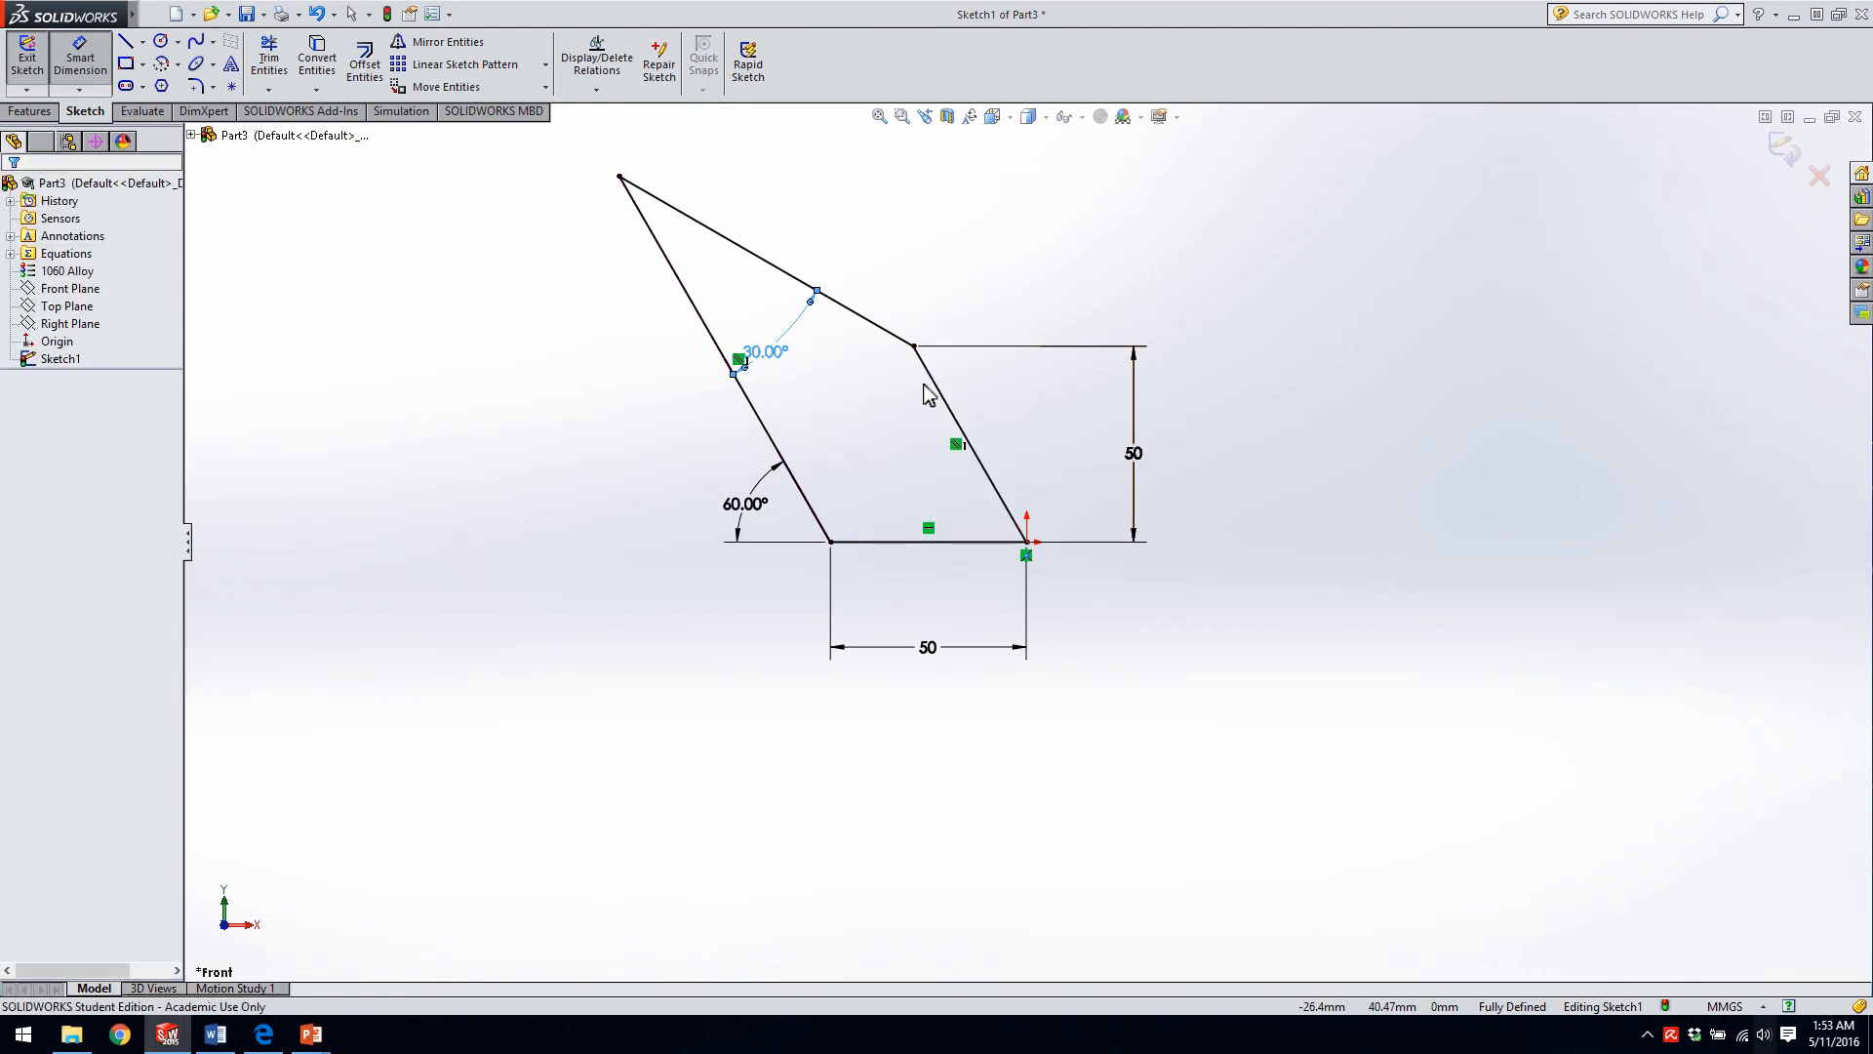
{"action": "left_click_drag", "start_coordinate": [768, 357], "coordinate": [750, 322]}
{"action": "left_click", "coordinate": [1467, 461]}
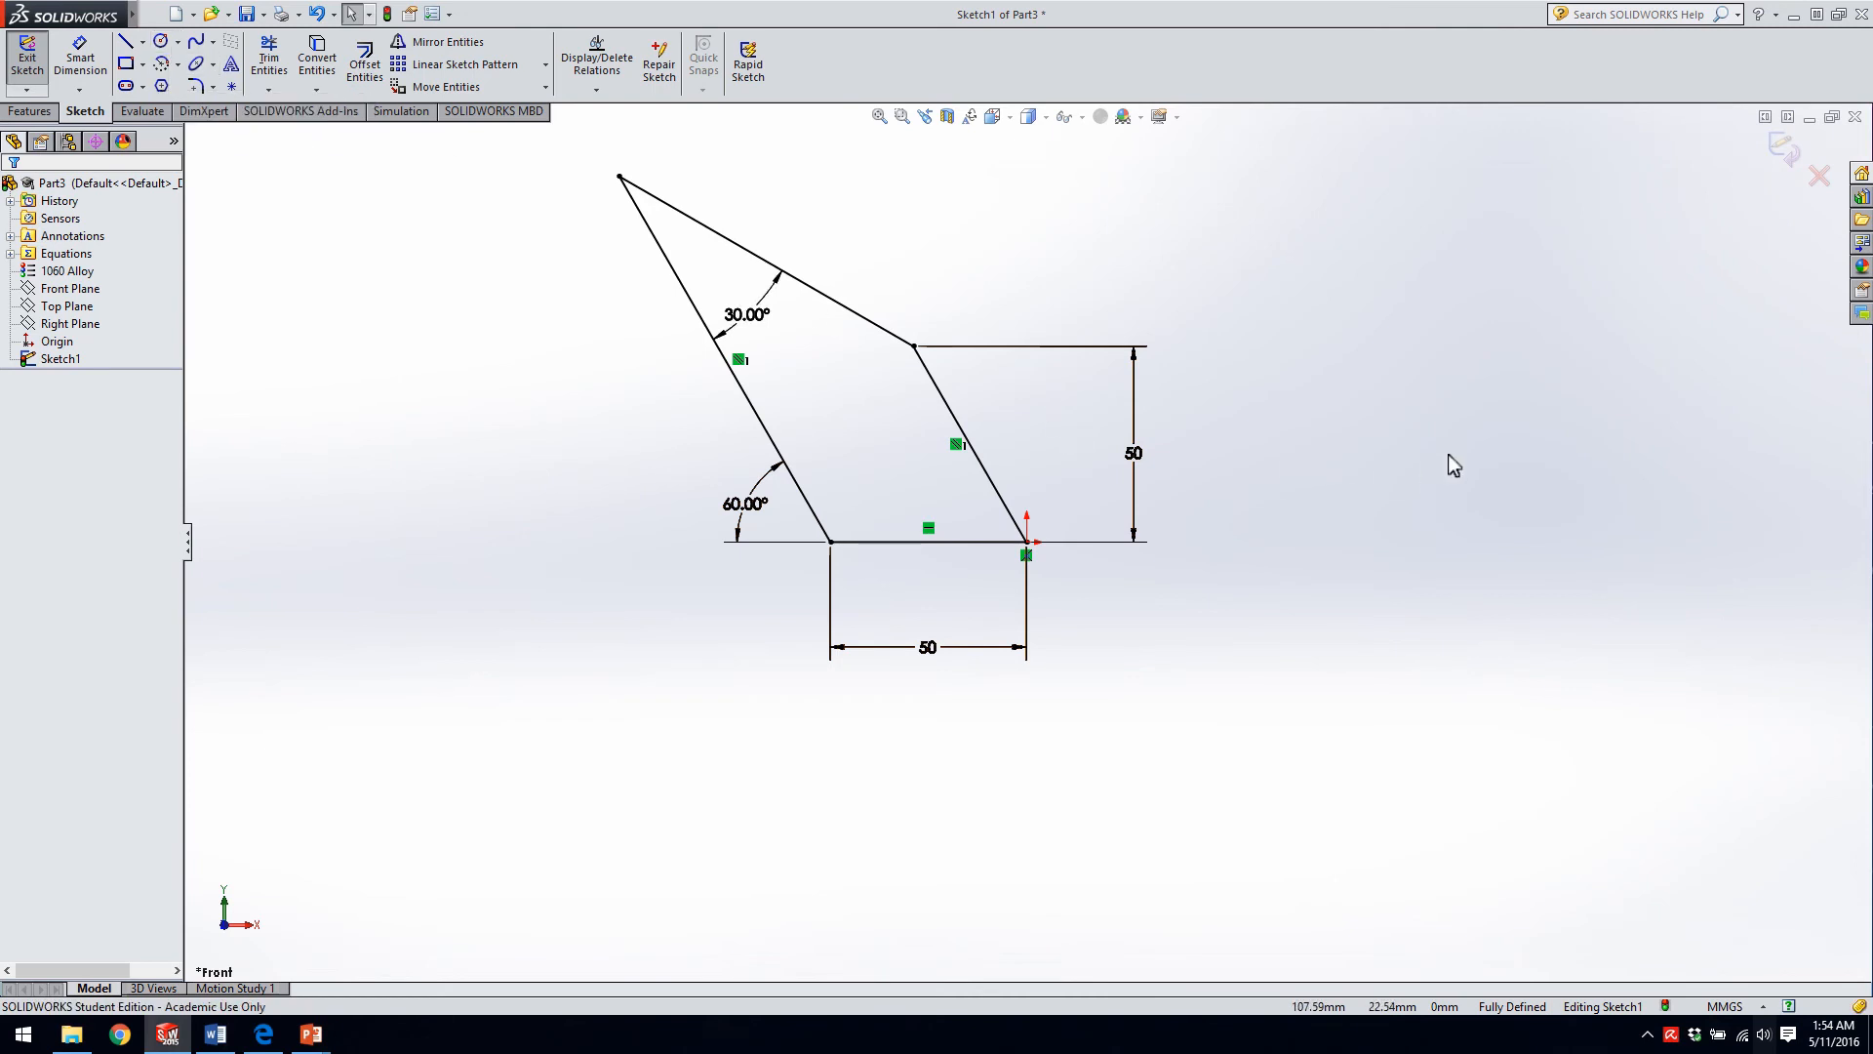
- Draw a construction line from the base line's left endpoint to the profile's upper right vertex
{"action": "left_click", "coordinate": [128, 44]}
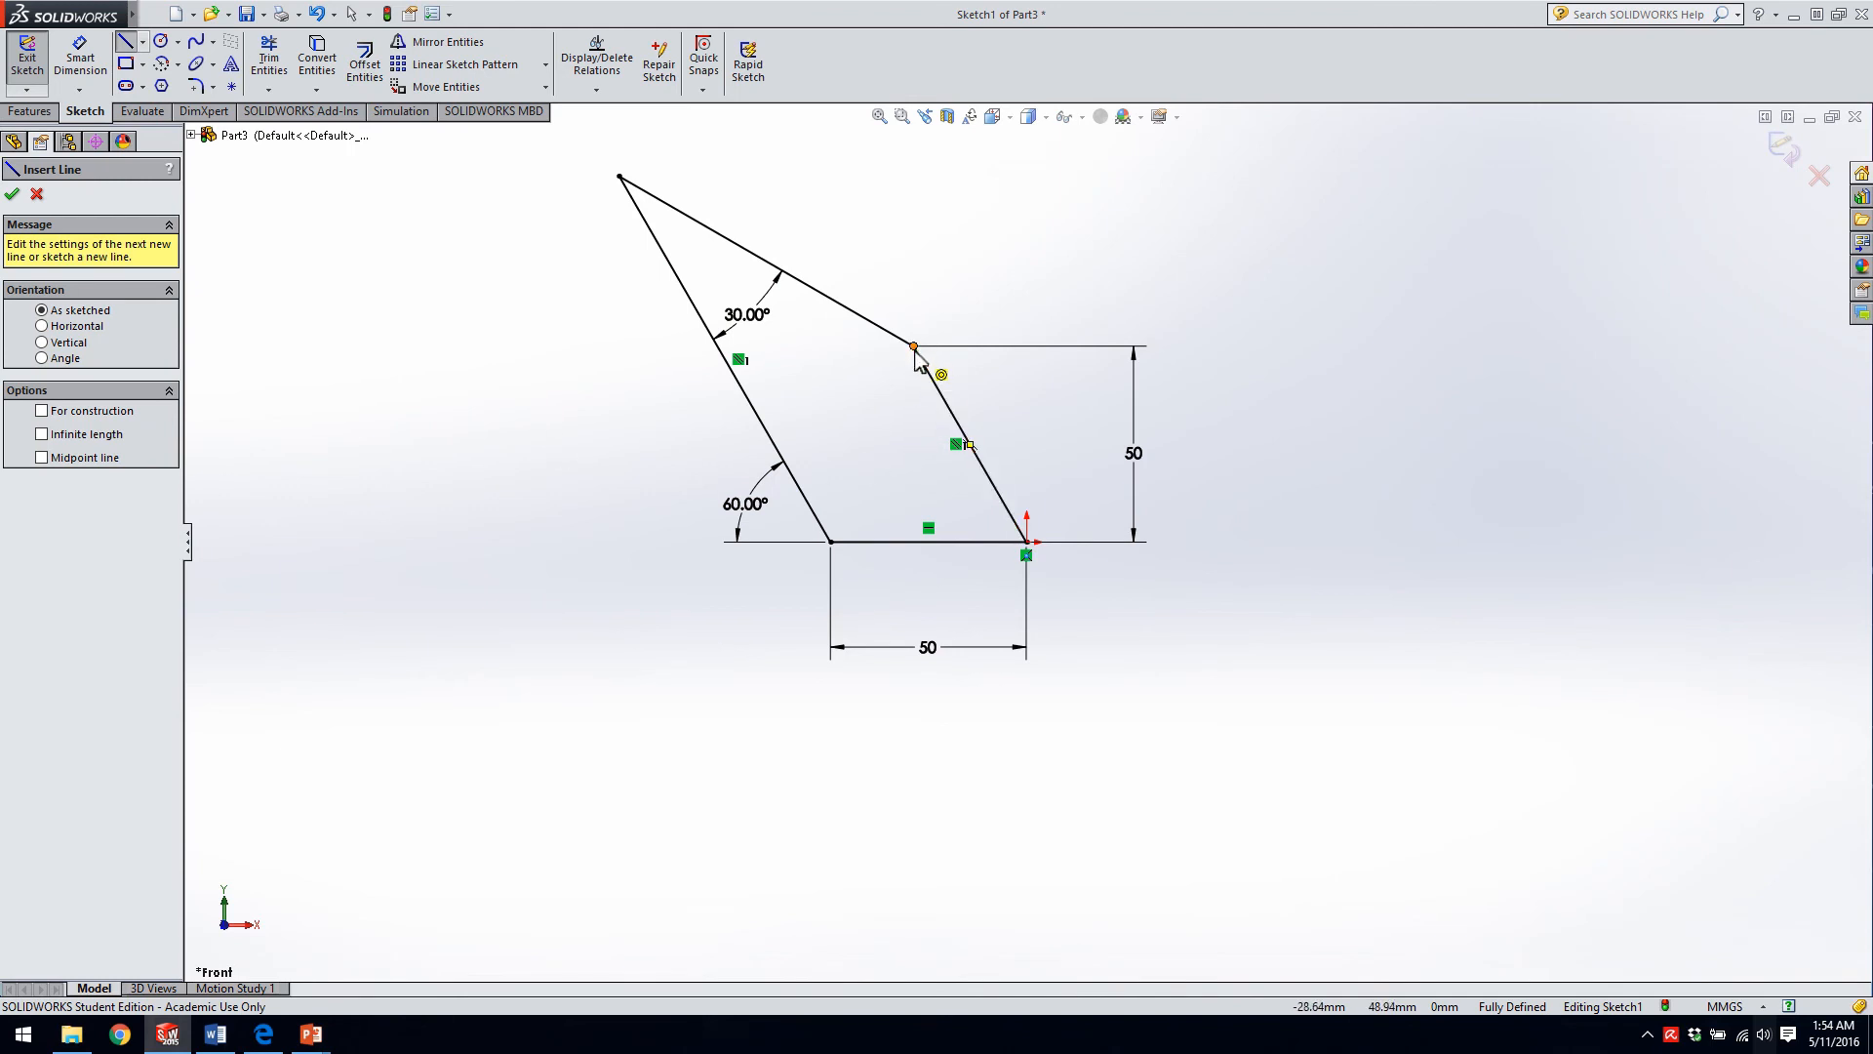
{"action": "left_click", "coordinate": [41, 411]}
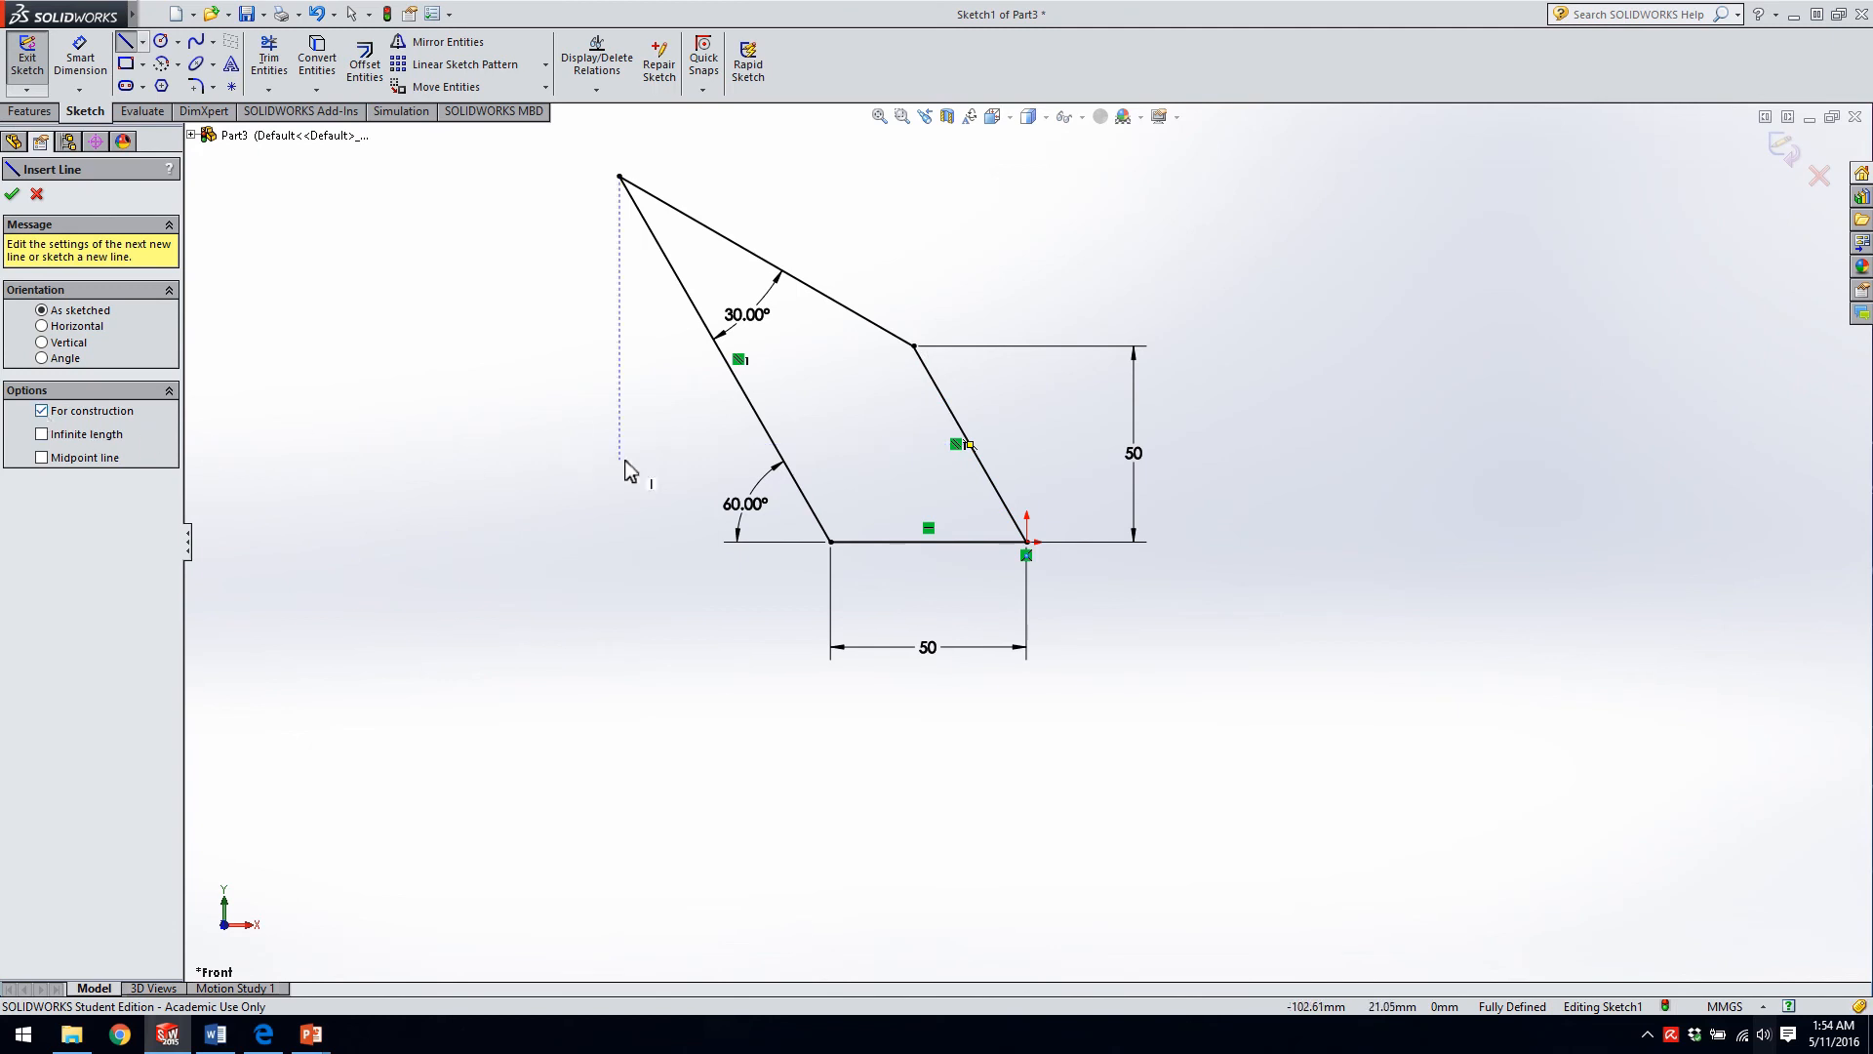
{"action": "left_click", "coordinate": [831, 541]}
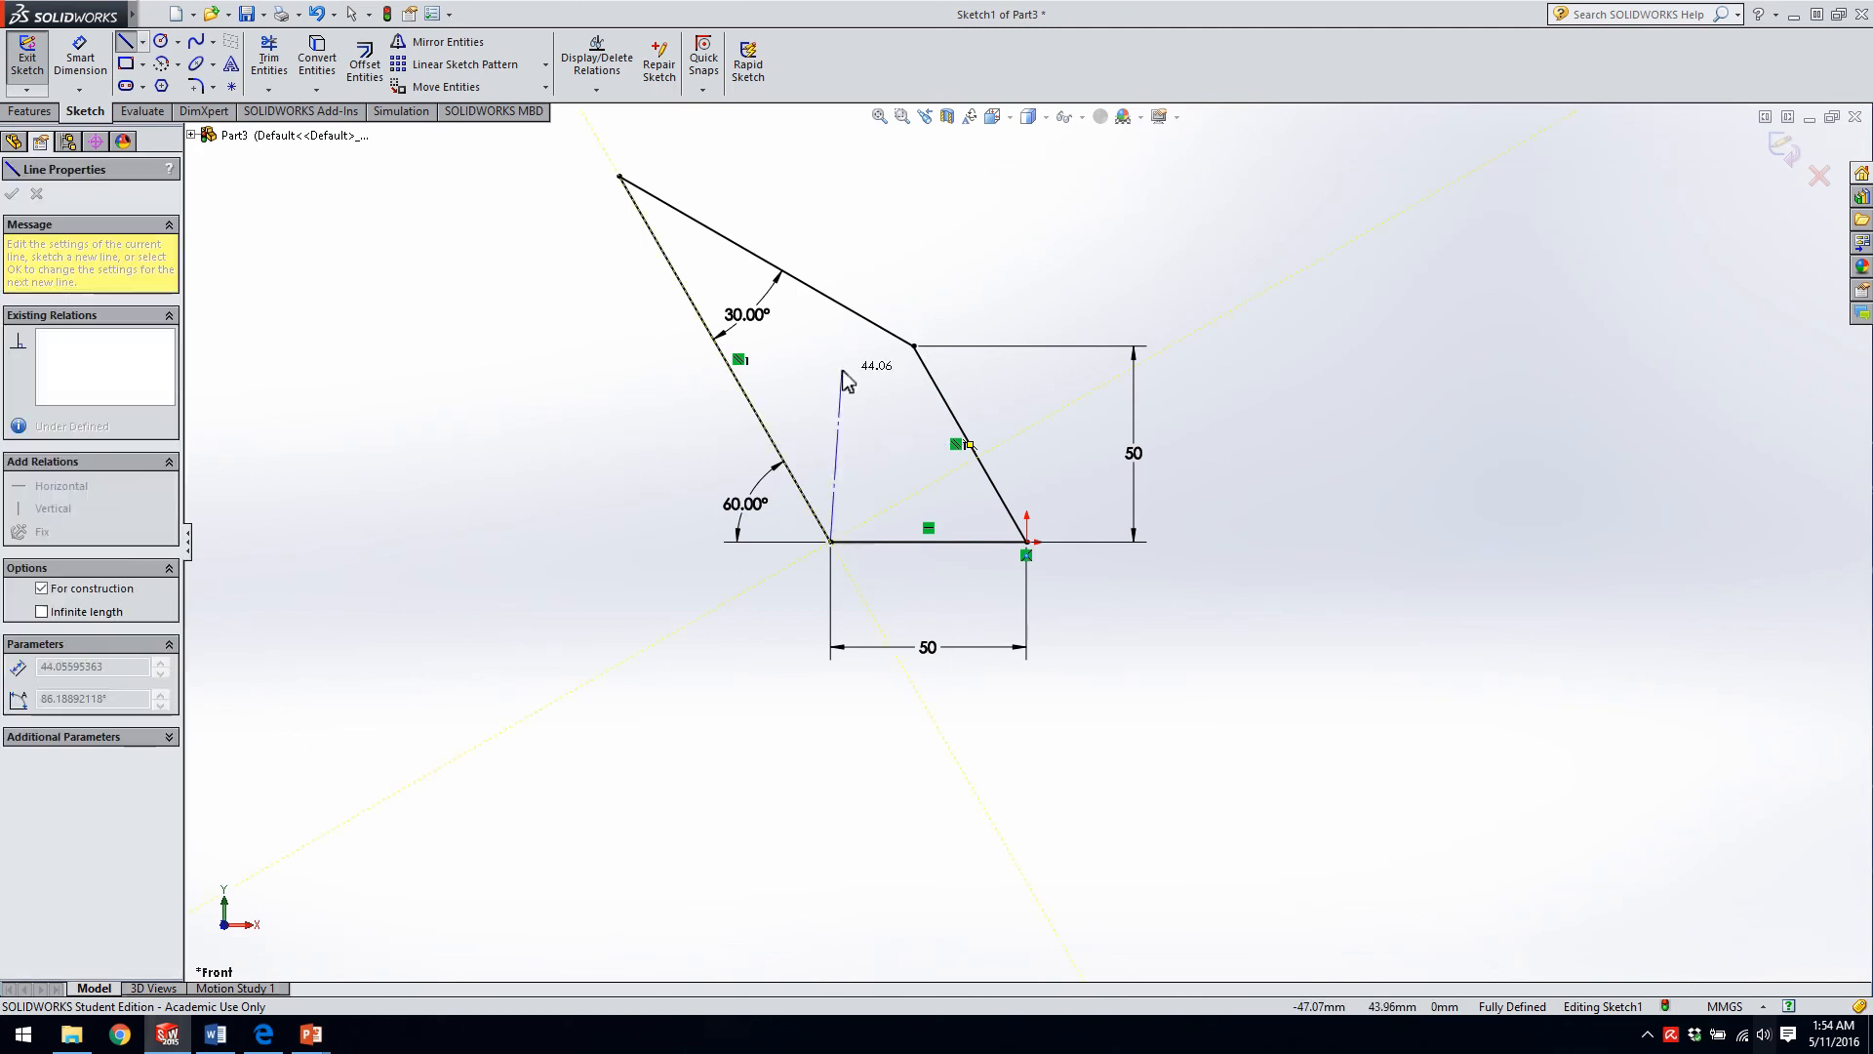
{"action": "left_click", "coordinate": [913, 346]}
{"action": "key", "text": "Escape"}
{"action": "key", "text": "Escape"}
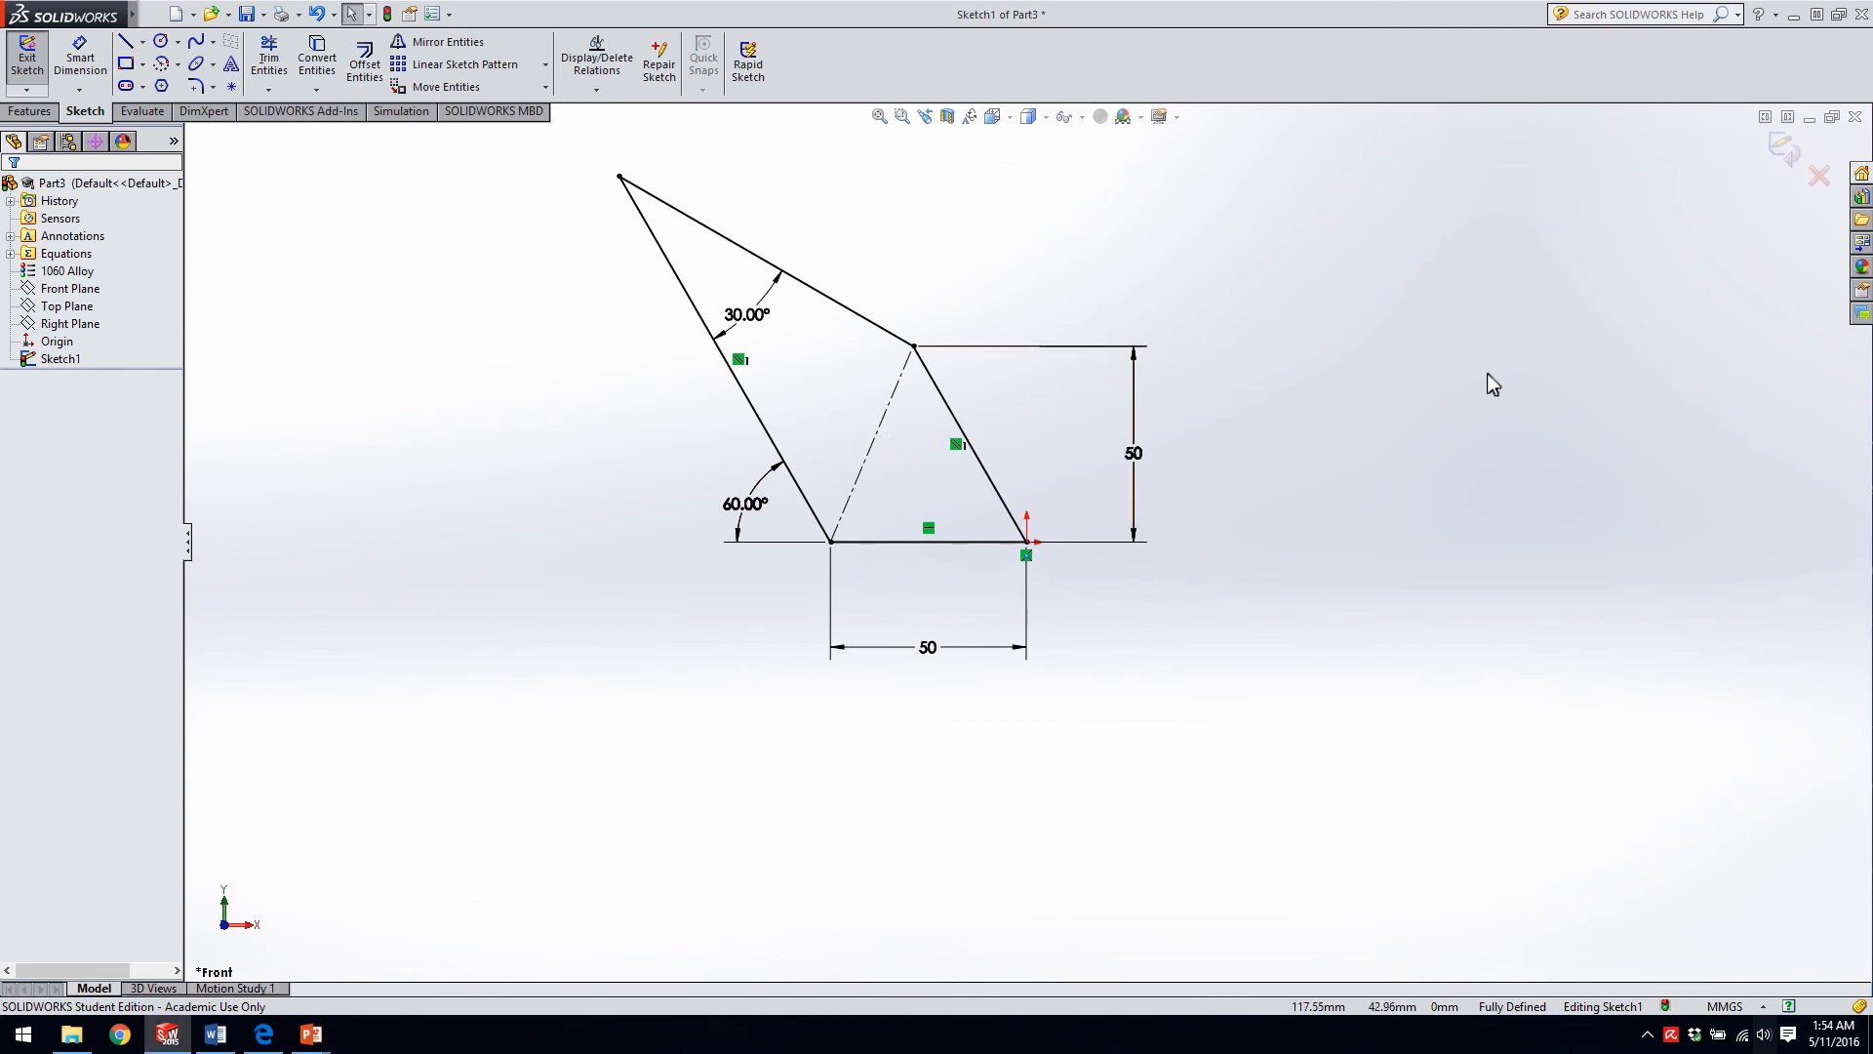
- Delete the profile's top line and left slanted side together with their associated angle dimensions
{"action": "left_click", "coordinate": [886, 329]}
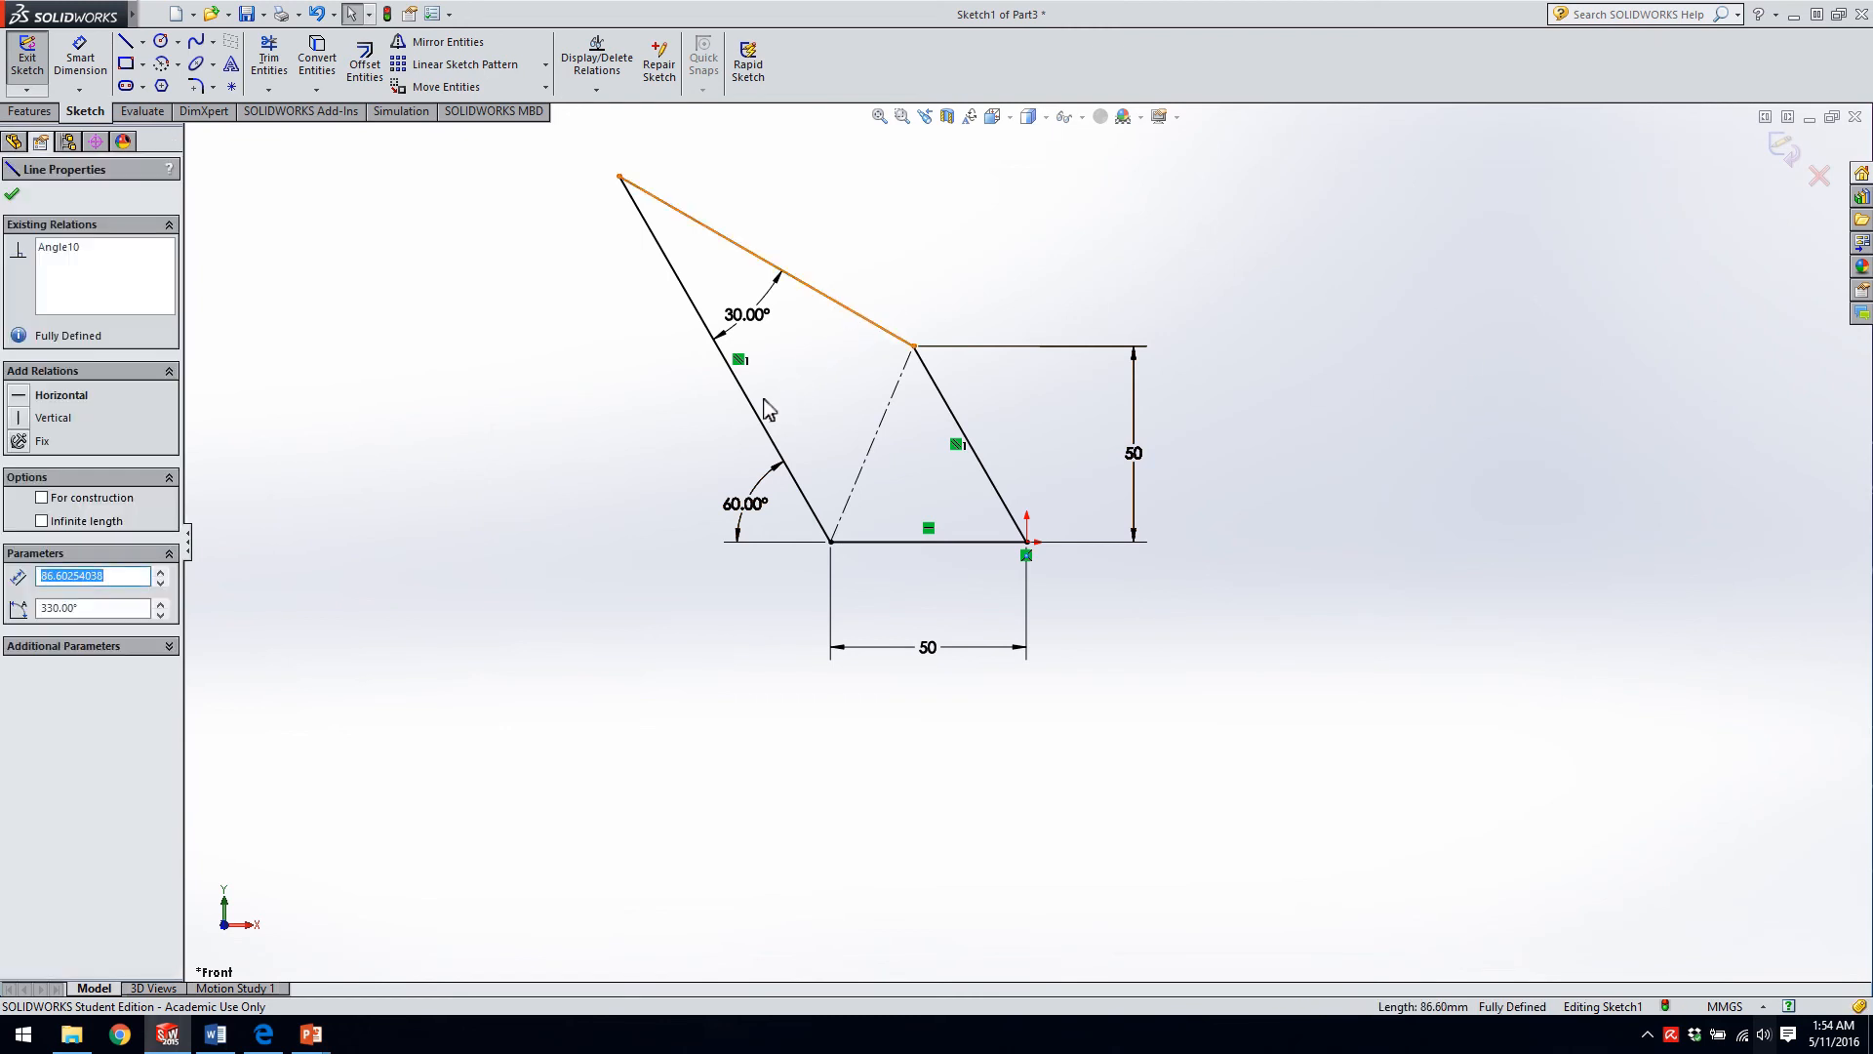
{"action": "key", "text": "Delete"}
{"action": "left_click", "coordinate": [829, 517]}
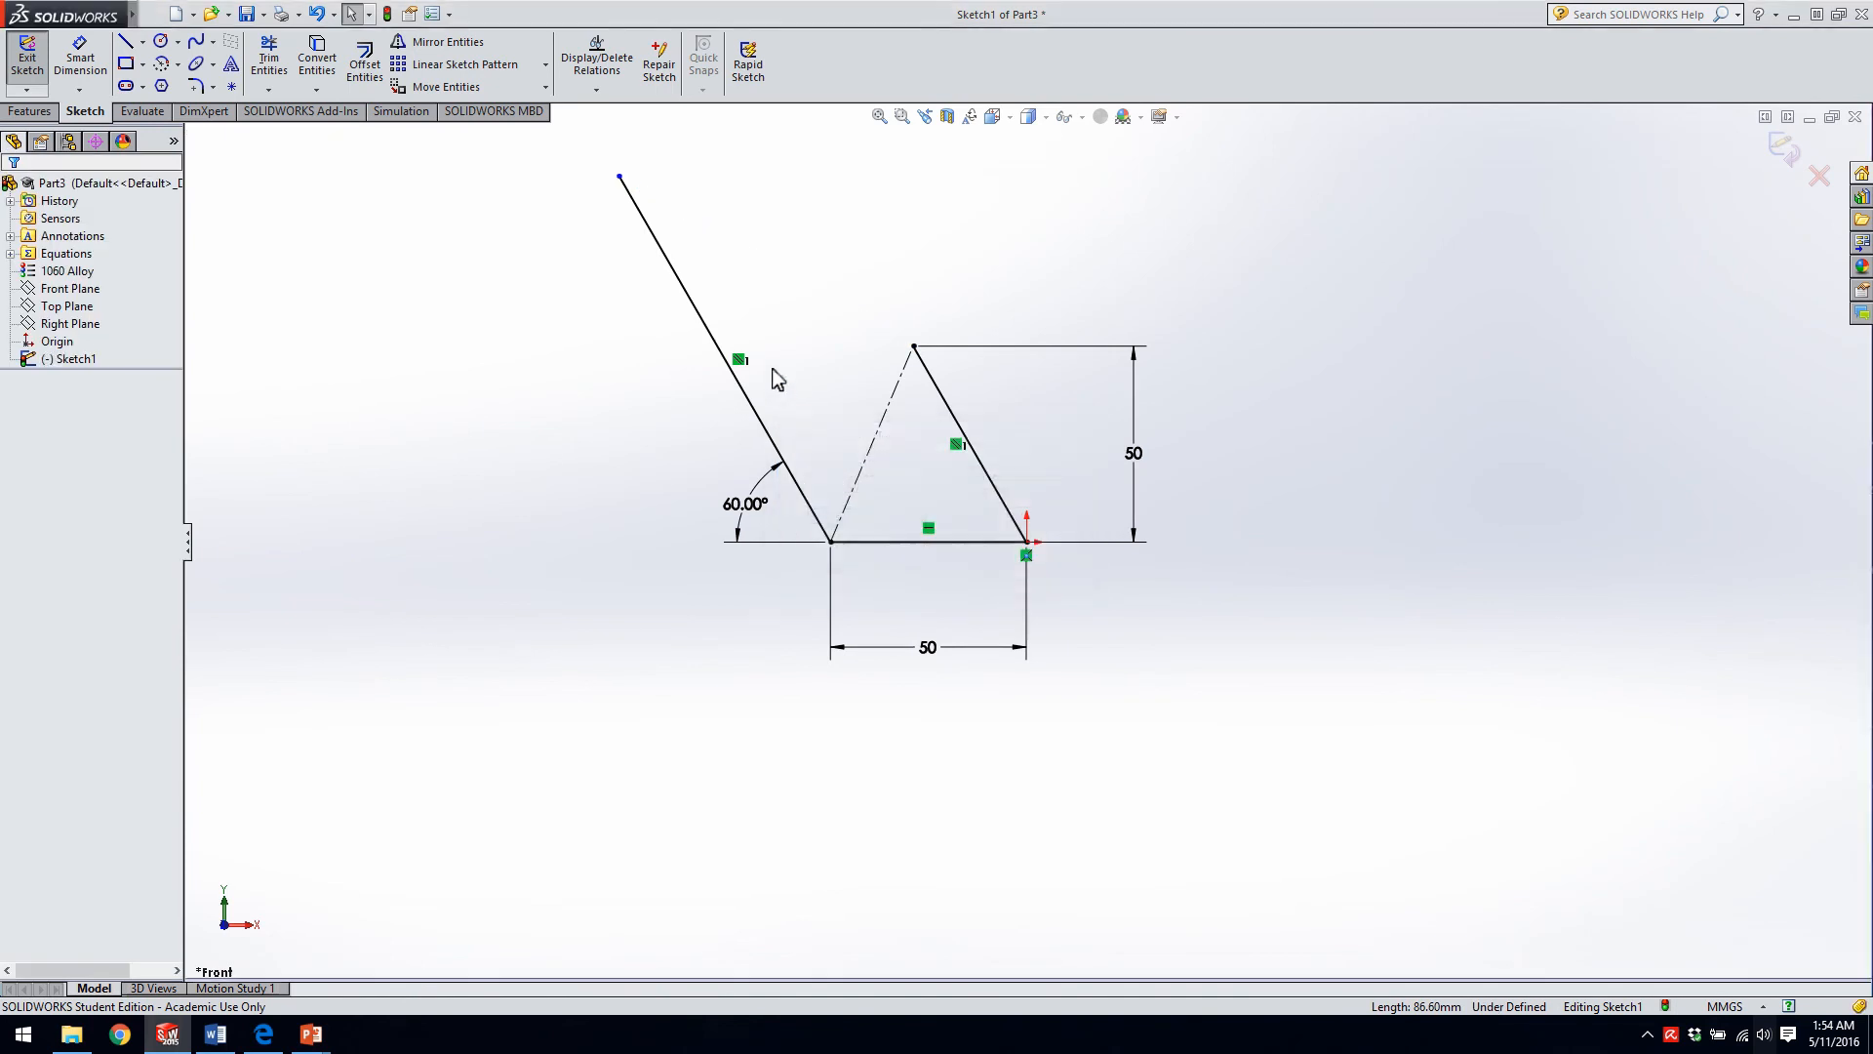
{"action": "left_click", "coordinate": [757, 411]}
{"action": "key", "text": "Delete"}
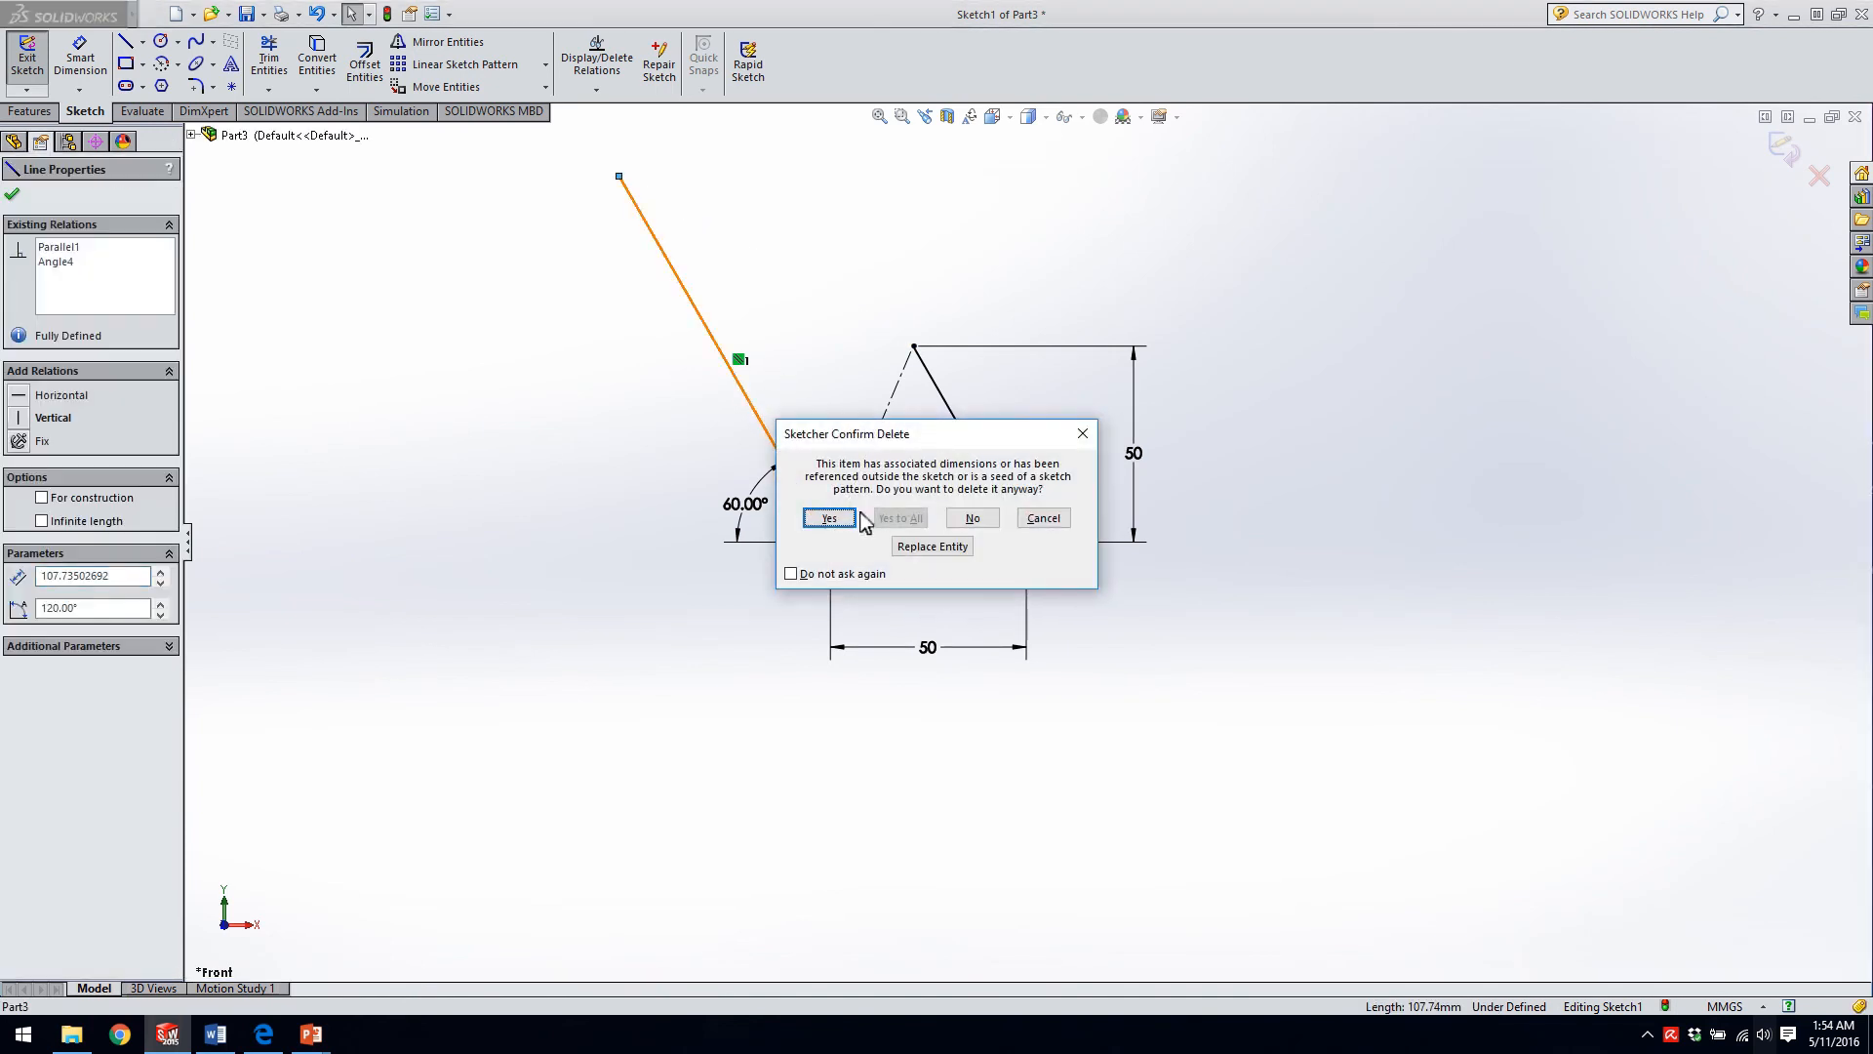
{"action": "left_click", "coordinate": [837, 516]}
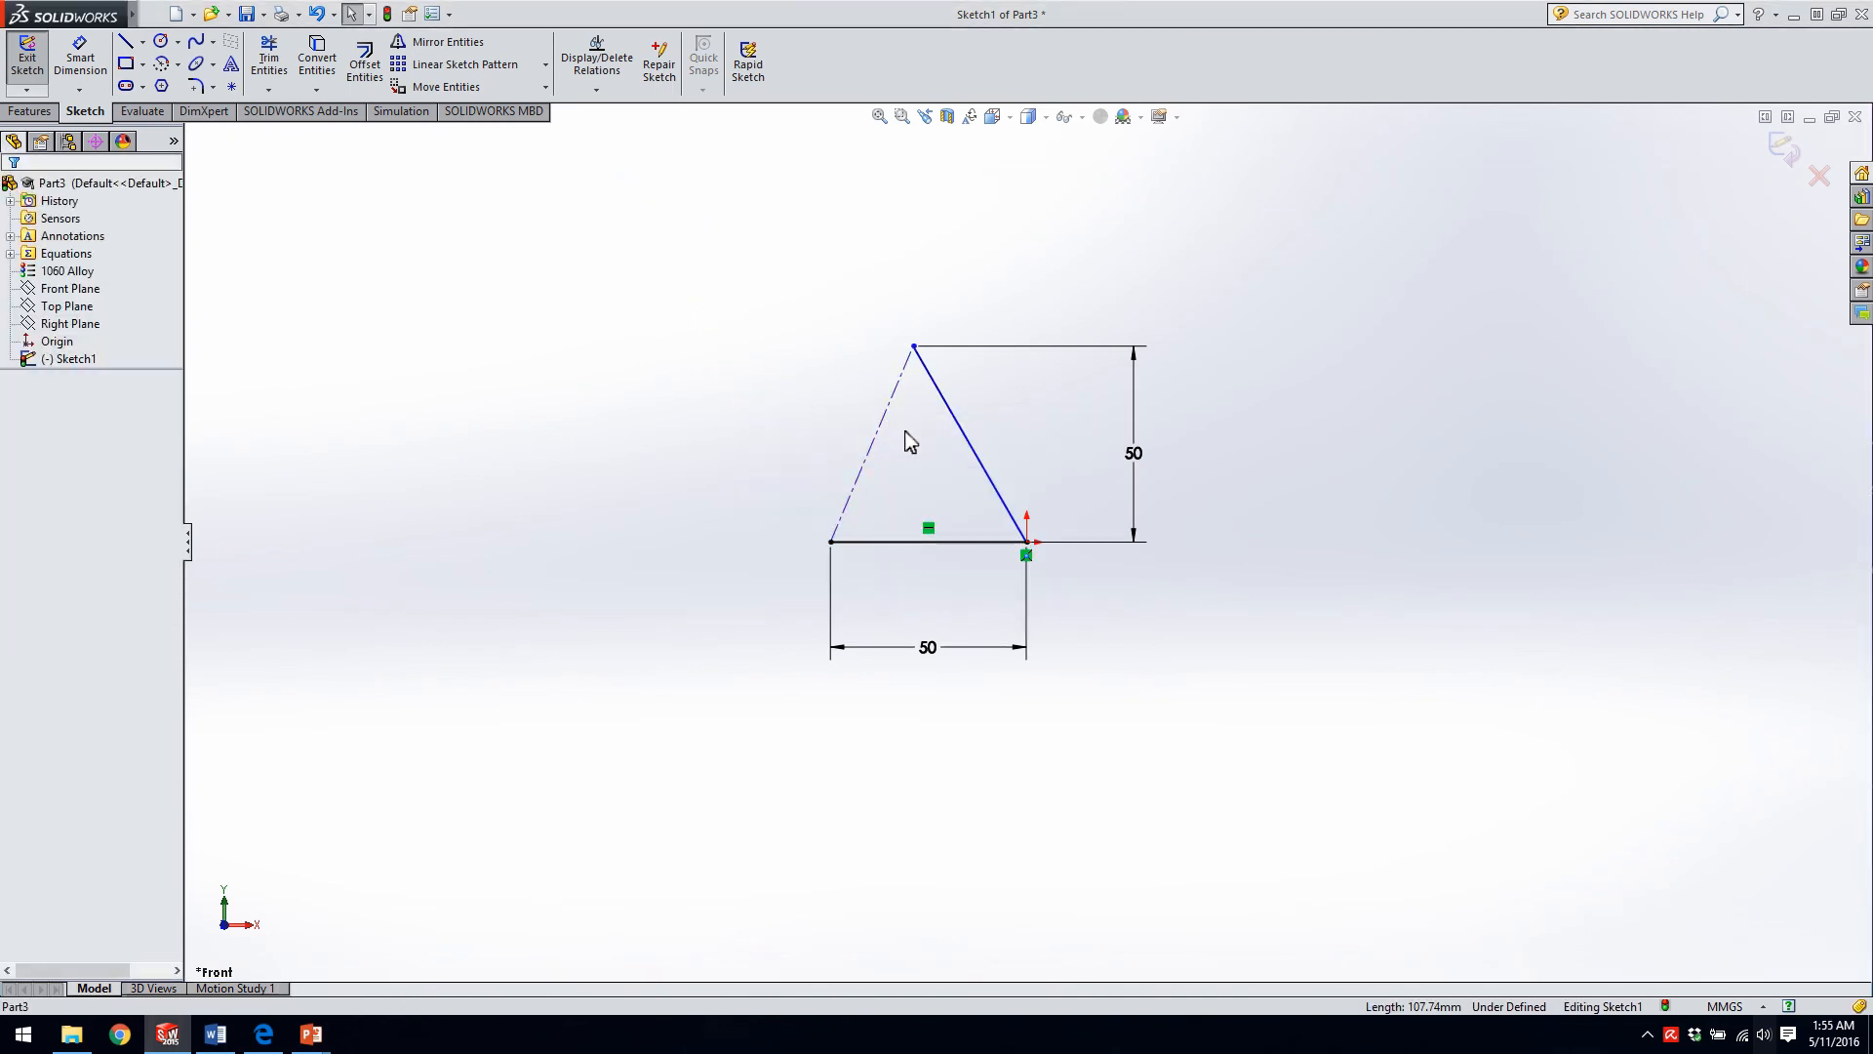
- Draw a tangent arc from the base line's left endpoint, curving outward and upward away from the profile
{"action": "left_click", "coordinate": [181, 66]}
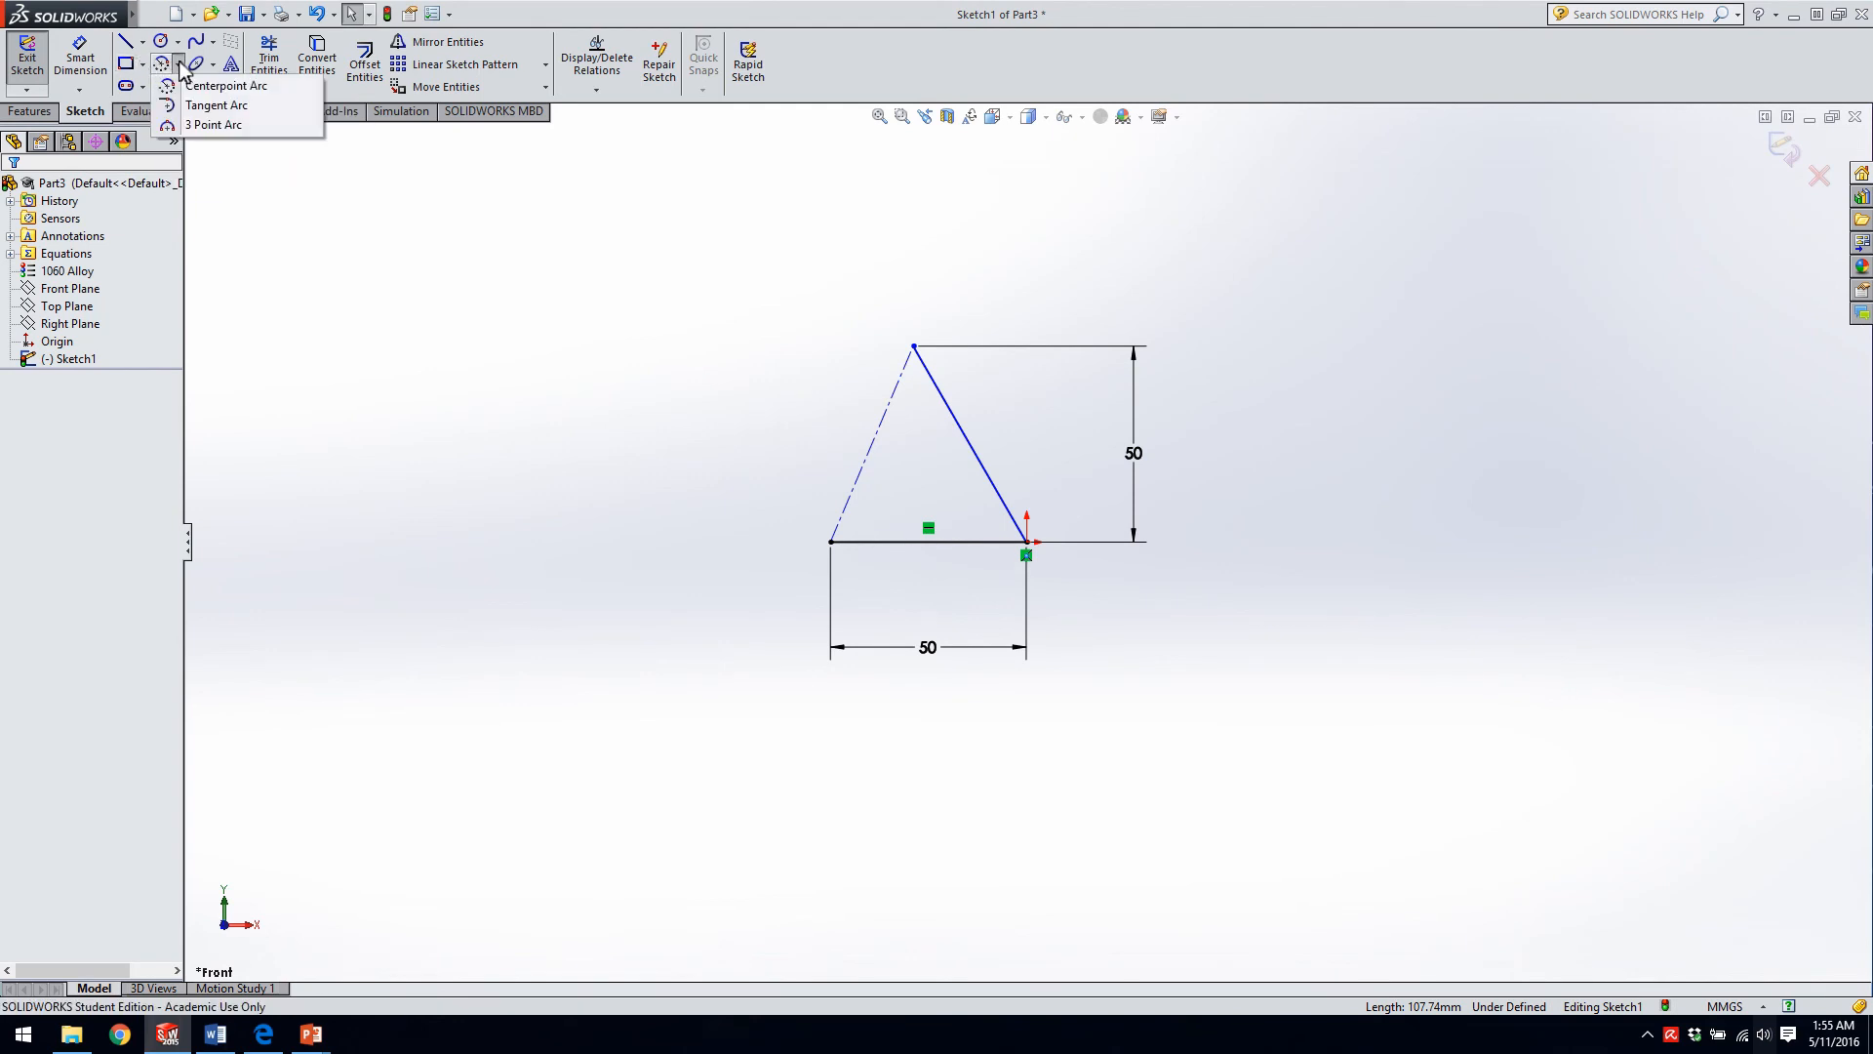
{"action": "left_click", "coordinate": [205, 105]}
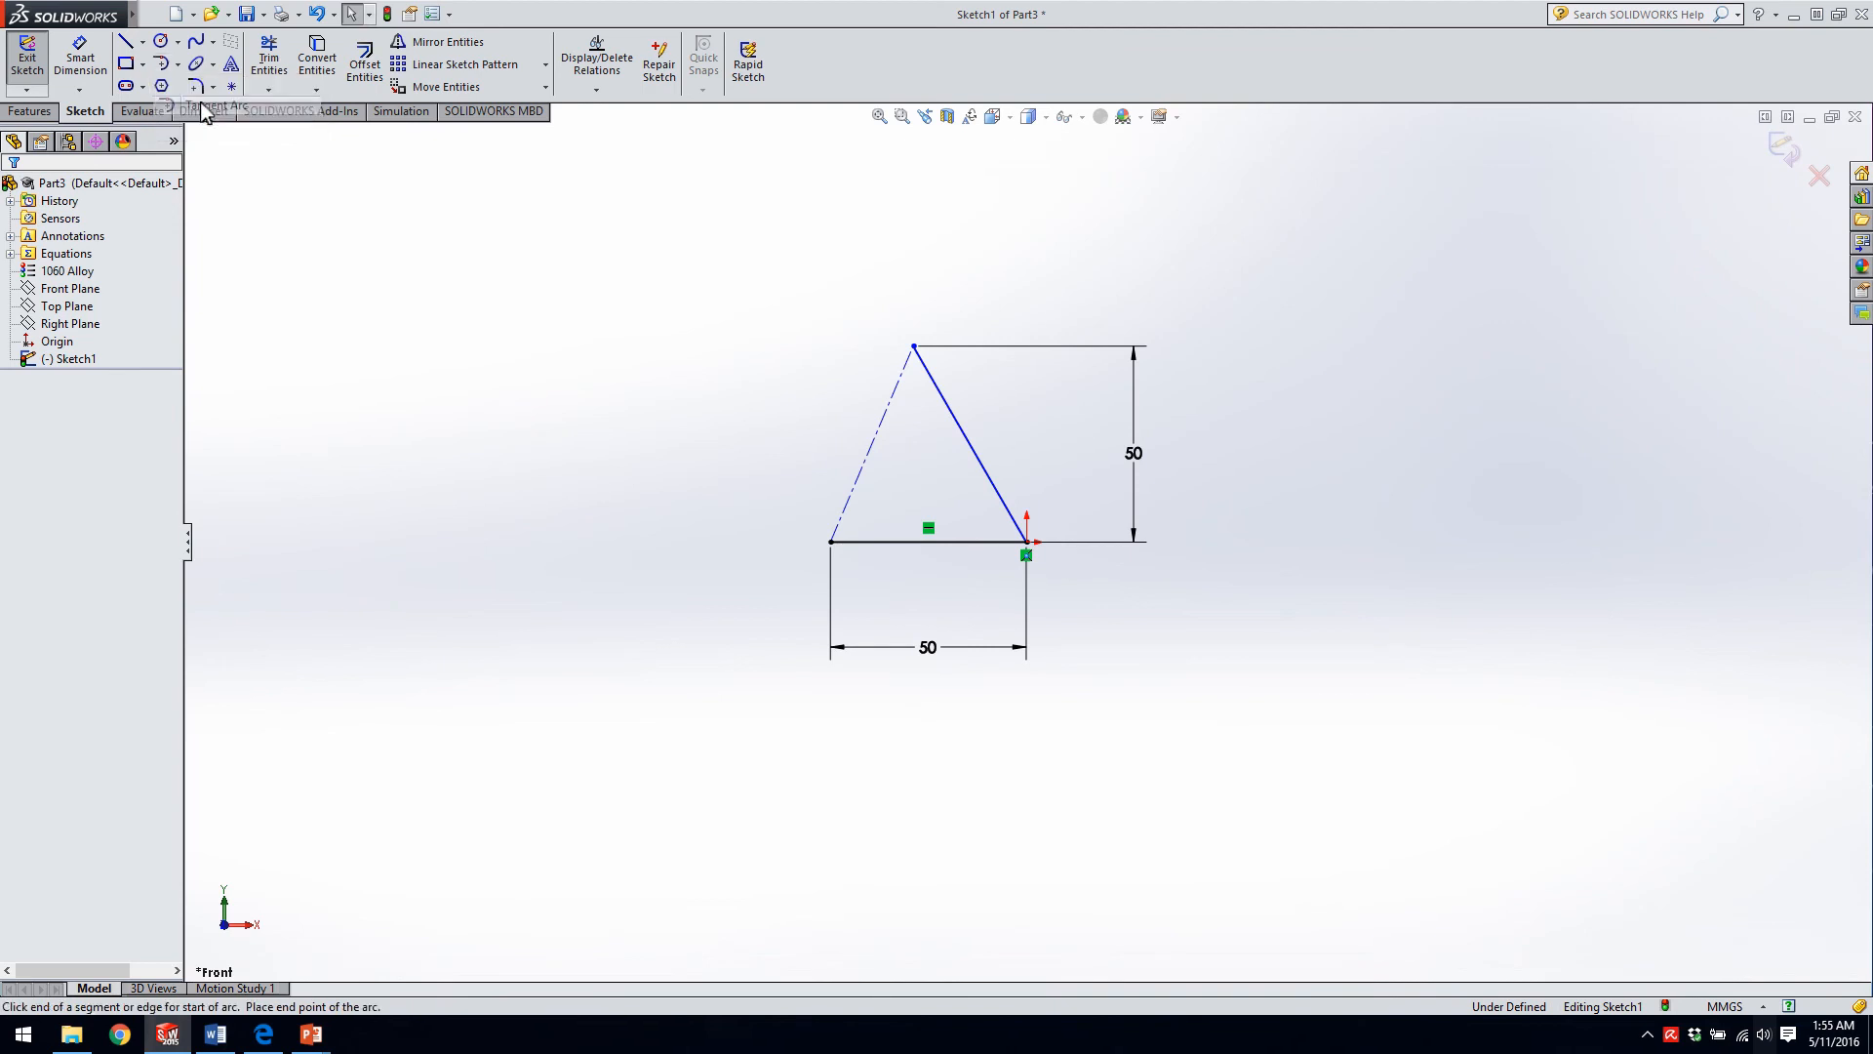
{"action": "left_click", "coordinate": [830, 543]}
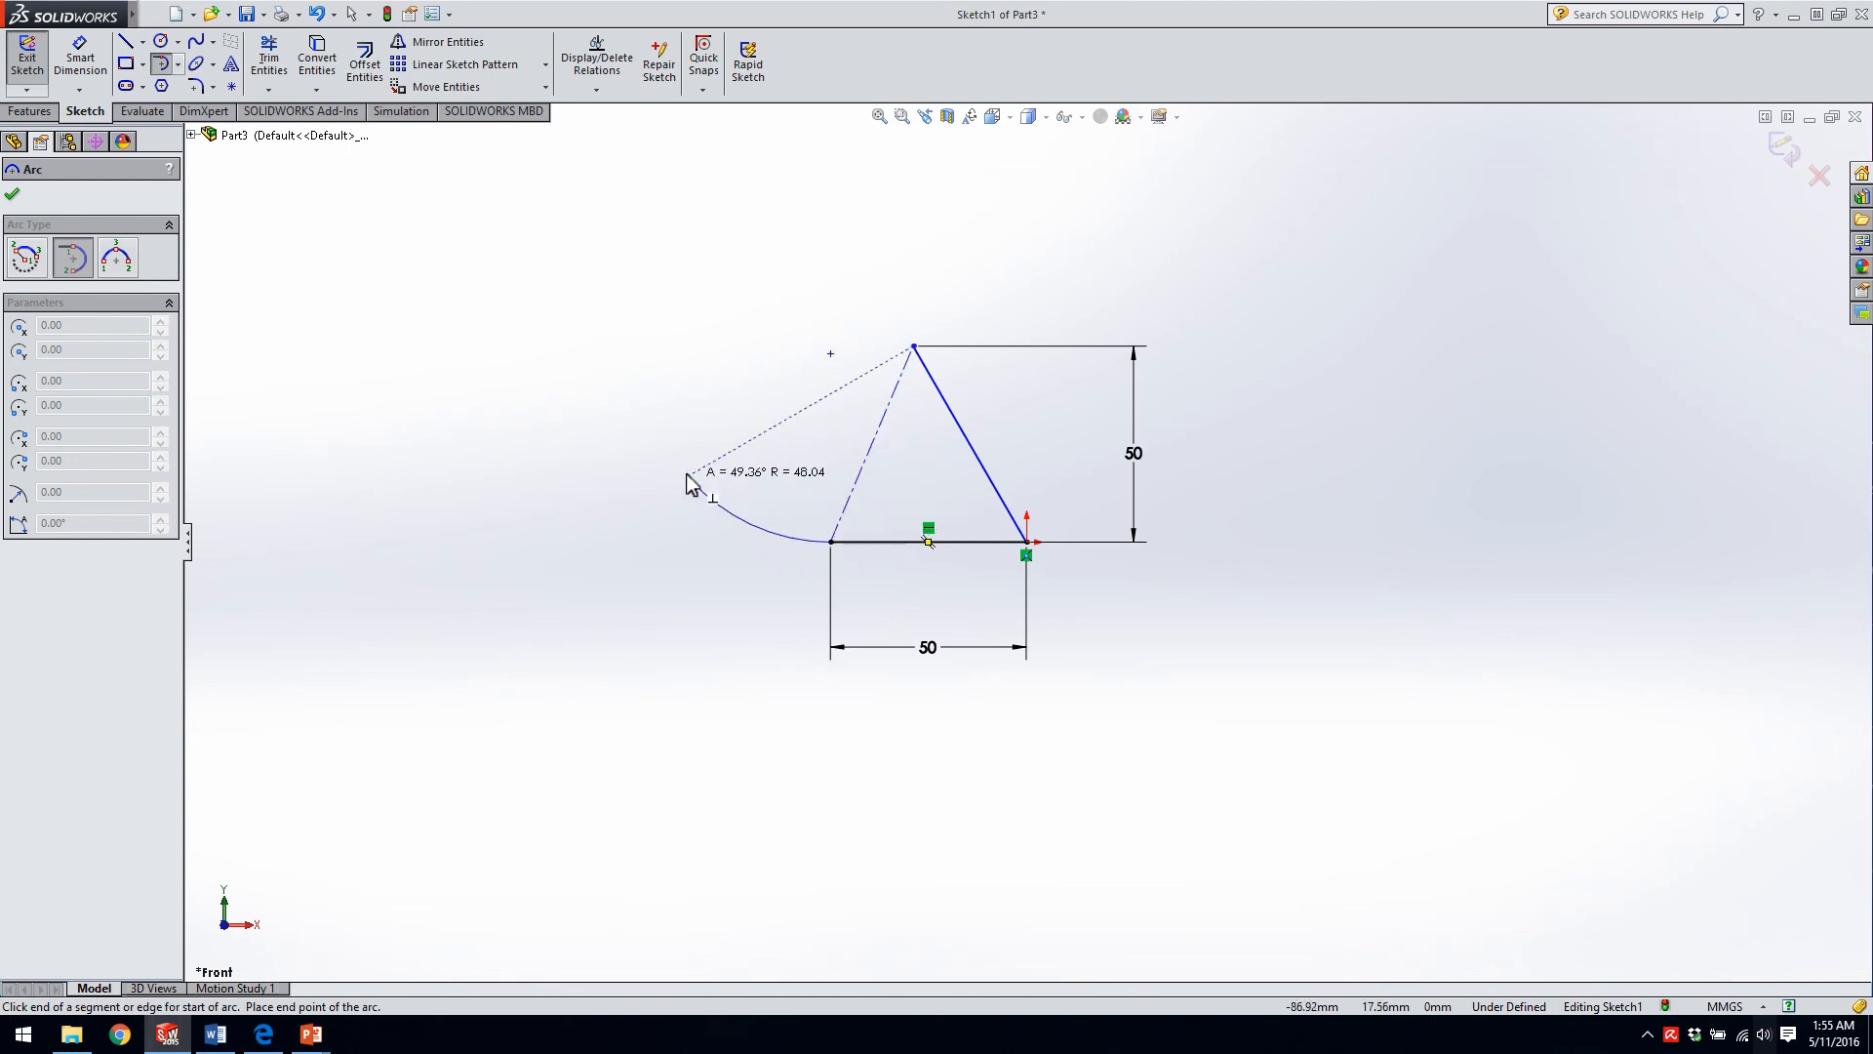
{"action": "left_click", "coordinate": [611, 445]}
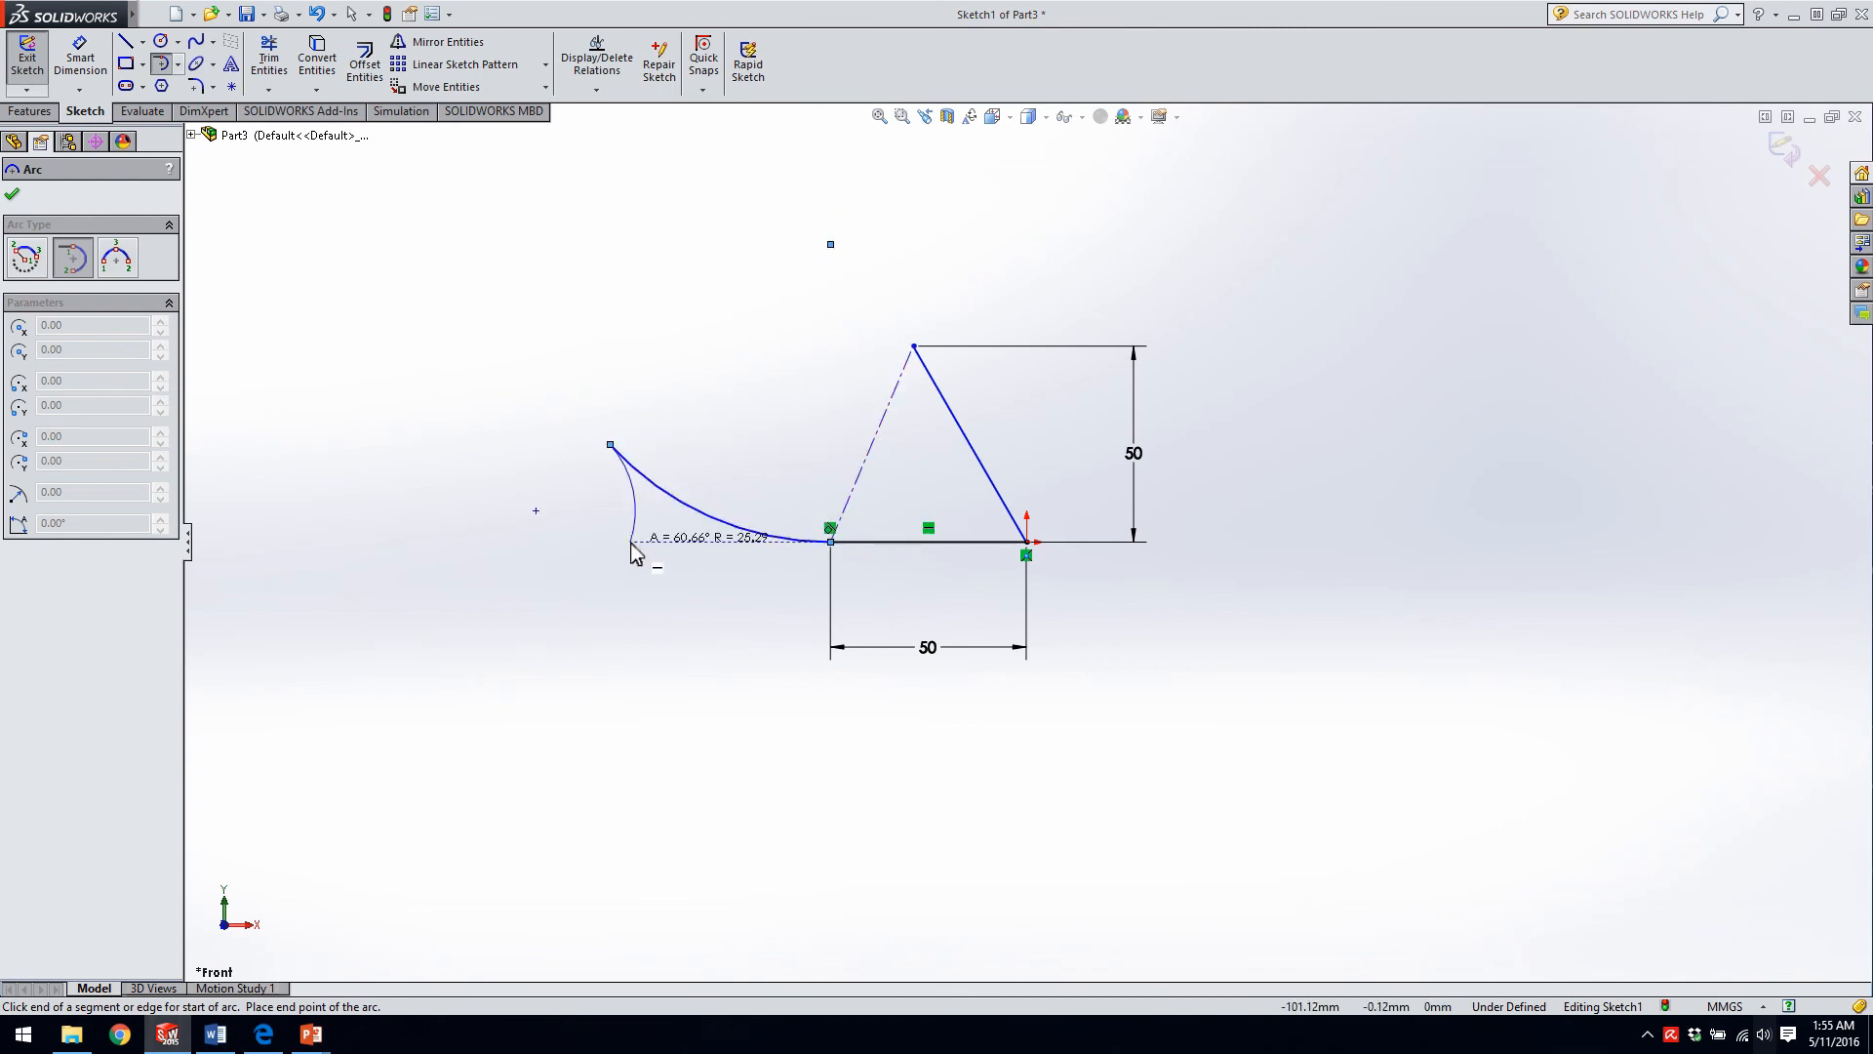
{"action": "key", "text": "Escape"}
- Dimension the radius of the tangent arc at the base line's left end as 50 mm
{"action": "right_click_drag", "start_coordinate": [722, 611], "coordinate": [707, 464]}
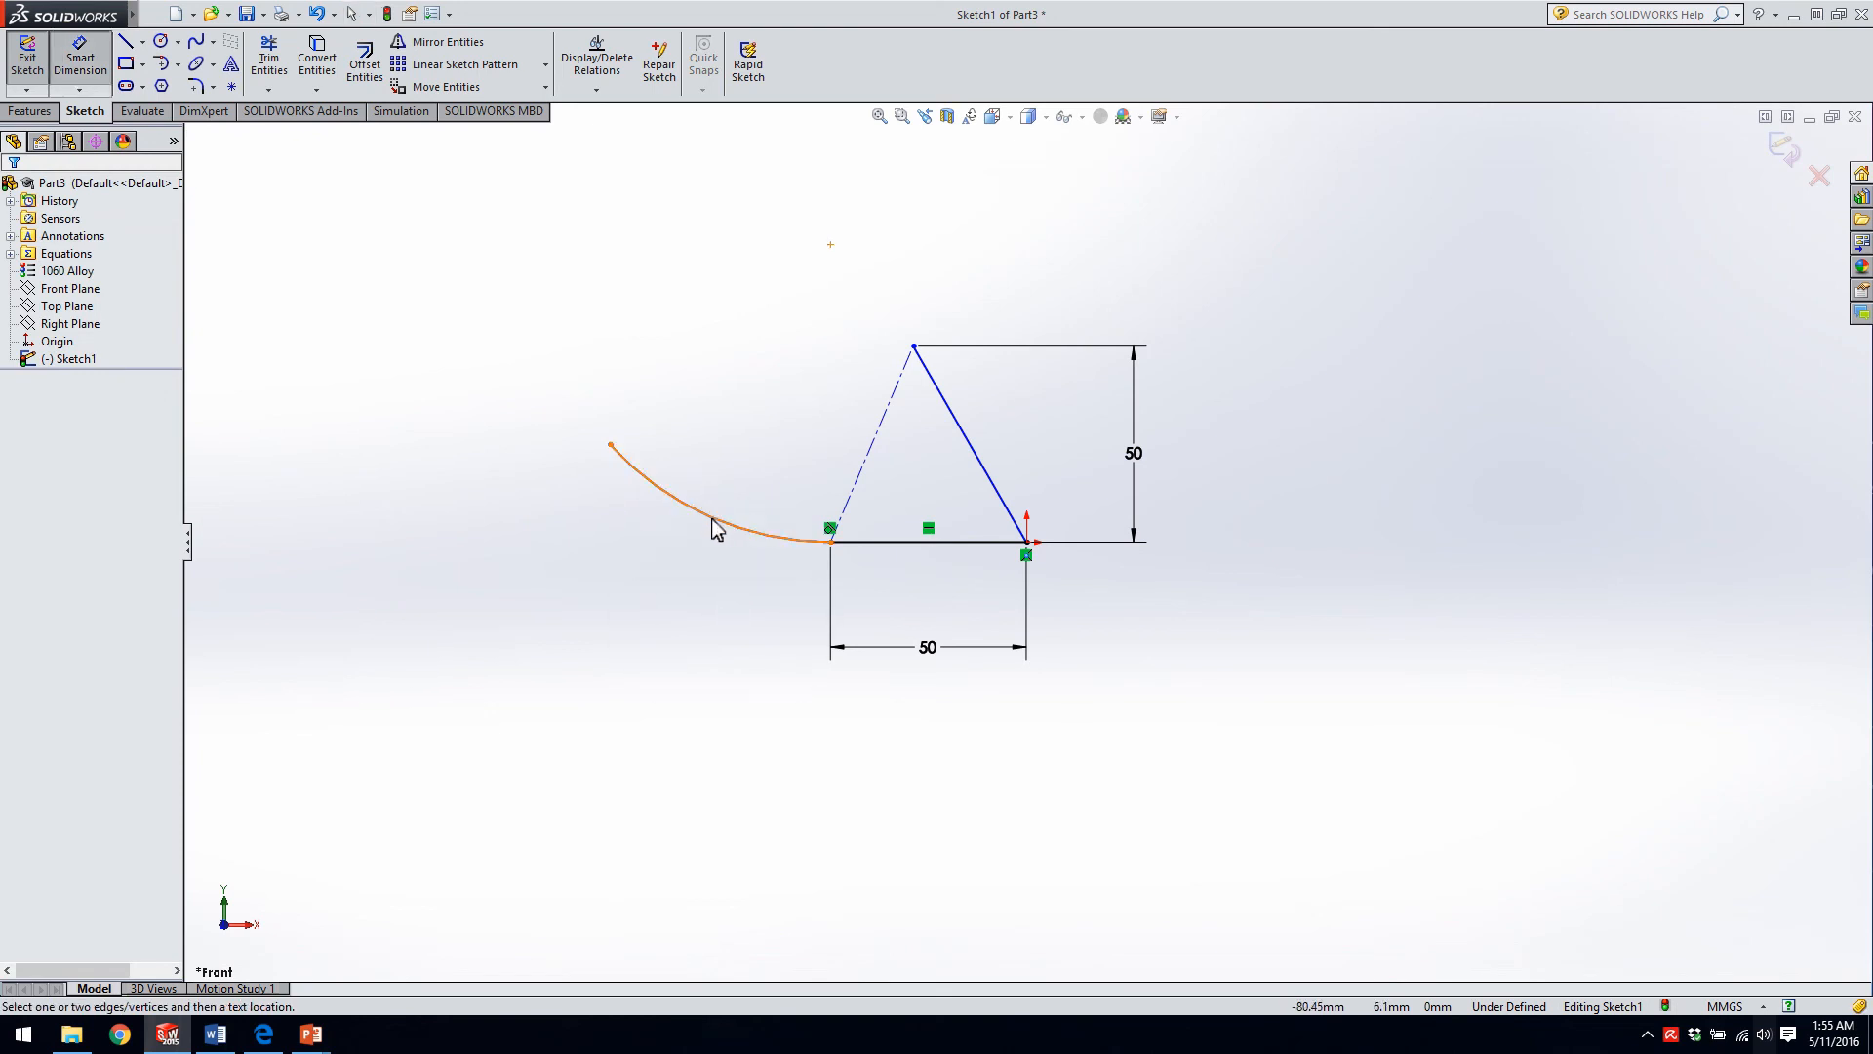
{"action": "left_click", "coordinate": [718, 528]}
{"action": "left_click", "coordinate": [734, 469]}
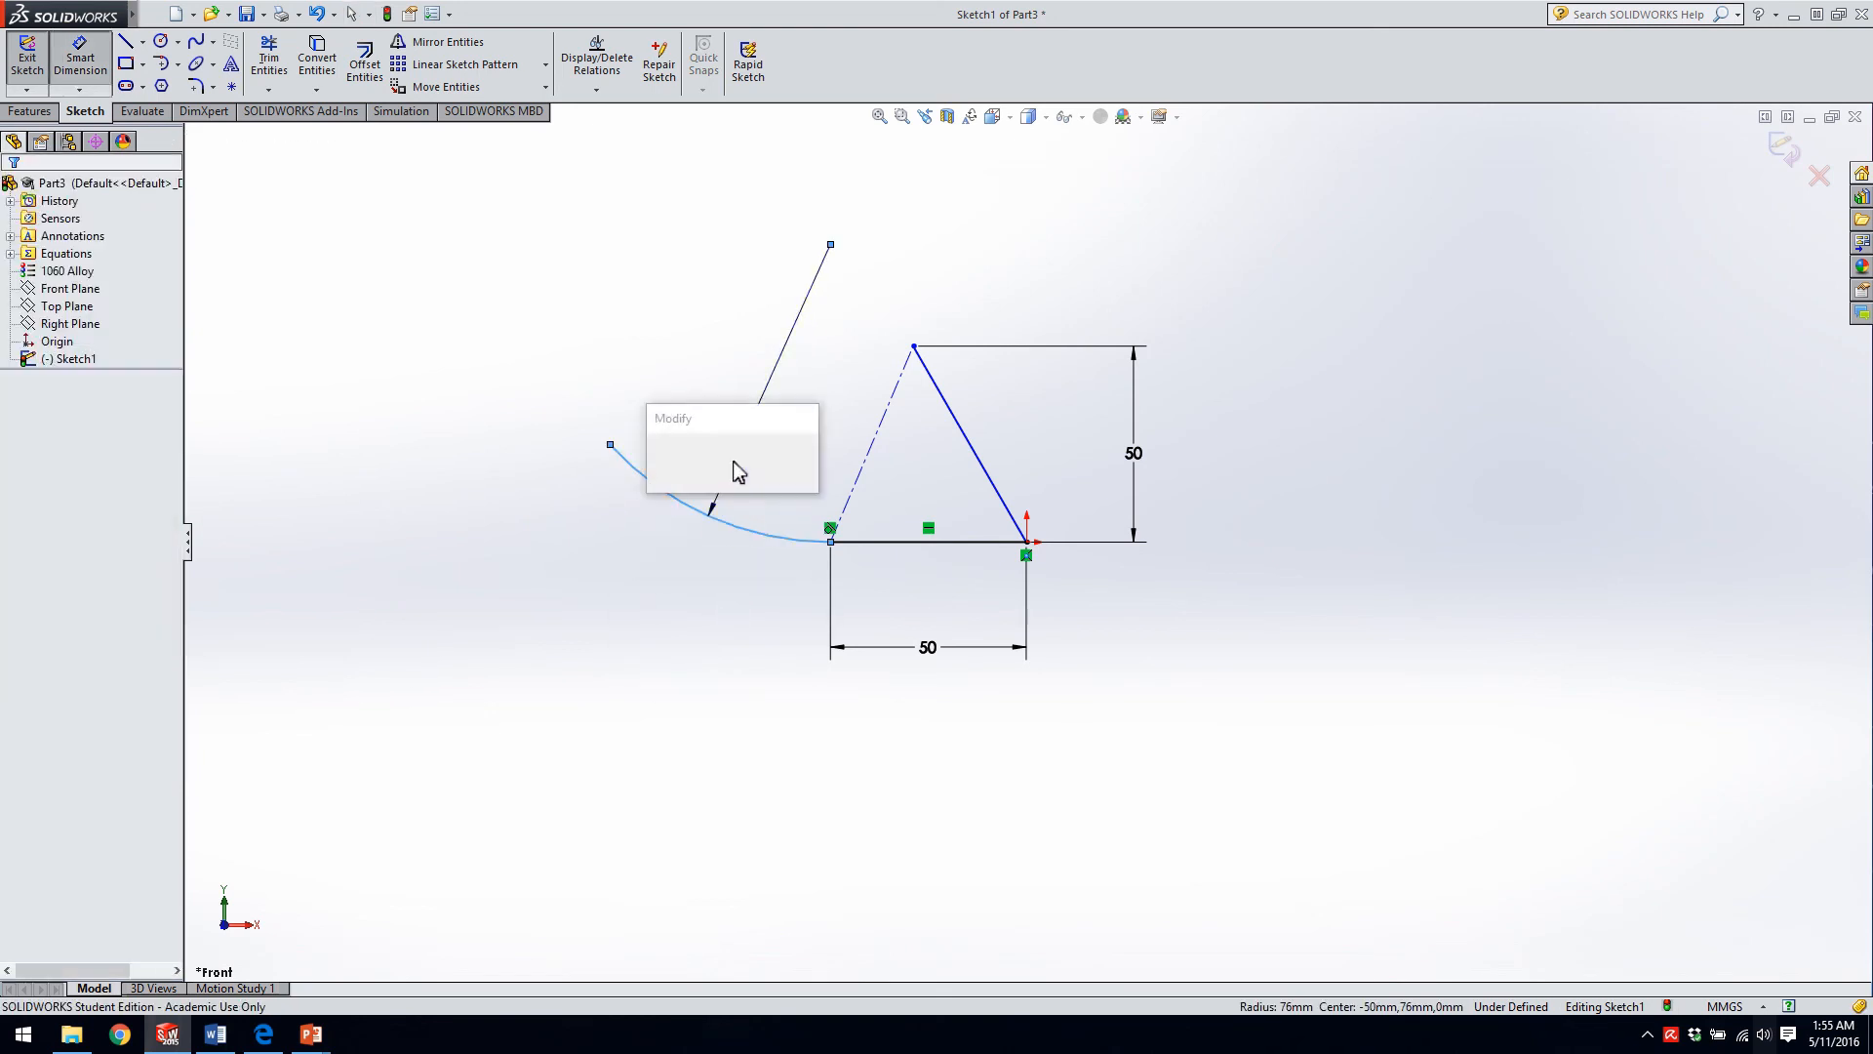
{"action": "type", "text": "50"}
{"action": "key", "text": "Return"}
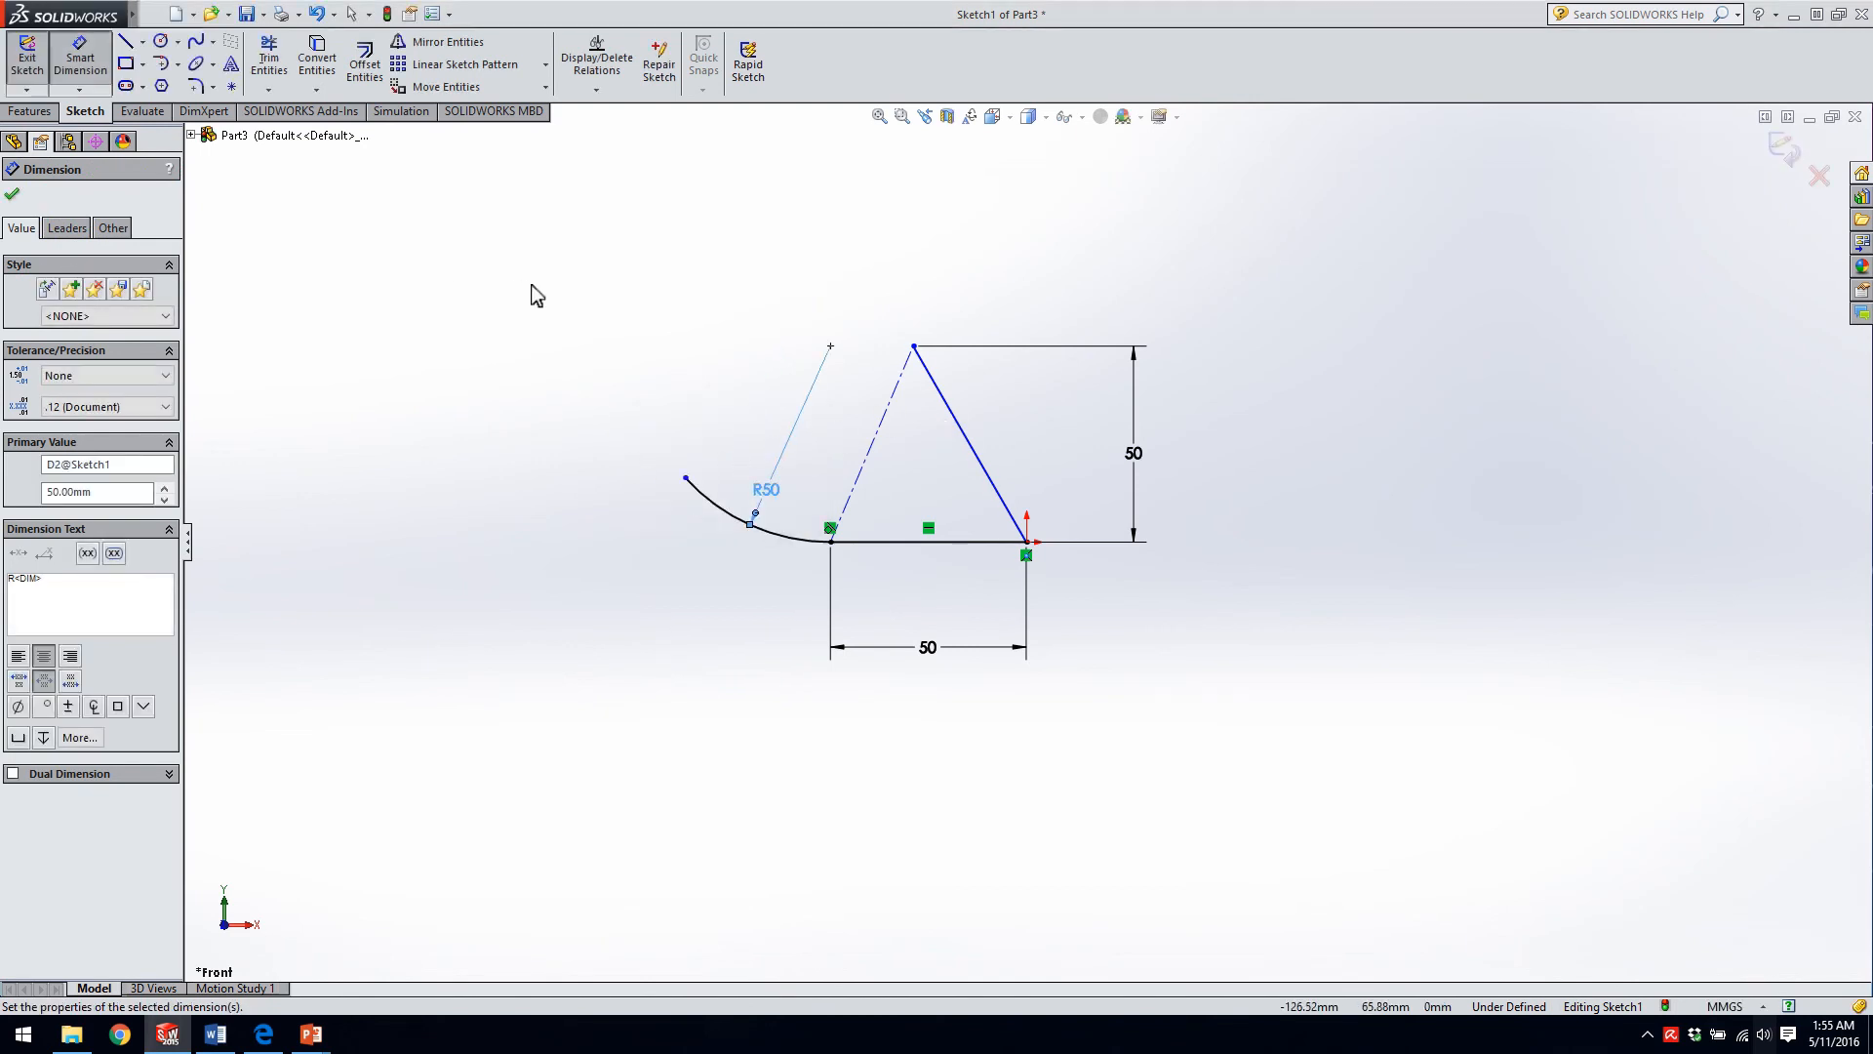
- Draw a center rectangle about 82 mm wide and 36 mm high, centred on the profile's upper vertex
{"action": "left_click", "coordinate": [152, 15]}
{"action": "left_click", "coordinate": [152, 16]}
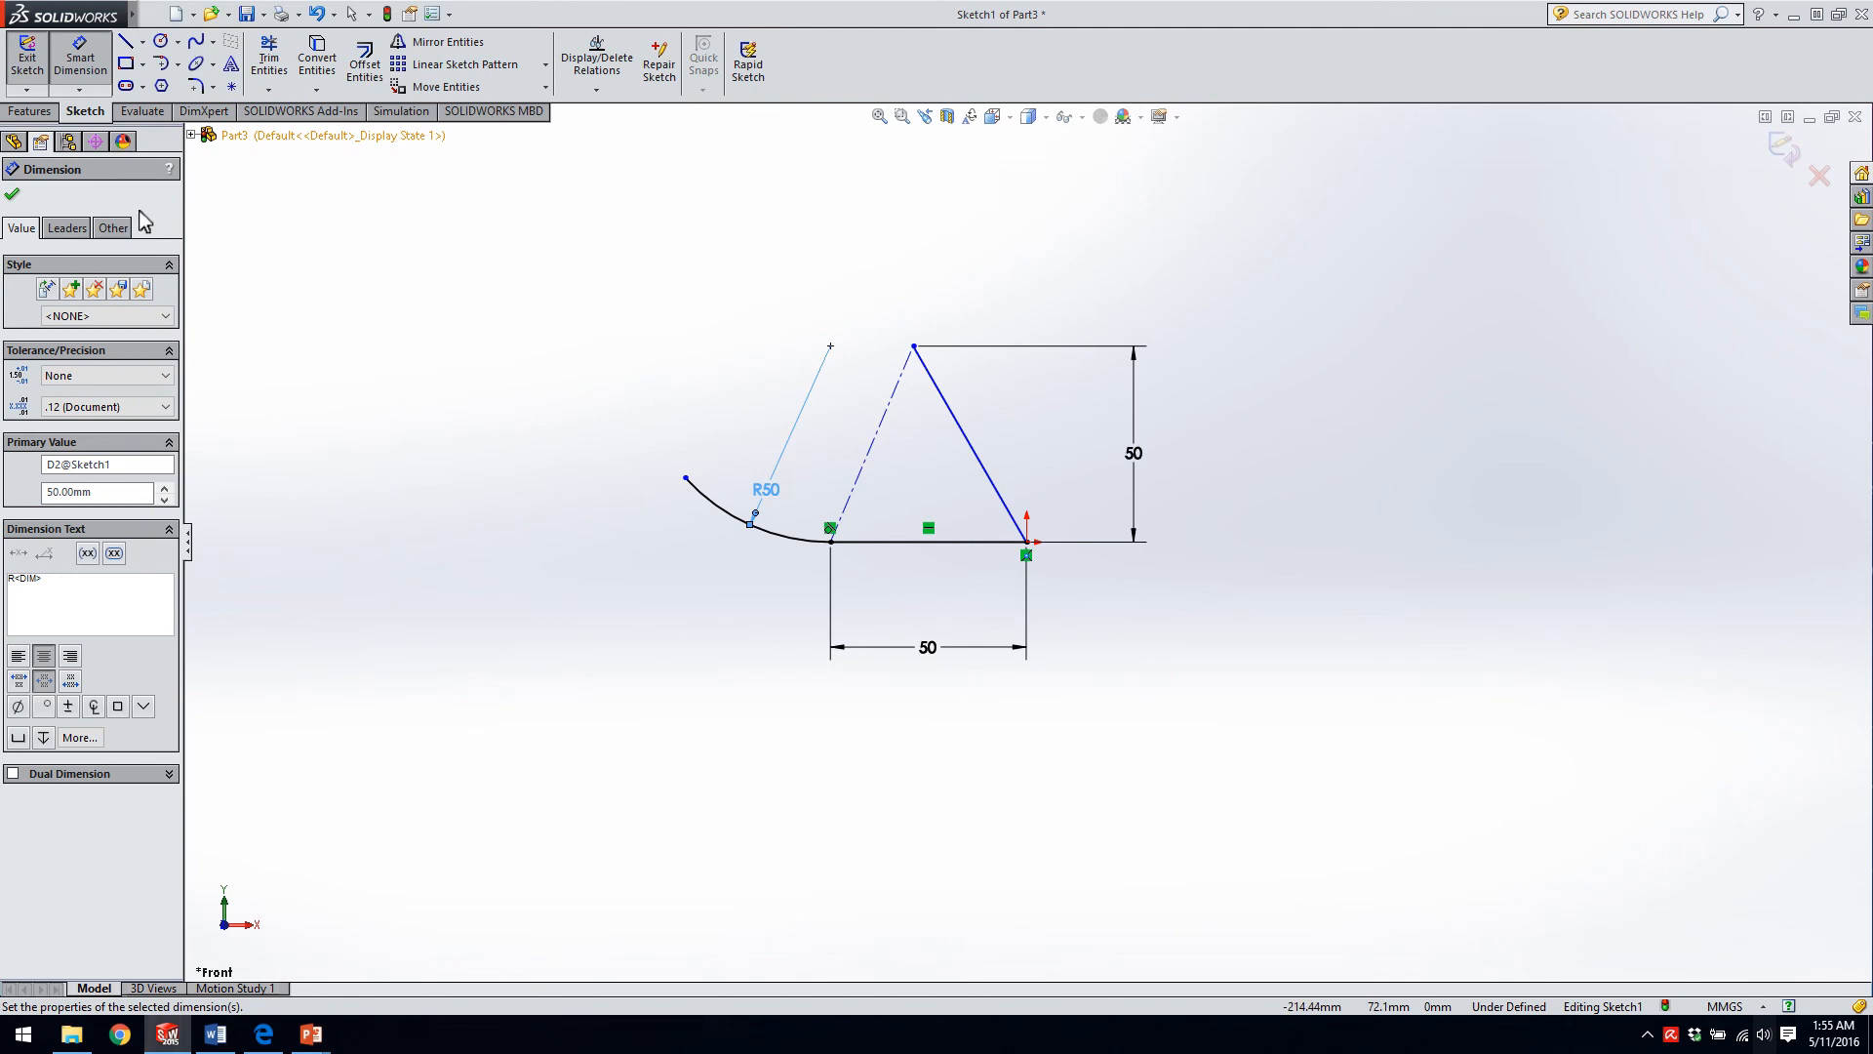
{"action": "left_click", "coordinate": [144, 65]}
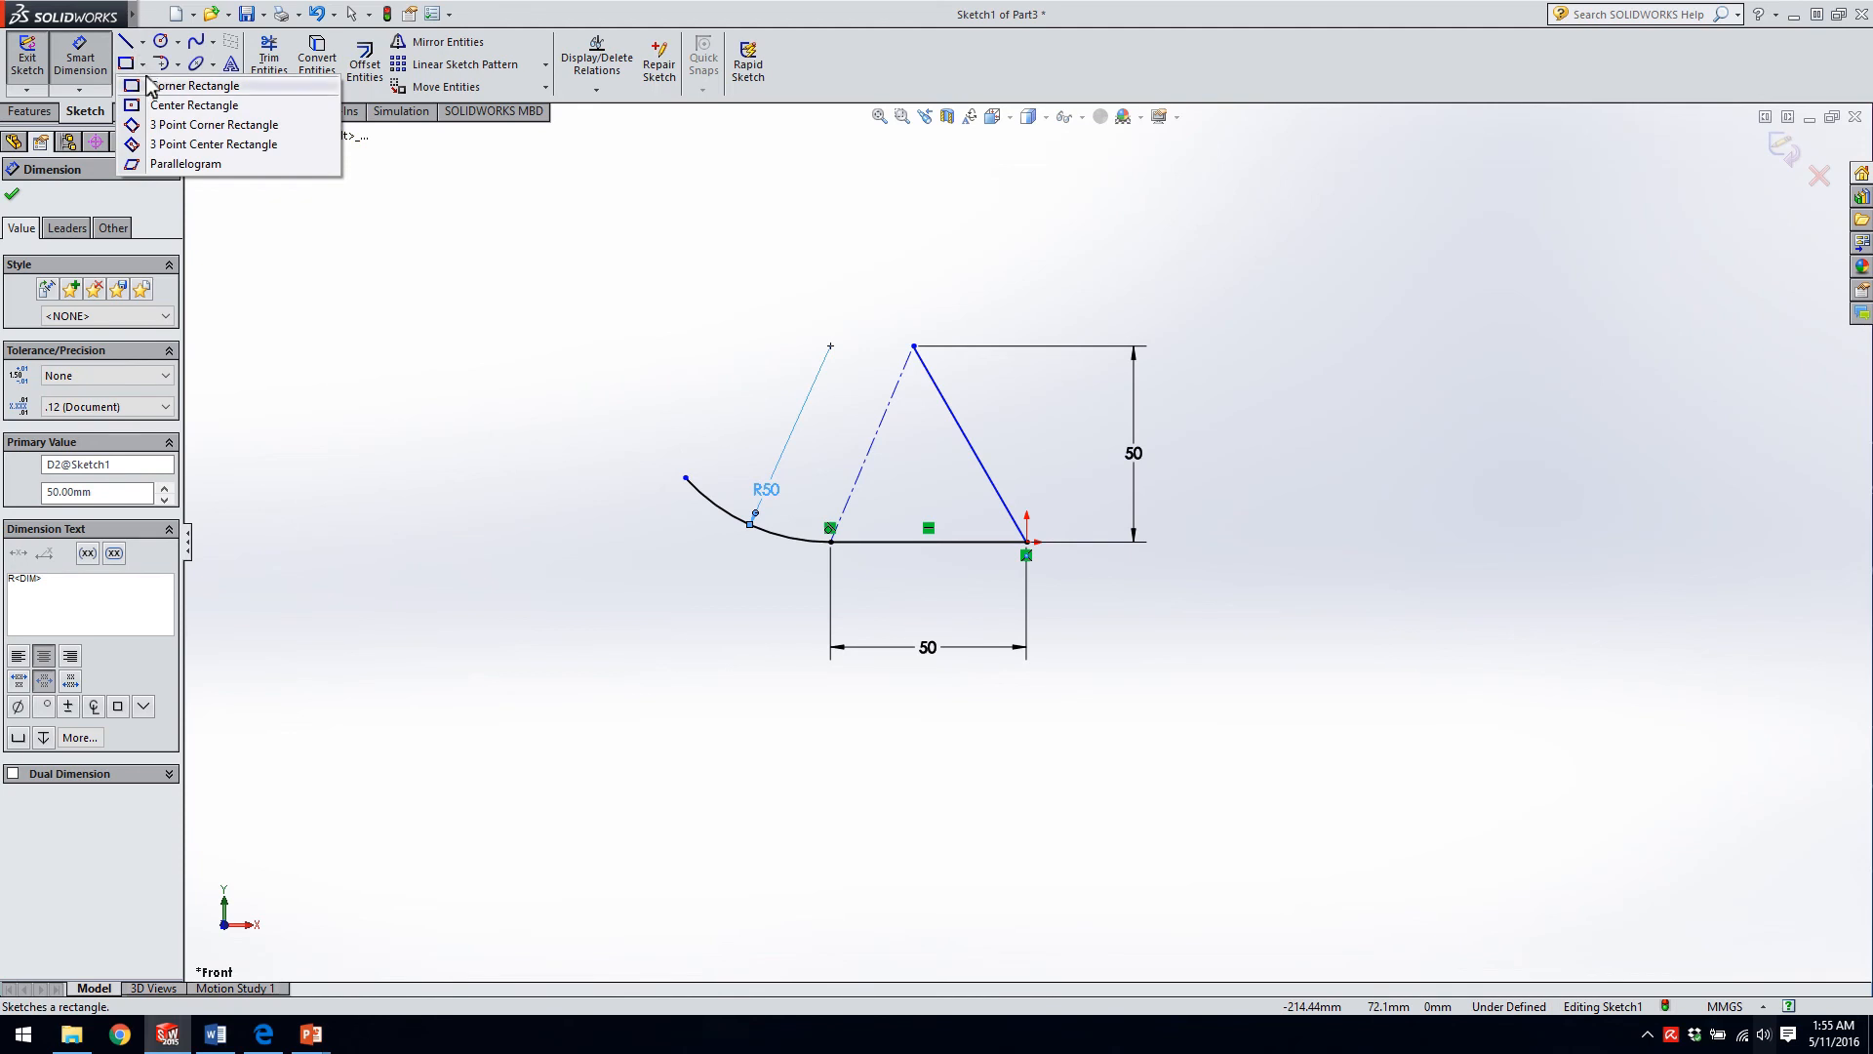
{"action": "left_click", "coordinate": [206, 106]}
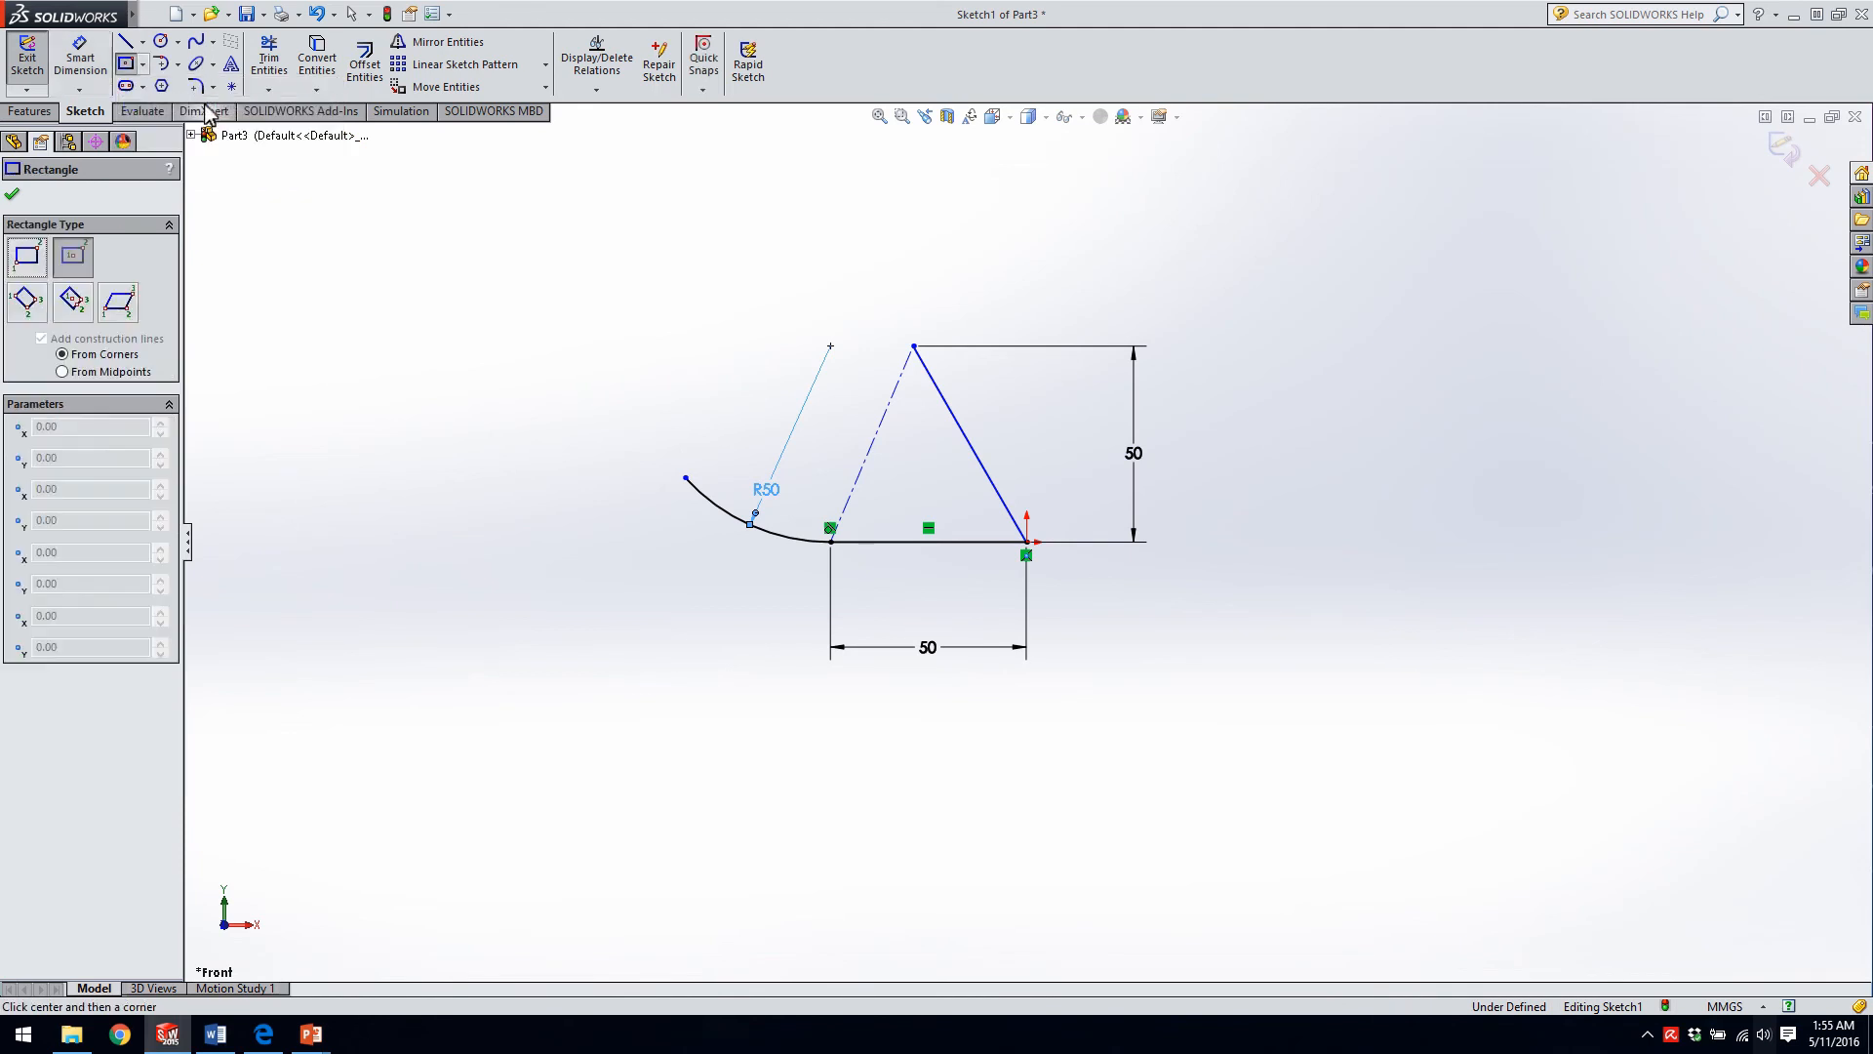
{"action": "left_click", "coordinate": [913, 346]}
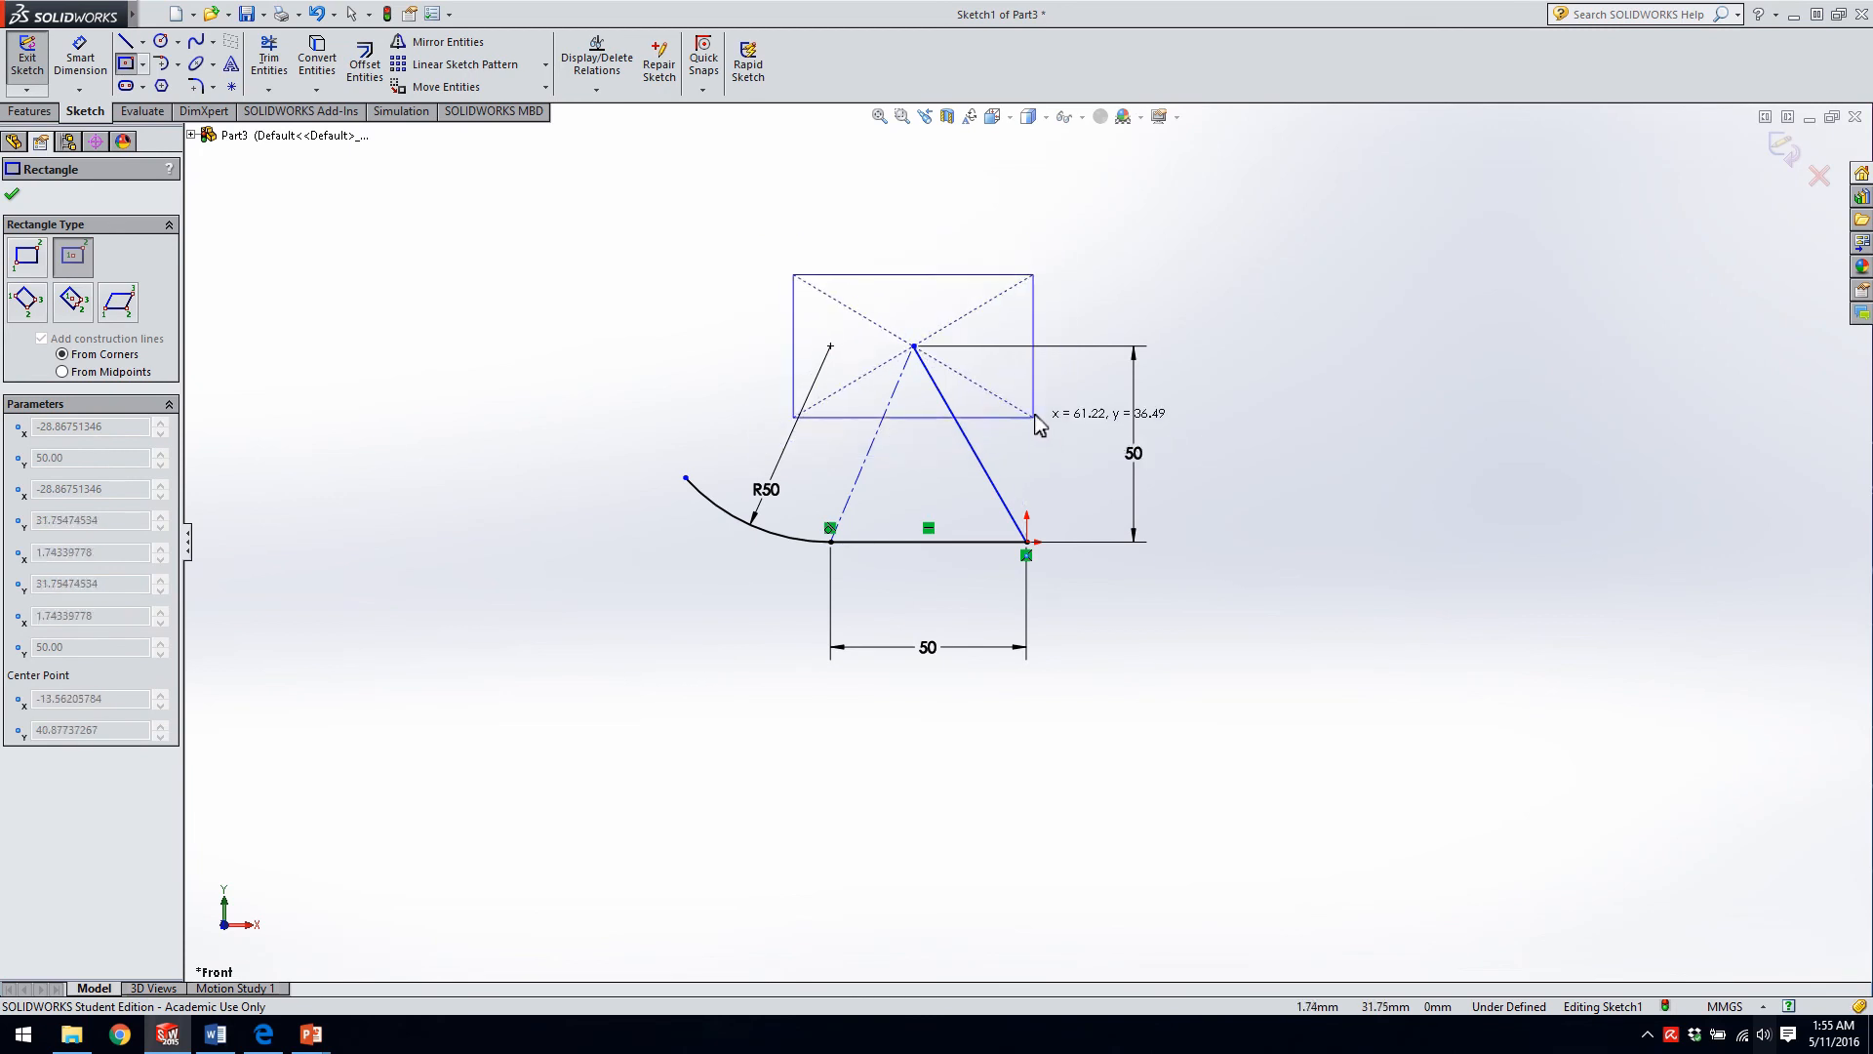
{"action": "left_click", "coordinate": [1075, 418]}
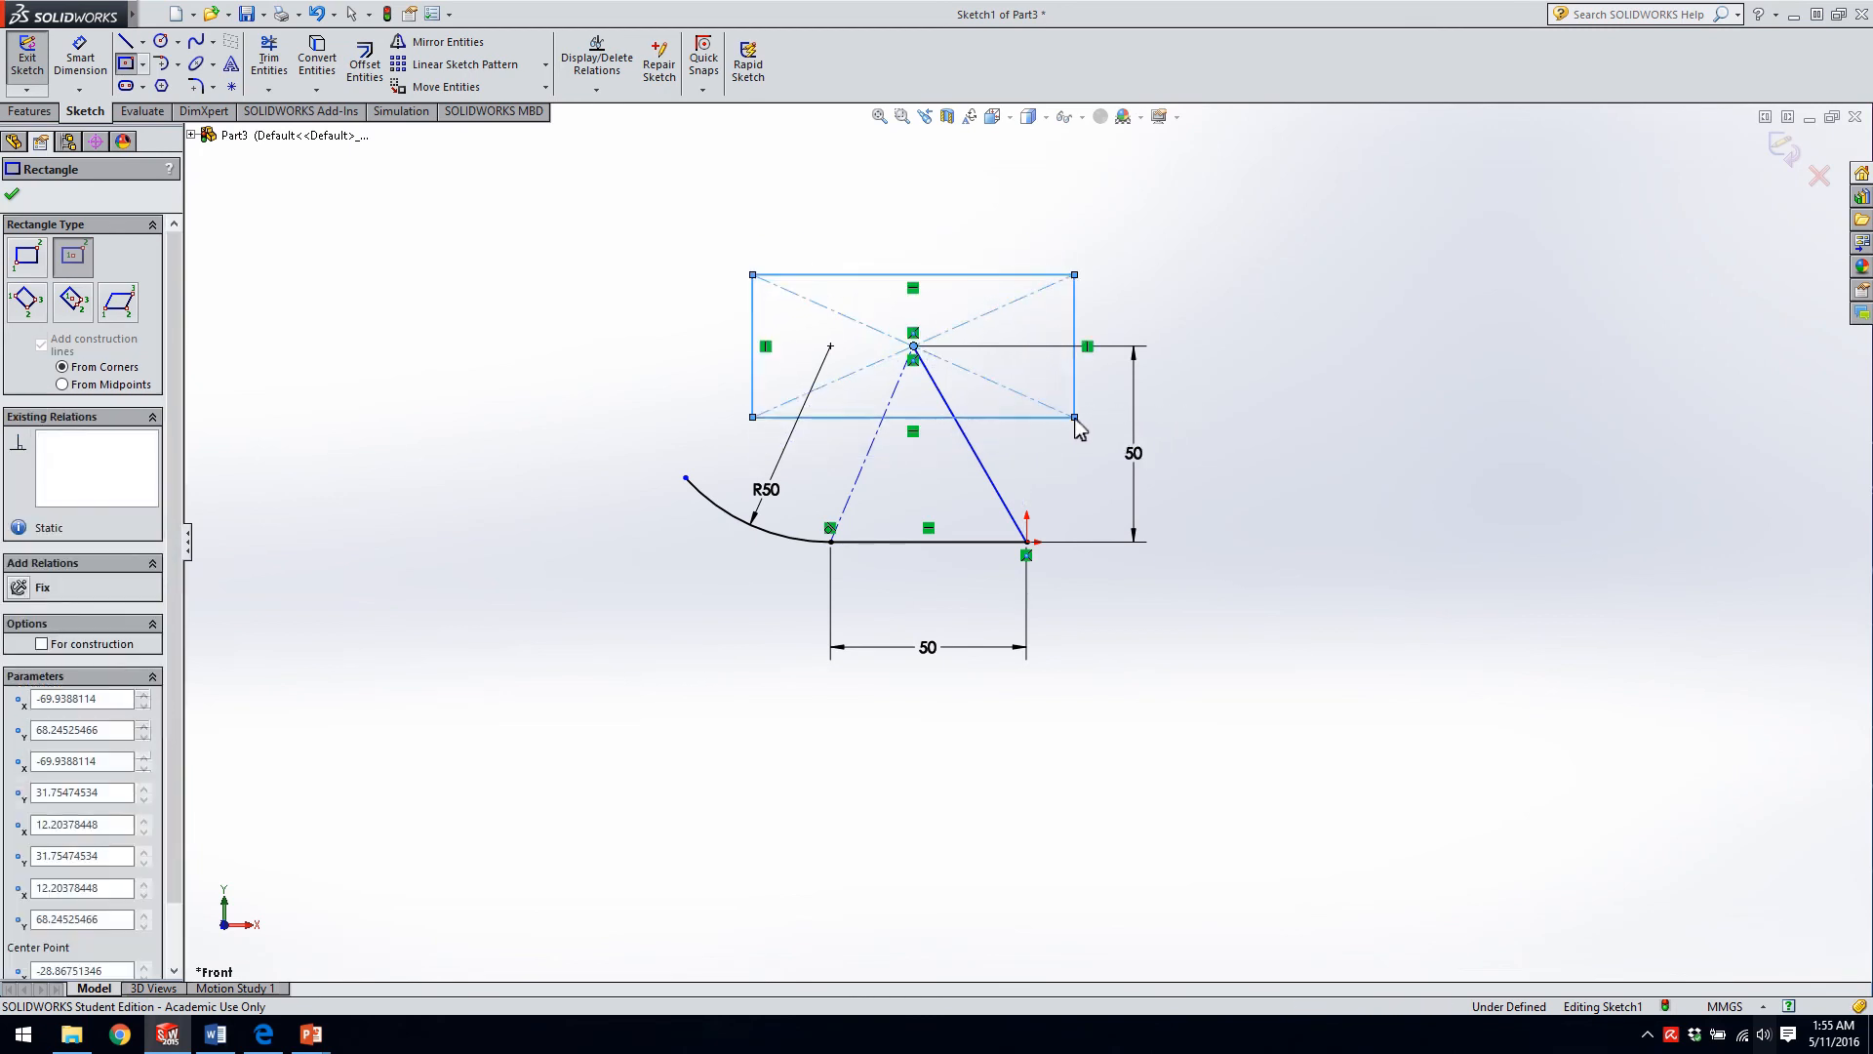
{"action": "key", "text": "Escape"}
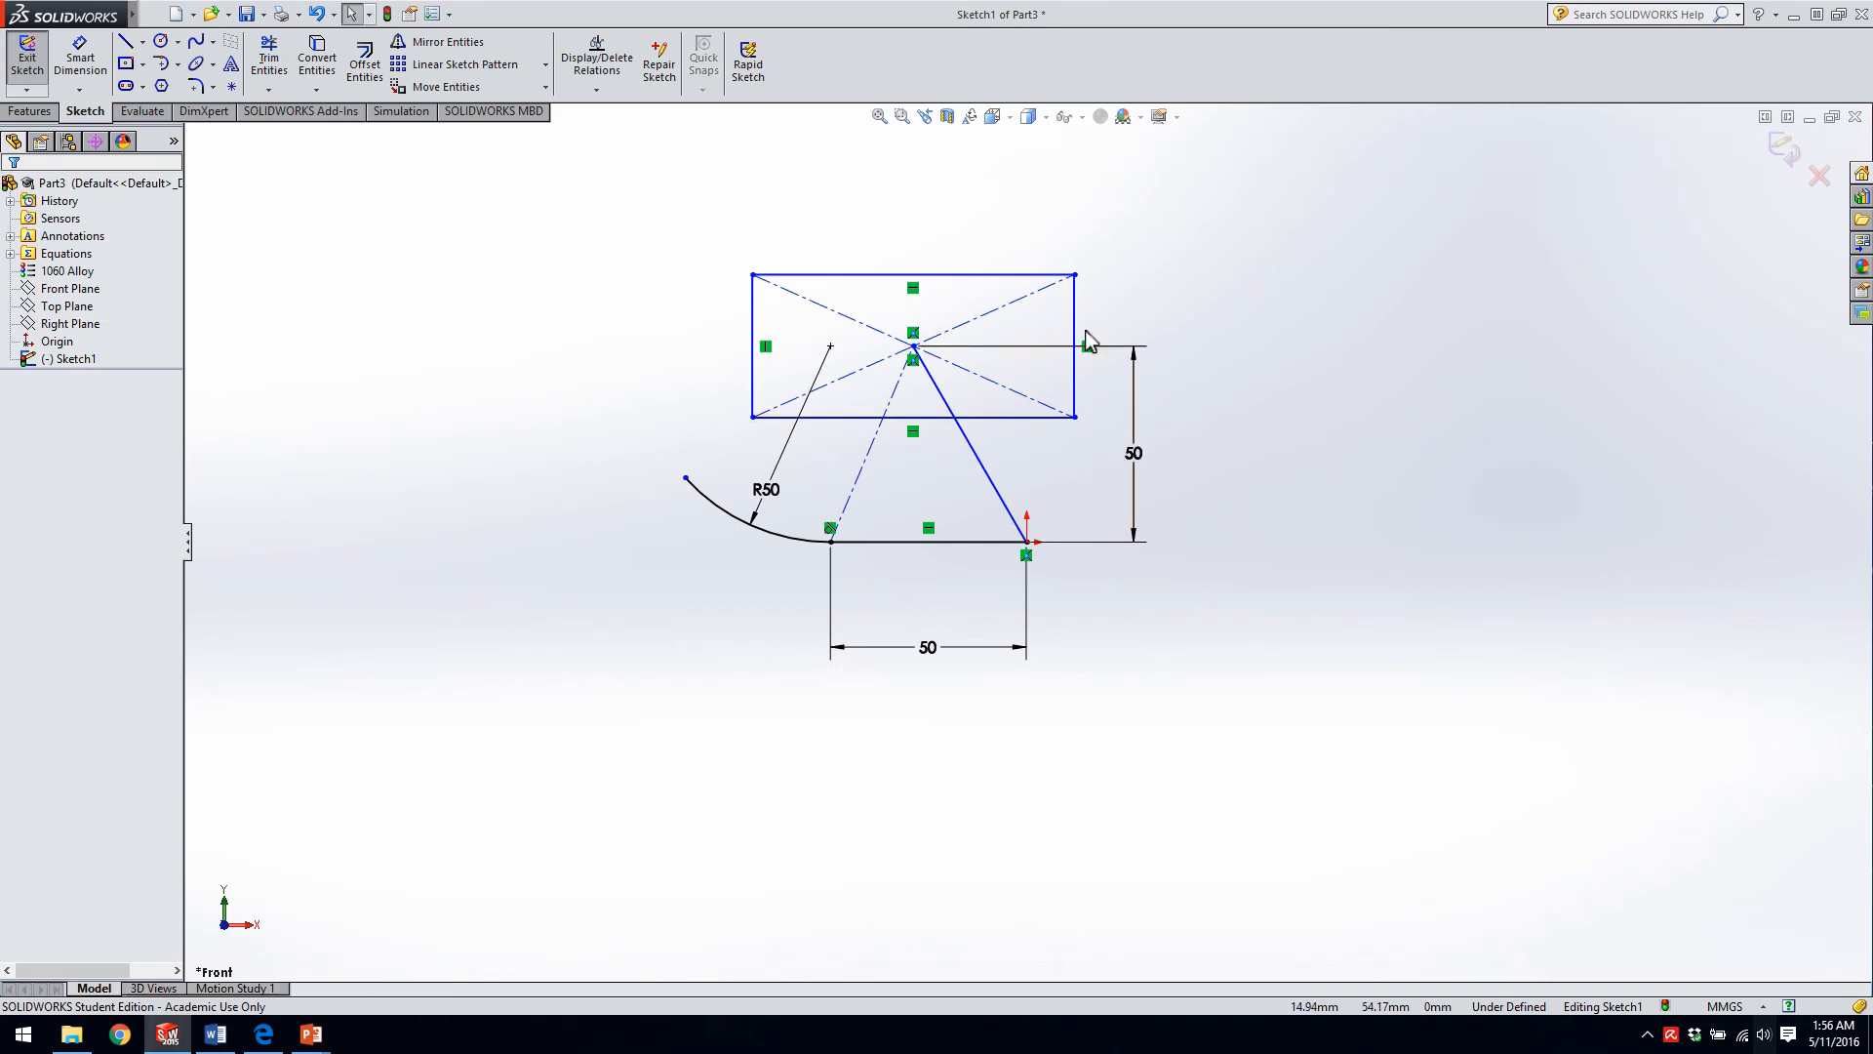
{"action": "left_click", "coordinate": [160, 43]}
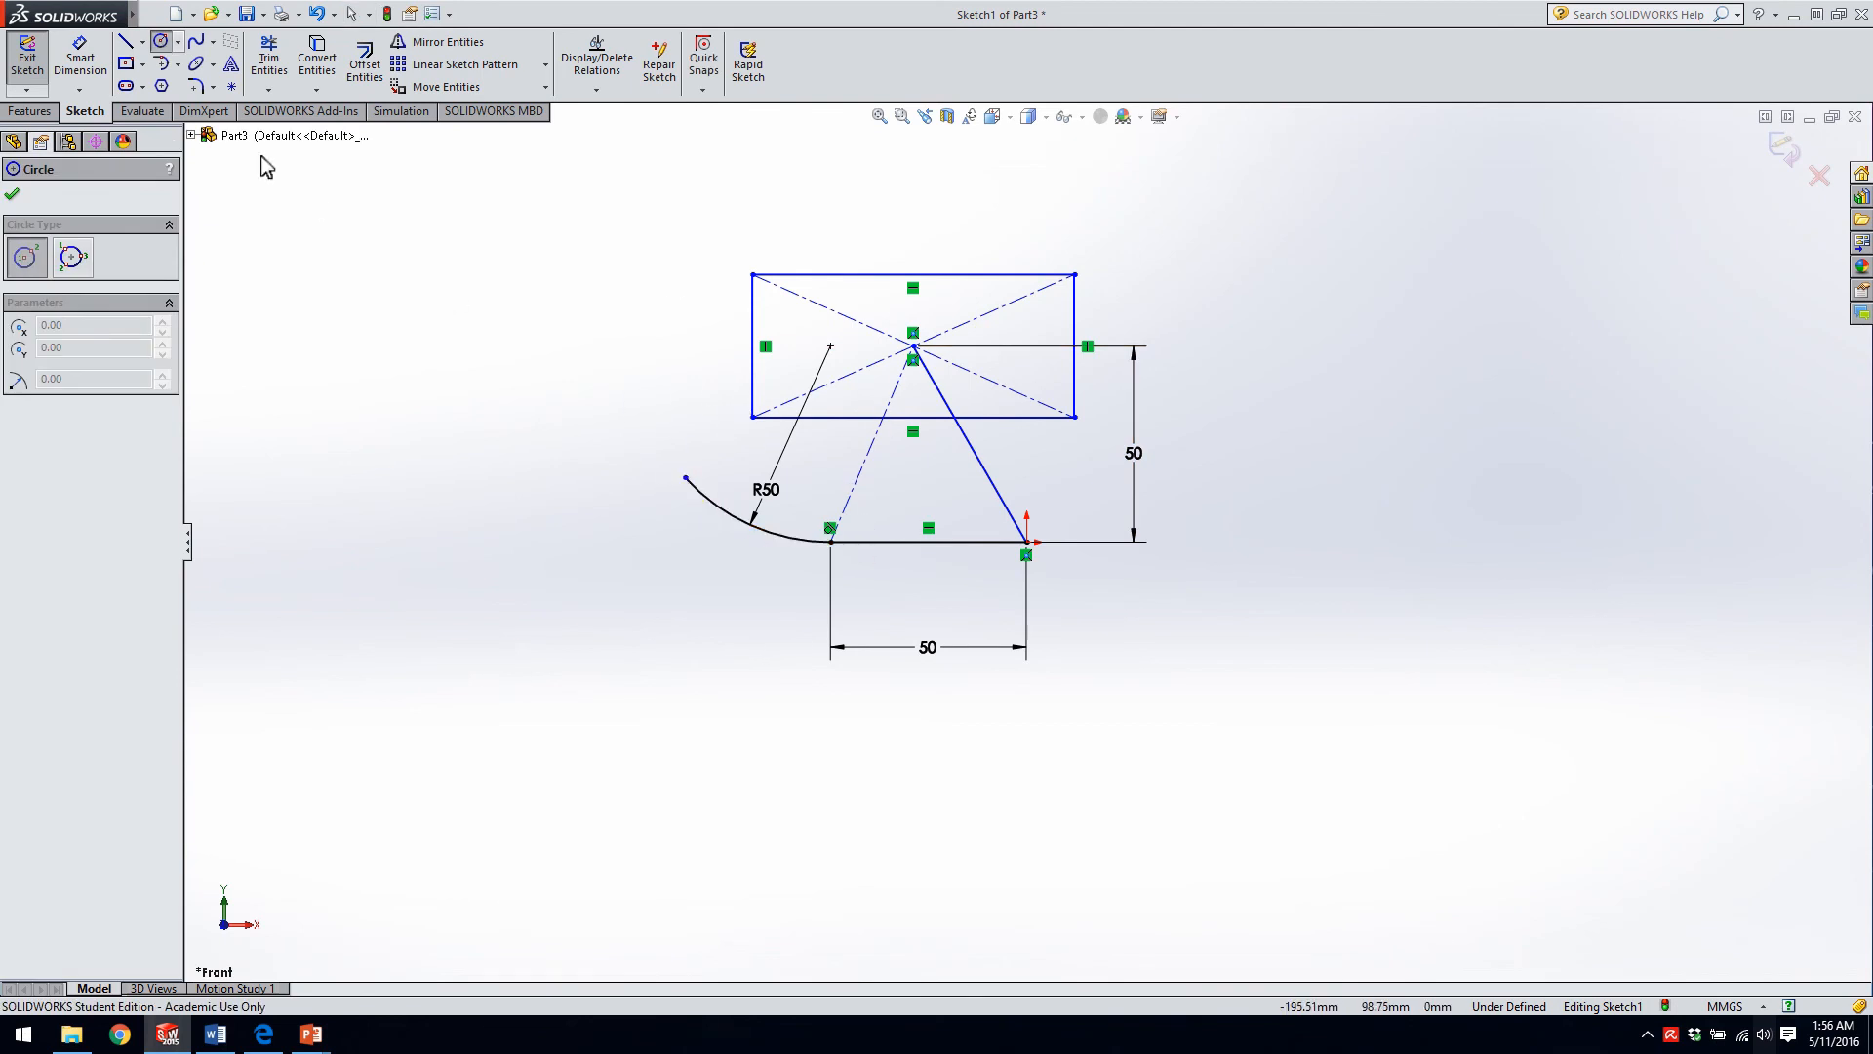
{"action": "left_click", "coordinate": [178, 42]}
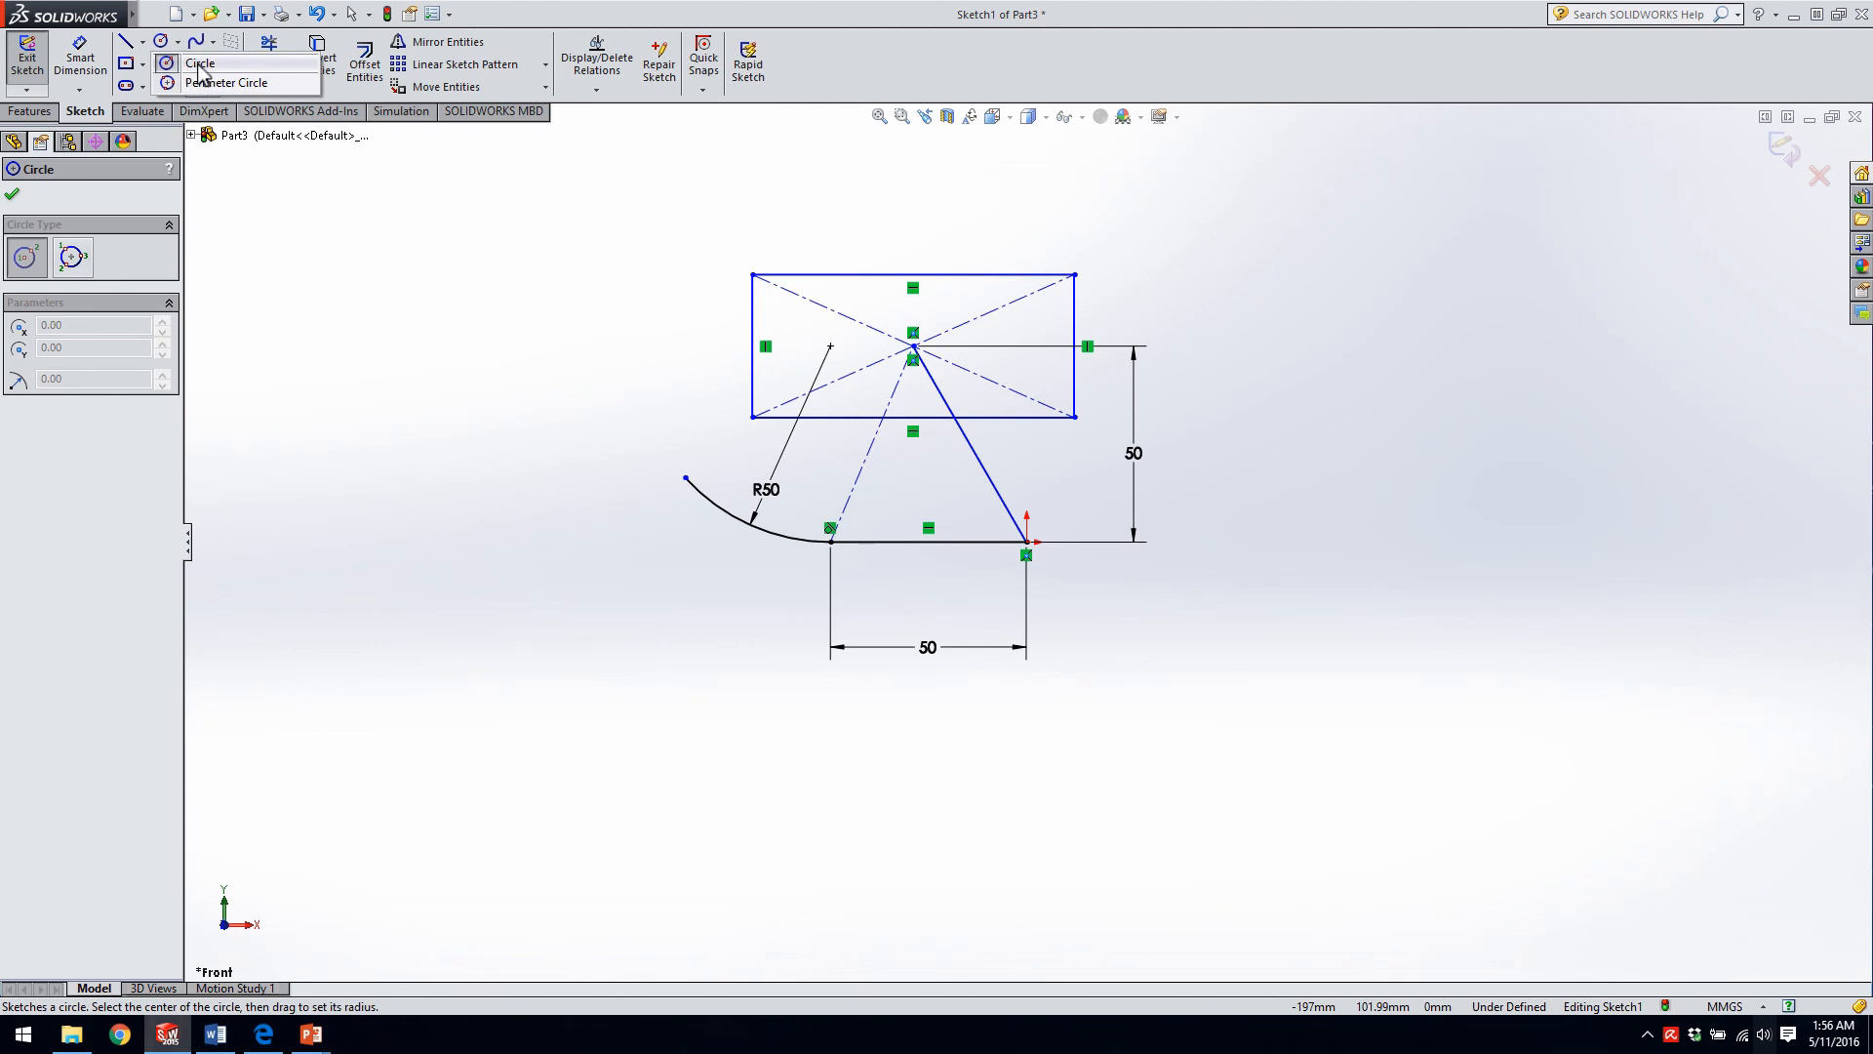
{"action": "key", "text": "Escape"}
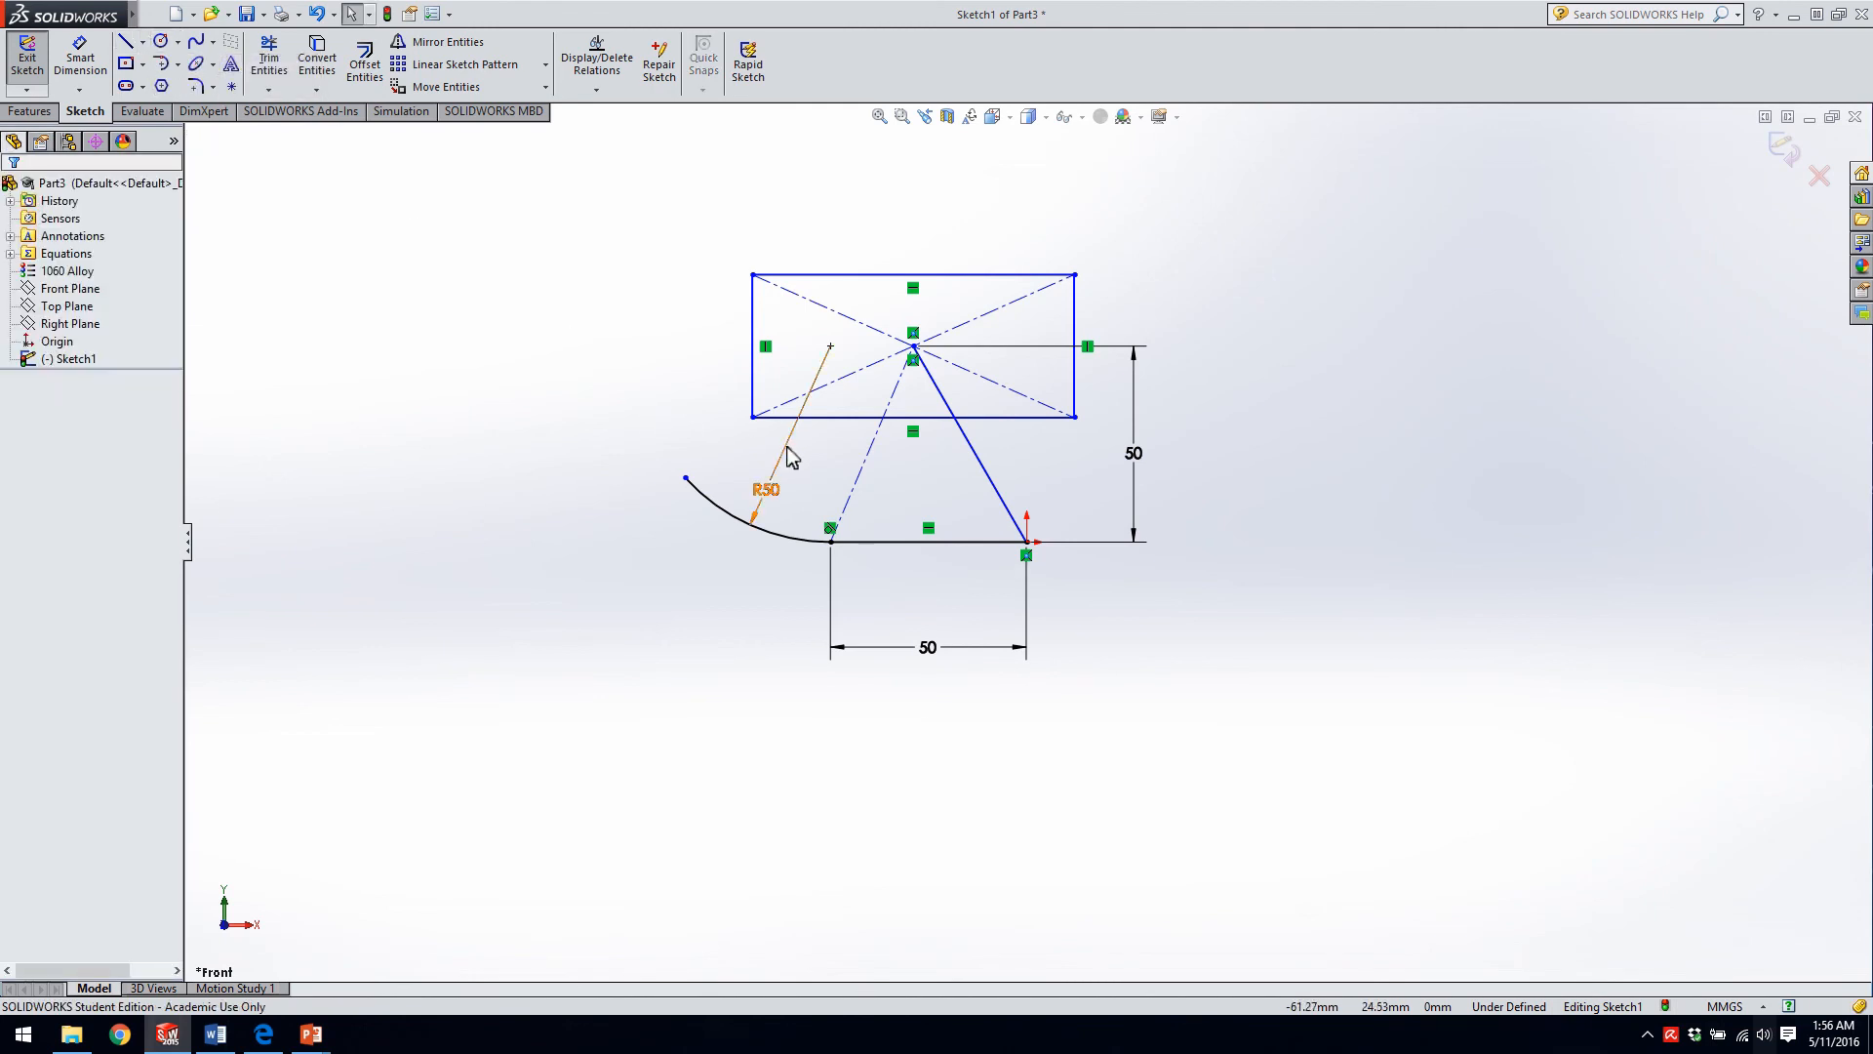
- Draw a circle of about 23 mm radius centred on the rectangle's lower left corner through the arc's end and pull the upper left corner onto it
{"action": "left_click", "coordinate": [753, 417]}
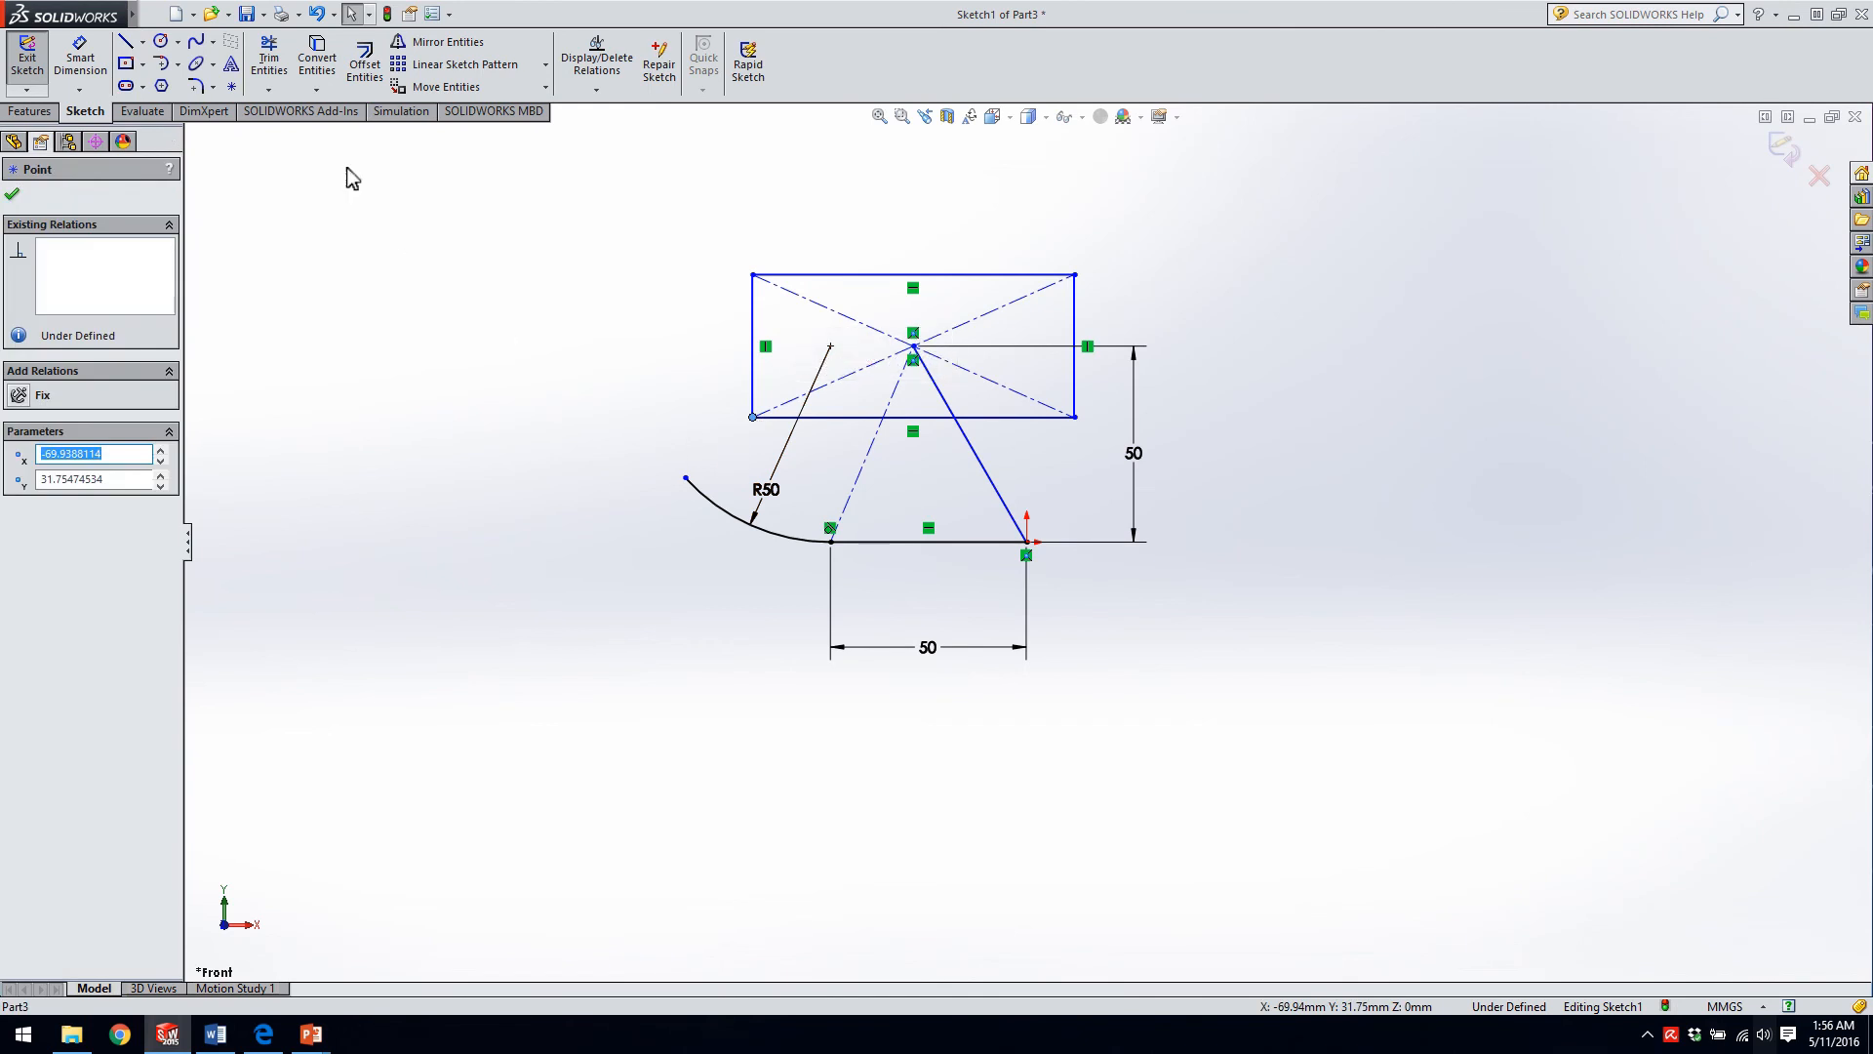
{"action": "left_click", "coordinate": [161, 41]}
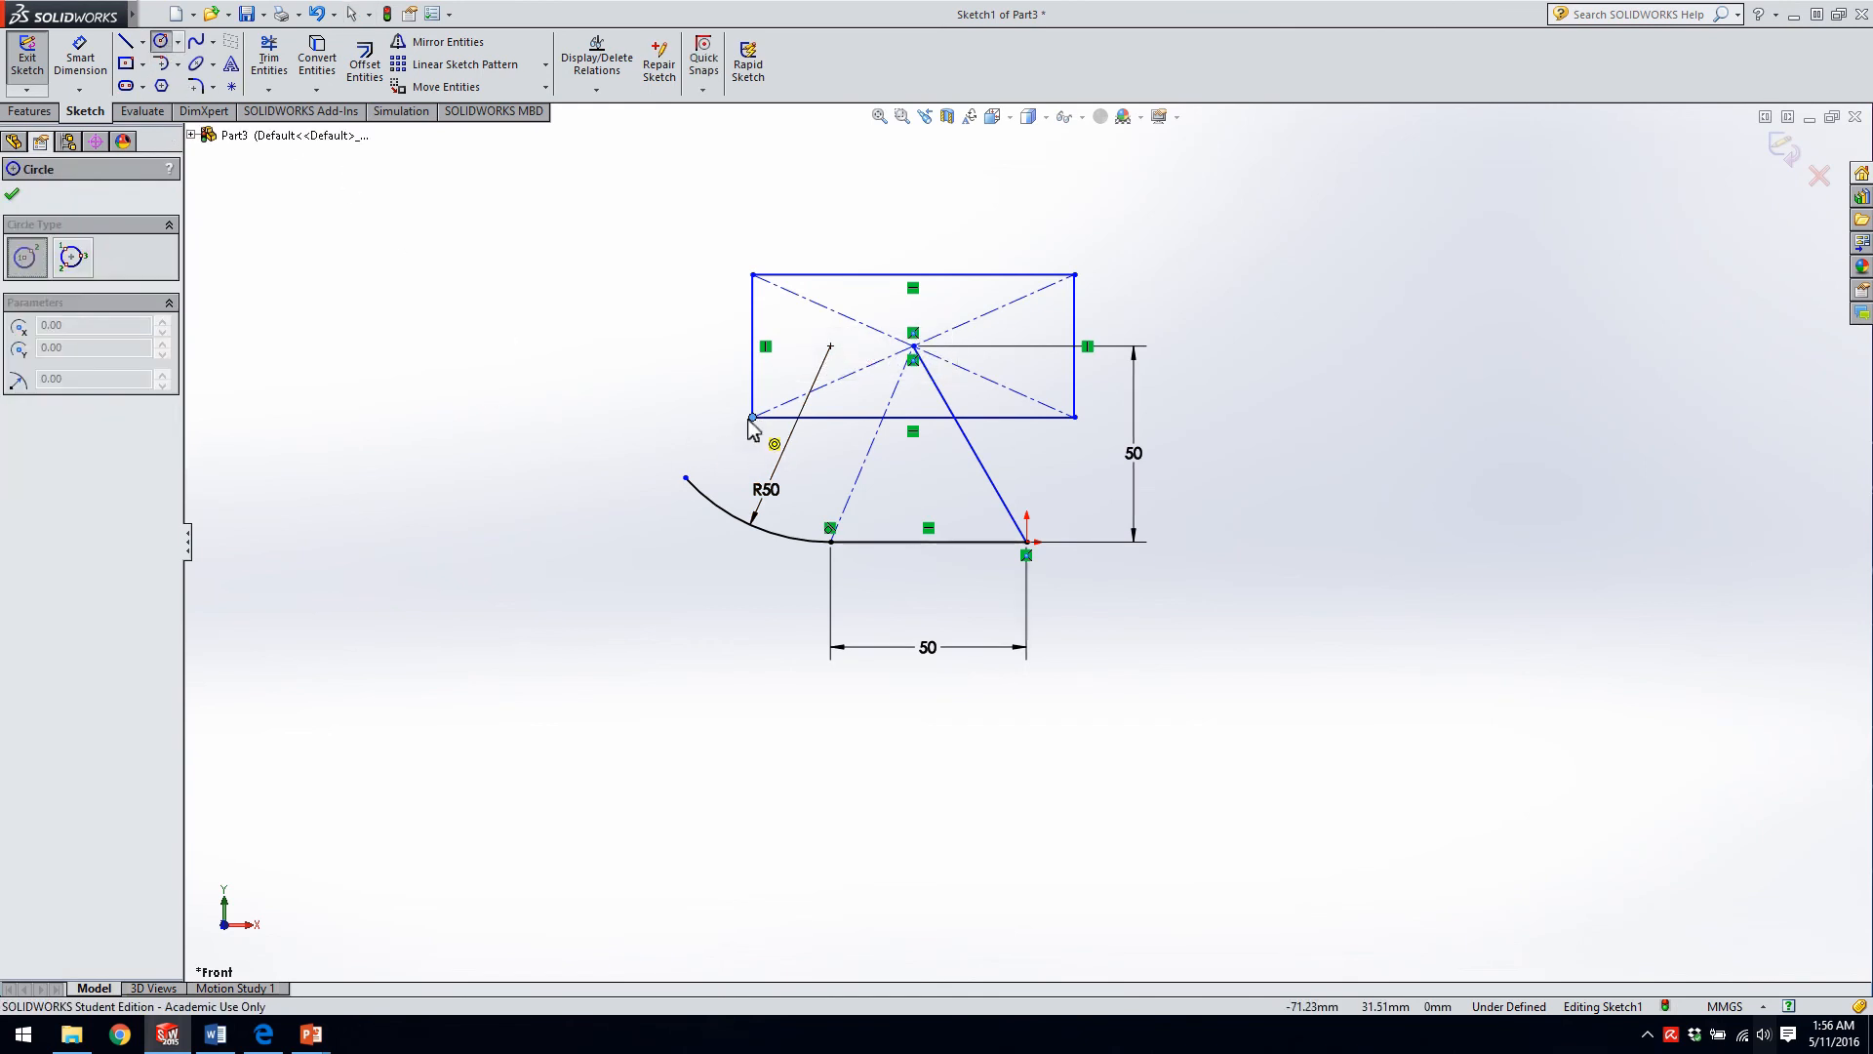
{"action": "mouse_move", "coordinate": [413, 417]}
{"action": "right_mouse_down"}
{"action": "mouse_move", "coordinate": [369, 402]}
{"action": "mouse_move", "coordinate": [406, 394]}
{"action": "right_mouse_up"}
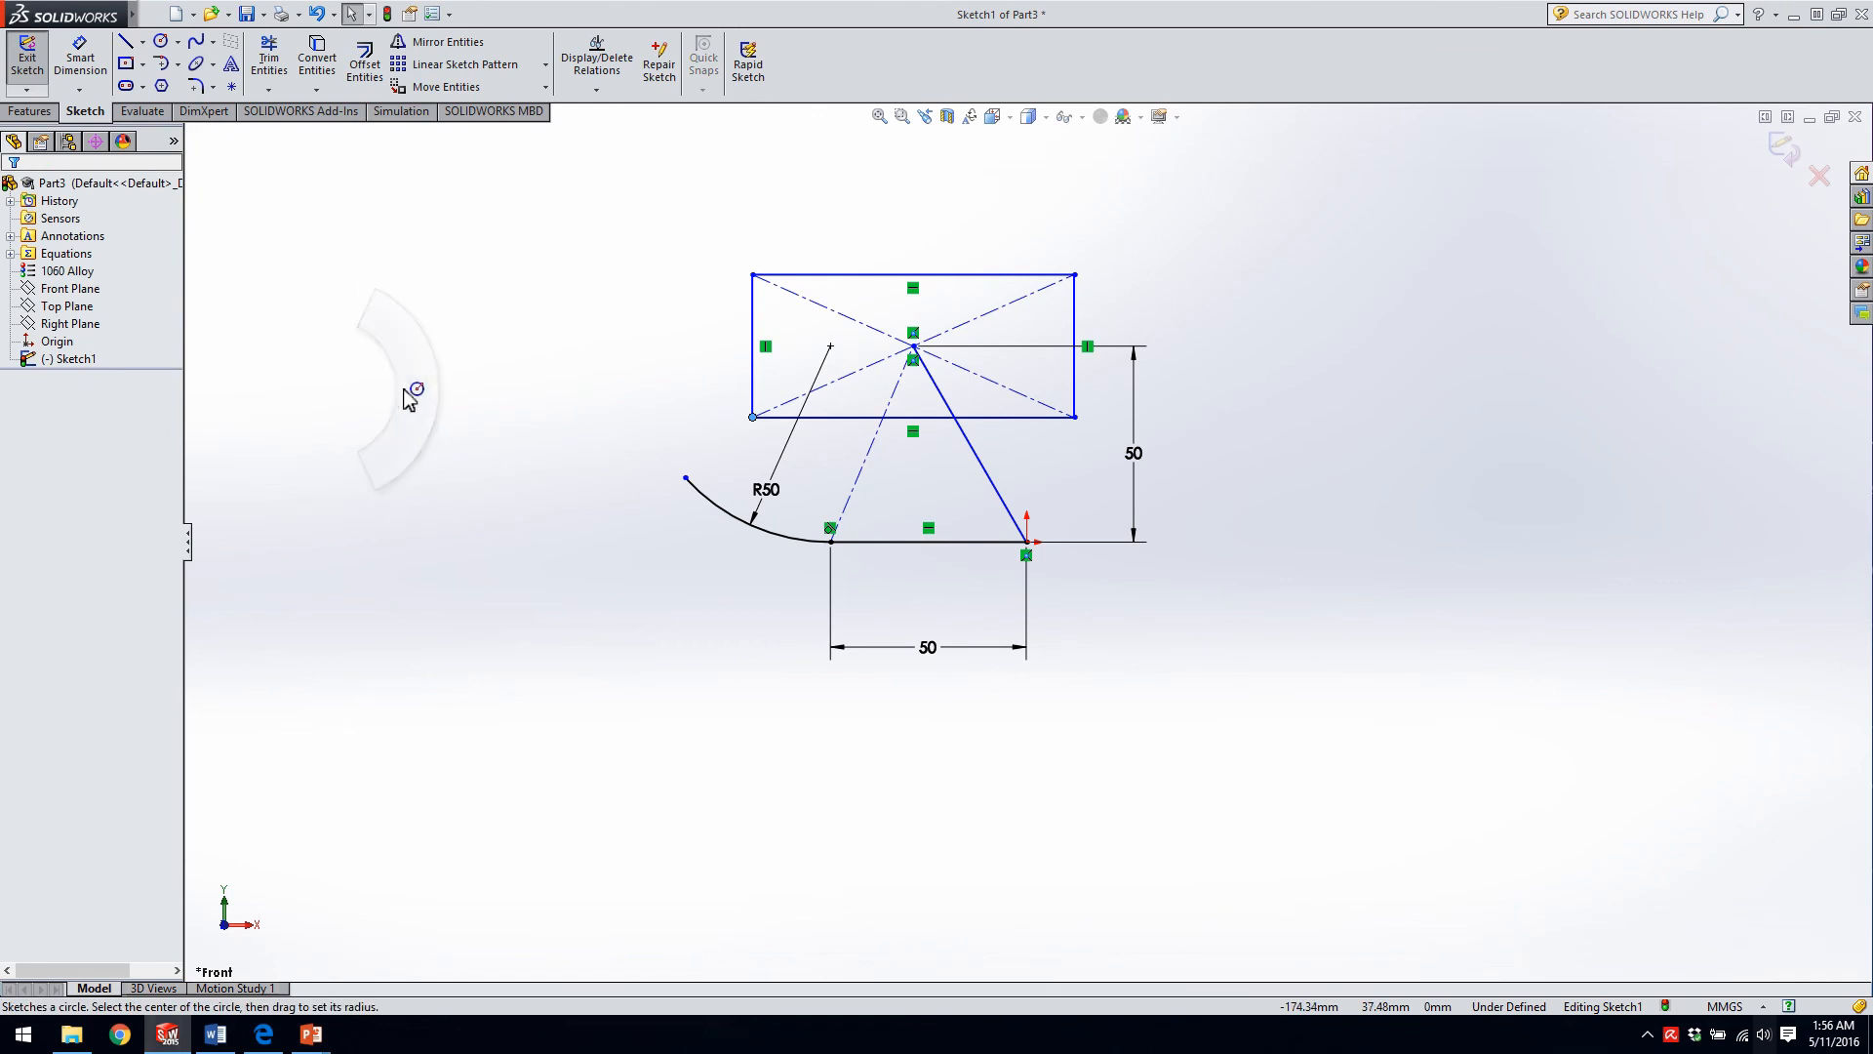
{"action": "left_click", "coordinate": [753, 418]}
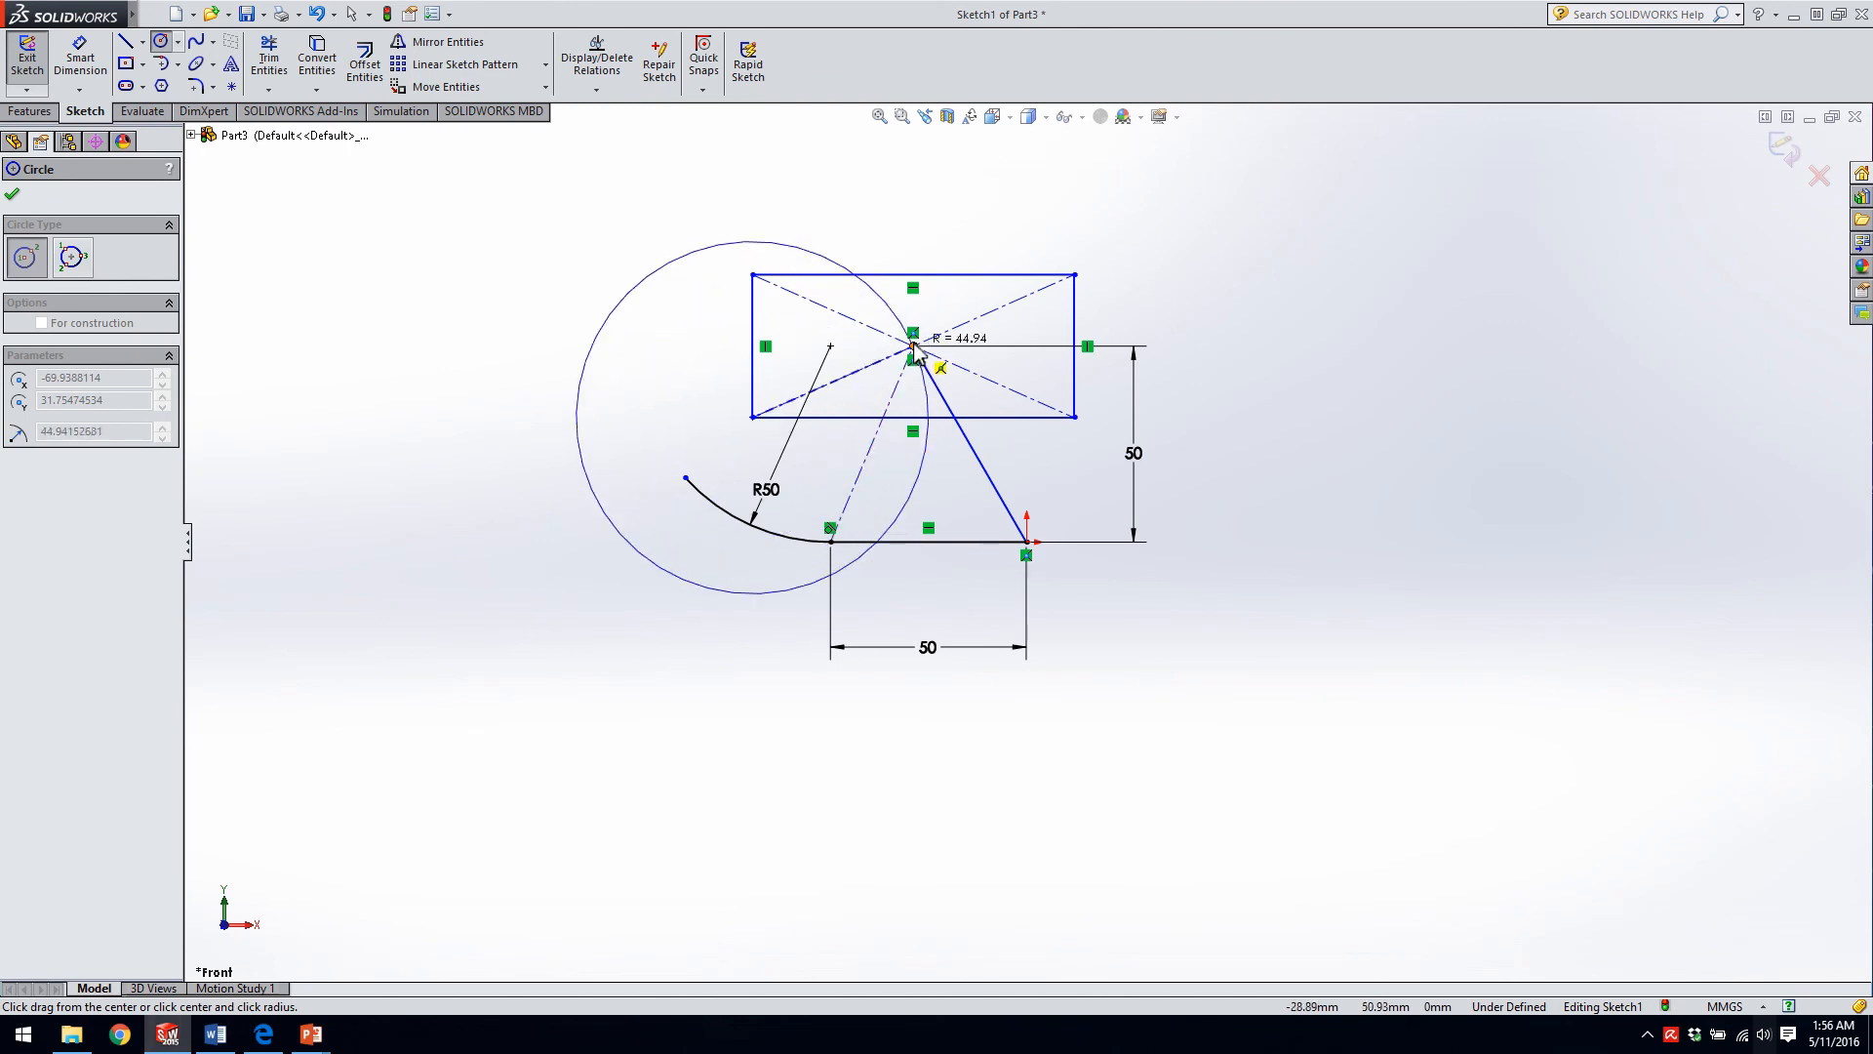
{"action": "left_click", "coordinate": [685, 477]}
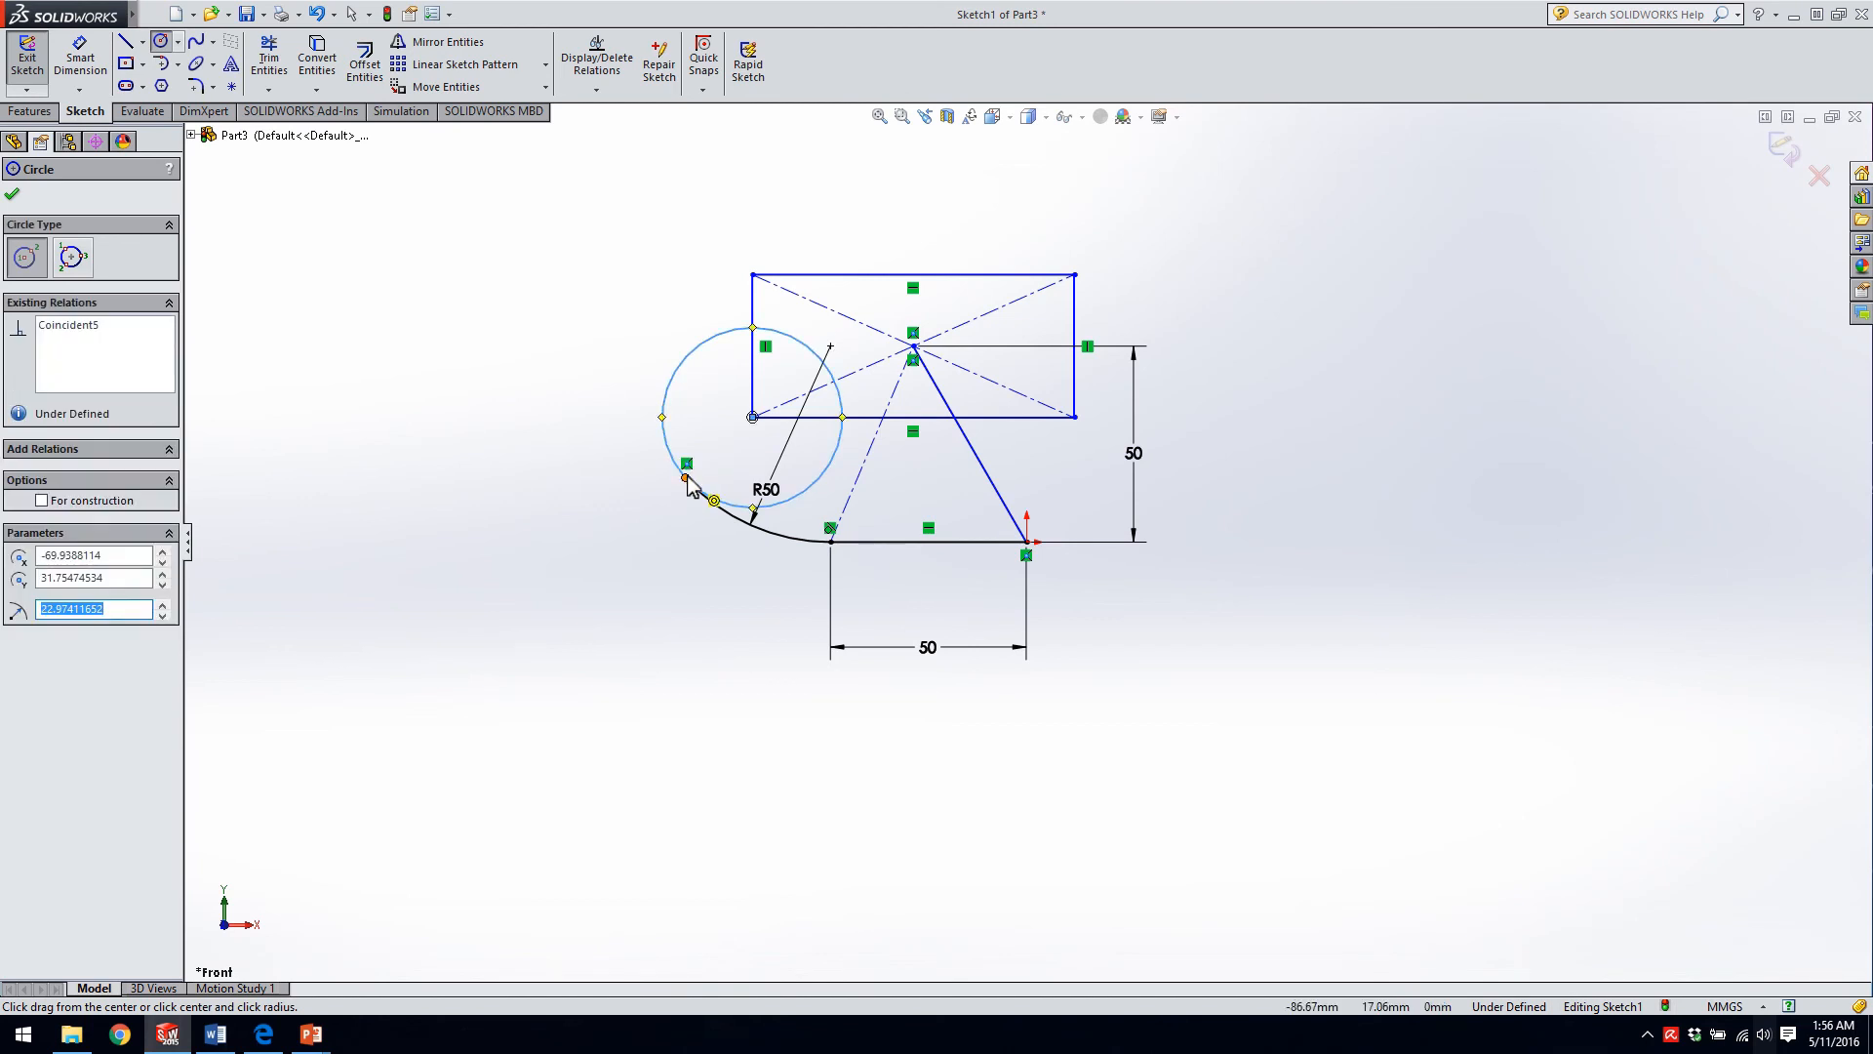
{"action": "key", "text": "Escape"}
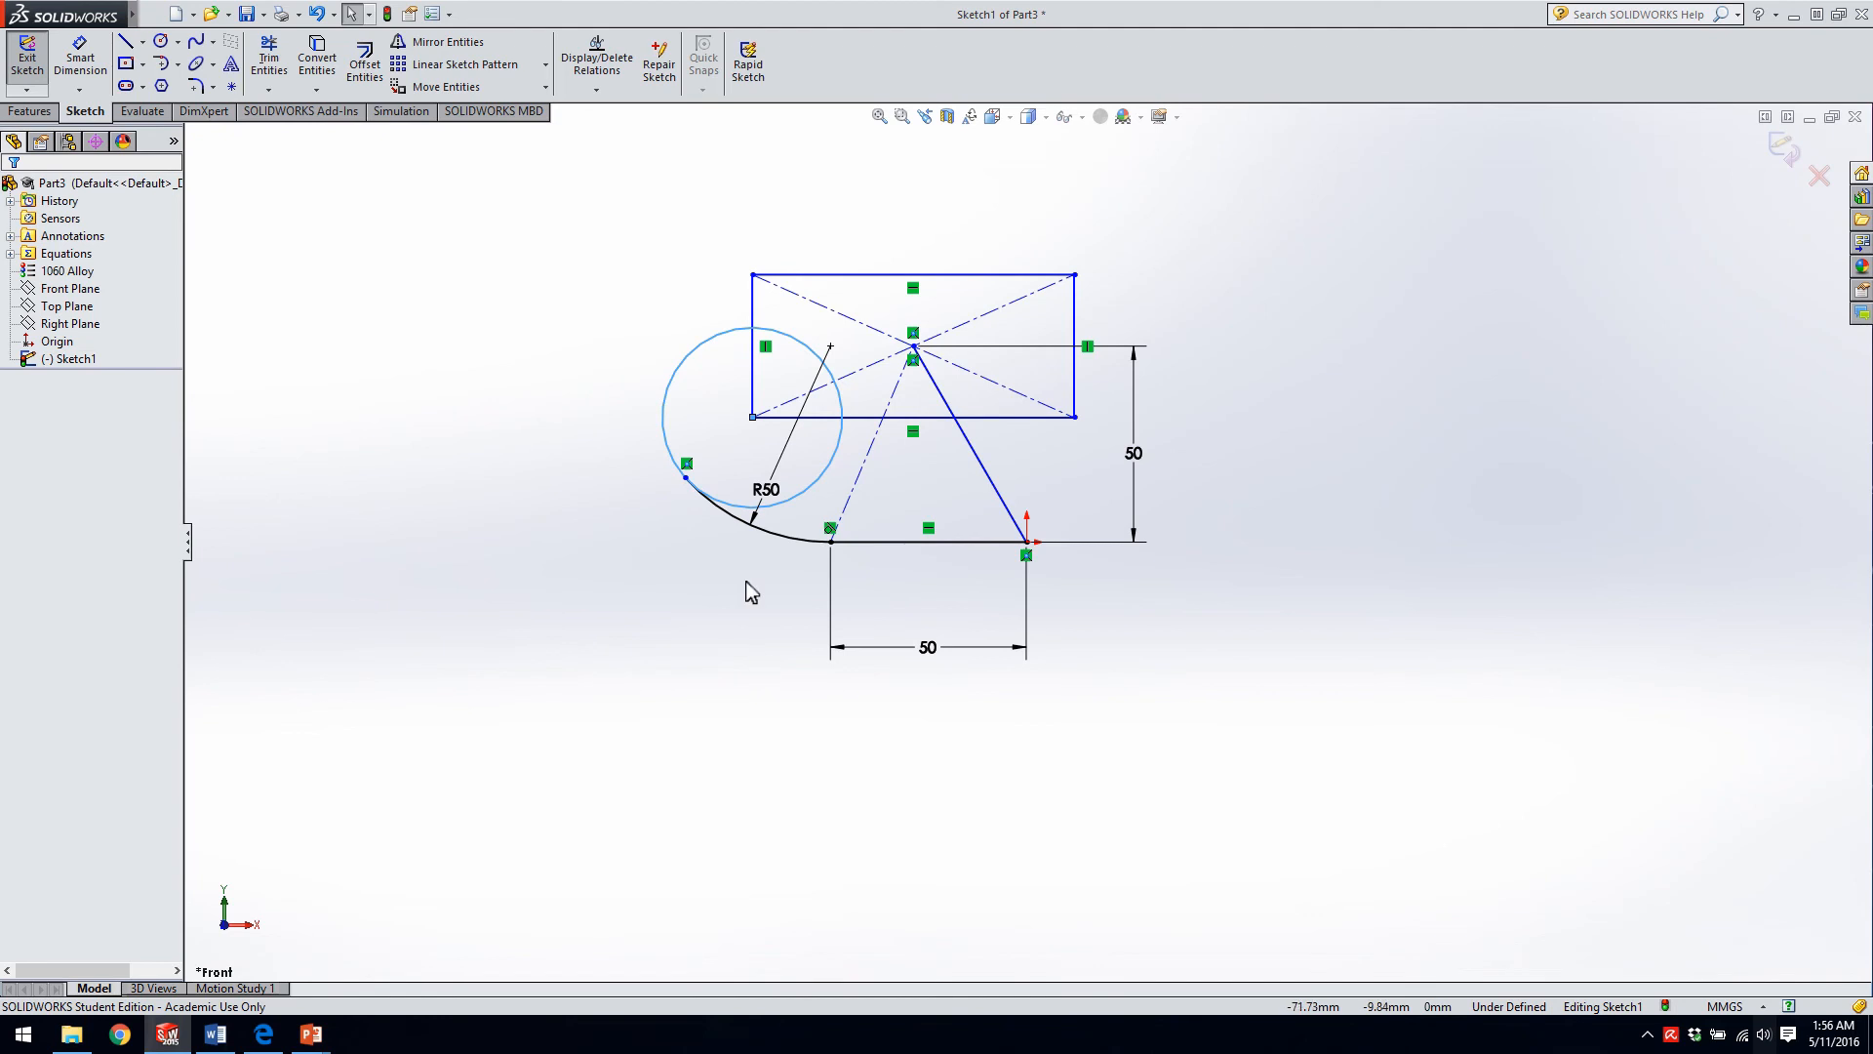
{"action": "mouse_move", "coordinate": [757, 285]}
{"action": "left_mouse_down"}
{"action": "mouse_move", "coordinate": [767, 346]}
{"action": "mouse_move", "coordinate": [765, 291]}
{"action": "left_mouse_up"}
{"action": "left_click", "coordinate": [527, 353]}
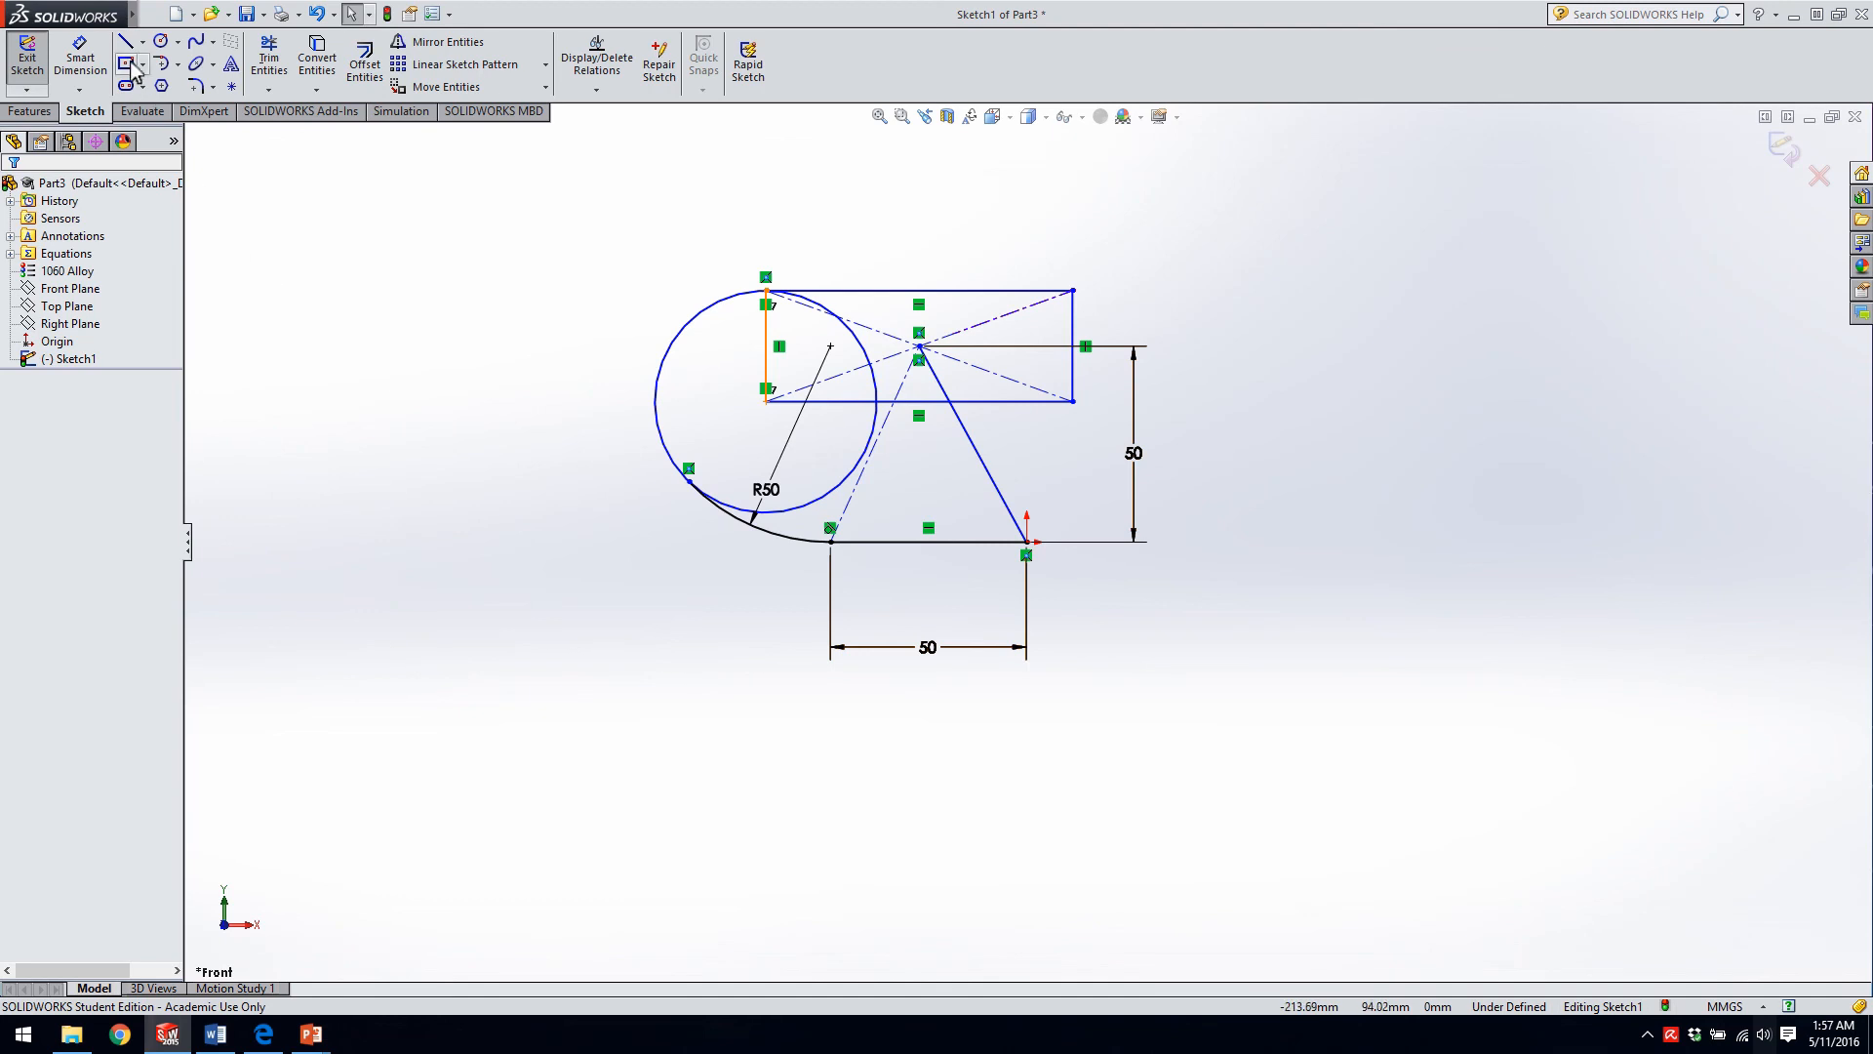
- Use Trim to closest to remove the slanted side inside the rectangle and the rectangle's lower right portion, right side and top edge
{"action": "left_click", "coordinate": [269, 60]}
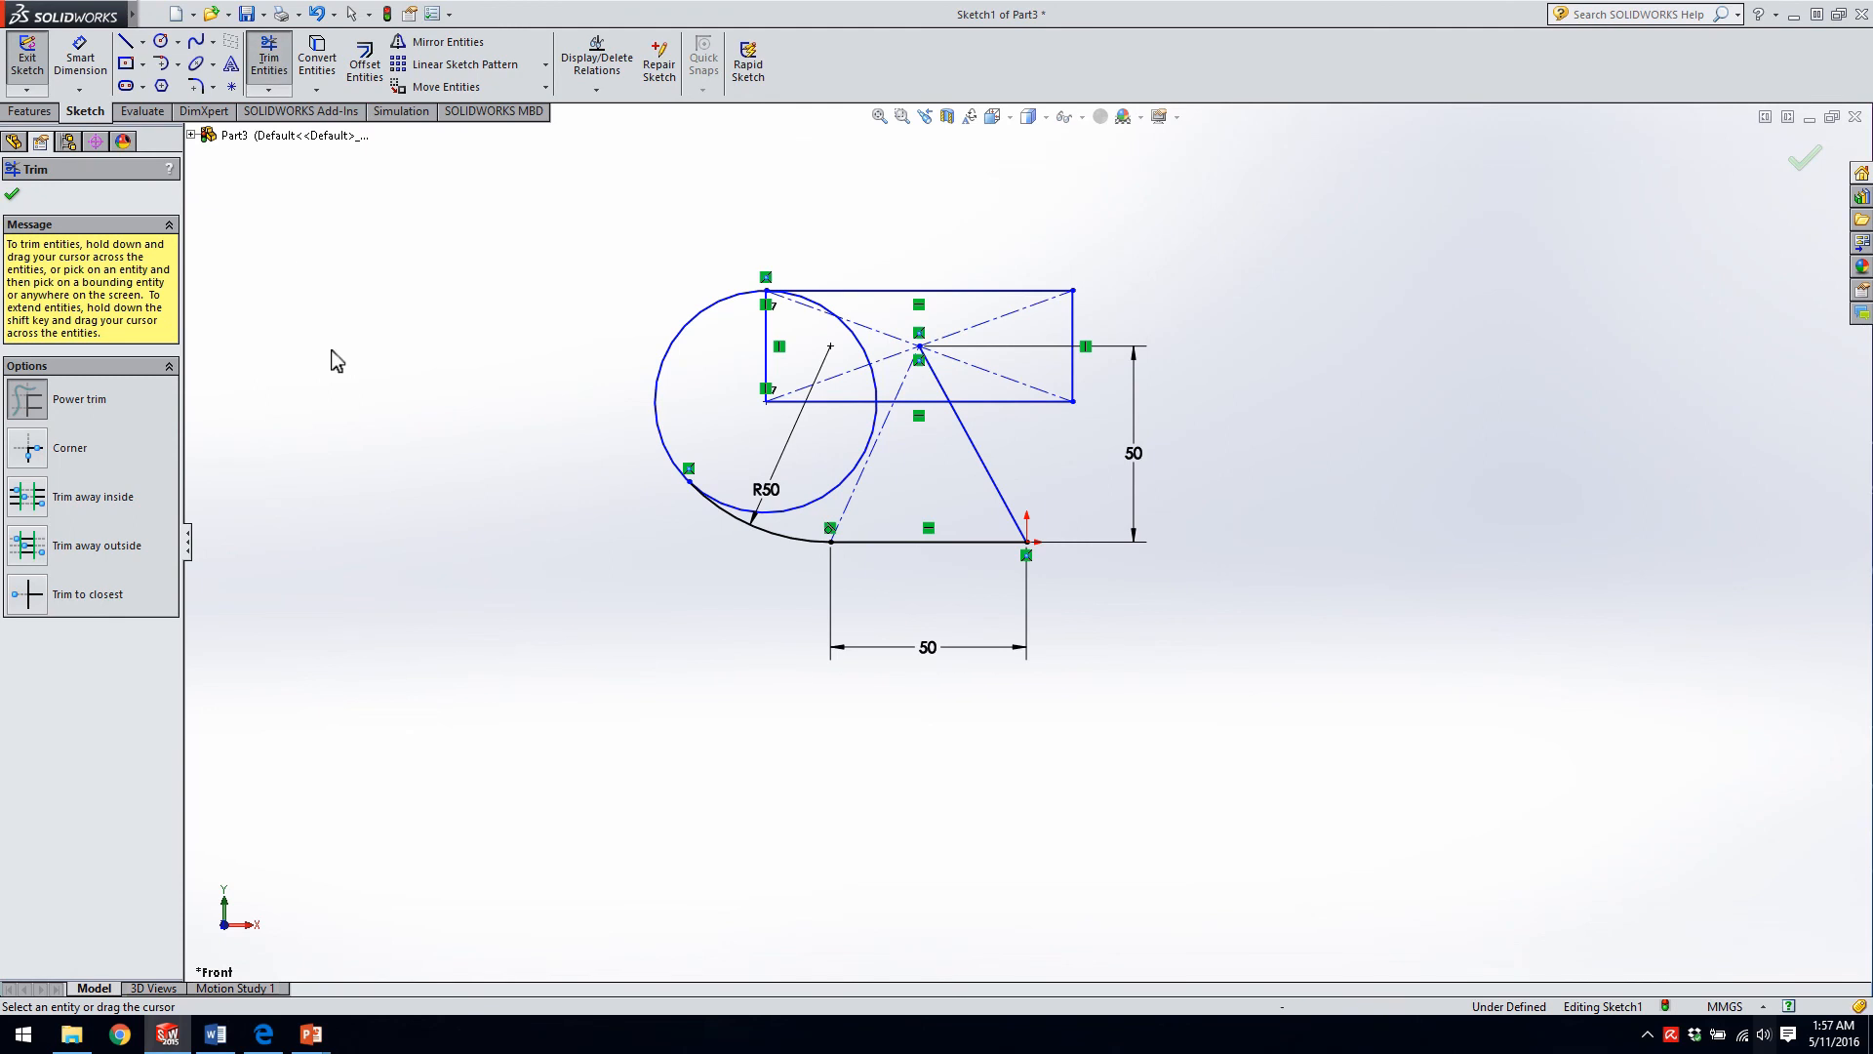
{"action": "left_click", "coordinate": [27, 595]}
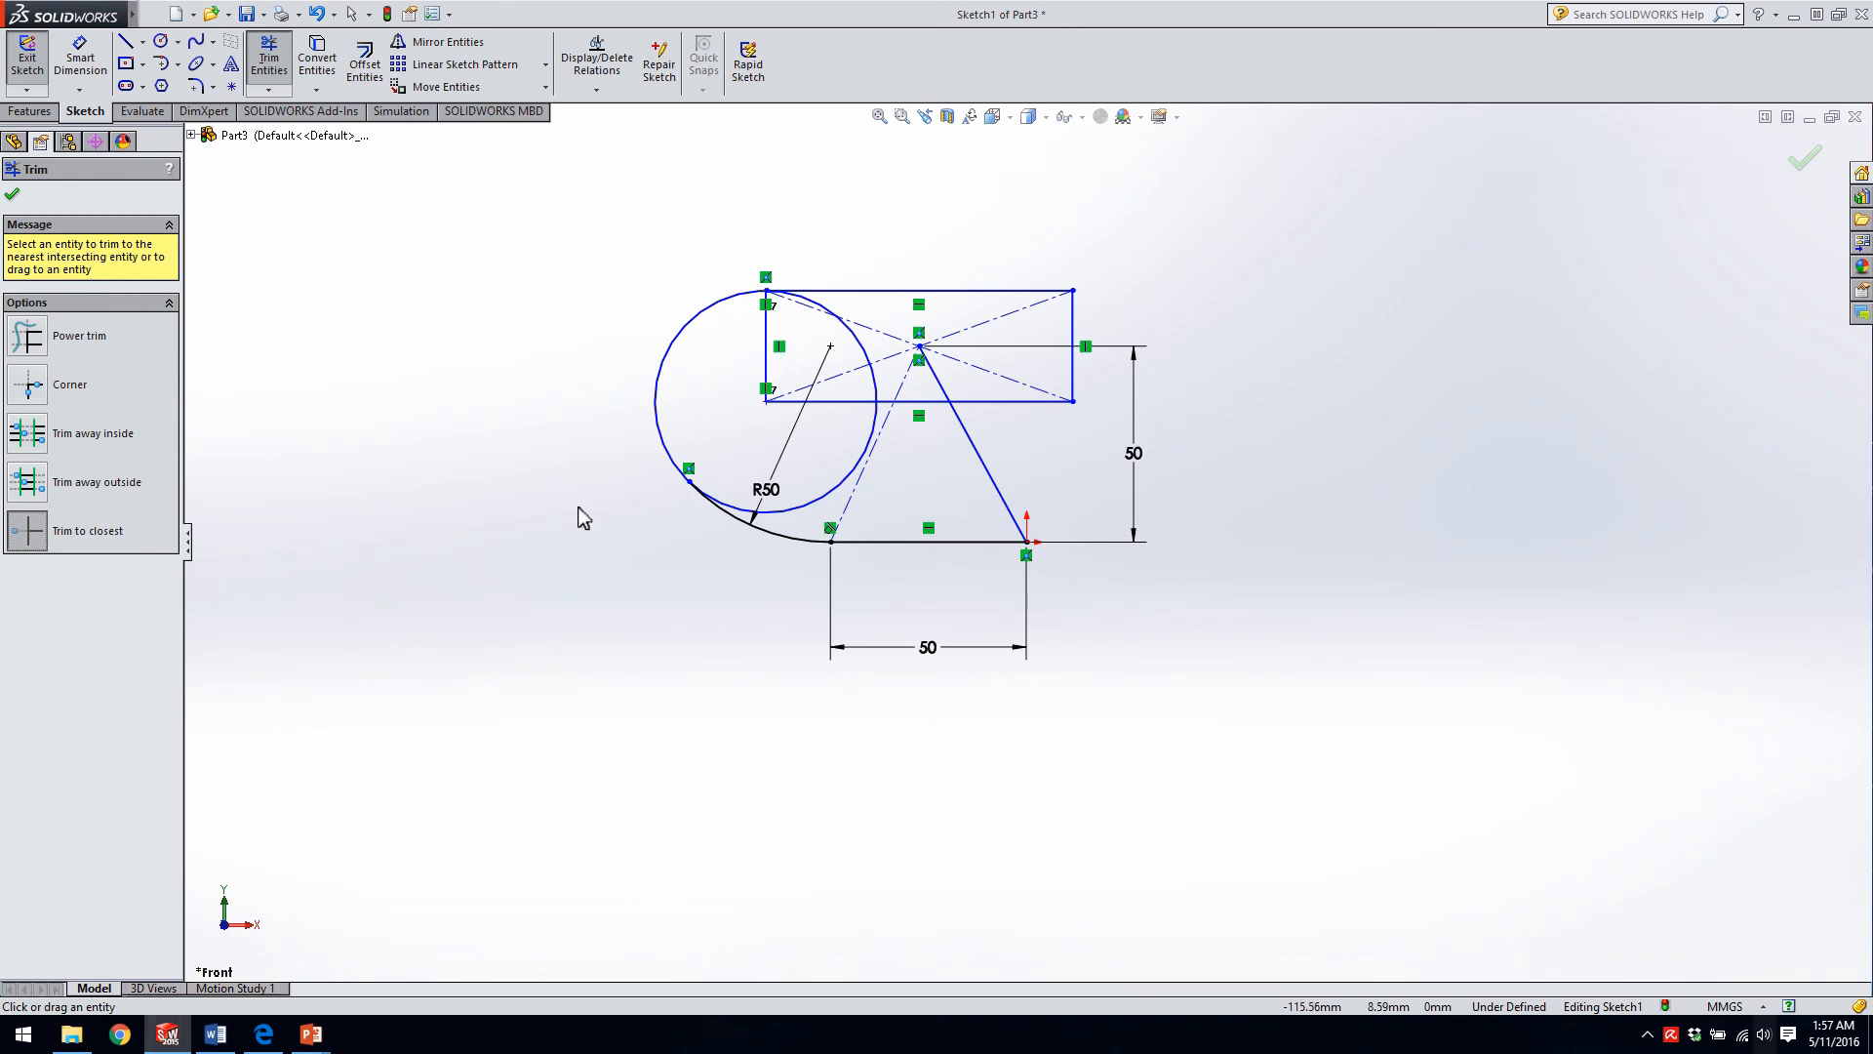
{"action": "left_click", "coordinate": [941, 395]}
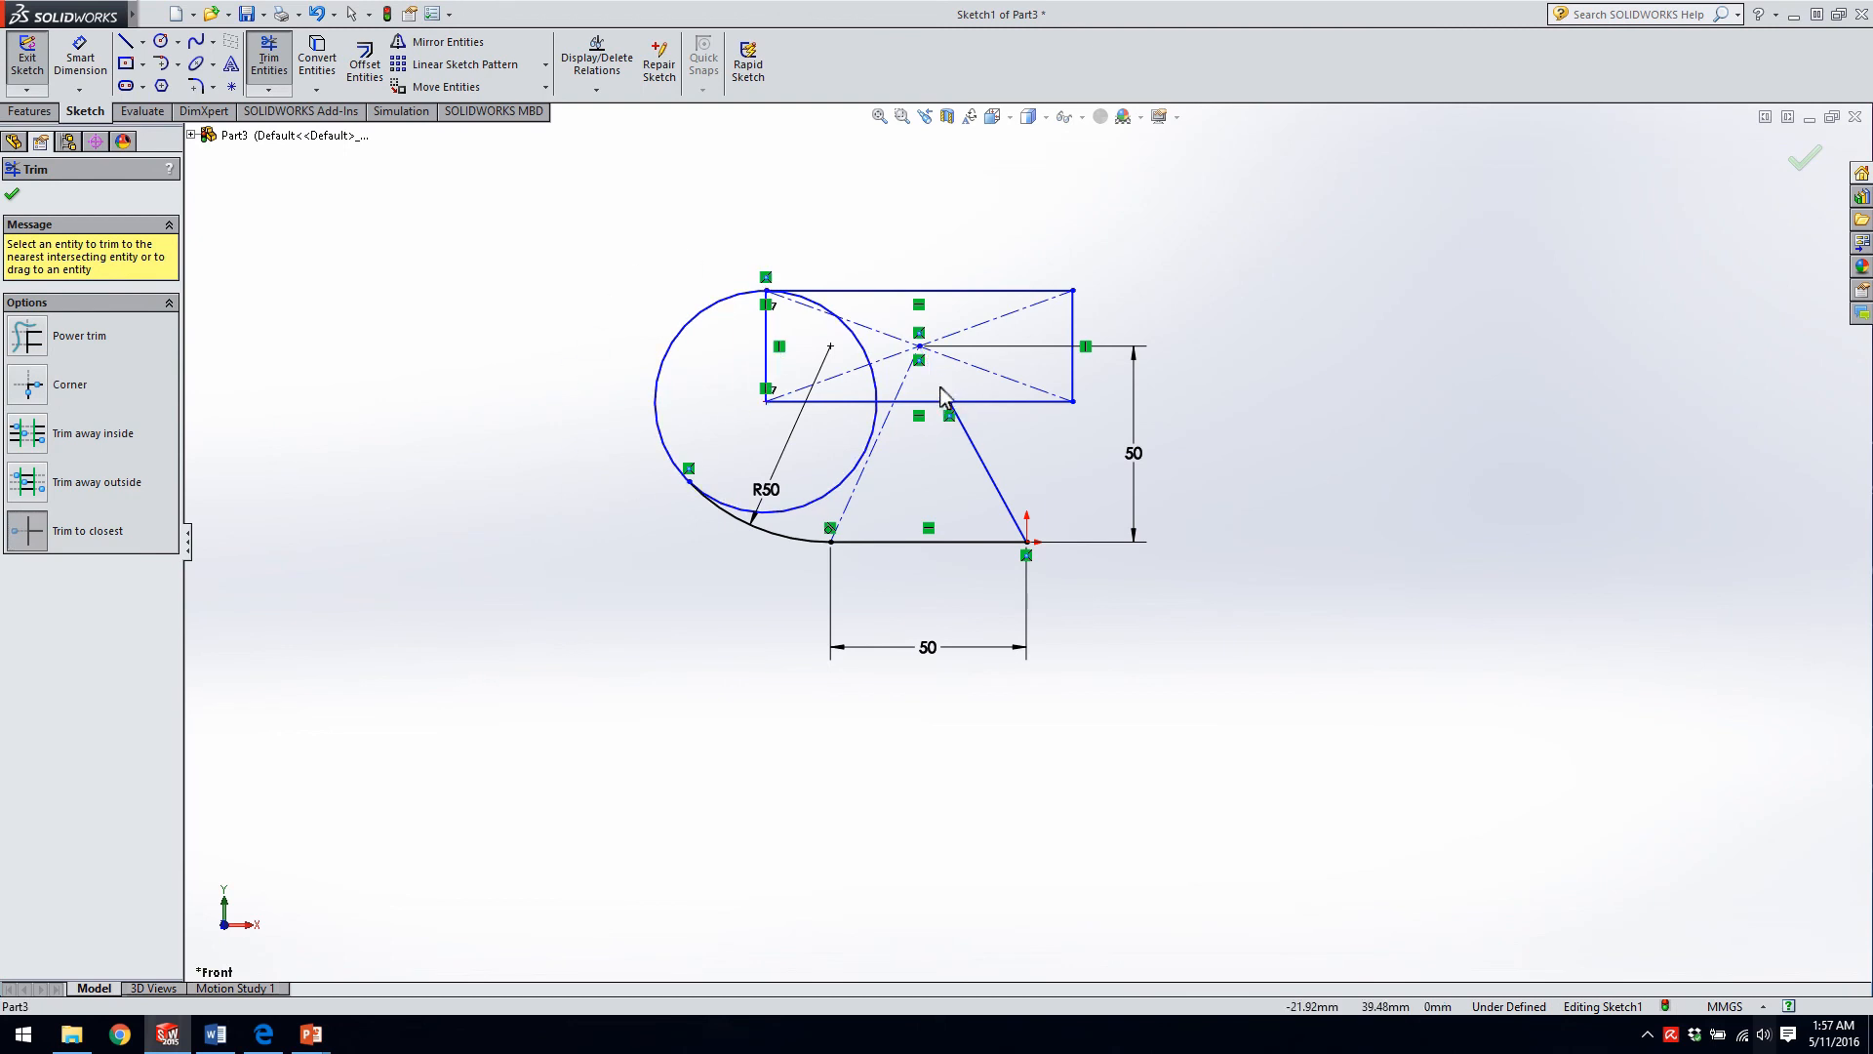
{"action": "left_click", "coordinate": [976, 406]}
{"action": "left_click", "coordinate": [1075, 382]}
{"action": "left_click", "coordinate": [1039, 291]}
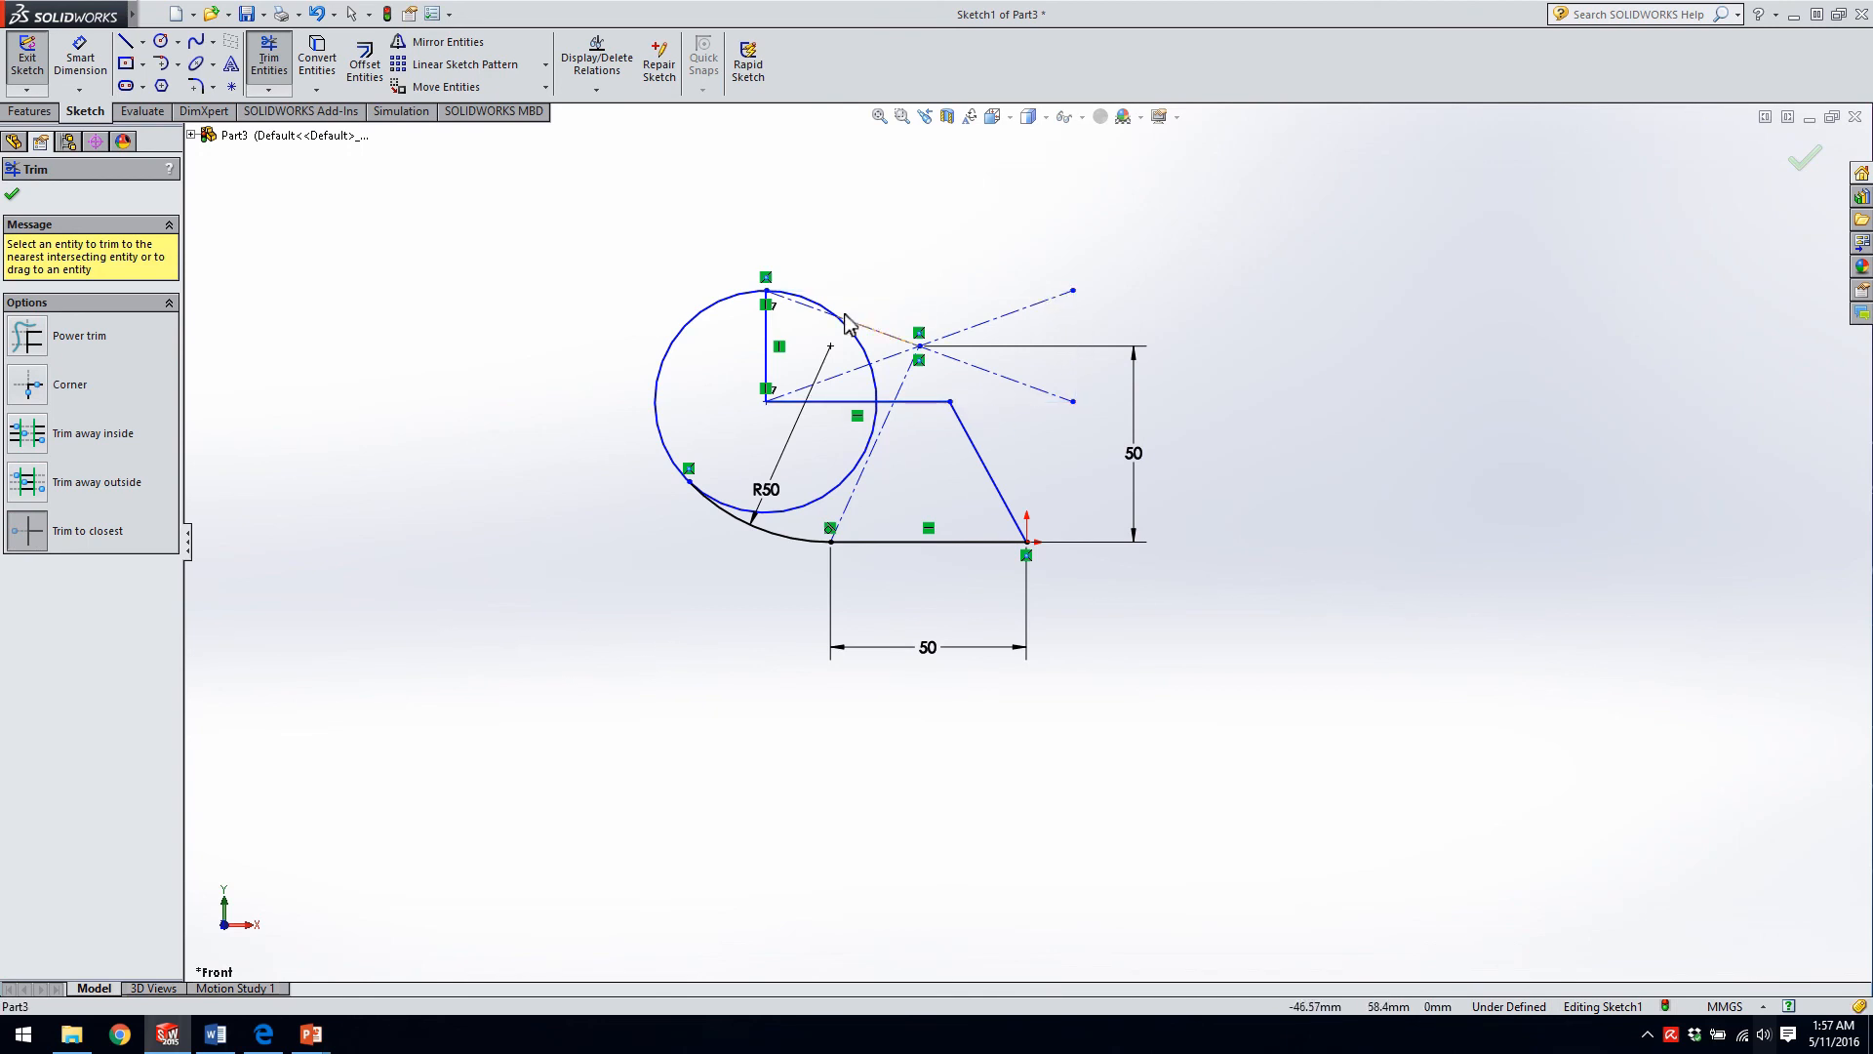
- Trim away the rectangle's remaining edges inside the circle and the circle's lower portion between the R50 arc and the short horizontal line
{"action": "left_click", "coordinate": [792, 401]}
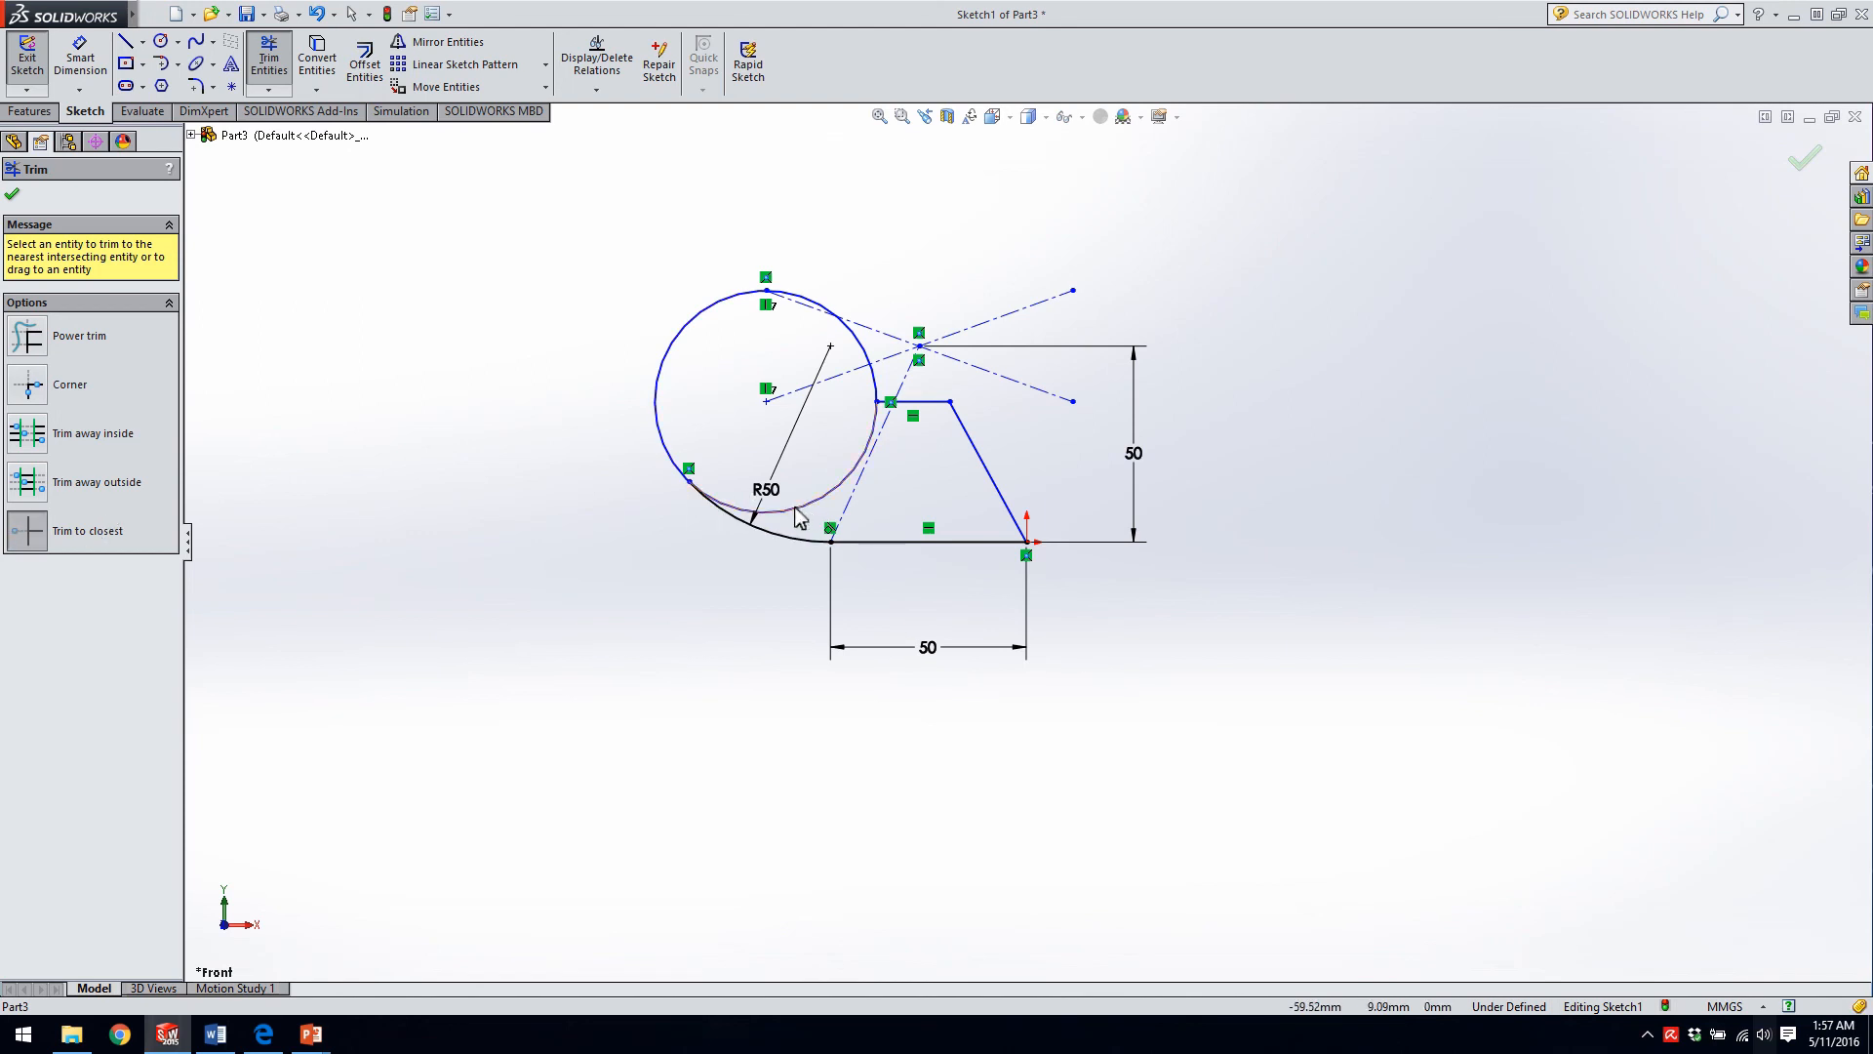
{"action": "left_click", "coordinate": [877, 422]}
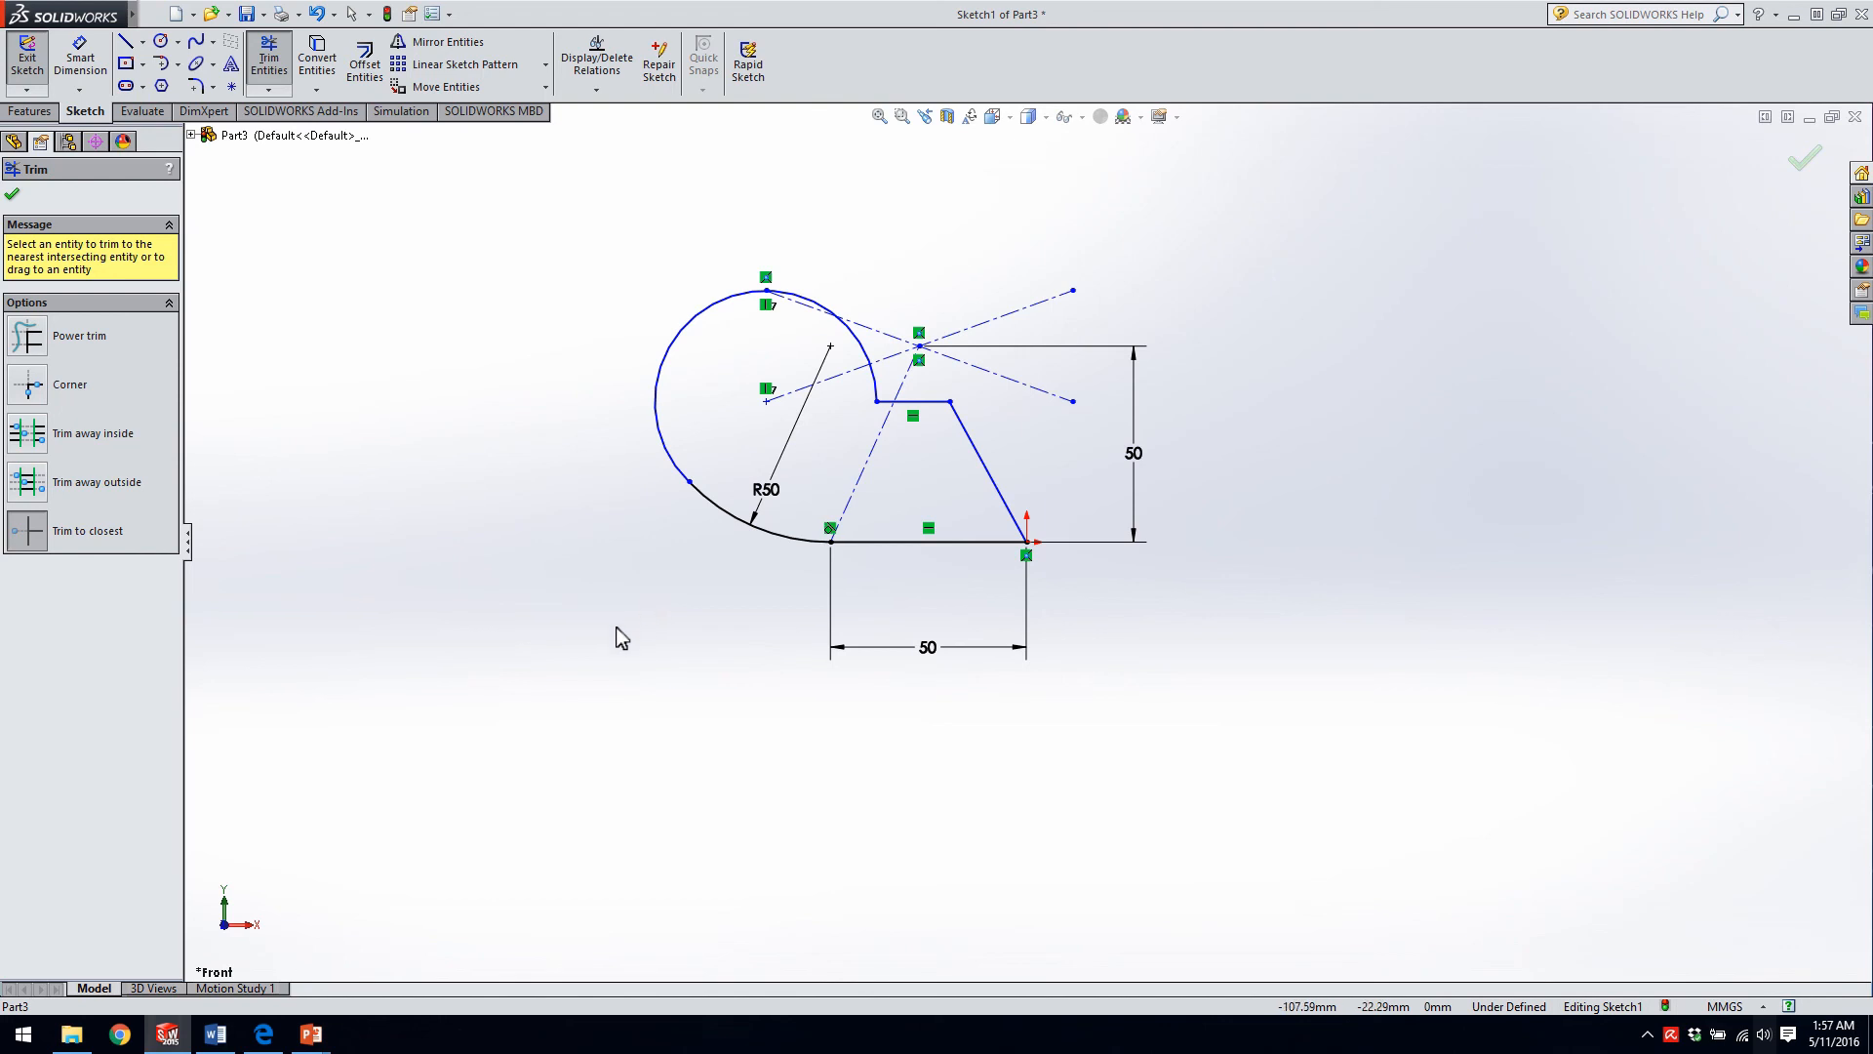
{"action": "key", "text": "Escape"}
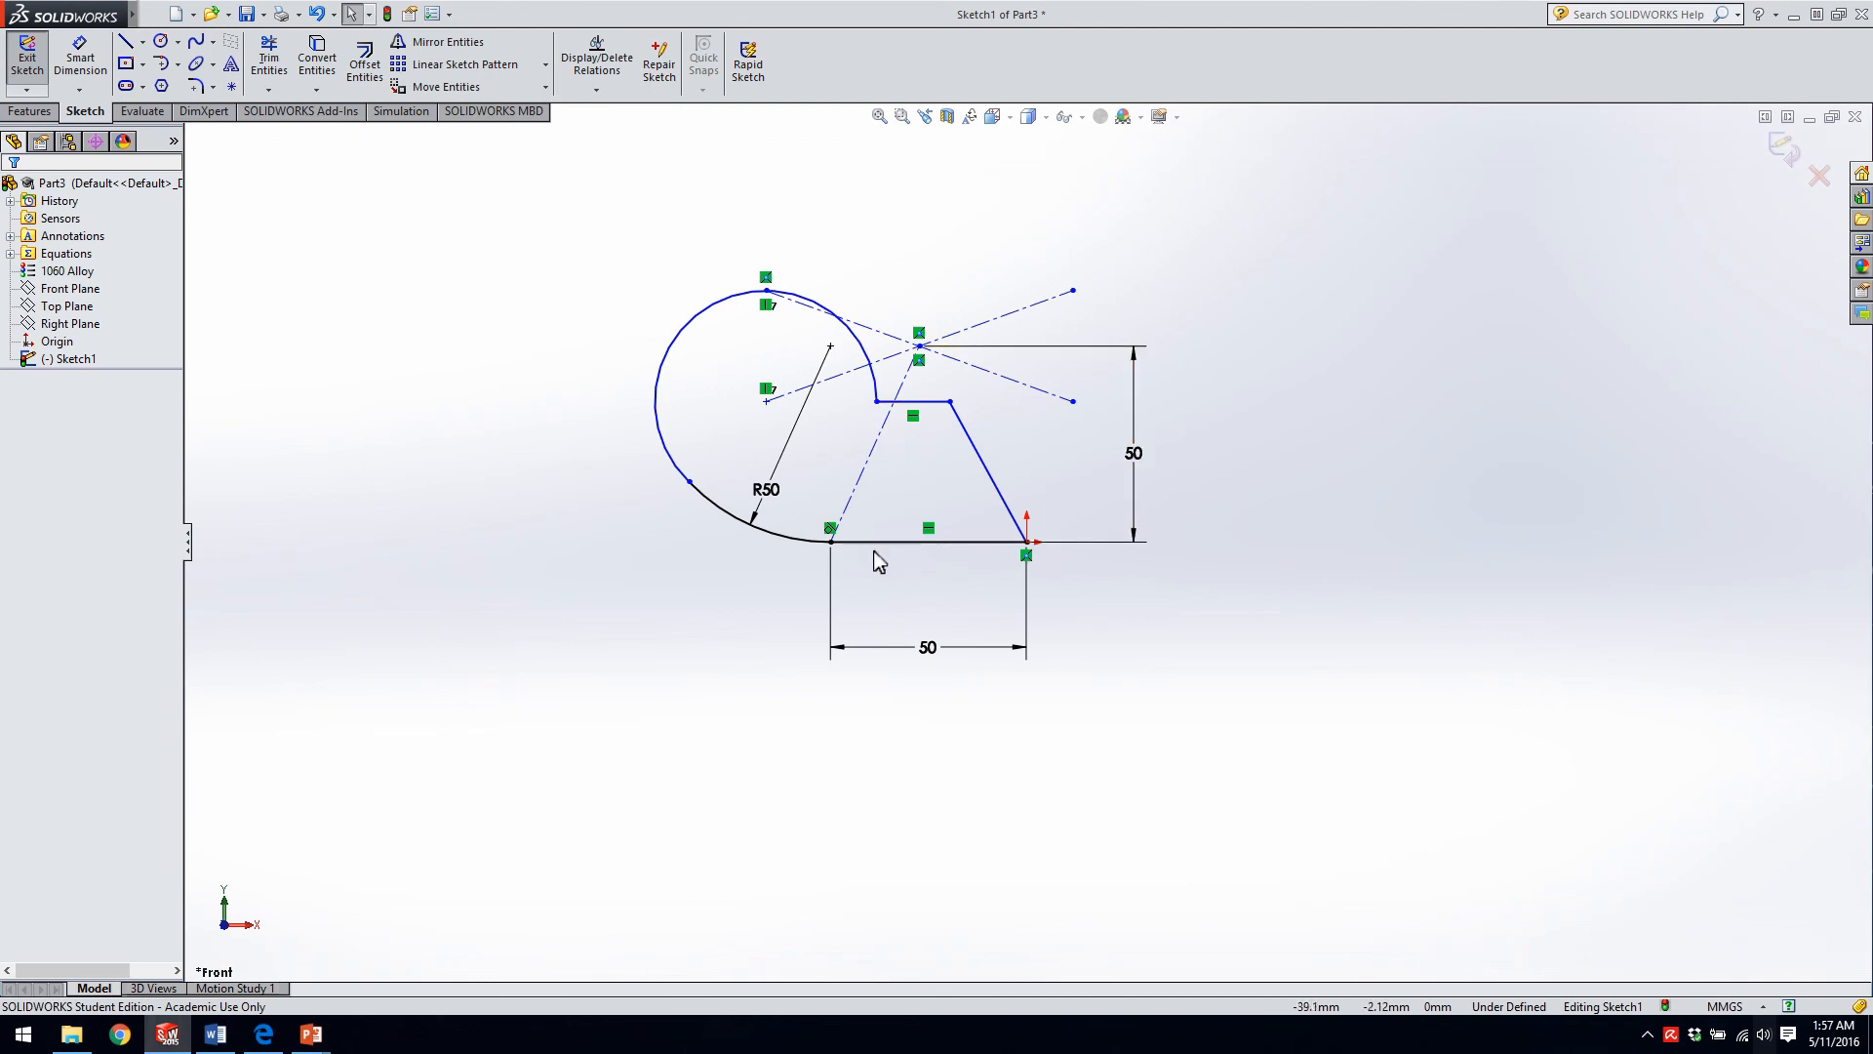
- Add a tangent relation between the R50 arc and the large arc left from the circle
{"action": "right_click_drag", "start_coordinate": [579, 736], "coordinate": [613, 508]}
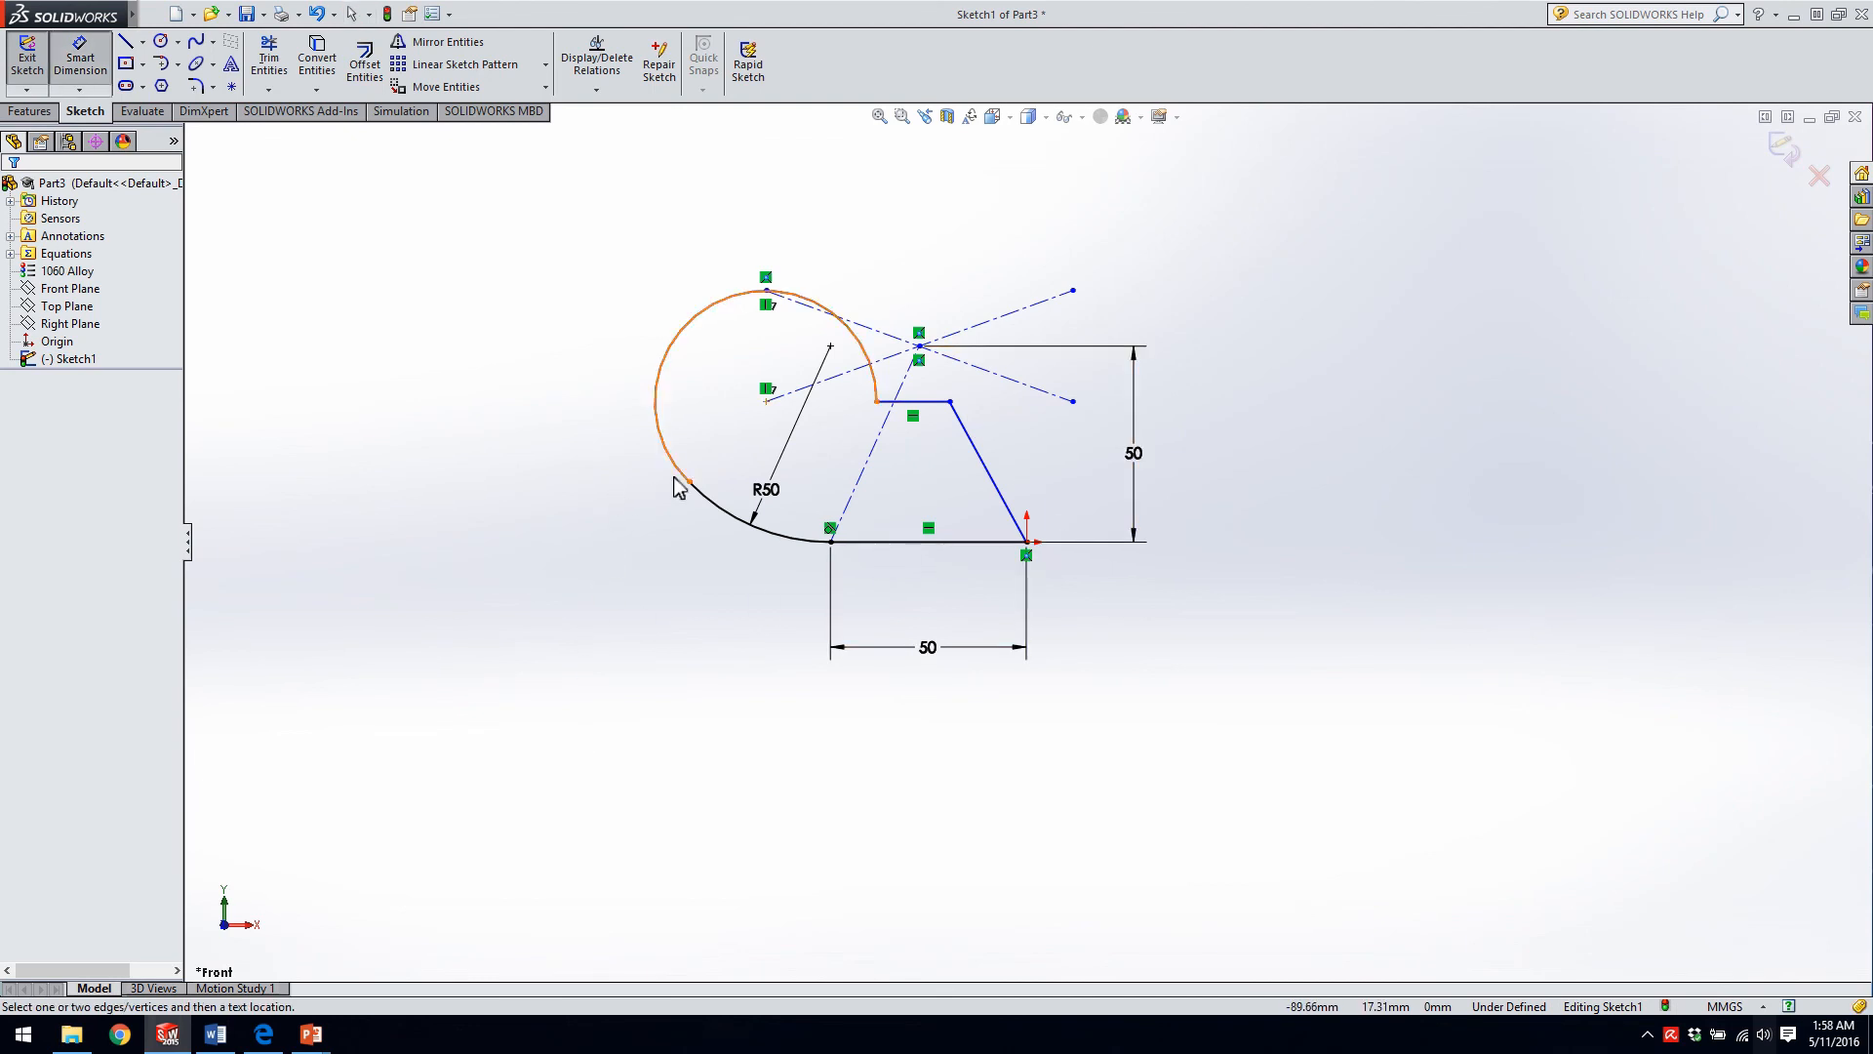
{"action": "key", "text": "Escape"}
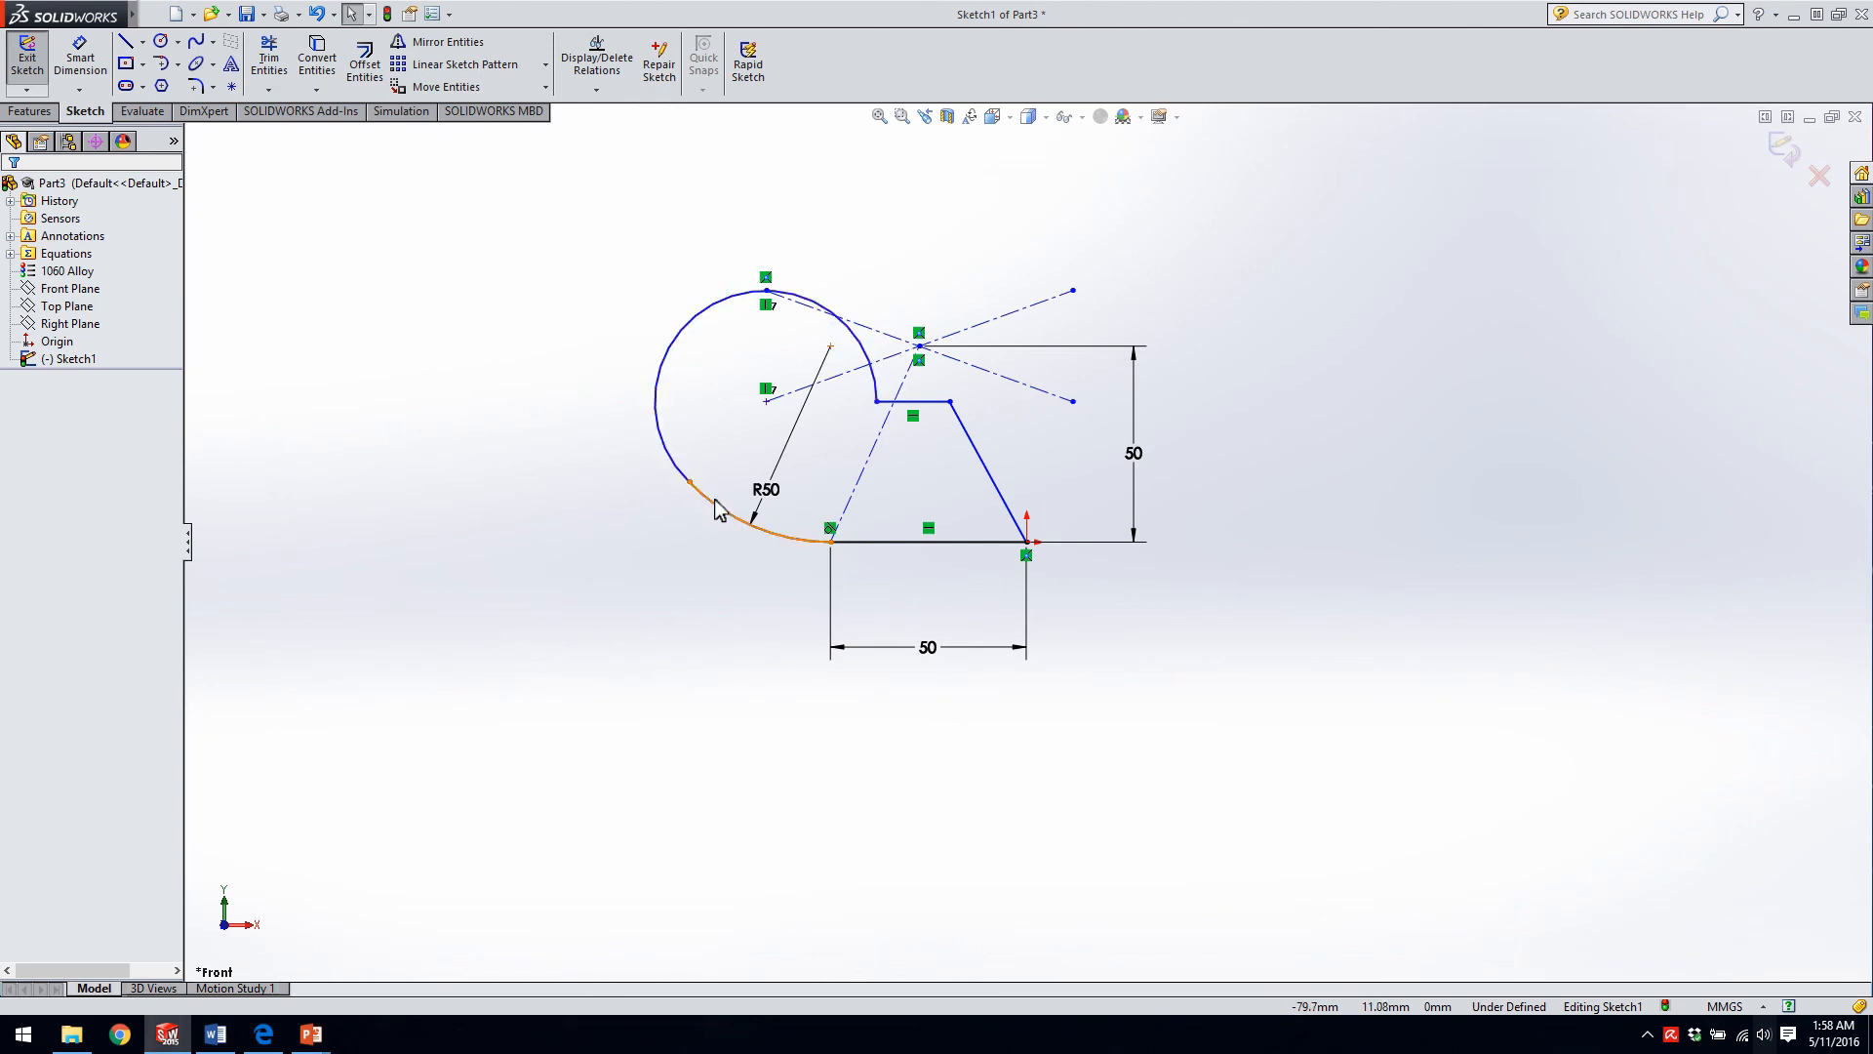
{"action": "left_click", "coordinate": [709, 505]}
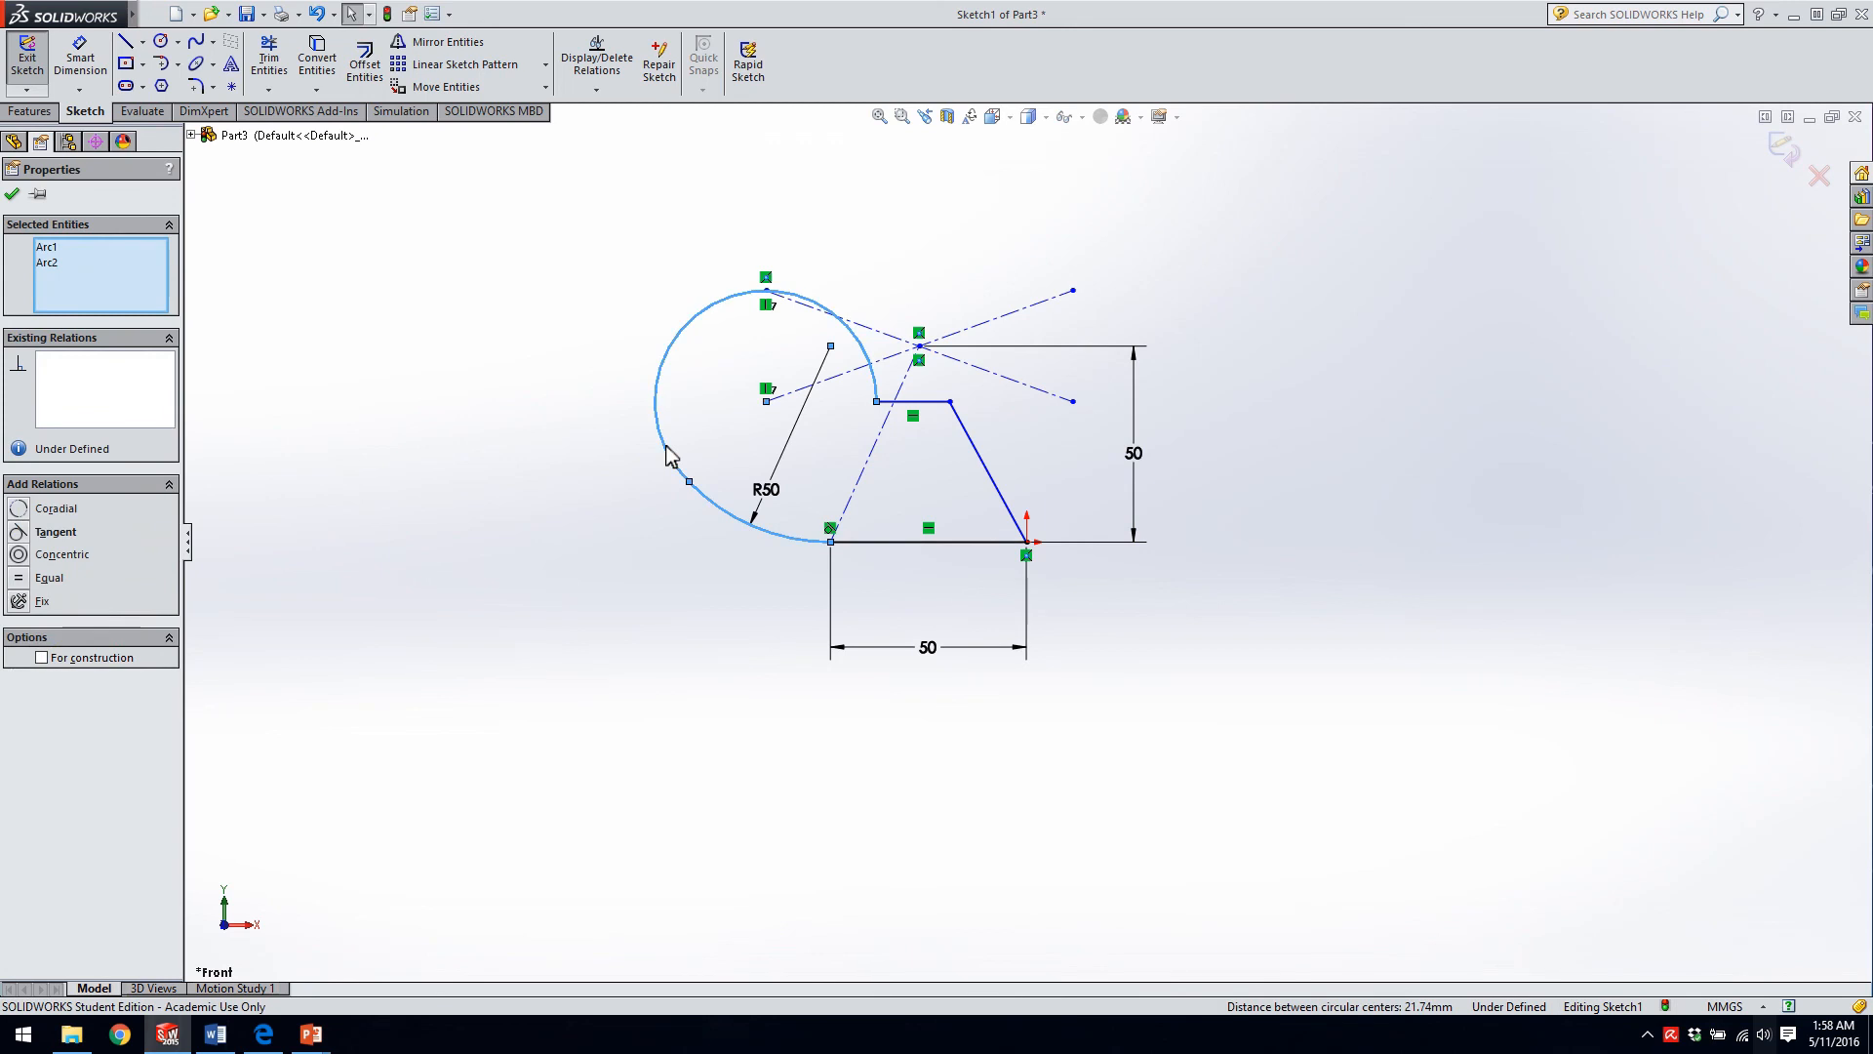
{"action": "left_click", "coordinate": [22, 532]}
{"action": "left_click", "coordinate": [475, 556]}
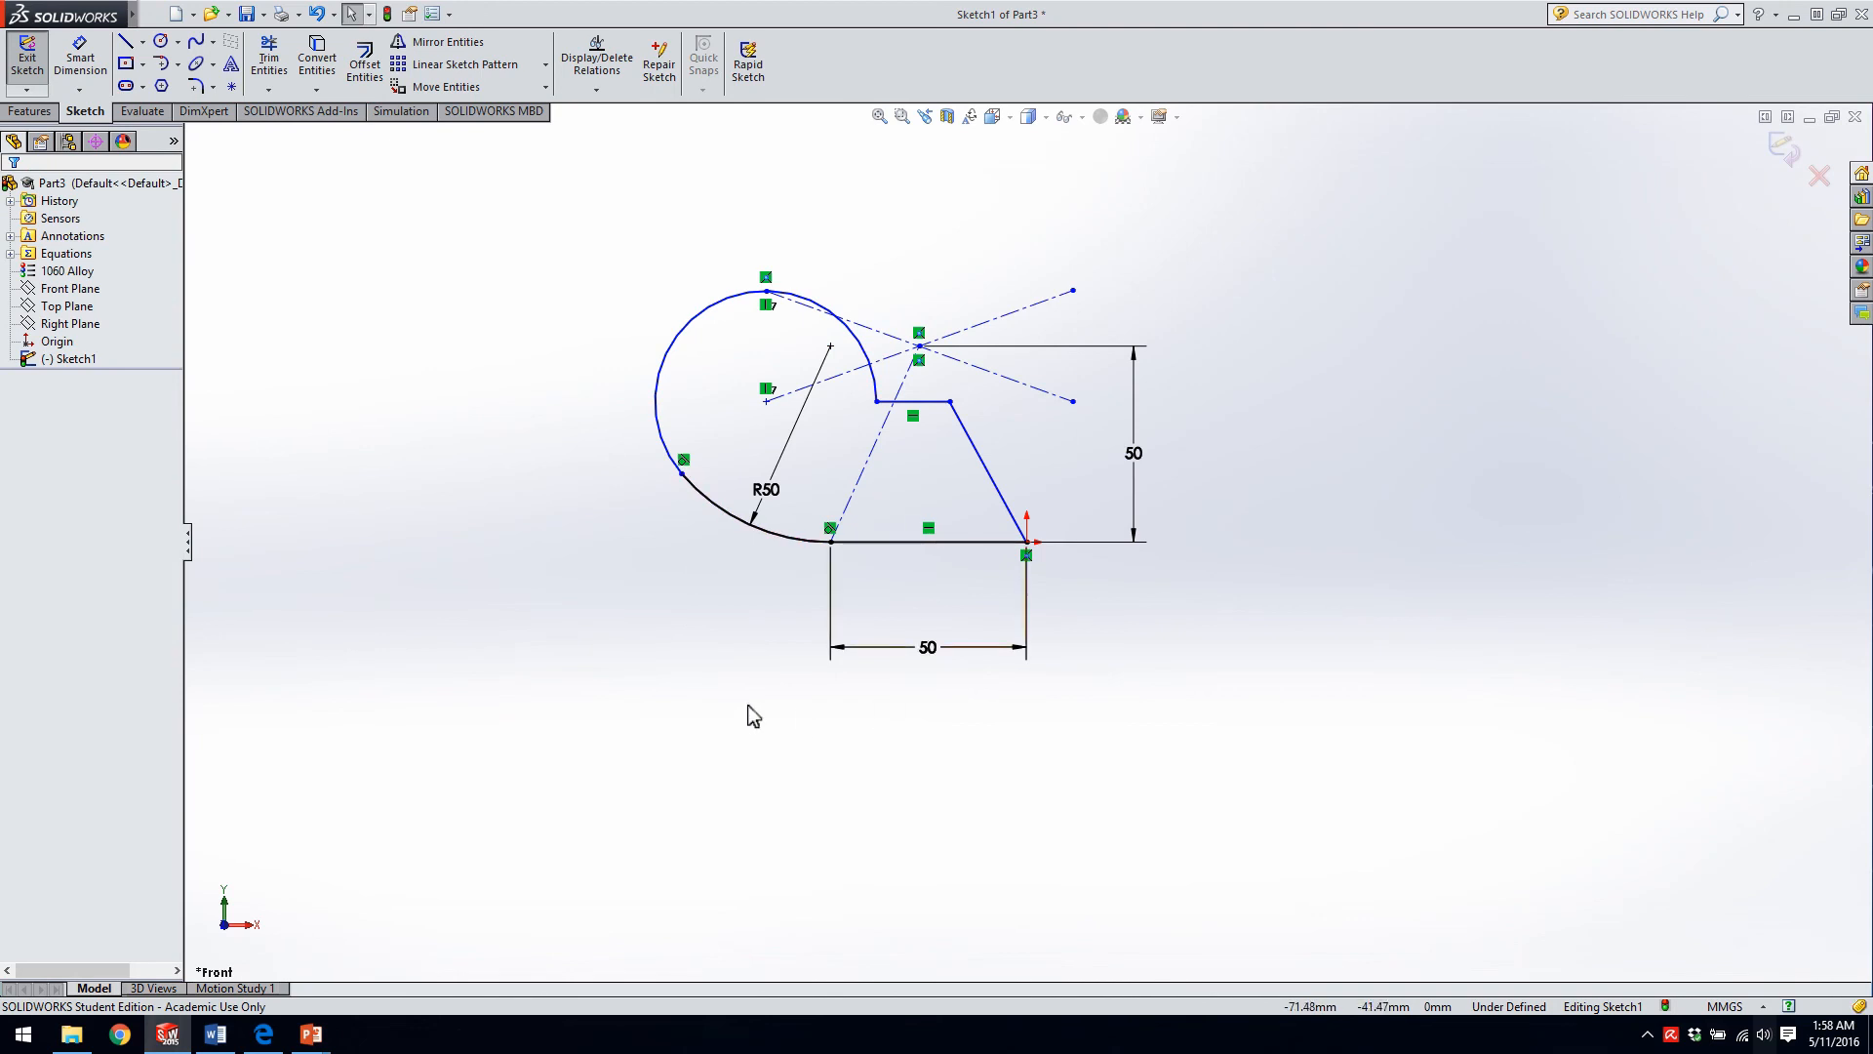
- Dimension the vertical distance between the short upper horizontal line and the base line as 30 mm
{"action": "right_click_drag", "start_coordinate": [742, 707], "coordinate": [748, 409]}
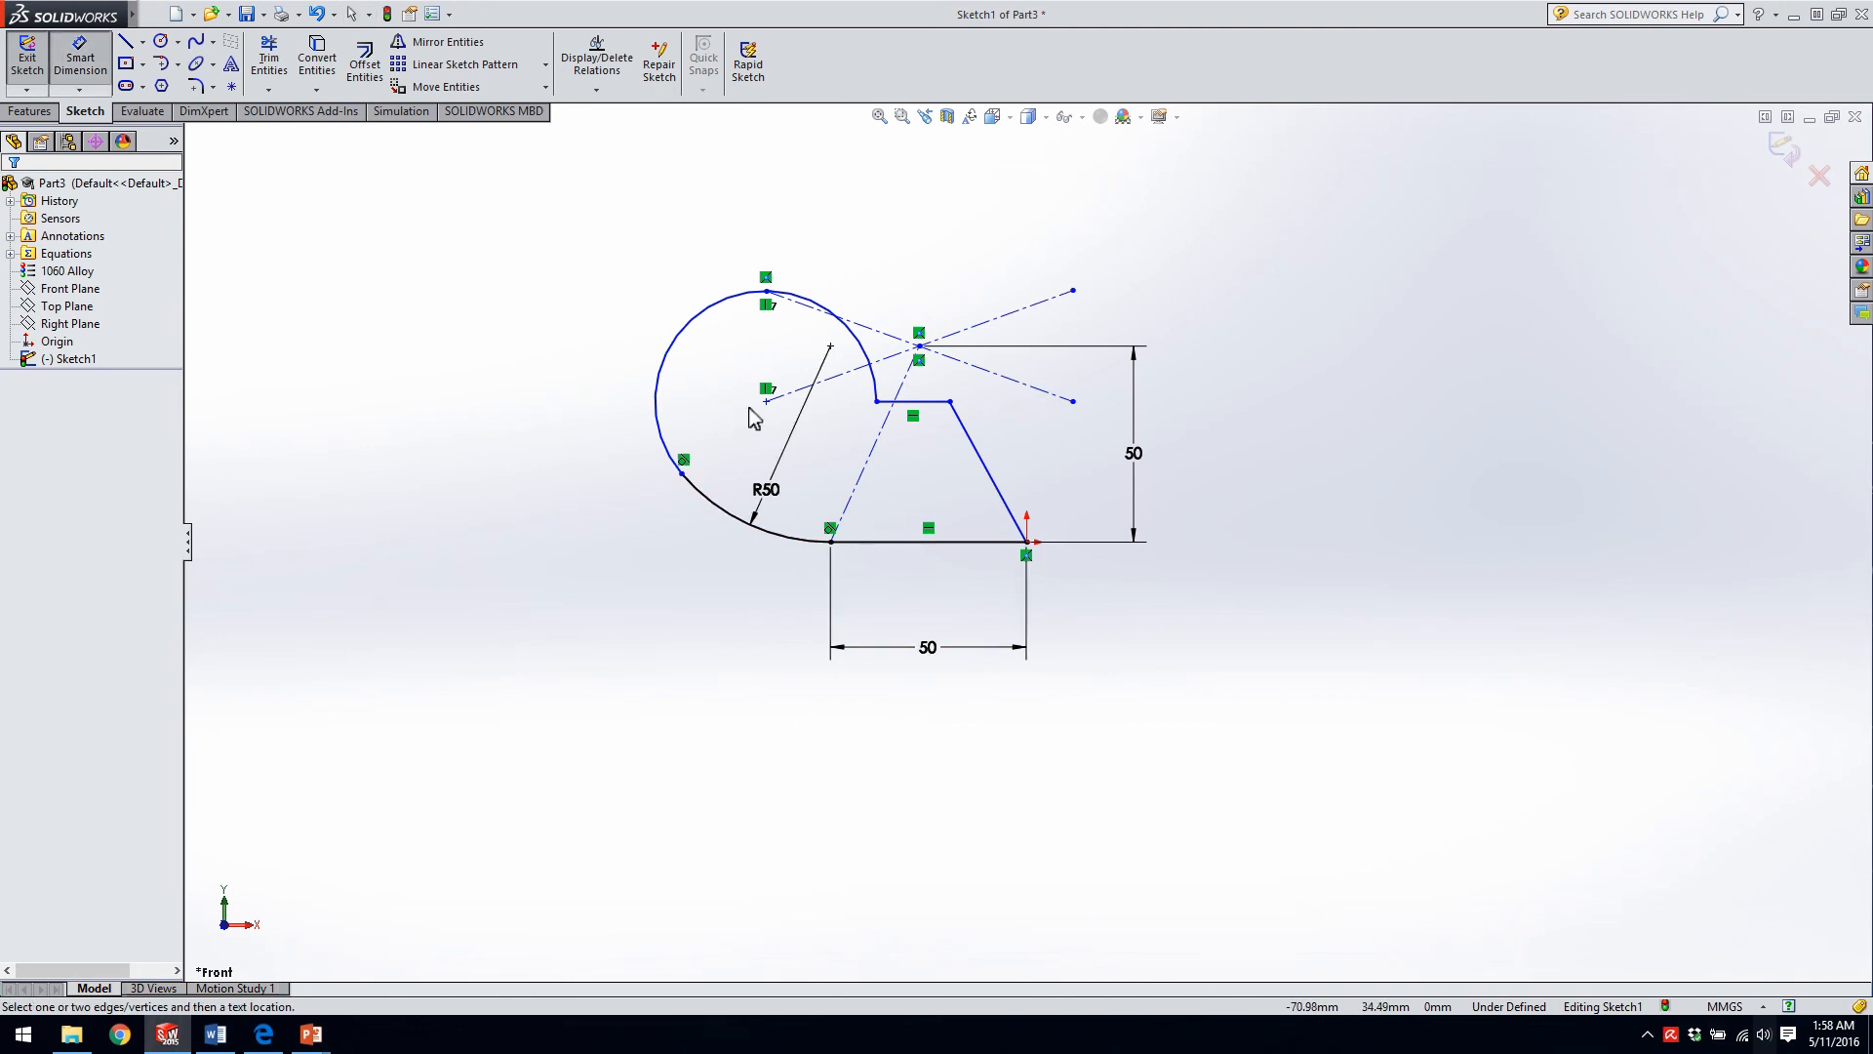
{"action": "left_click", "coordinate": [927, 402]}
{"action": "left_click", "coordinate": [903, 542]}
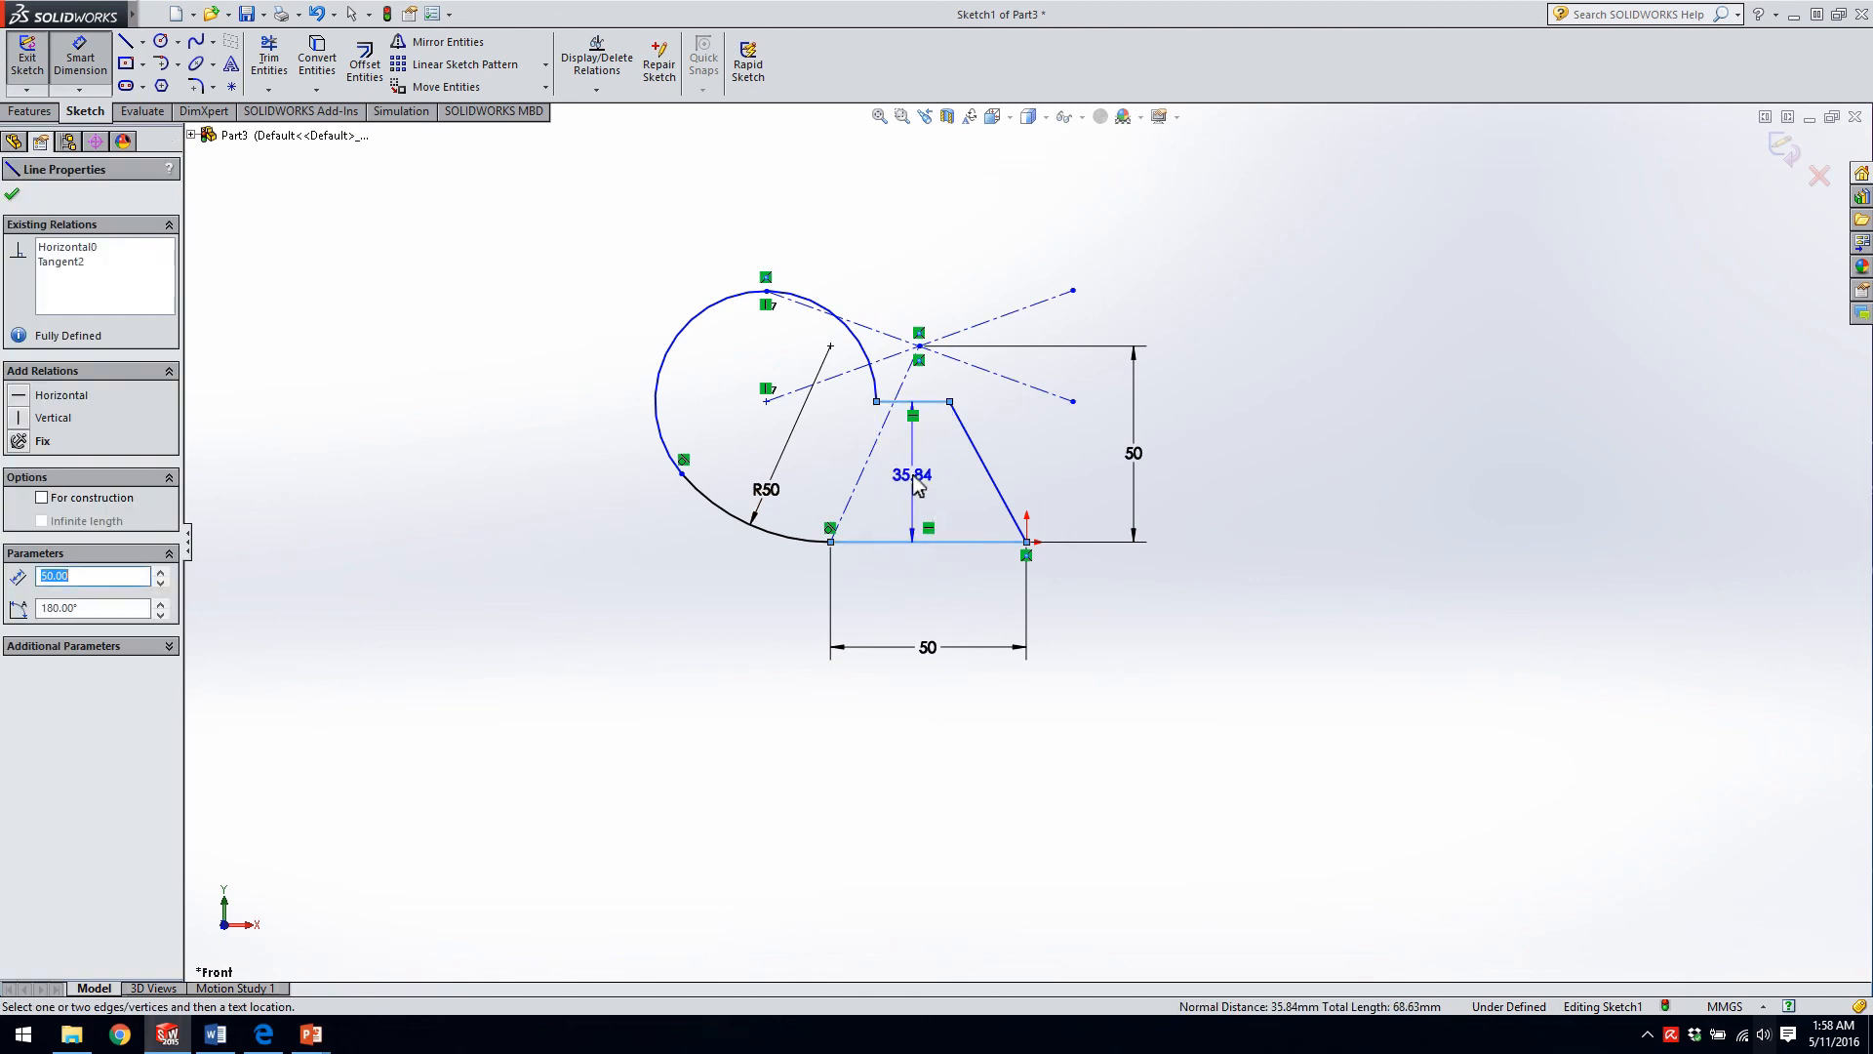
{"action": "left_click", "coordinate": [917, 485]}
{"action": "key", "text": "Return"}
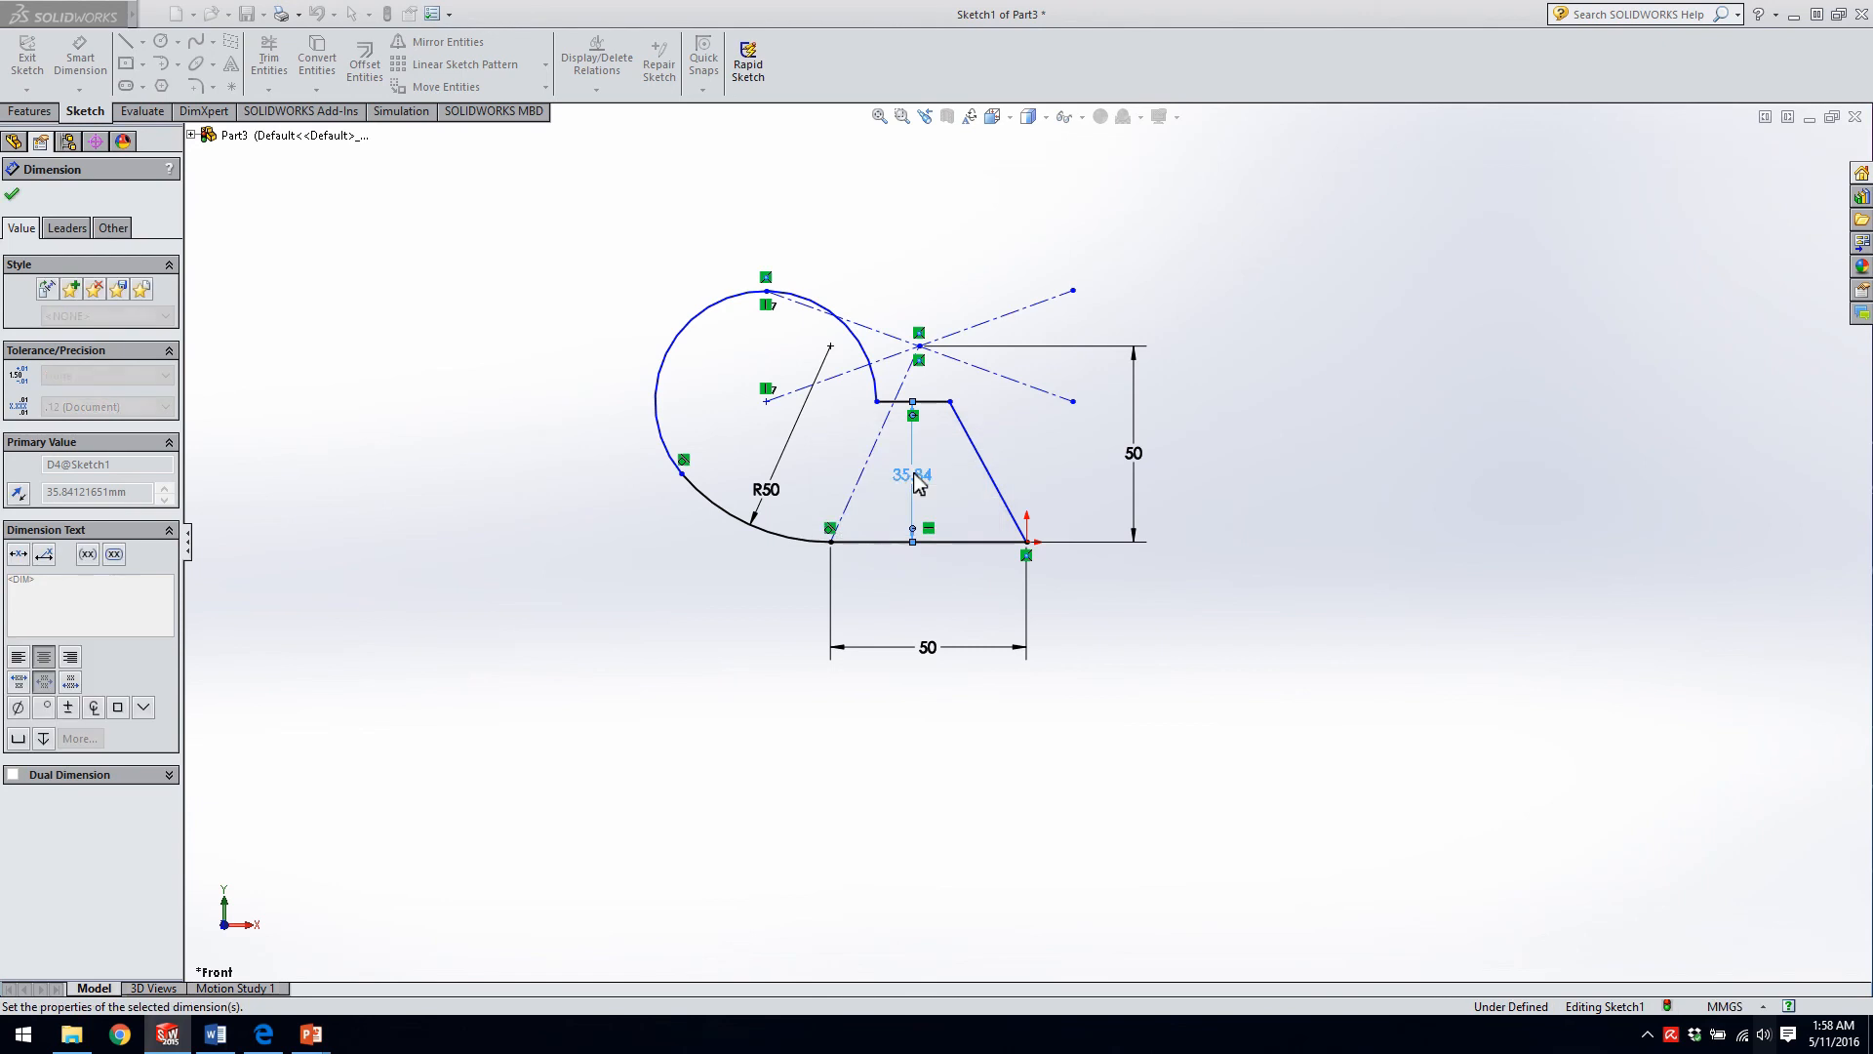
- Dimension the angle between the slanted right side and the base line as 60°
{"action": "left_click", "coordinate": [1009, 516]}
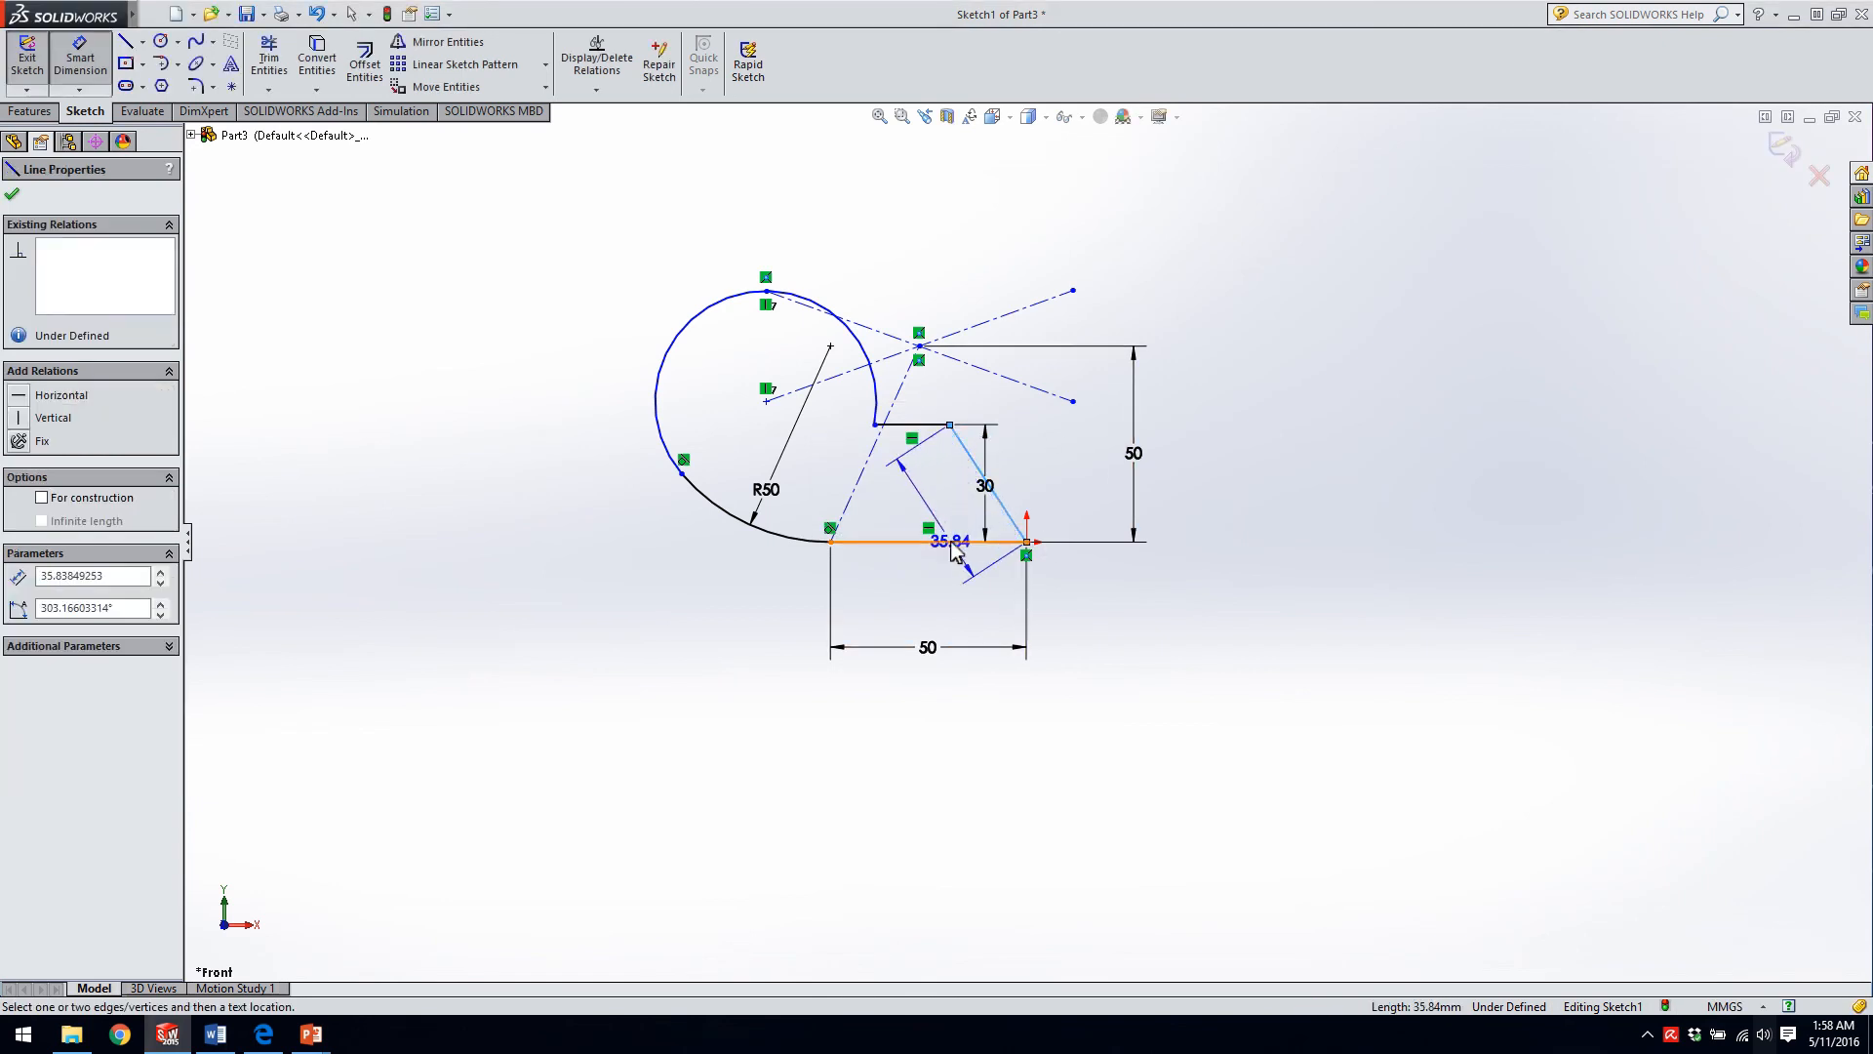
{"action": "left_click", "coordinate": [937, 541]}
{"action": "left_click", "coordinate": [951, 507]}
{"action": "type", "text": "60"}
{"action": "key", "text": "Return"}
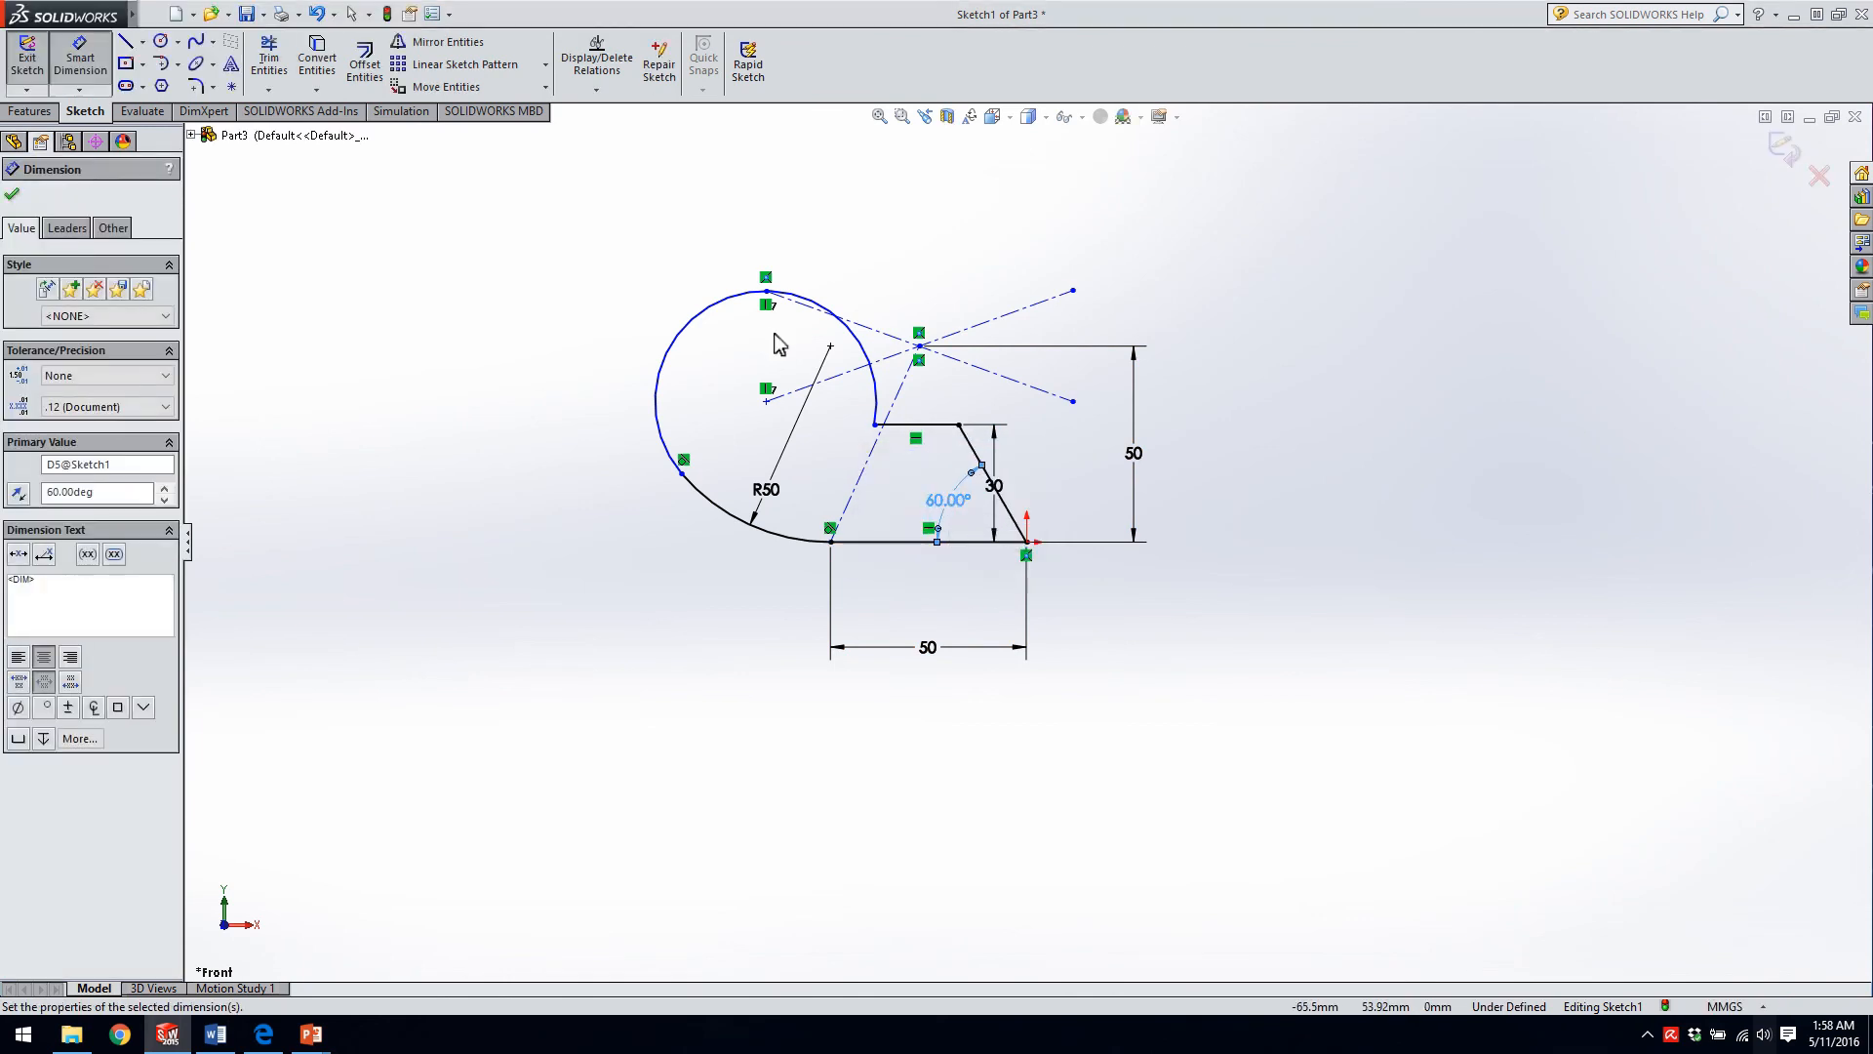
- Dimension the horizontal distance between the arc end of the short upper line and the origin as 40 mm
{"action": "left_click", "coordinate": [875, 428]}
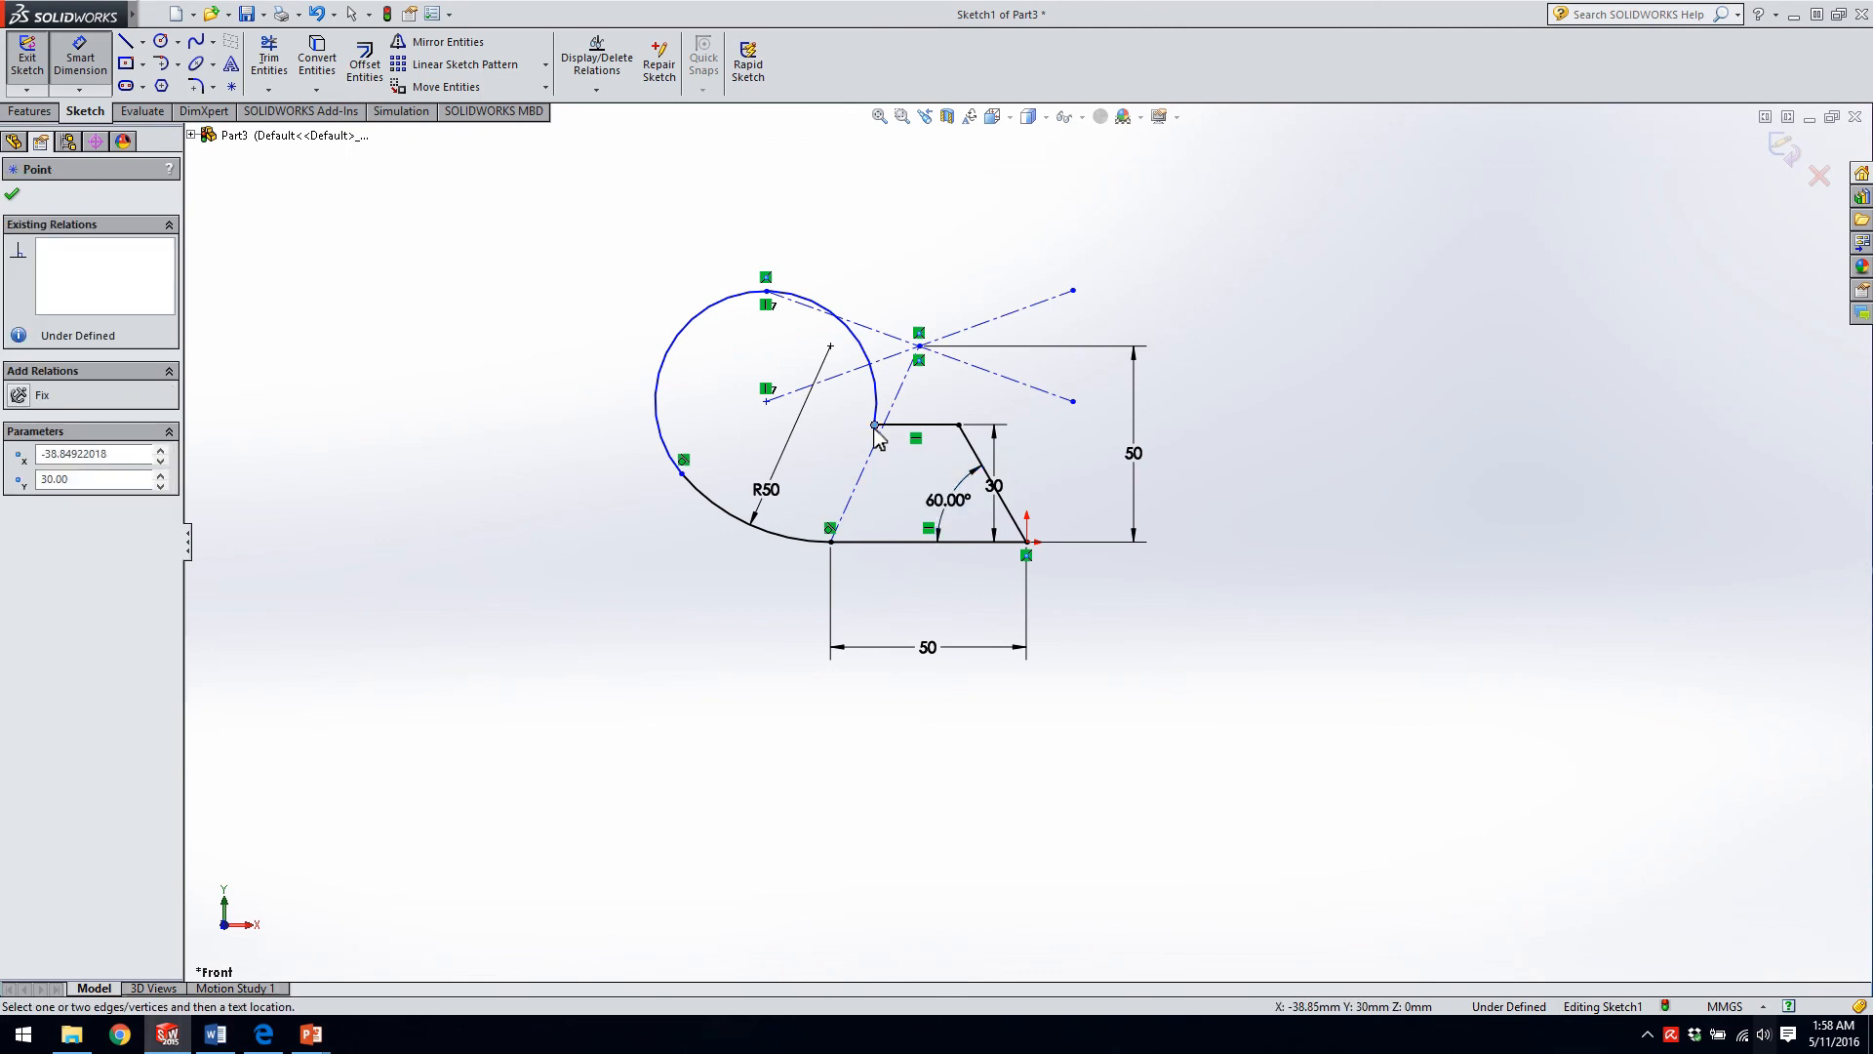
{"action": "left_click", "coordinate": [1026, 541]}
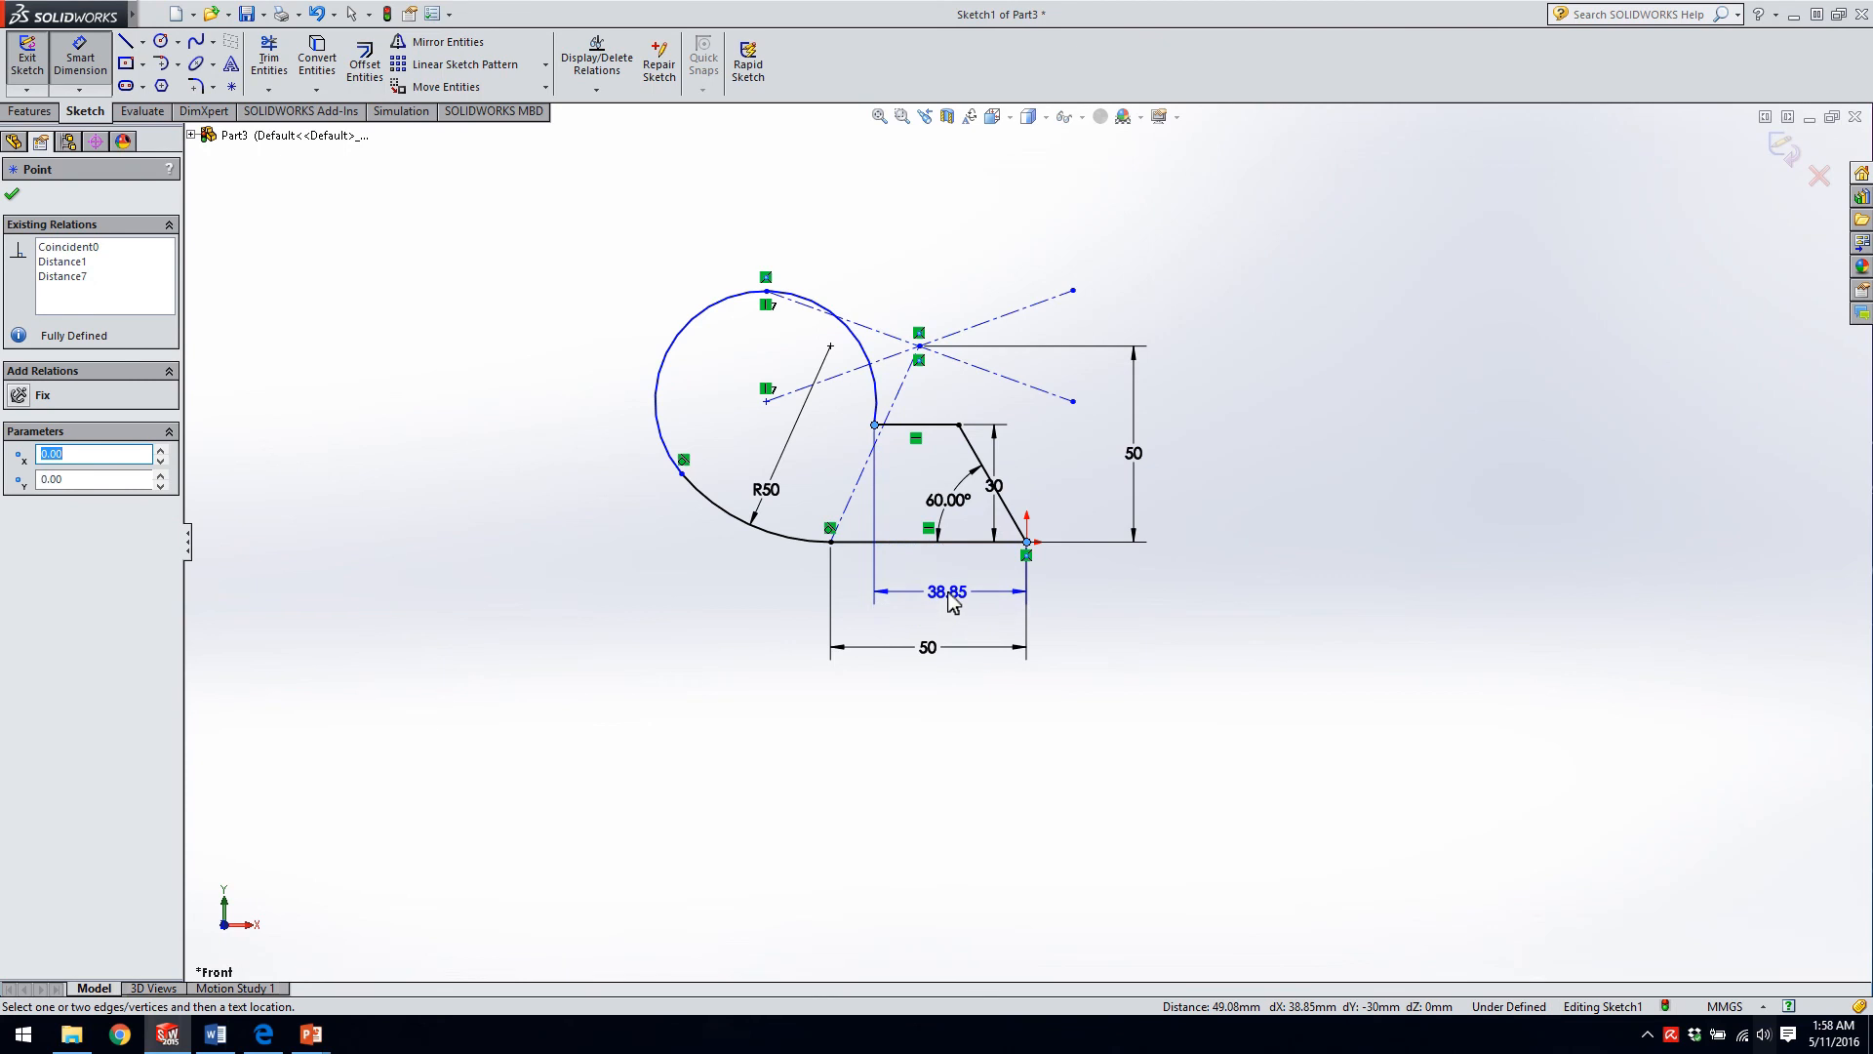
{"action": "left_click", "coordinate": [956, 590]}
{"action": "type", "text": "40"}
{"action": "key", "text": "Return"}
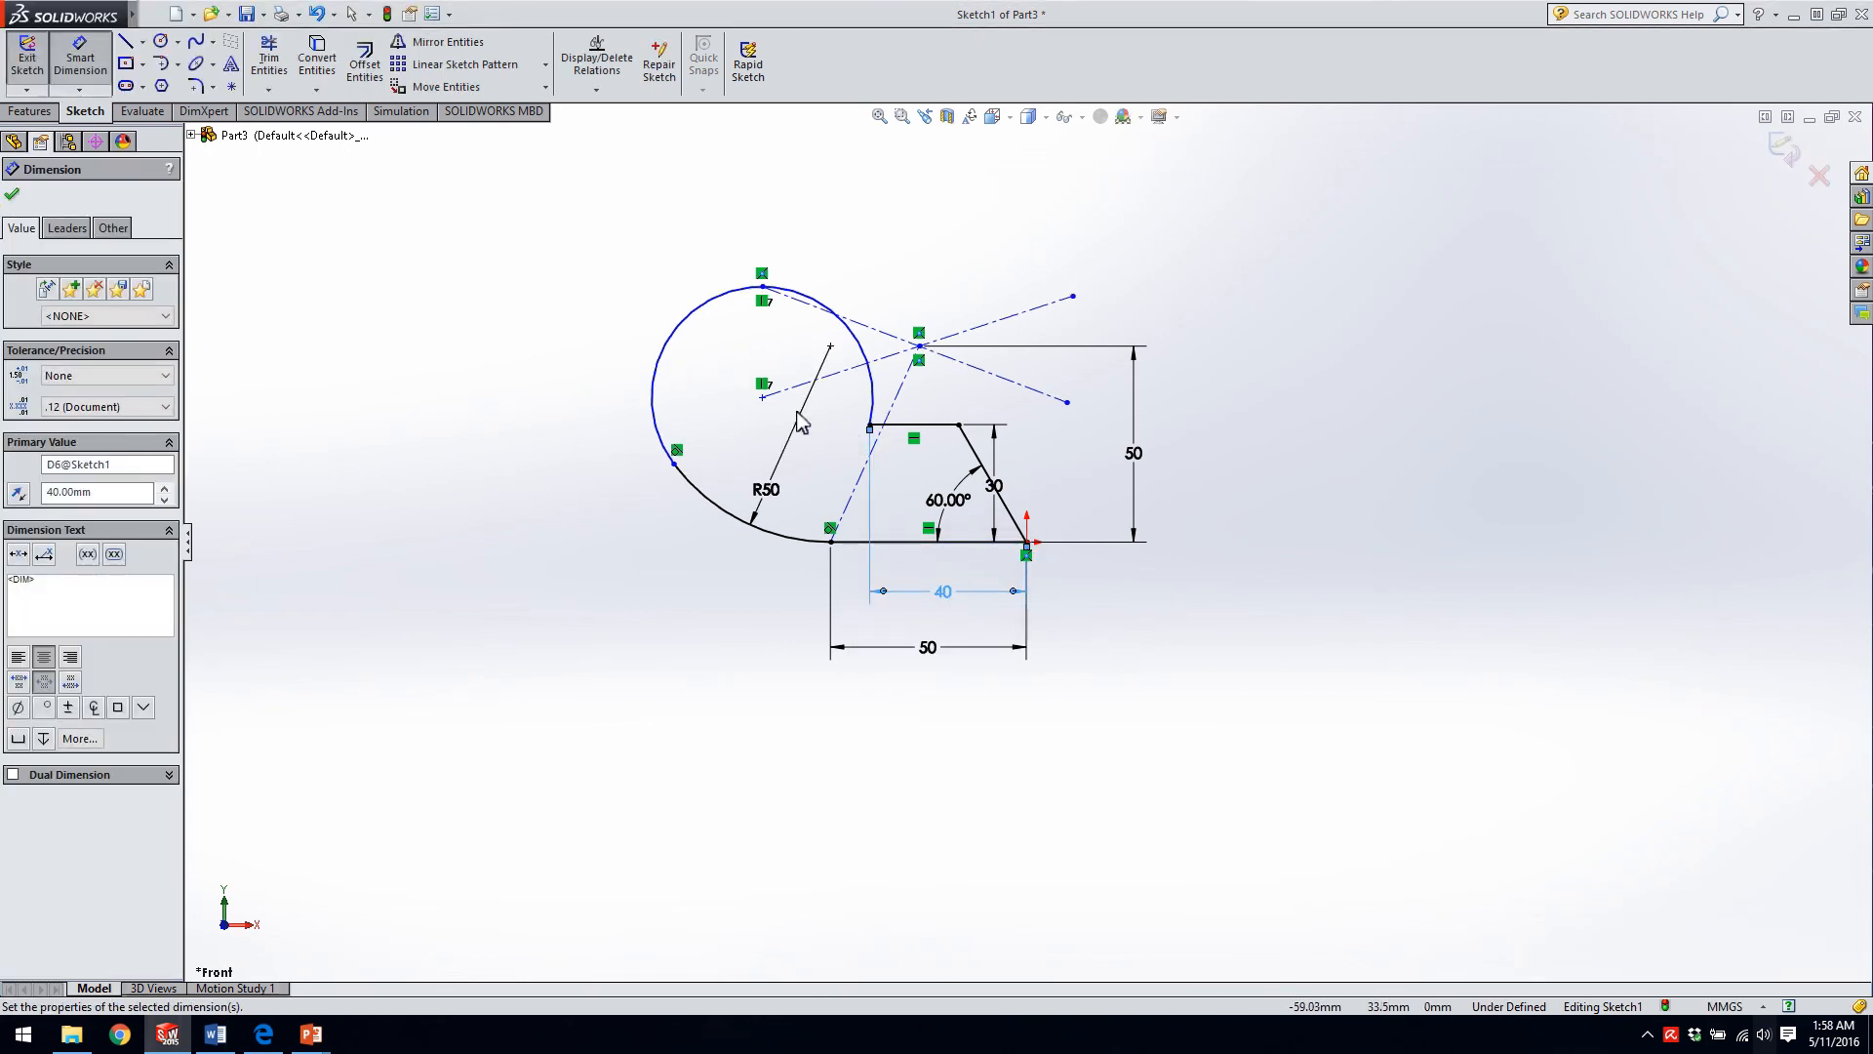
- Dimension the radius of the large upper arc as 30 mm and leave the dimension tool
{"action": "left_click", "coordinate": [694, 308]}
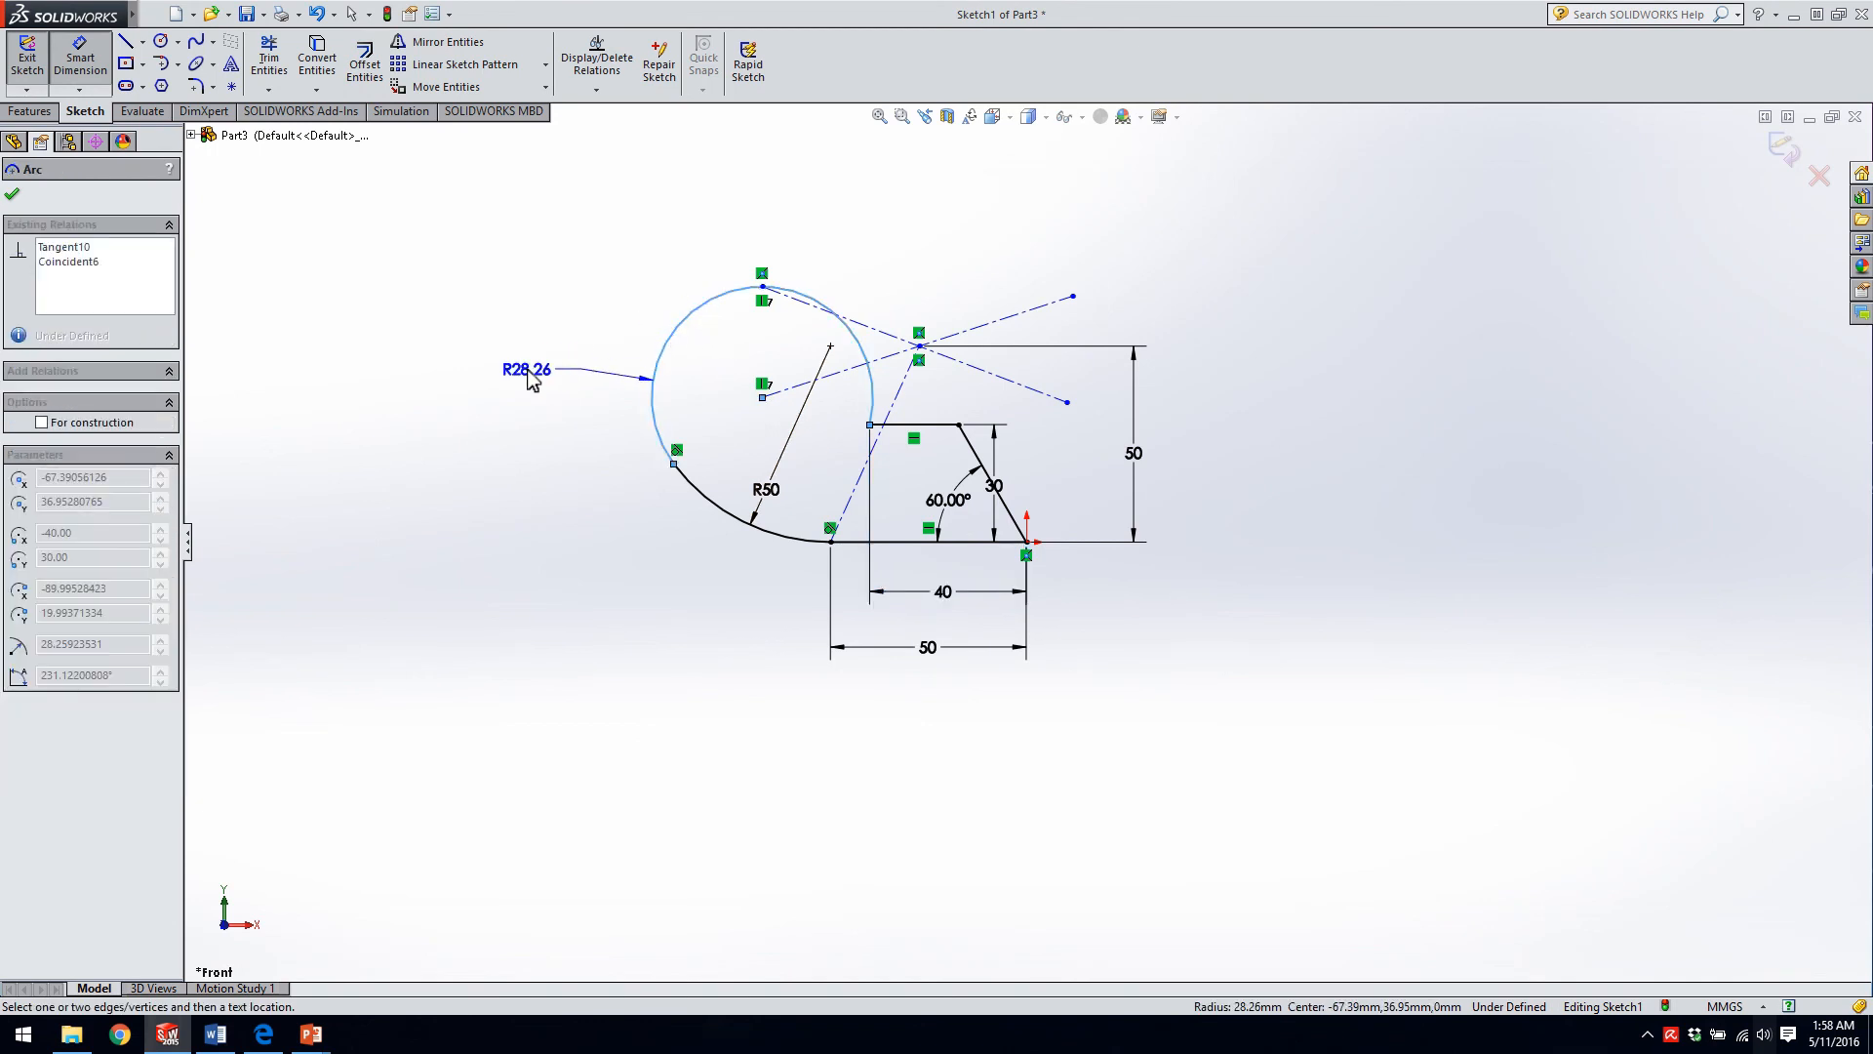
{"action": "left_click", "coordinate": [535, 378]}
{"action": "type", "text": "30"}
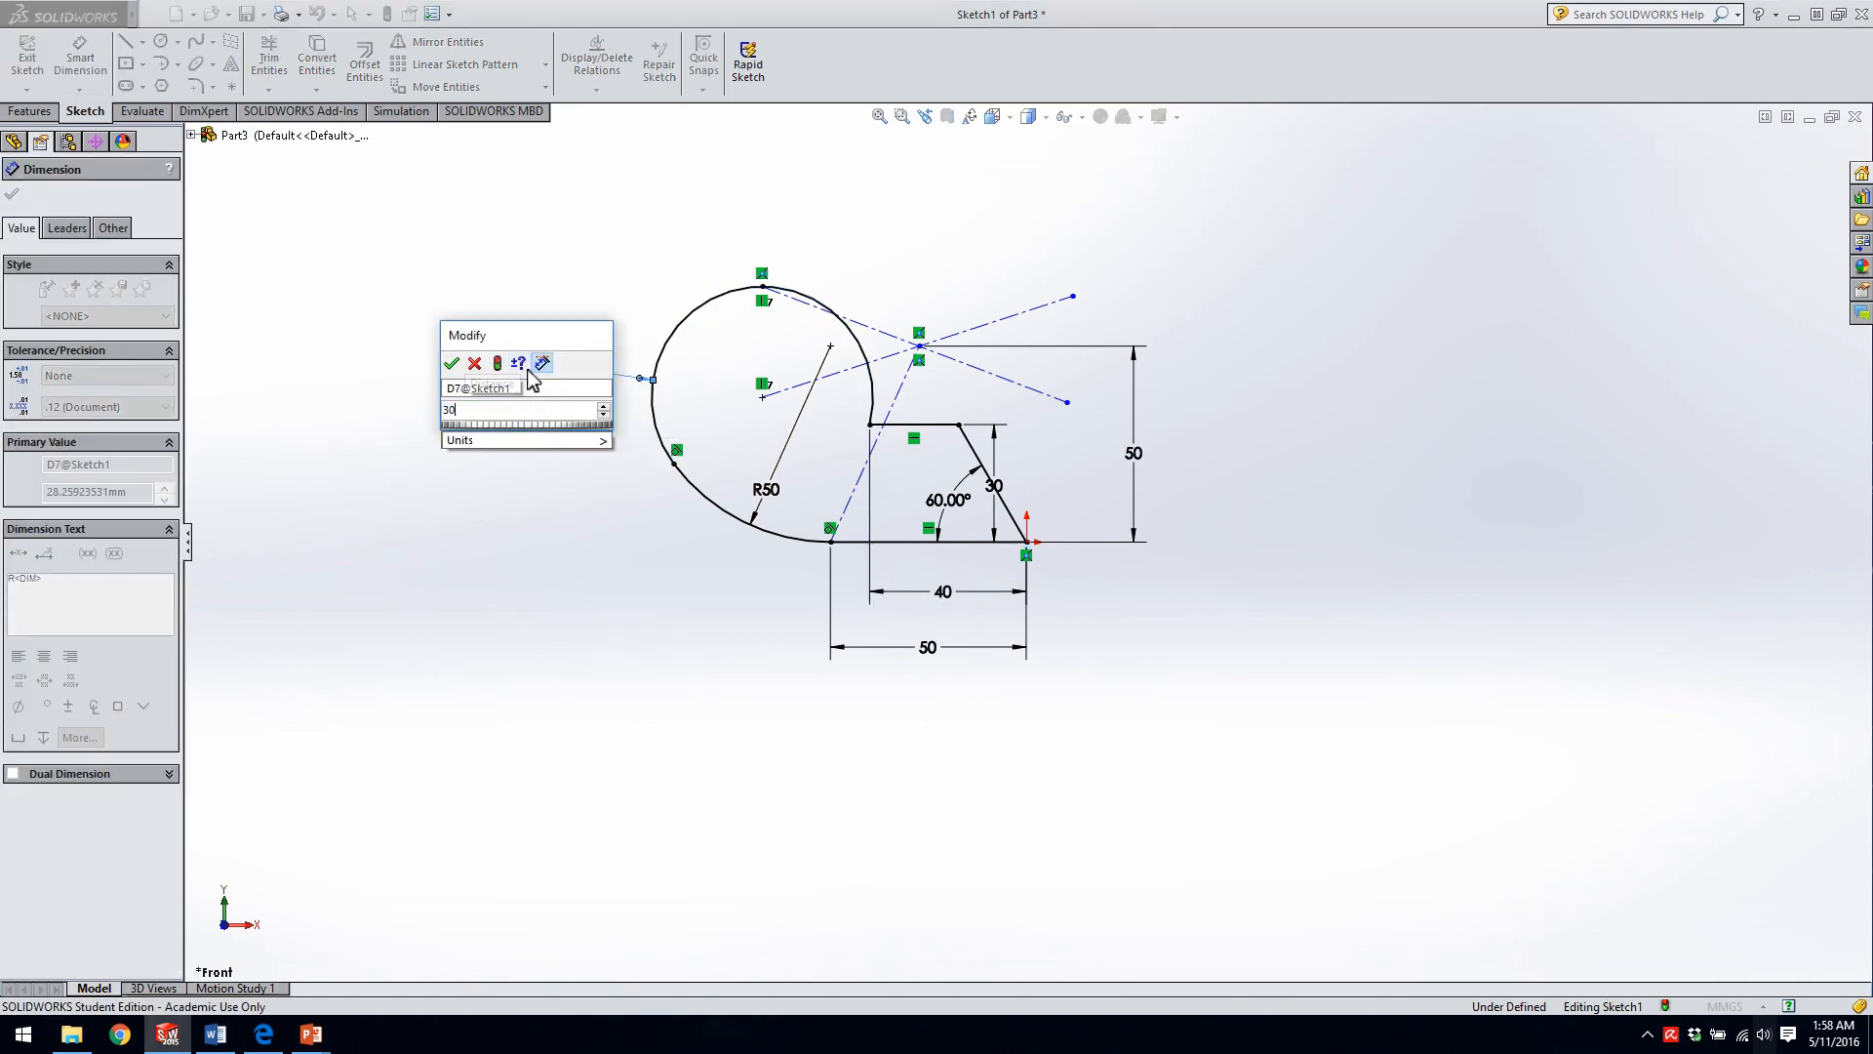
{"action": "key", "text": "Return"}
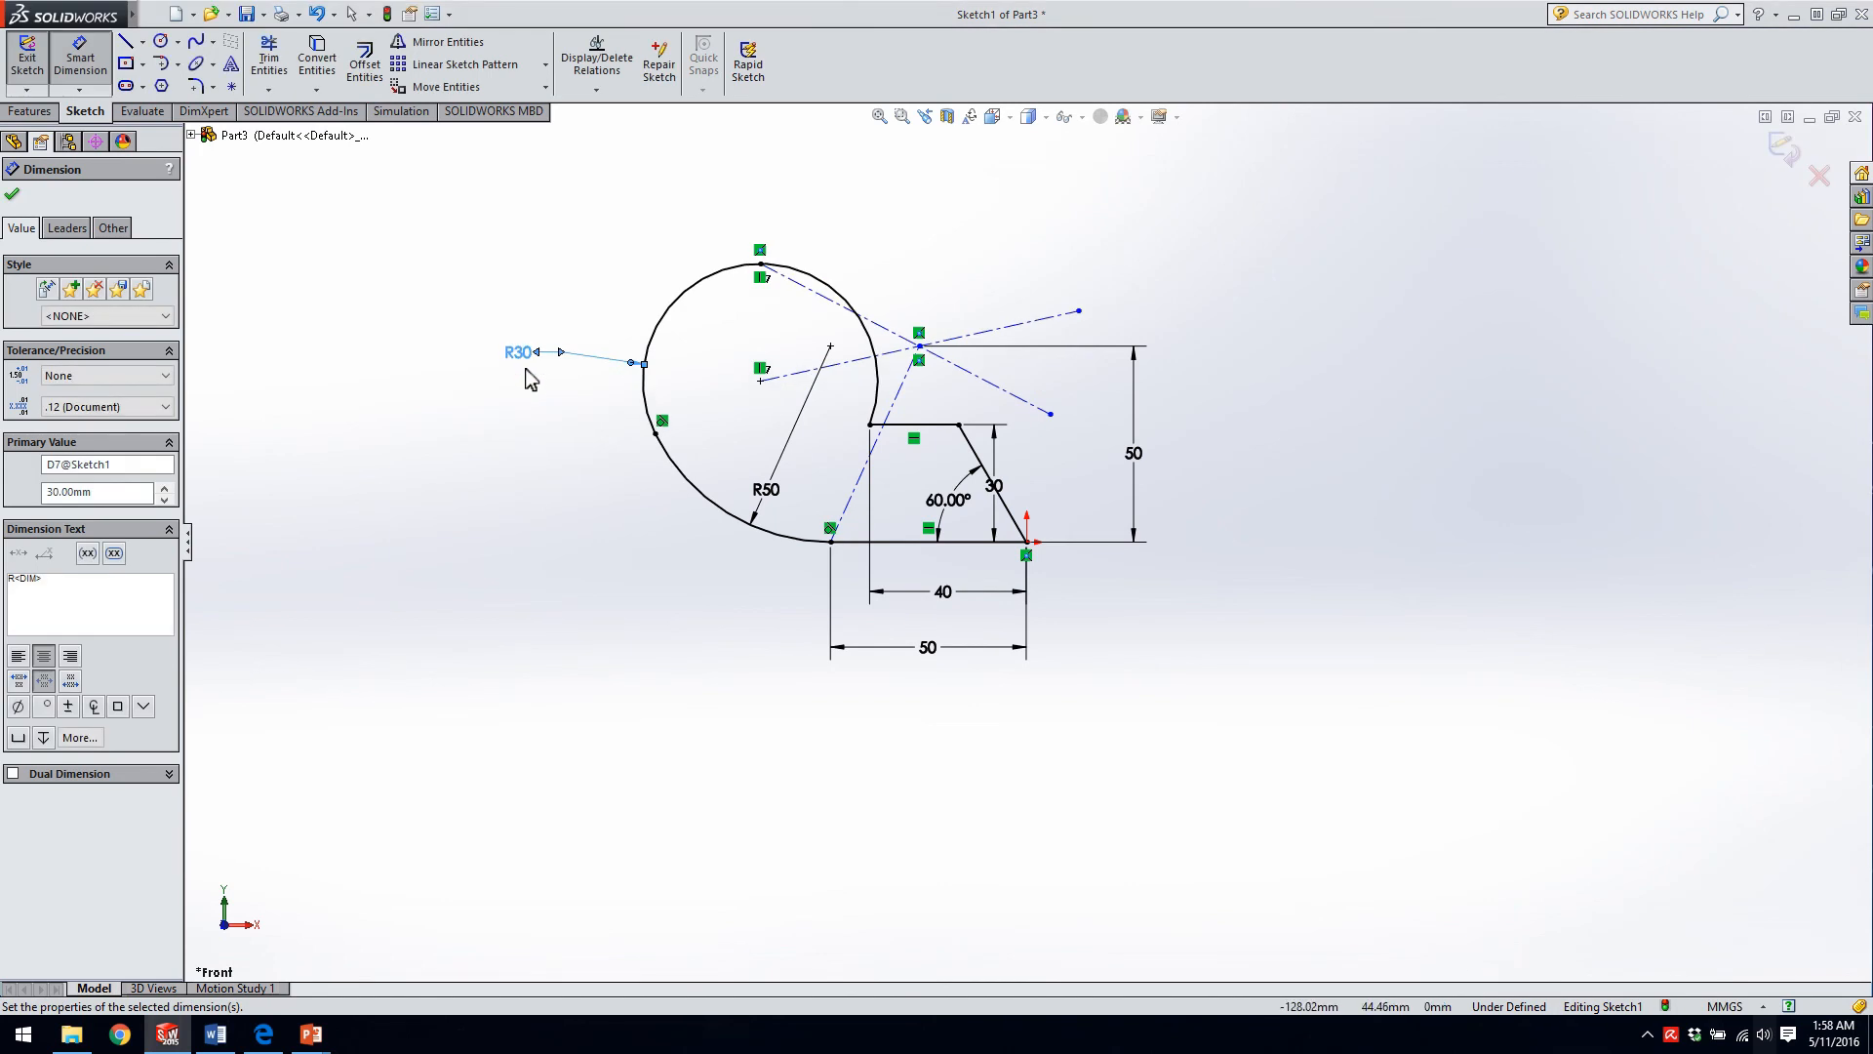
{"action": "key", "text": "Escape"}
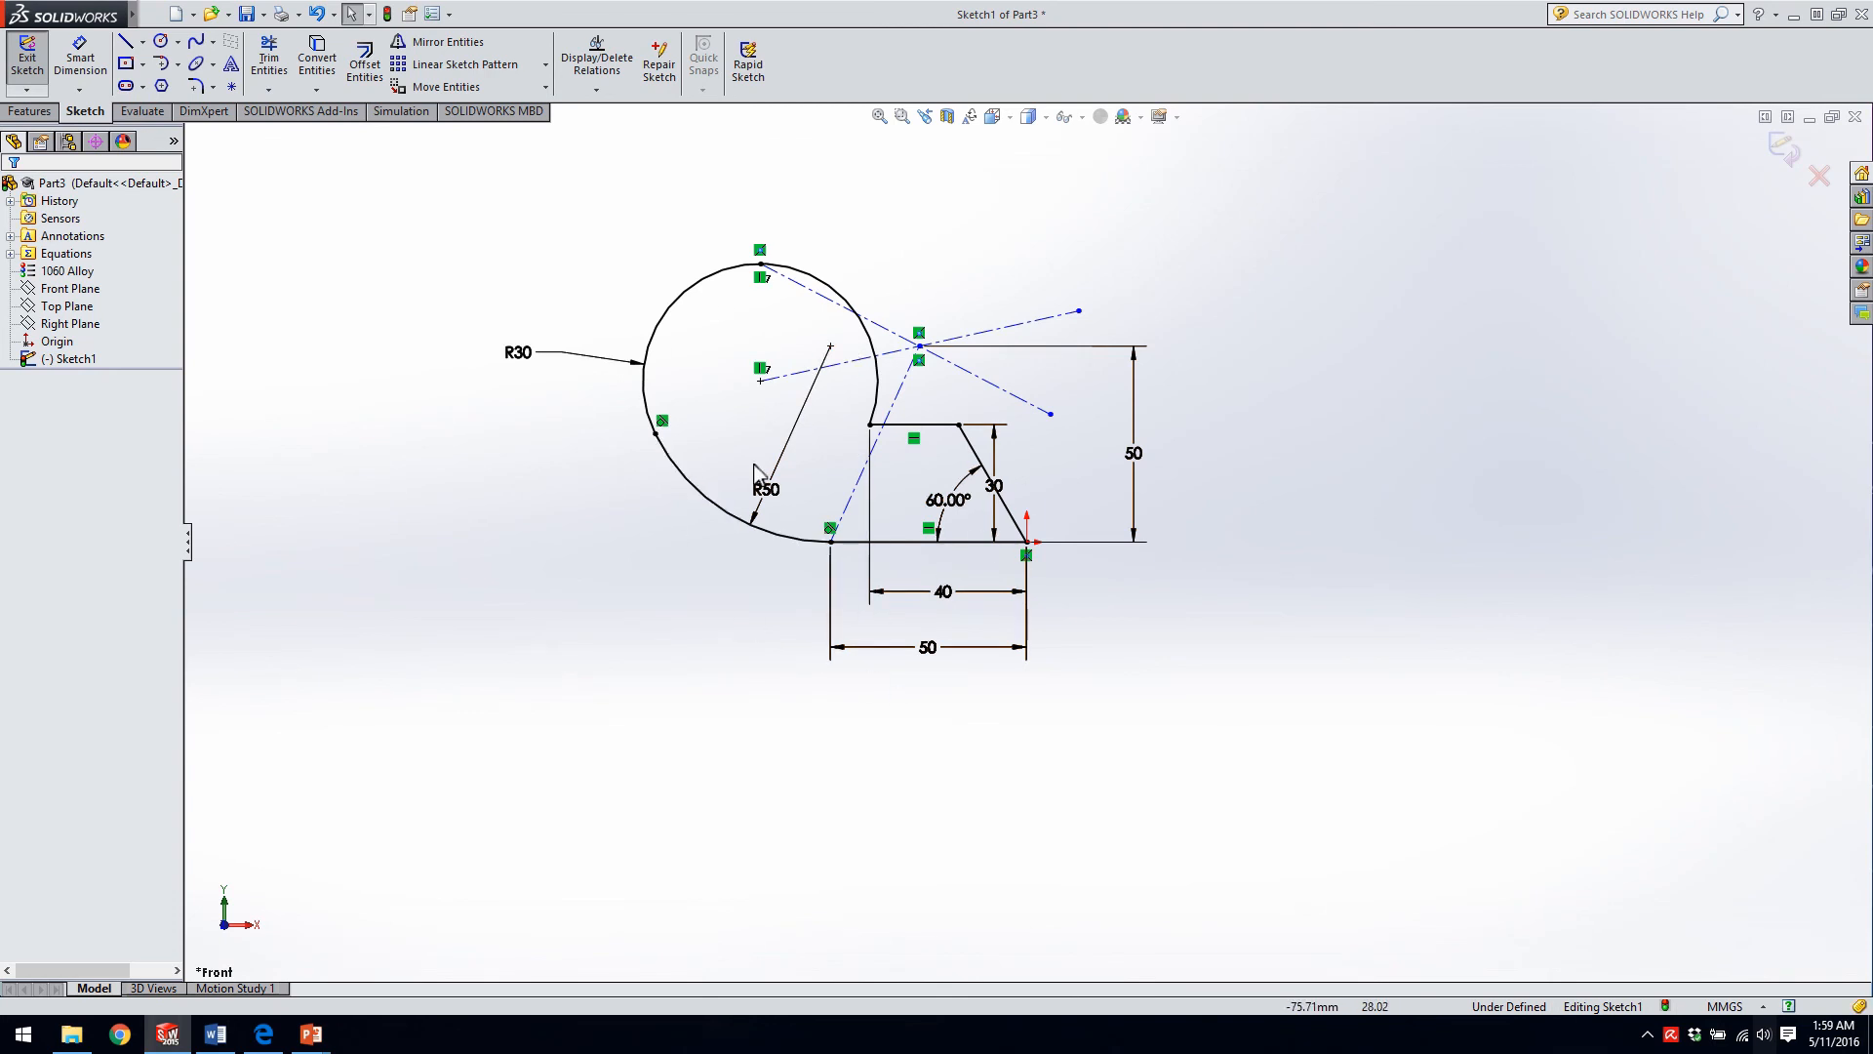
- Convert the horizontal base line to construction geometry
{"action": "left_click", "coordinate": [911, 543]}
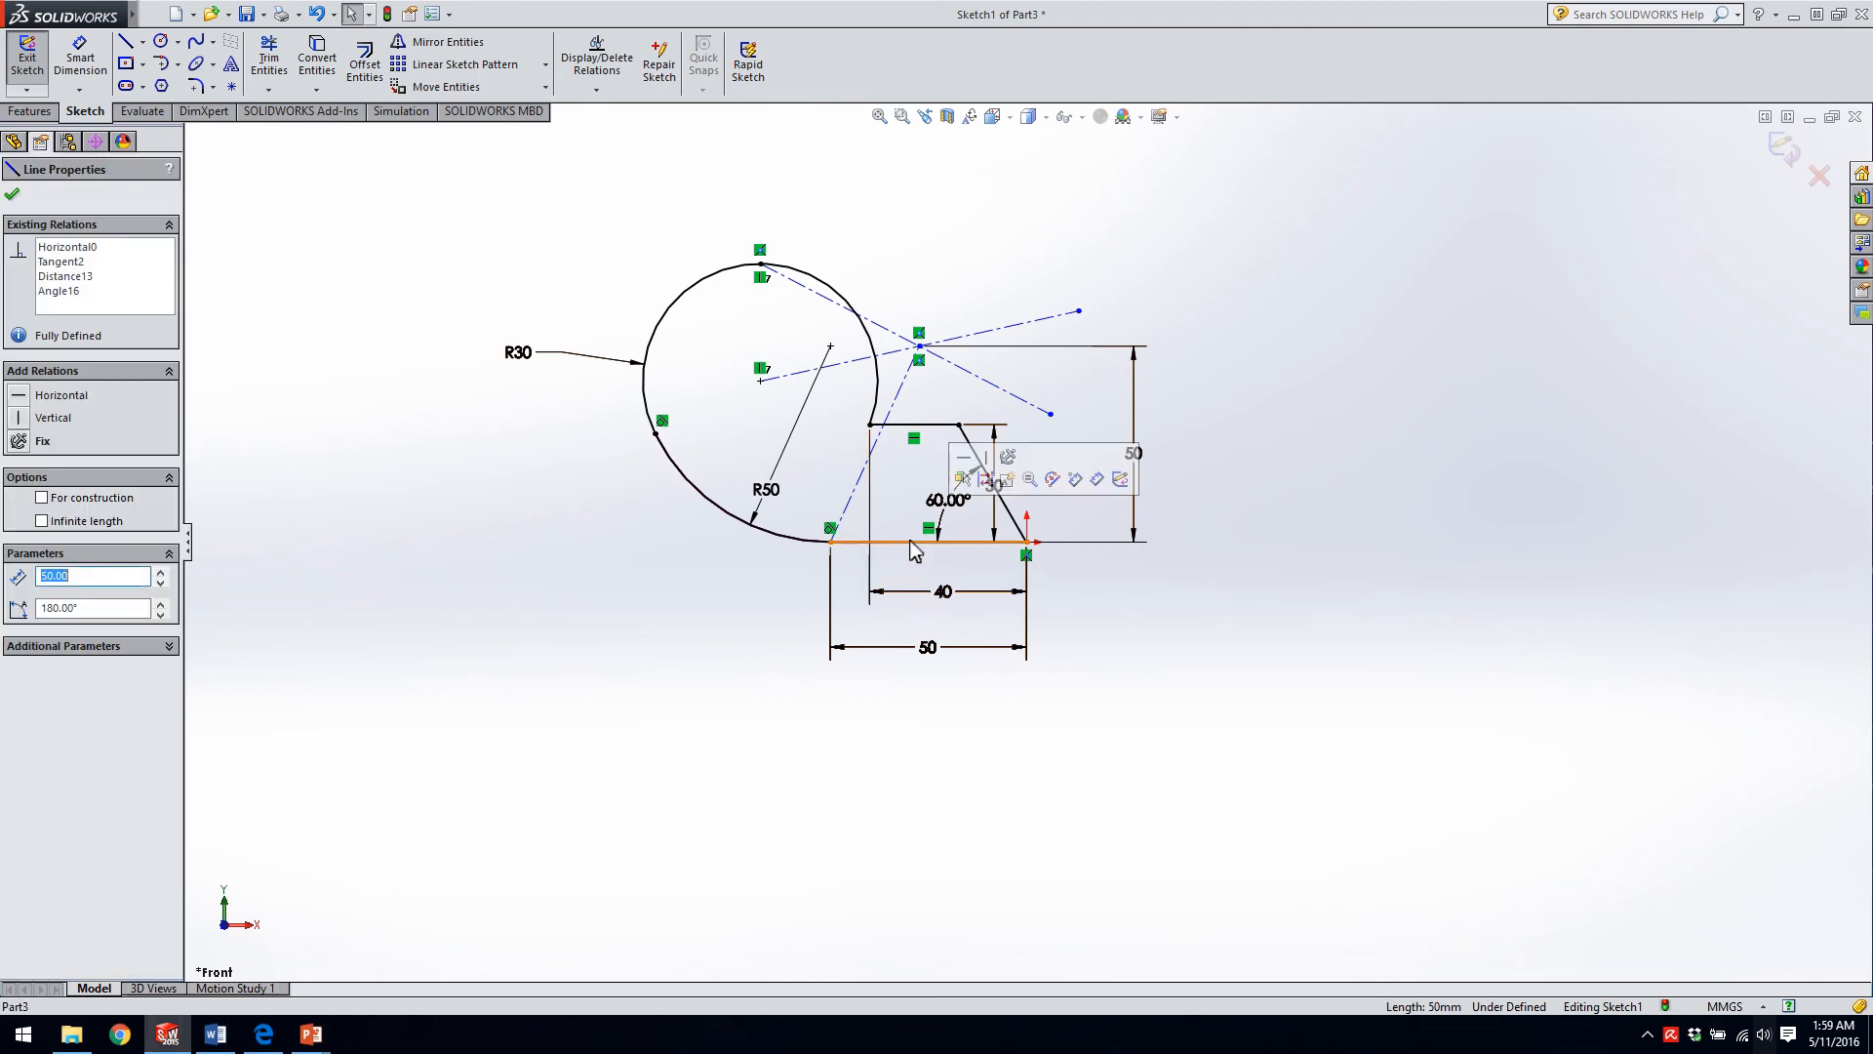
{"action": "left_click", "coordinate": [987, 480]}
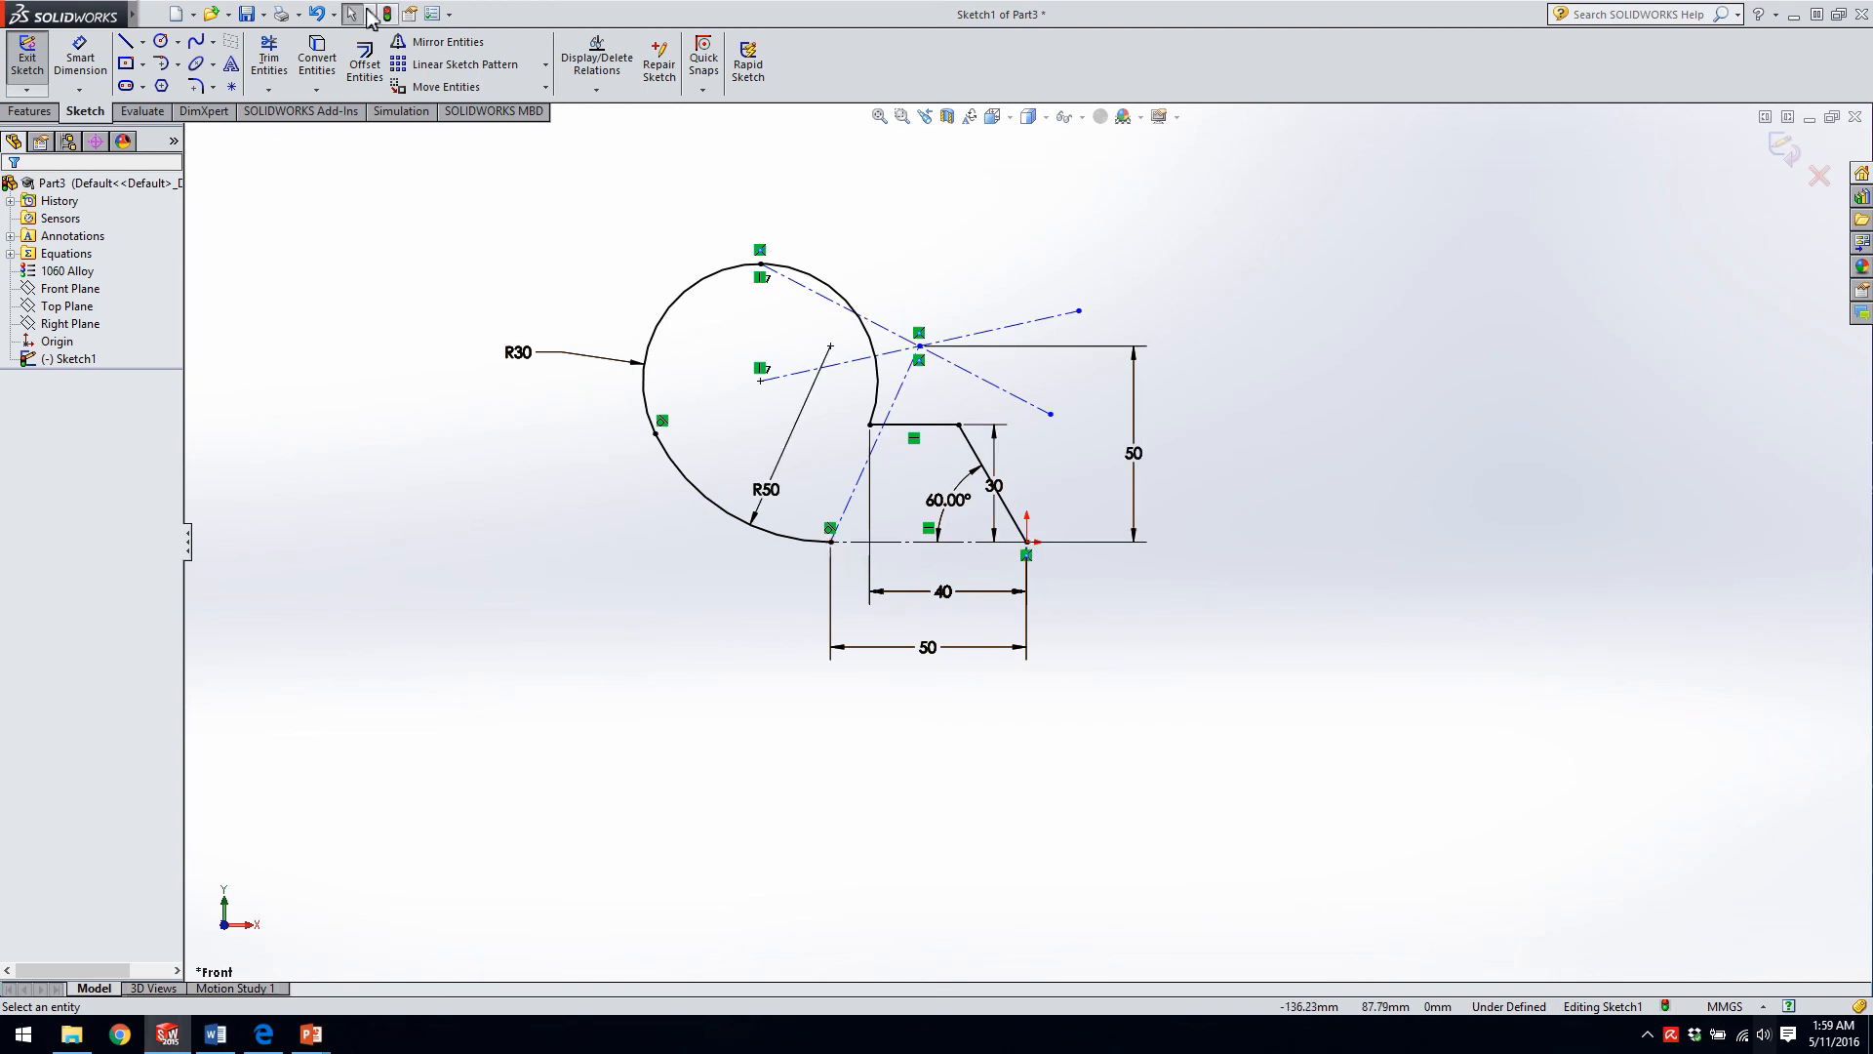
- Try mirroring both arcs, the short upper line and the slanted side about the construction base line, and undo the mirror
{"action": "left_click", "coordinate": [444, 43]}
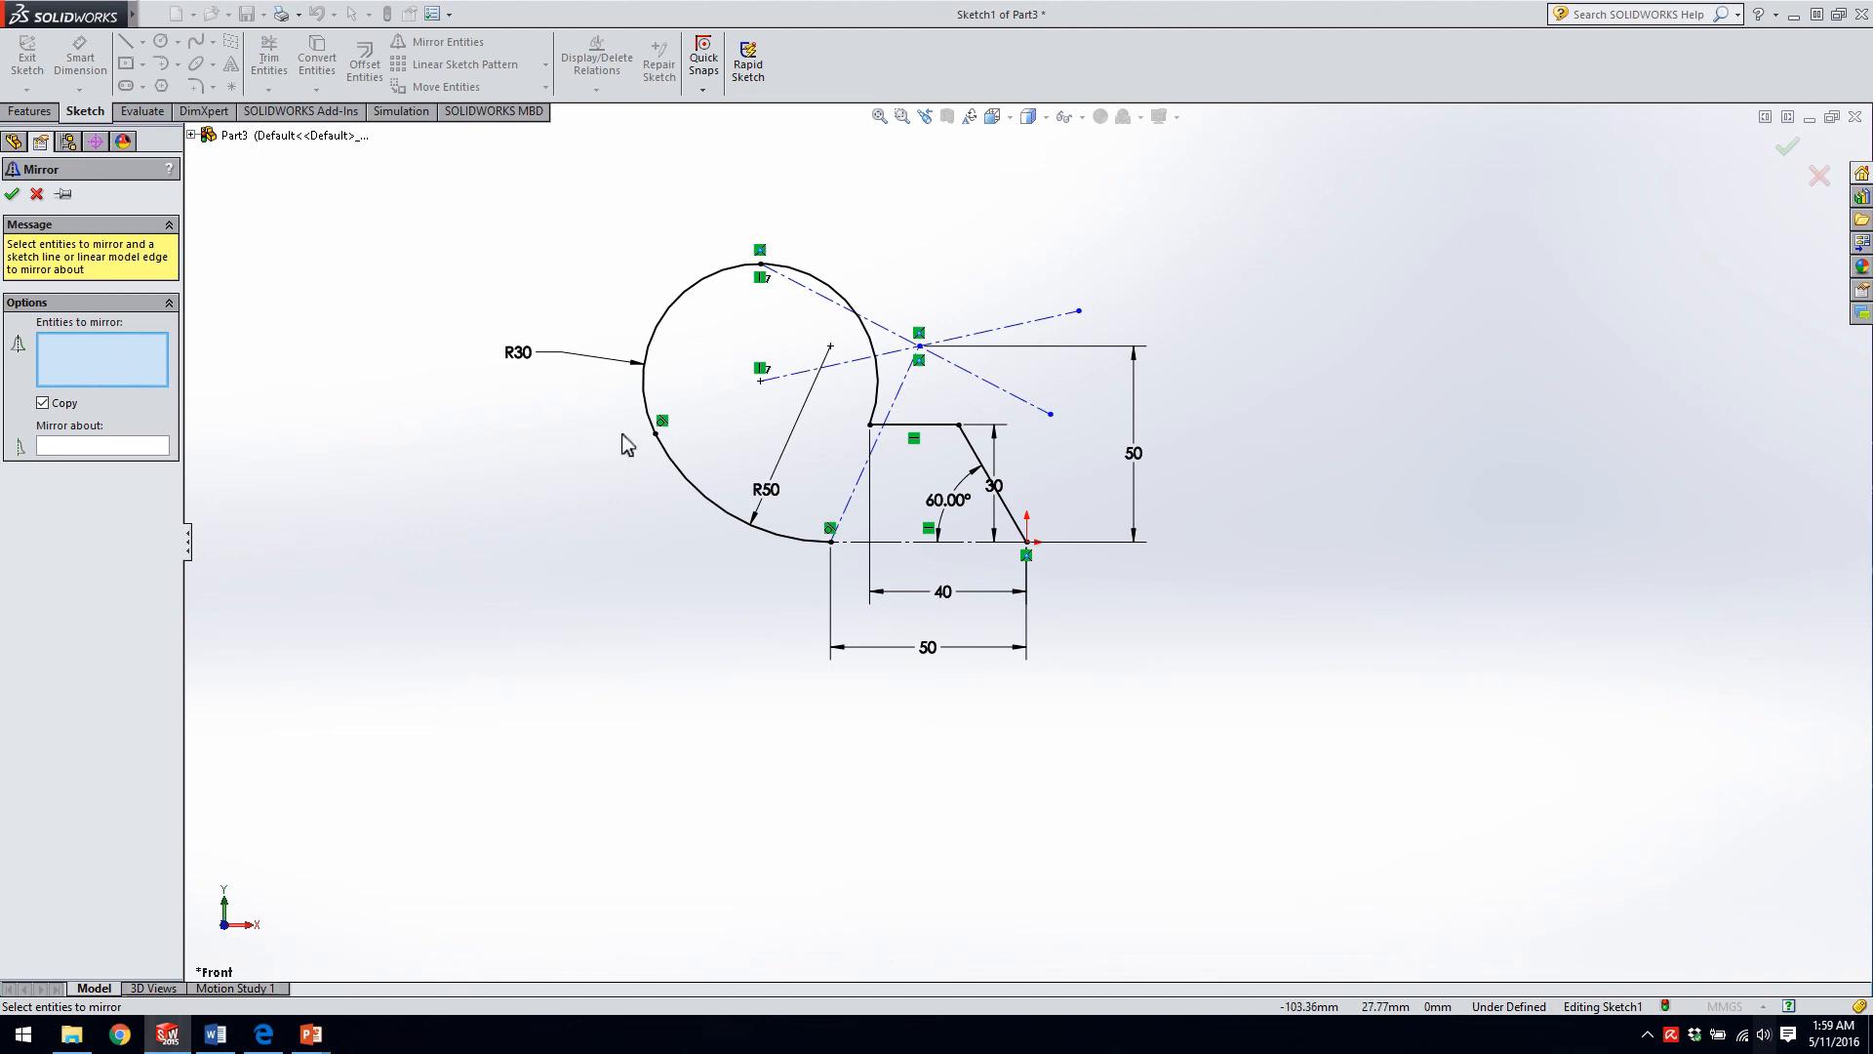
{"action": "left_click", "coordinate": [686, 483]}
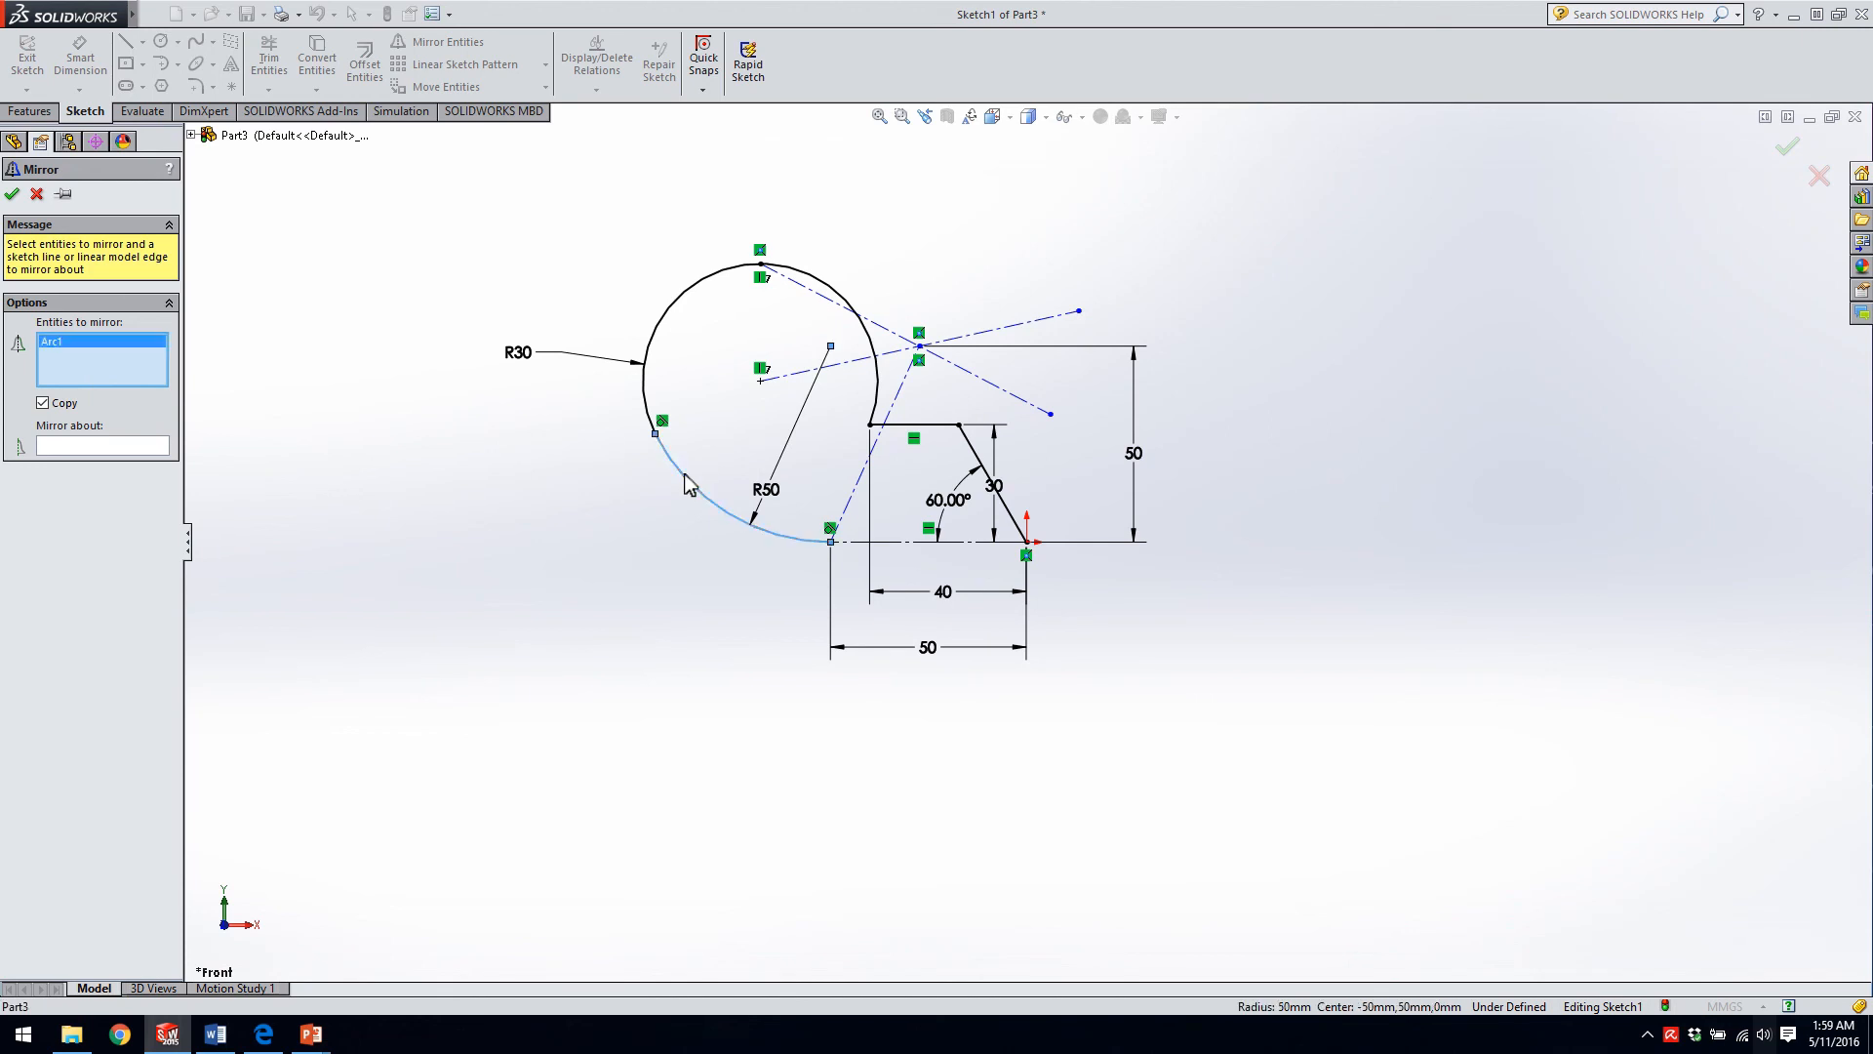
{"action": "left_click", "coordinate": [663, 332]}
{"action": "left_click", "coordinate": [913, 426]}
{"action": "left_click", "coordinate": [979, 456]}
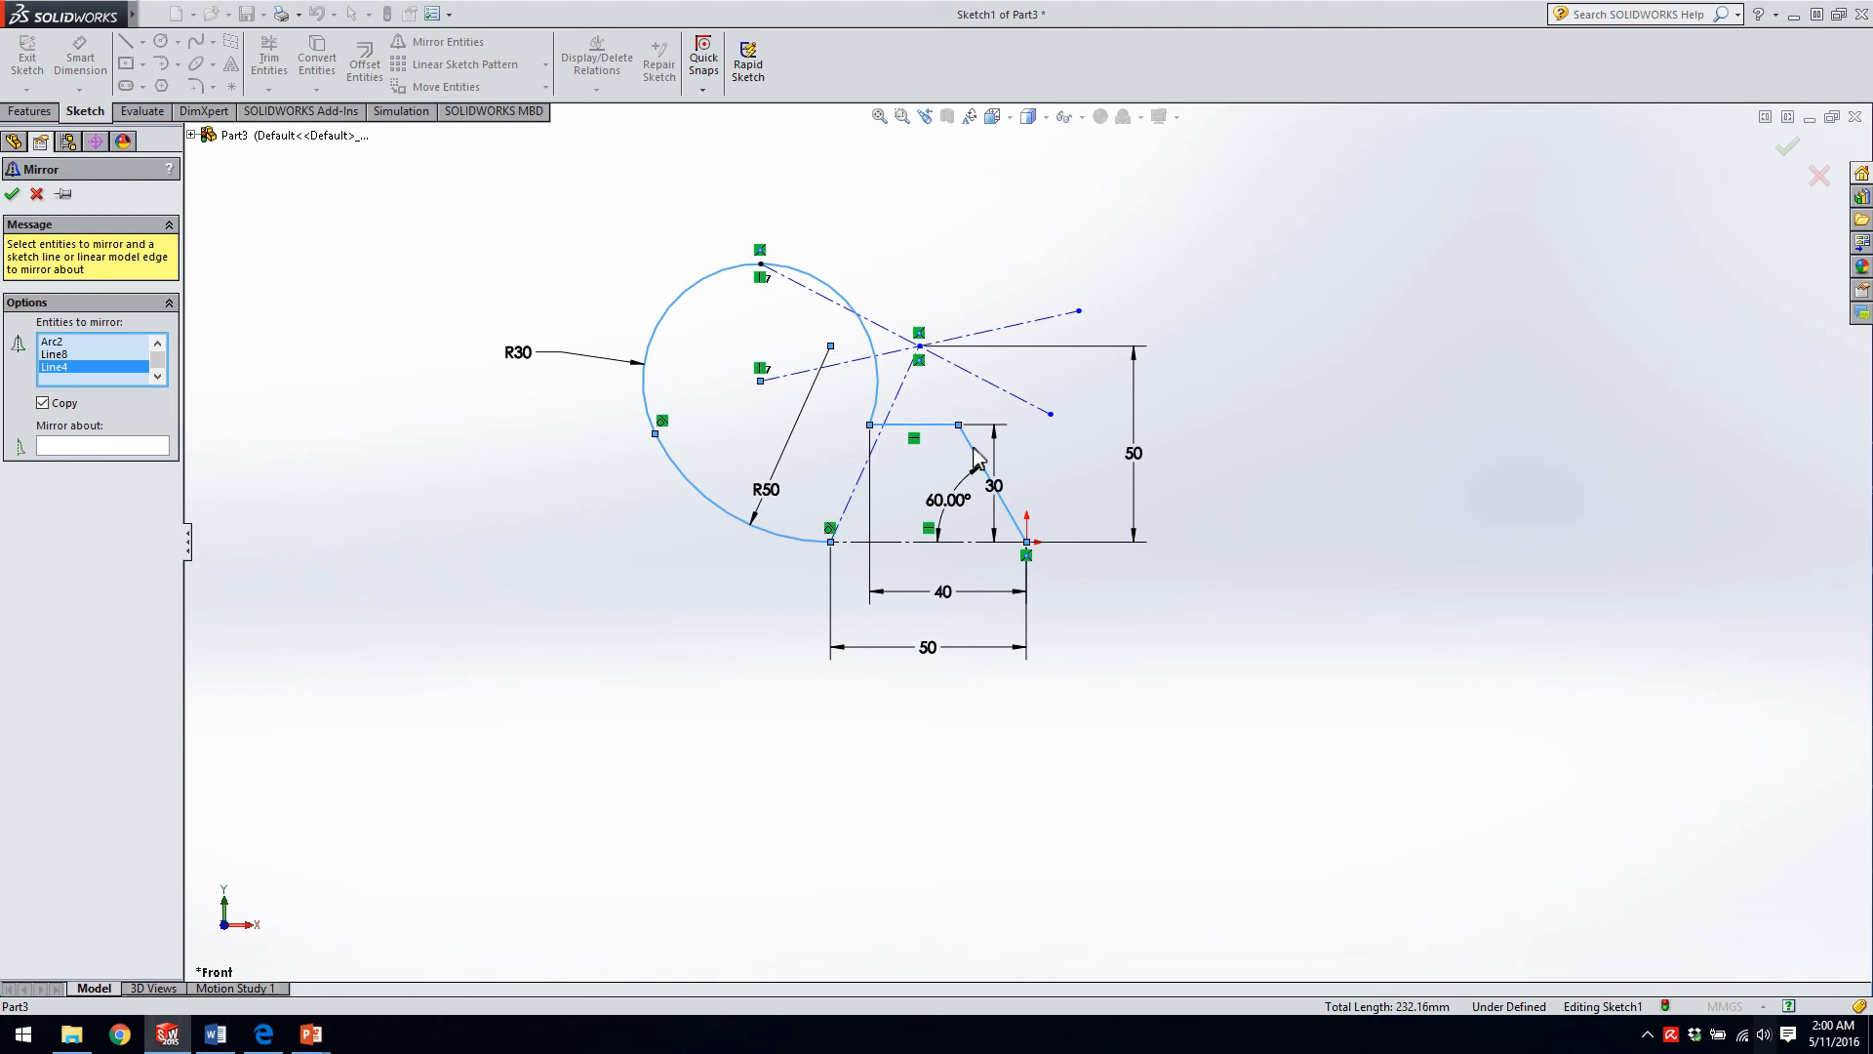
{"action": "right_click", "coordinate": [974, 449]}
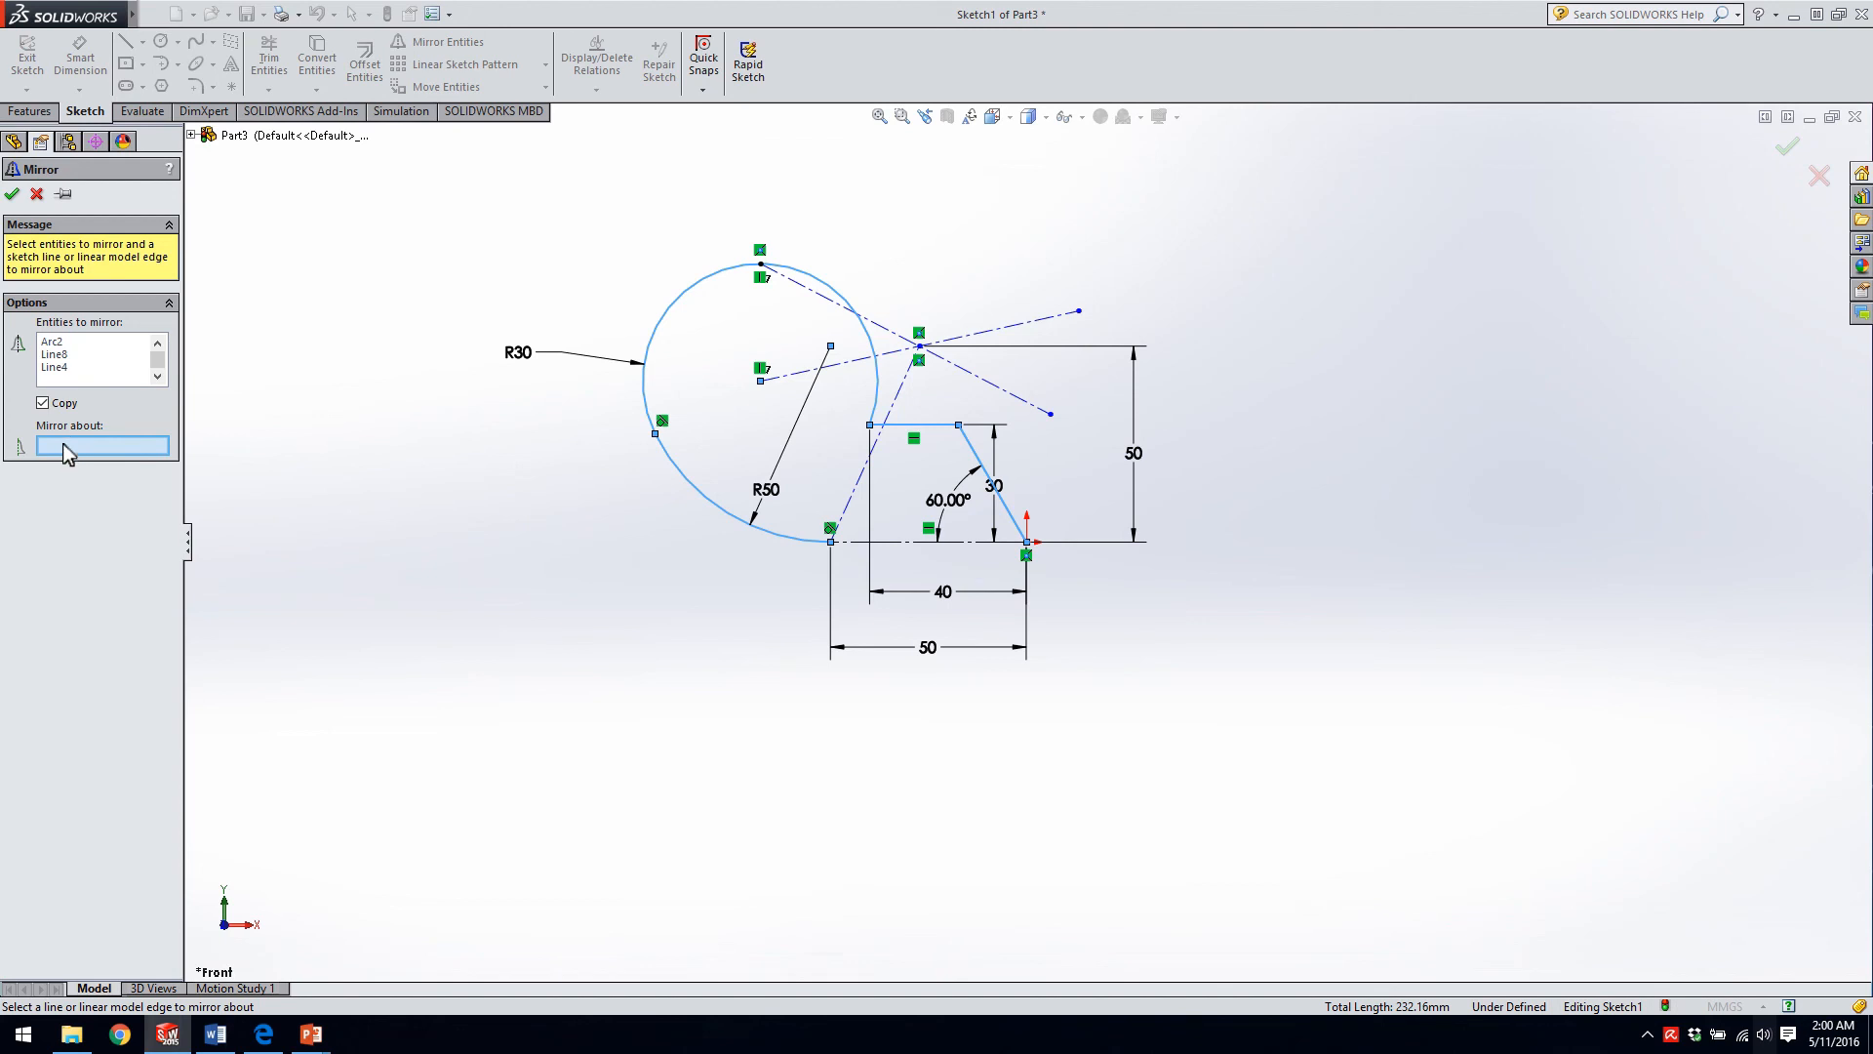
{"action": "left_click", "coordinate": [861, 543]}
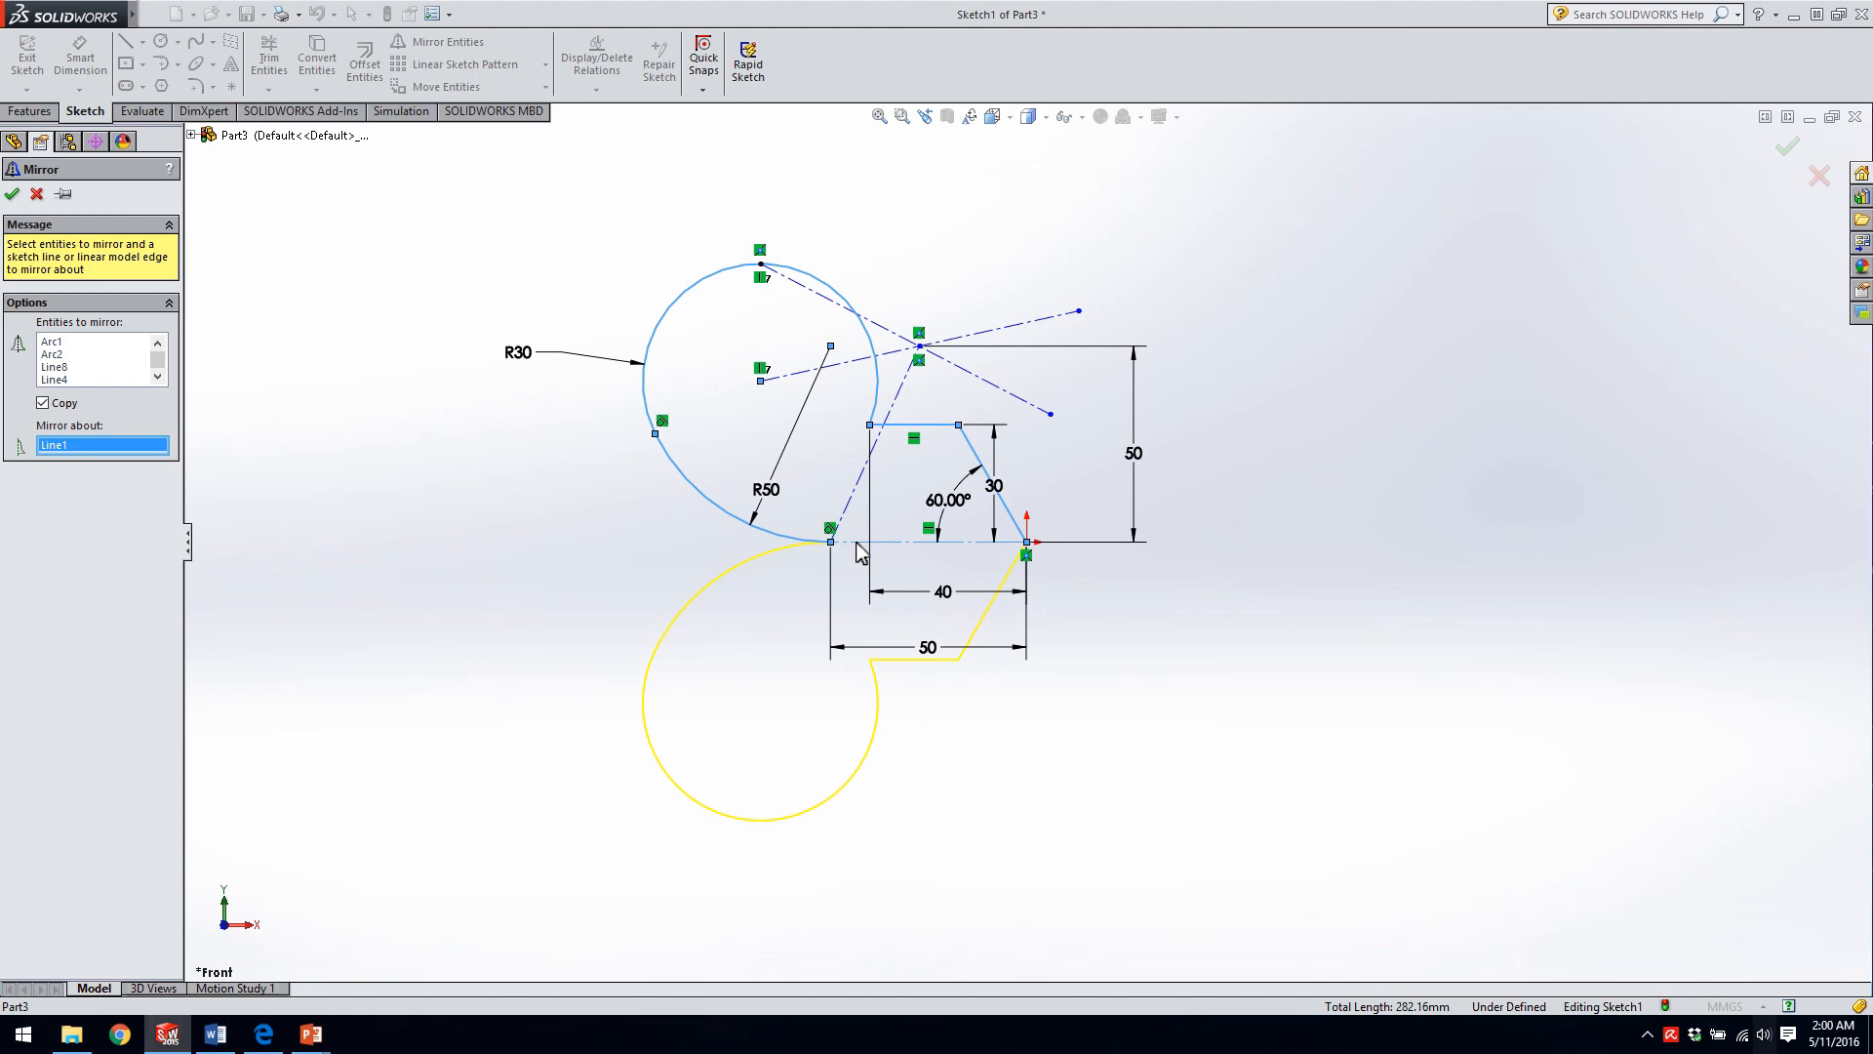
{"action": "key", "text": "Return"}
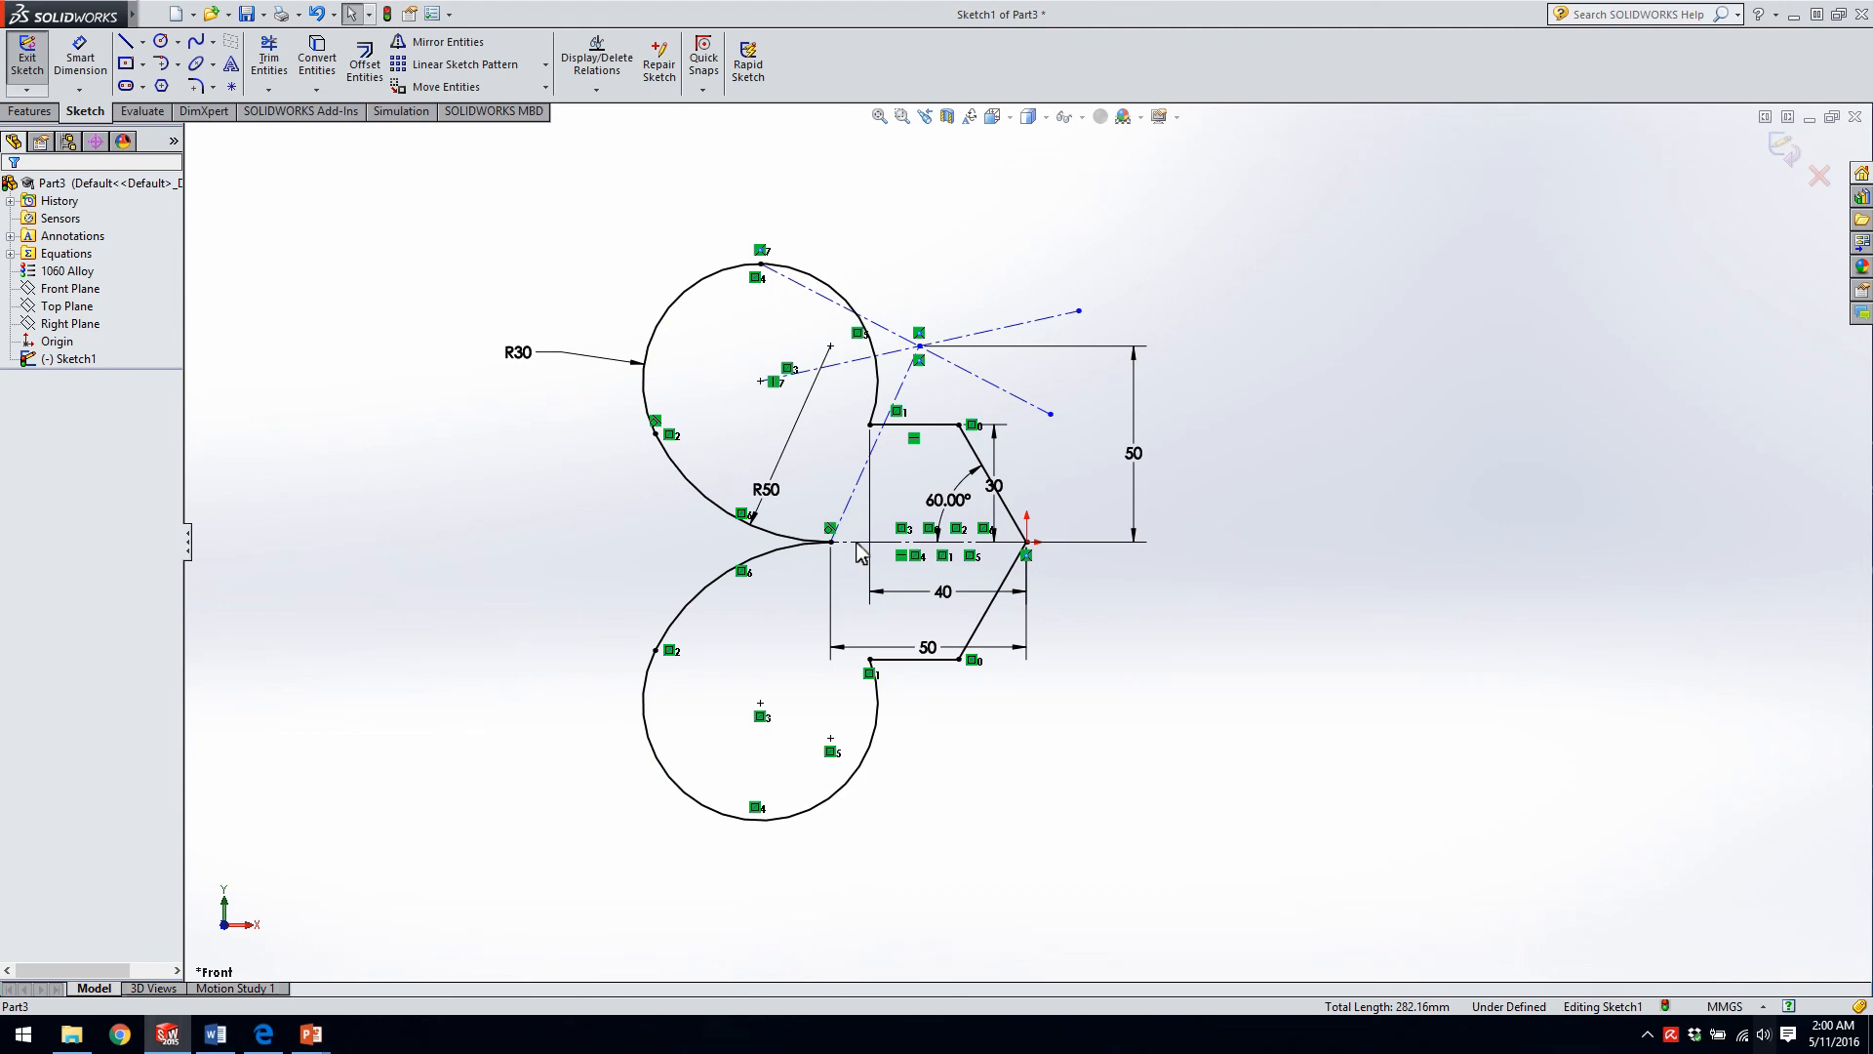
{"action": "key", "text": "ctrl+z"}
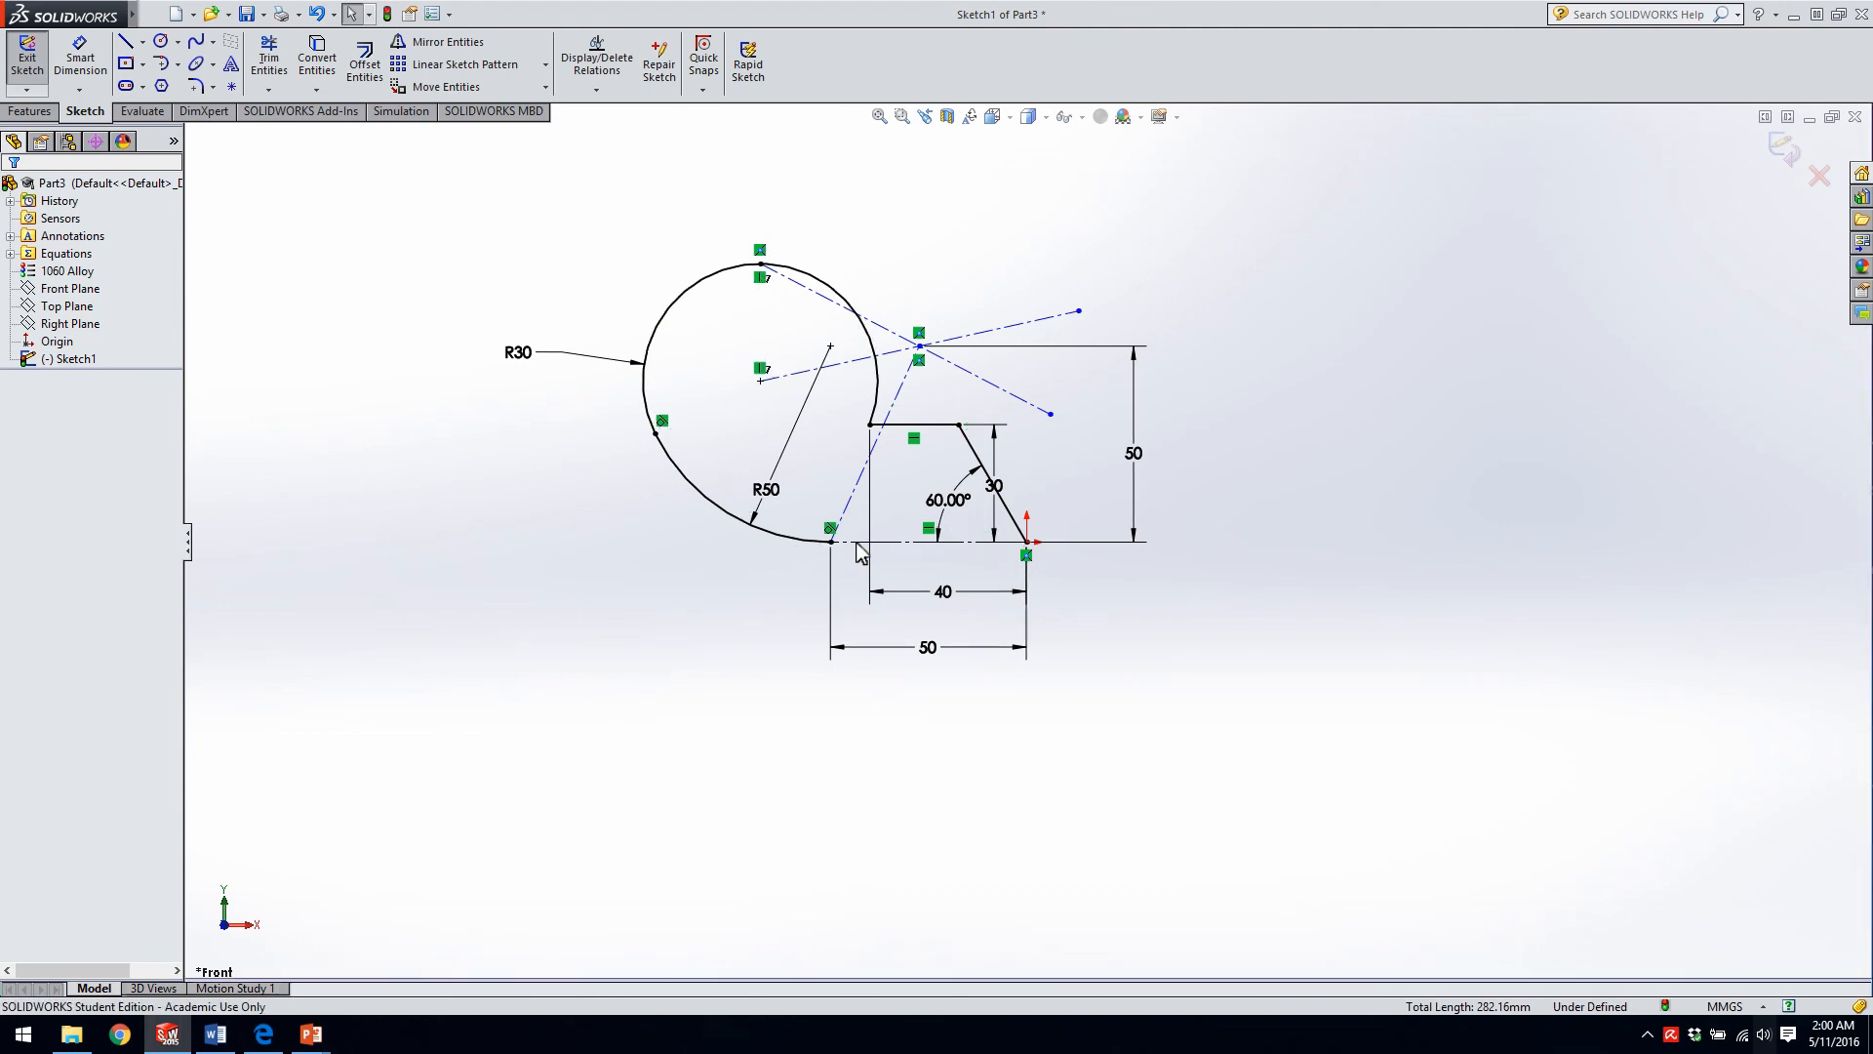
- Set up a new sketch mirror of the R50 arc, R30 arc, short upper line and slanted side, ready for choosing the mirror line
{"action": "left_click", "coordinate": [471, 41]}
{"action": "left_click", "coordinate": [680, 476]}
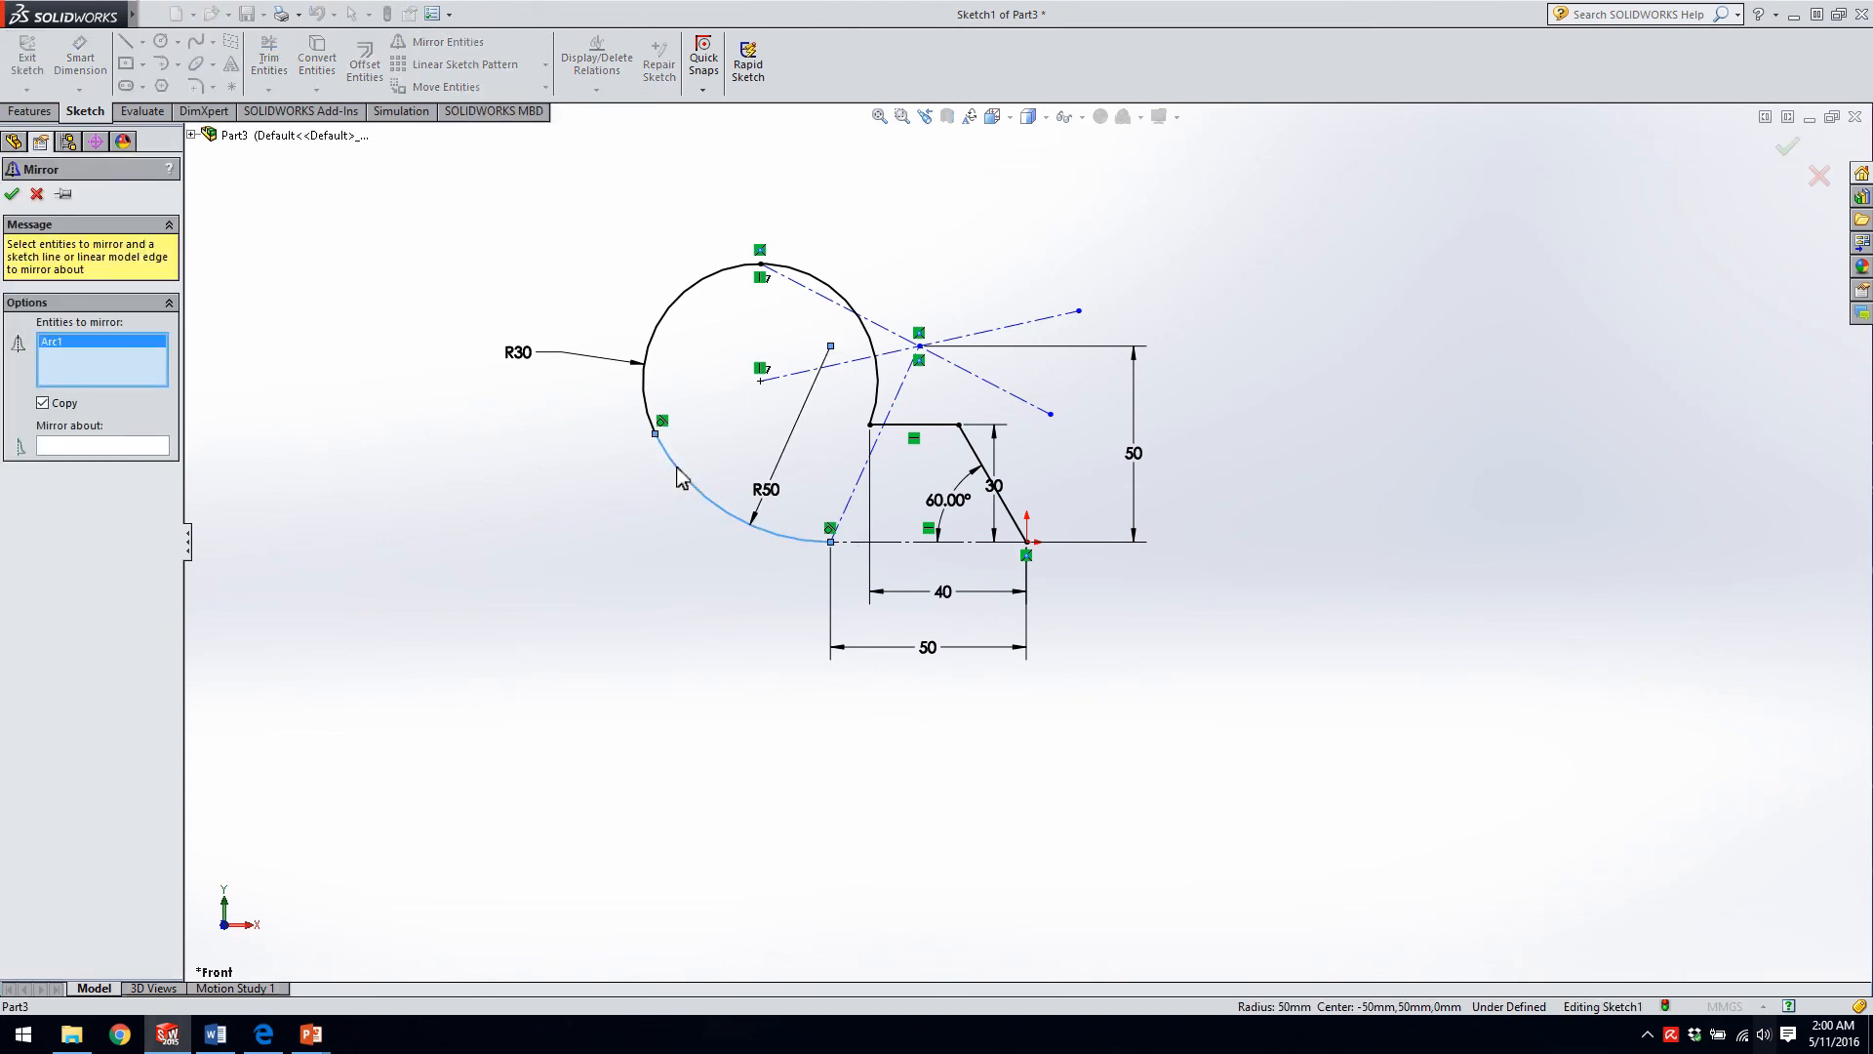
{"action": "left_click", "coordinate": [656, 339]}
{"action": "left_click", "coordinate": [902, 422]}
{"action": "left_click", "coordinate": [976, 455]}
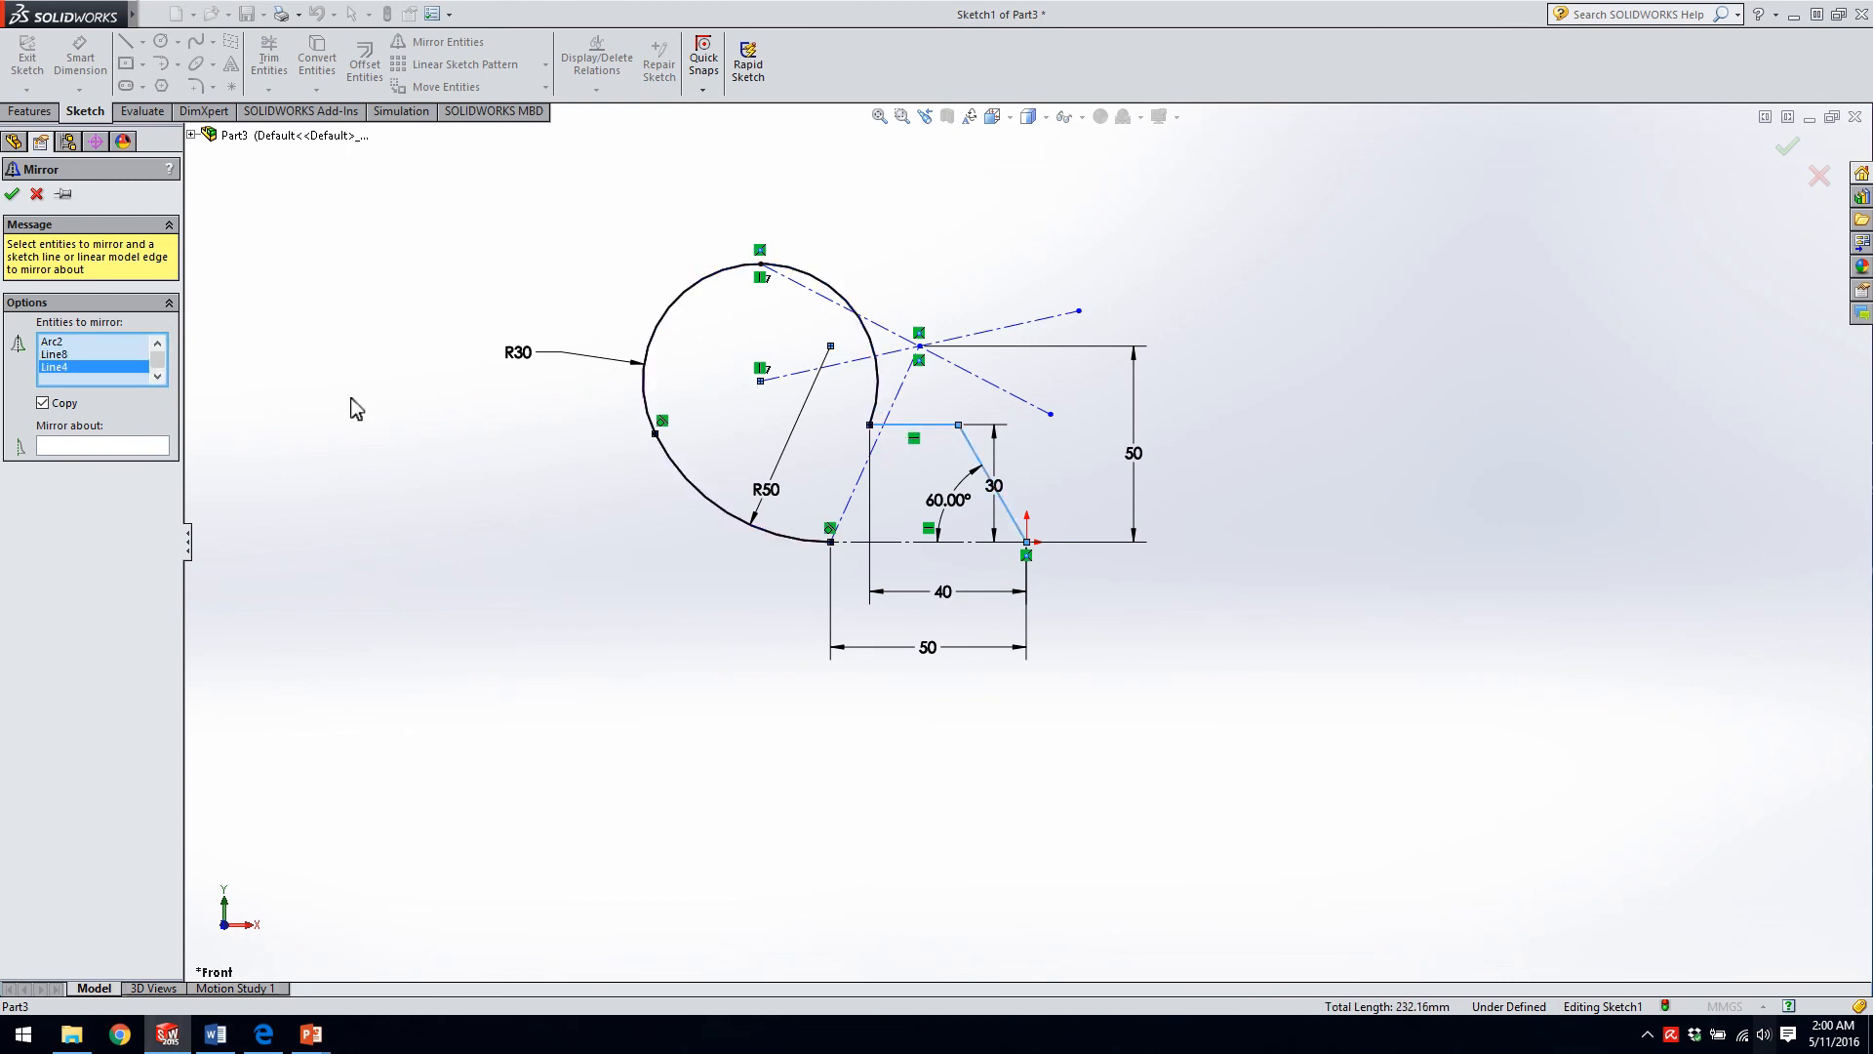
{"action": "left_click", "coordinate": [110, 447]}
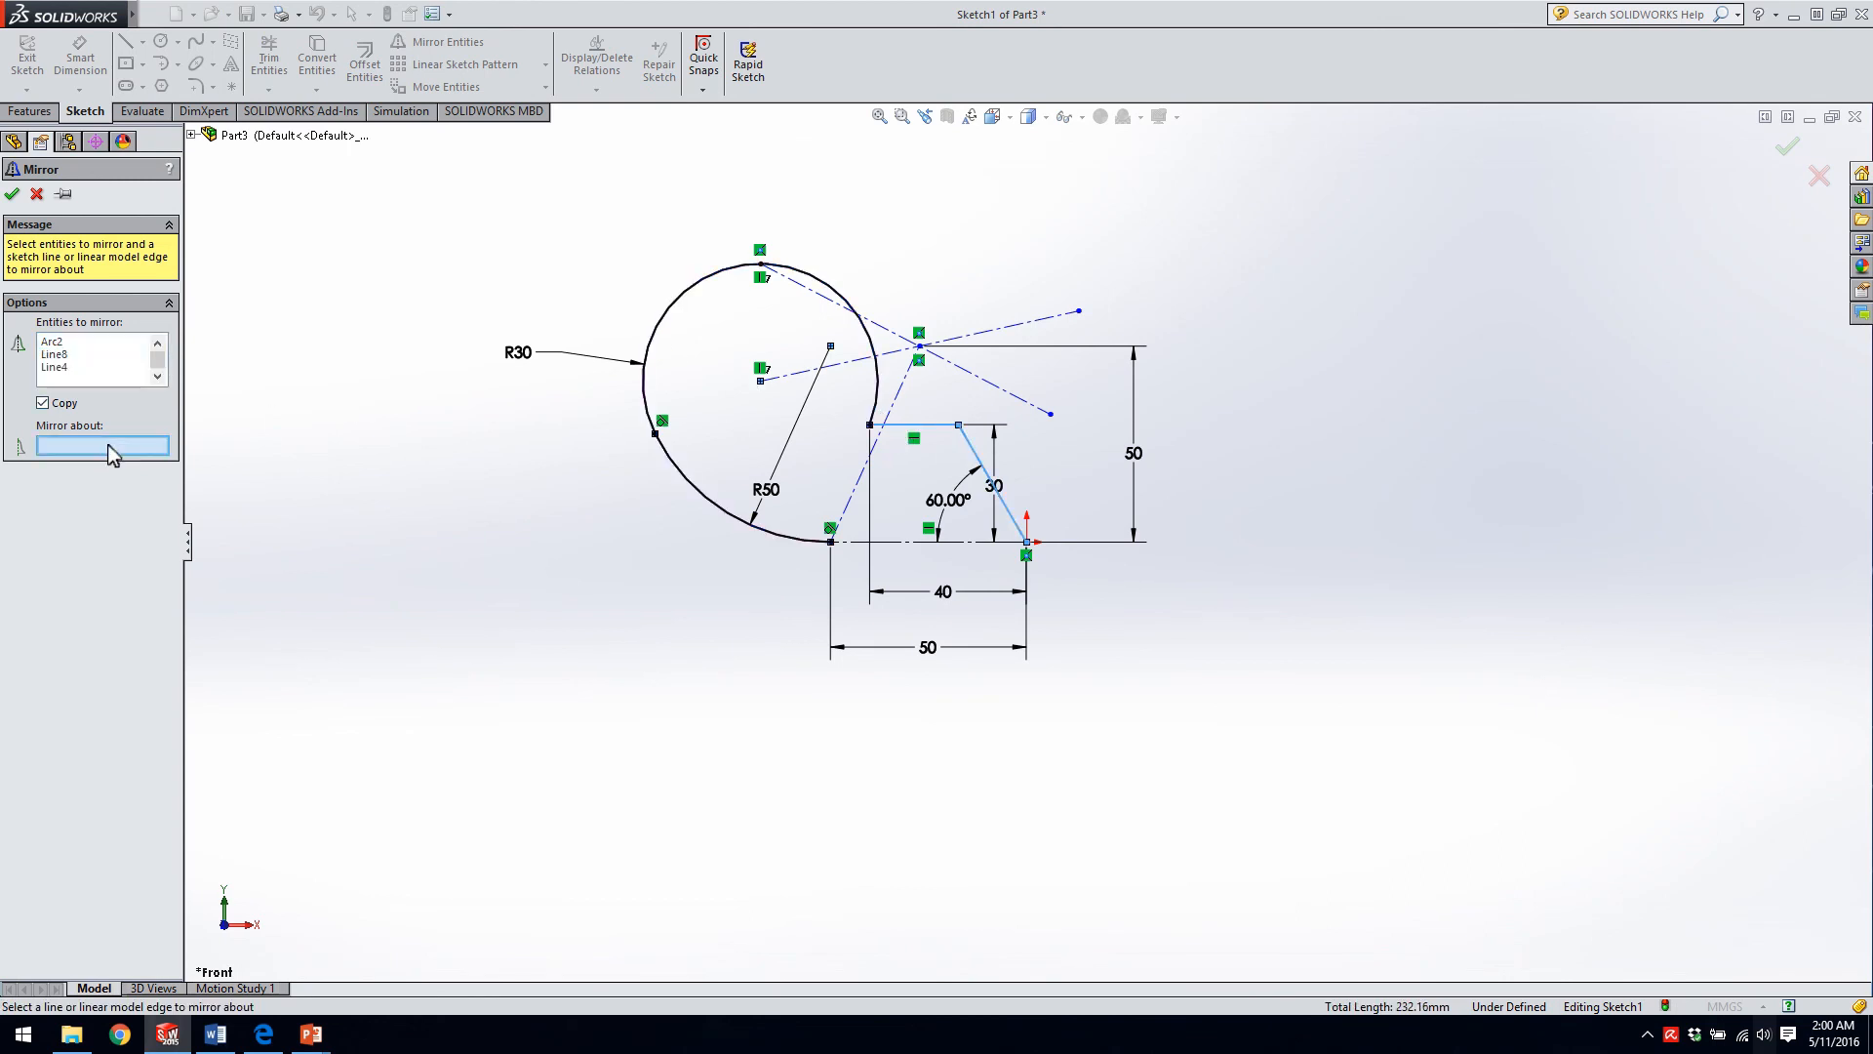